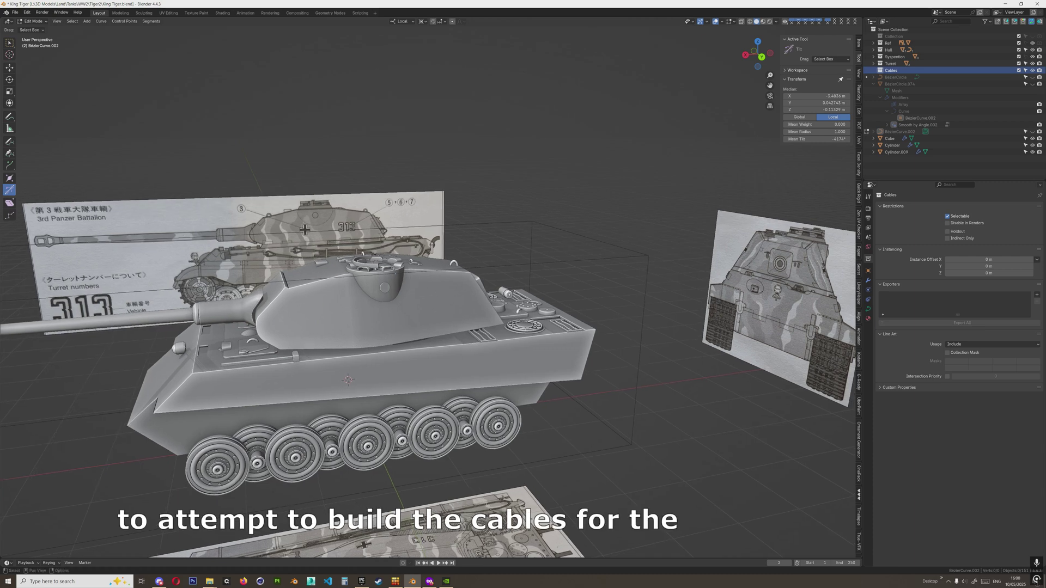
# Turn on X-ray in the back orthographic view to show the side blueprint's cables through the hull
pyautogui.keyDown('shift'); pyautogui.moveTo(304, 230); pyautogui.dragTo(379, 232, button='middle'); pyautogui.keyUp('shift')
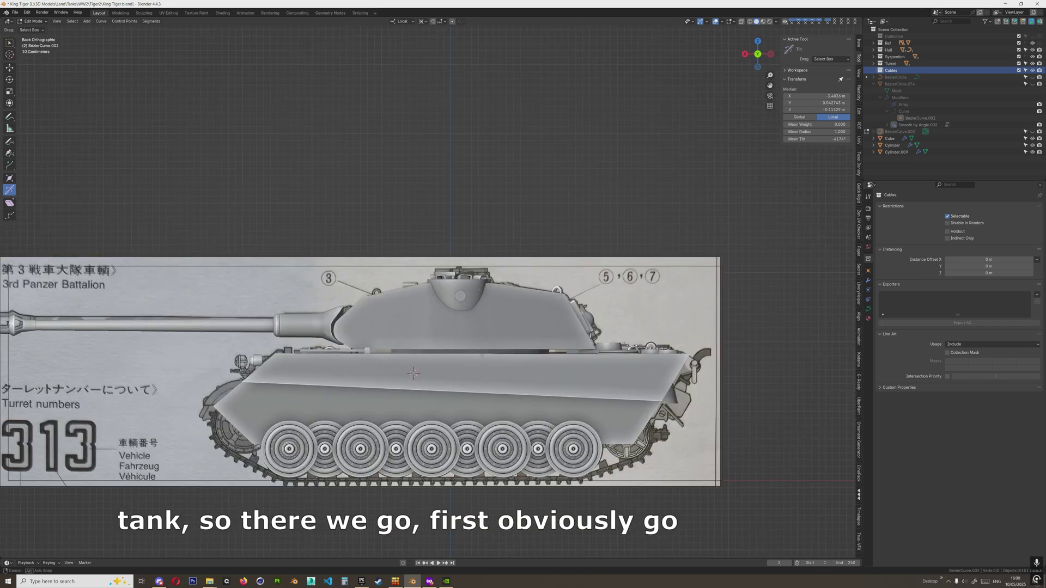
pyautogui.click(742, 21)
pyautogui.keyDown('shift'); pyautogui.moveTo(517, 354); pyautogui.dragTo(358, 300, button='middle'); pyautogui.keyUp('shift')
pyautogui.scroll(4, 502, 267)
pyautogui.scroll(1, 503, 267)
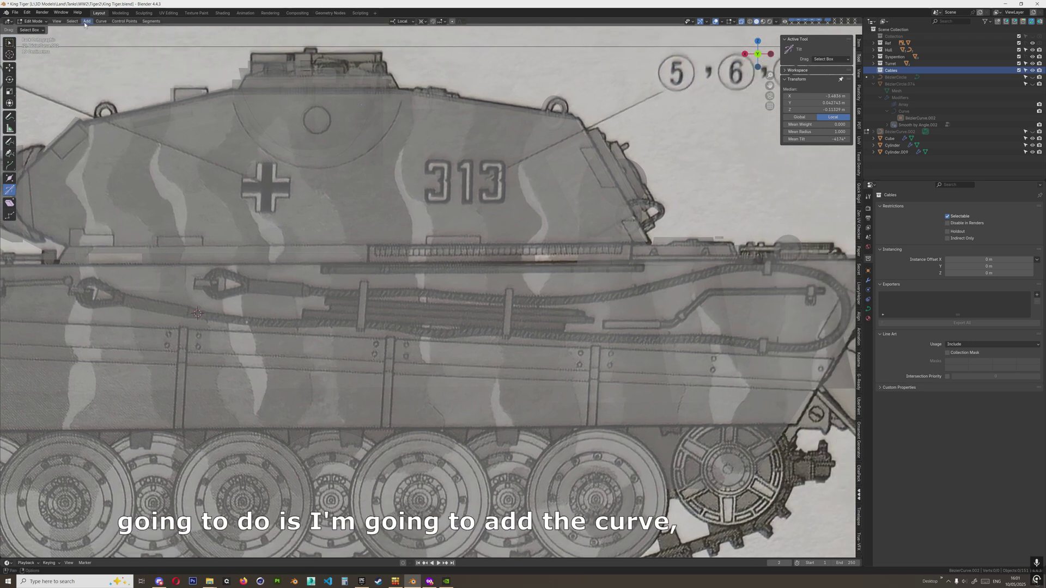
# Leave Edit Mode and add a new Bezier curve to the Cables collection
pyautogui.click(95, 23)
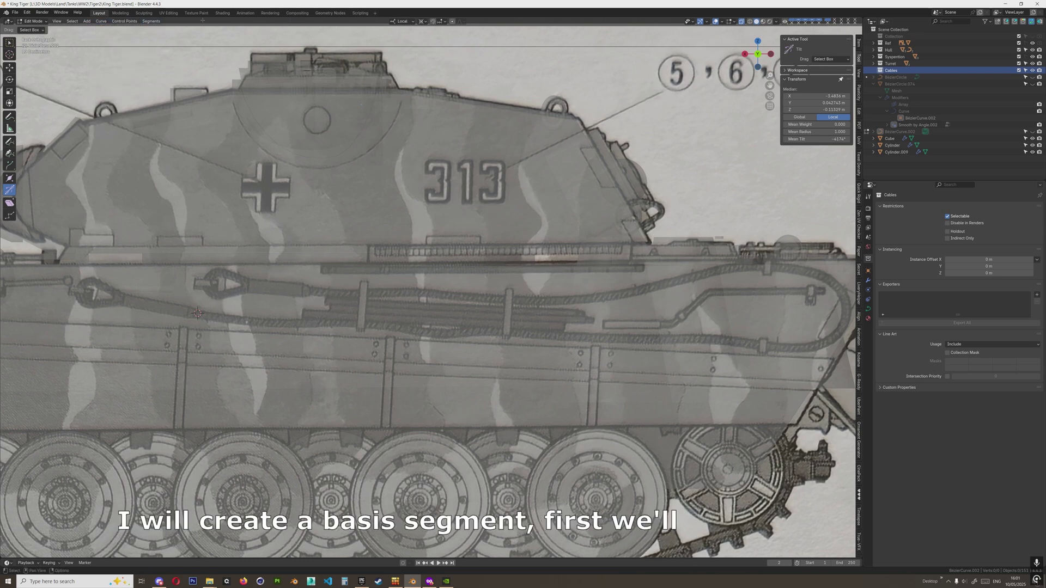
pyautogui.scroll(-2, 232, 173)
pyautogui.hotkey('ctrl', 'Tab')
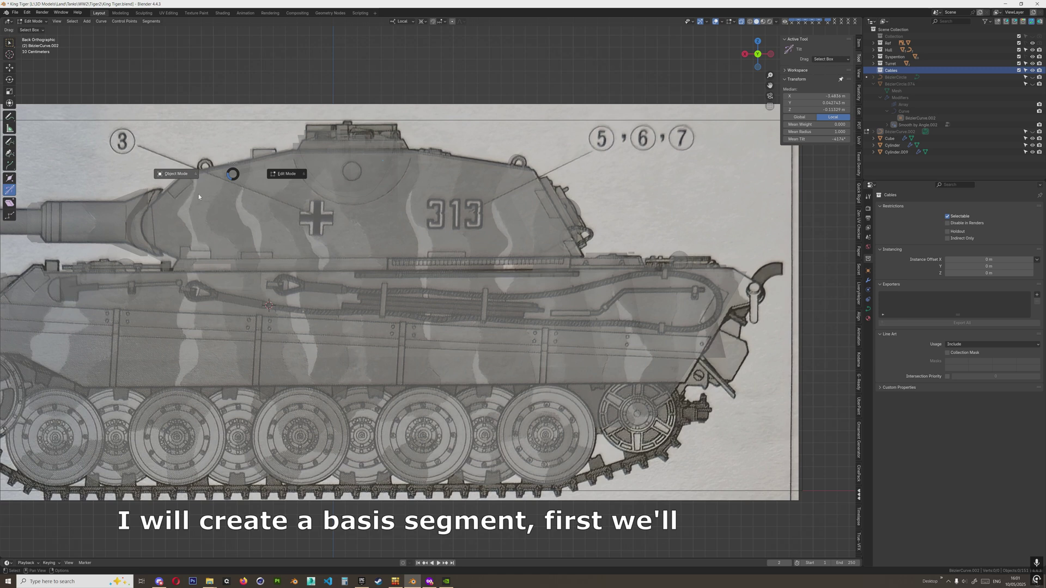
pyautogui.click(168, 175)
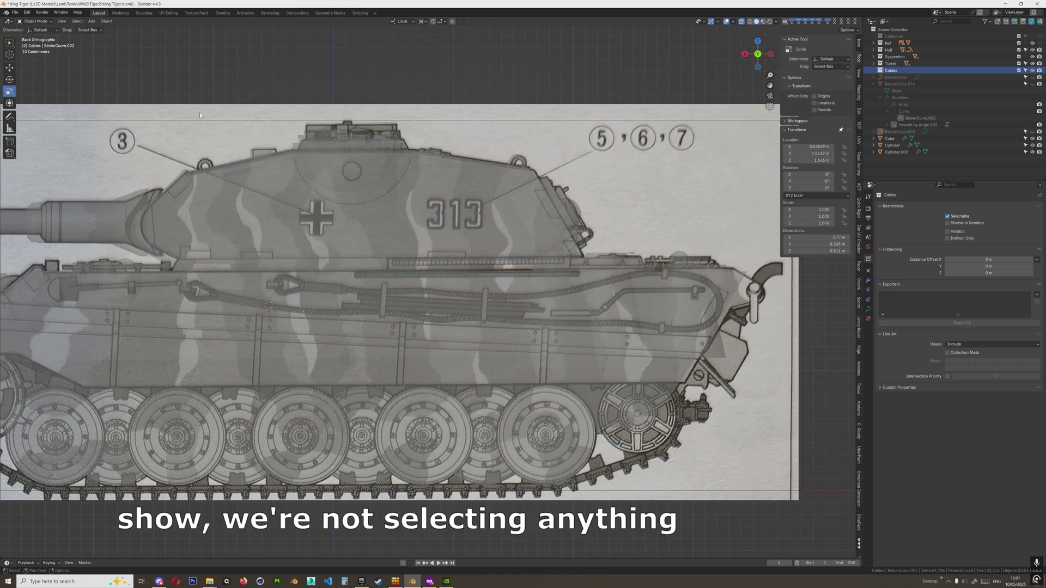
pyautogui.click(91, 22)
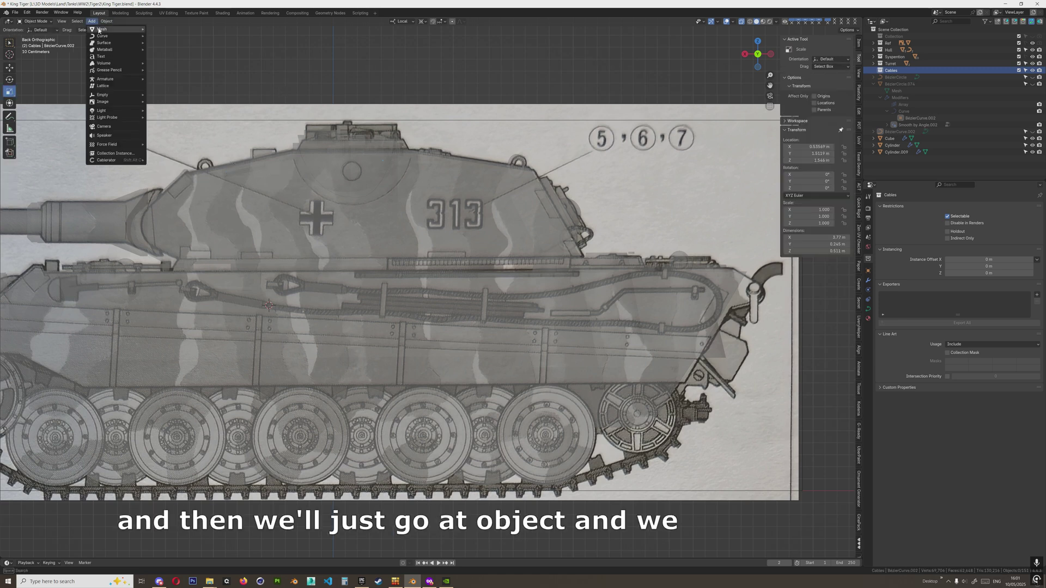
pyautogui.moveTo(99, 30)
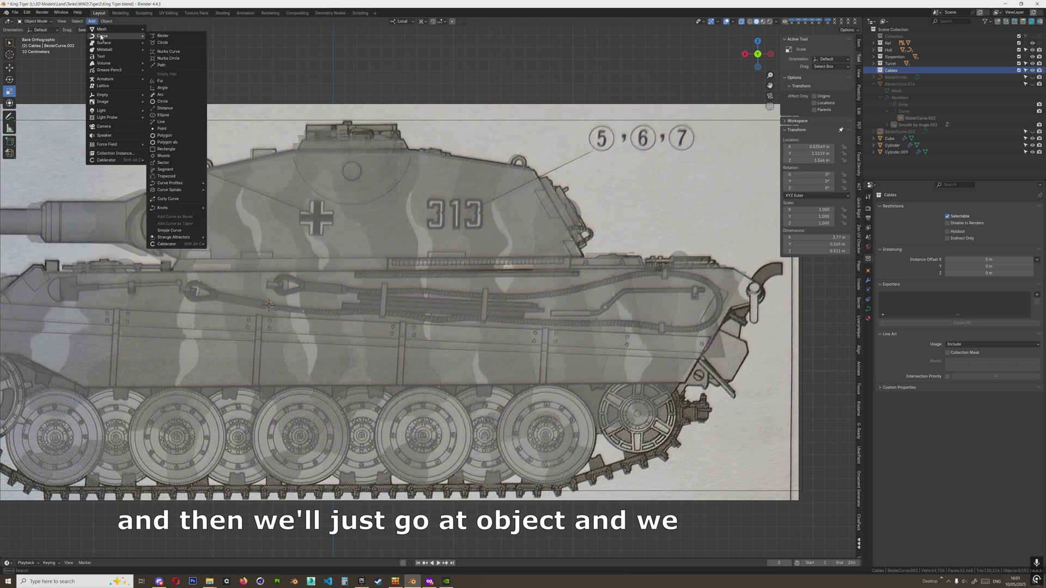
pyautogui.click(162, 35)
# Set the new Bezier curve's radius to 0.29 m
pyautogui.scroll(3, 290, 217)
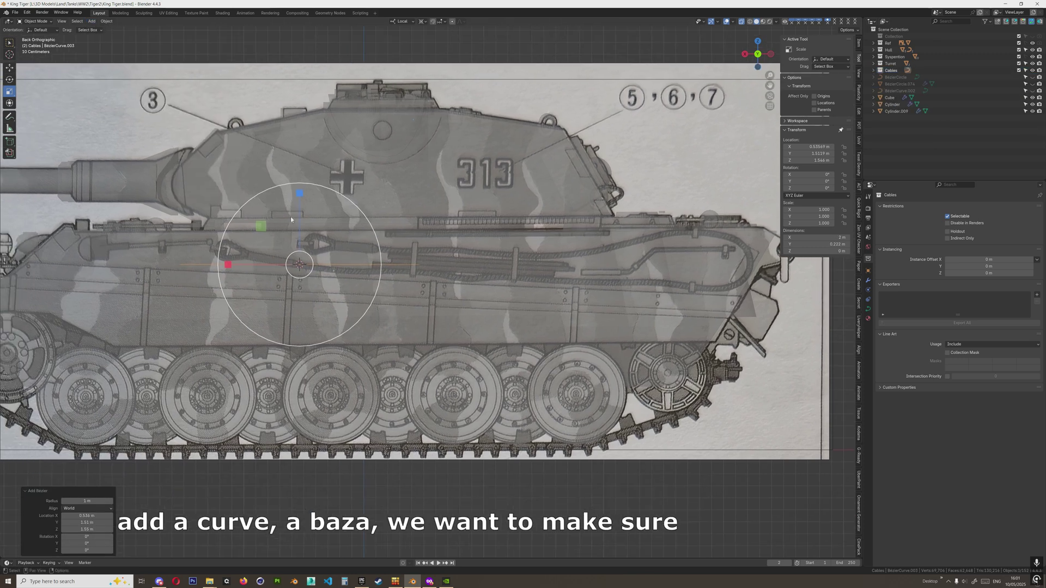
pyautogui.keyDown('shift'); pyautogui.moveTo(318, 259); pyautogui.dragTo(359, 266, button='middle'); pyautogui.keyUp('shift')
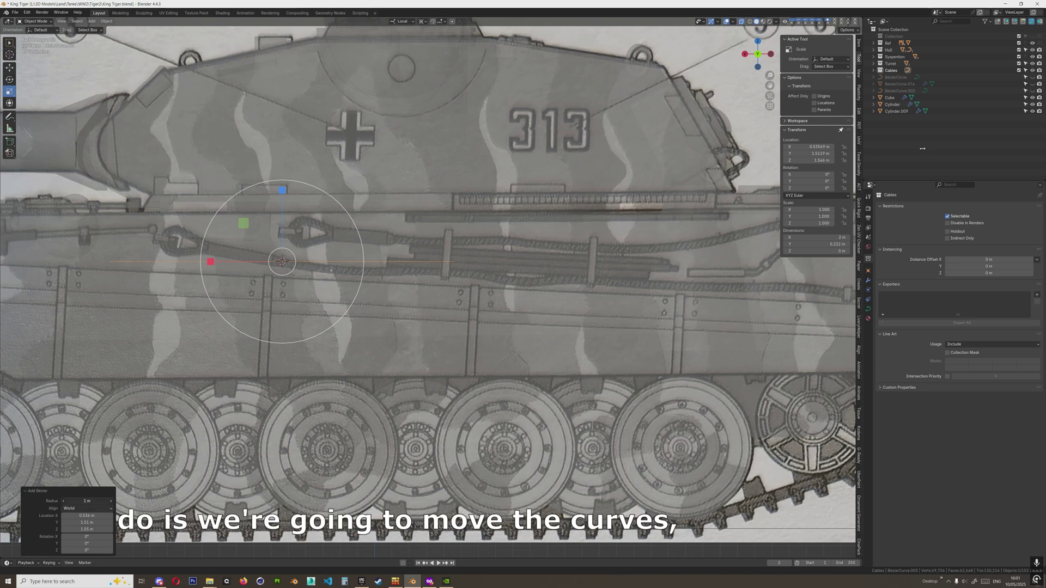
pyautogui.moveTo(907, 150); pyautogui.dragTo(906, 149)
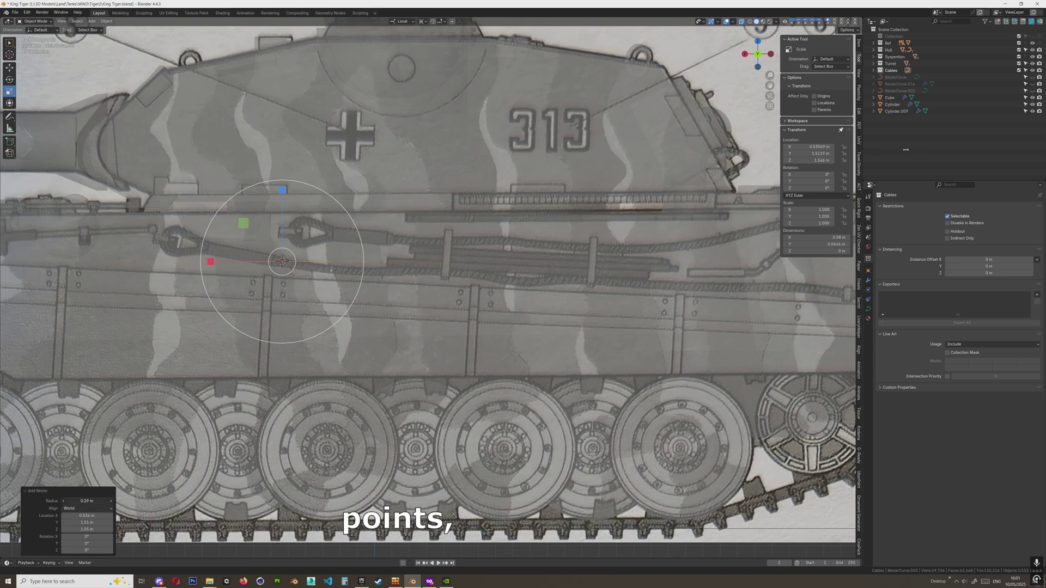
# Enter Edit Mode on the new curve in the top view and select its rear control point
pyautogui.keyDown('shift'); pyautogui.moveTo(312, 310); pyautogui.dragTo(268, 342, button='middle'); pyautogui.keyUp('shift')
pyautogui.keyDown('shift'); pyautogui.moveTo(215, 305); pyautogui.dragTo(377, 318, button='middle'); pyautogui.keyUp('shift')
pyautogui.hotkey('ctrl', 'Tab')
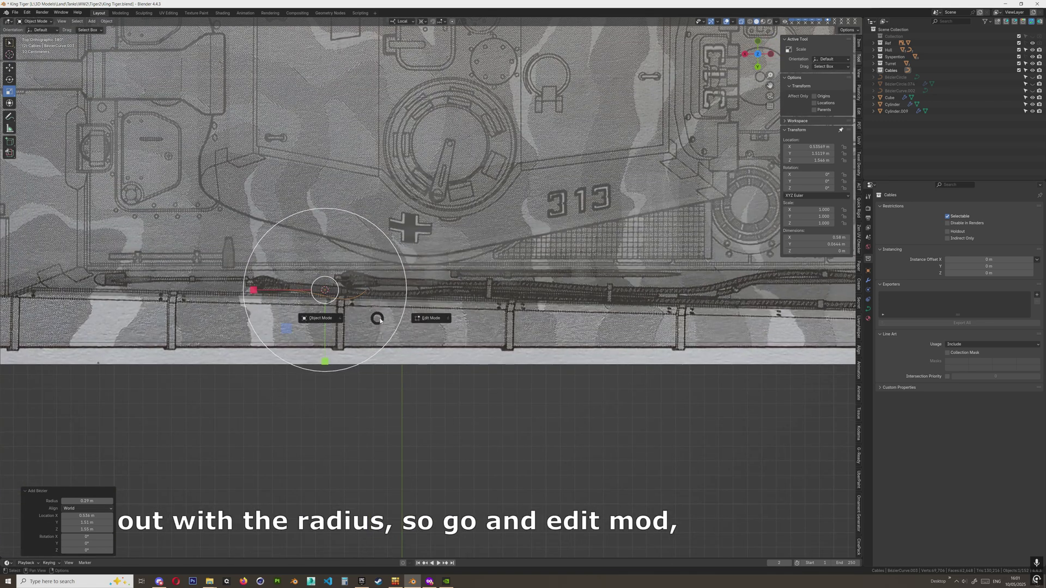
pyautogui.click(428, 320)
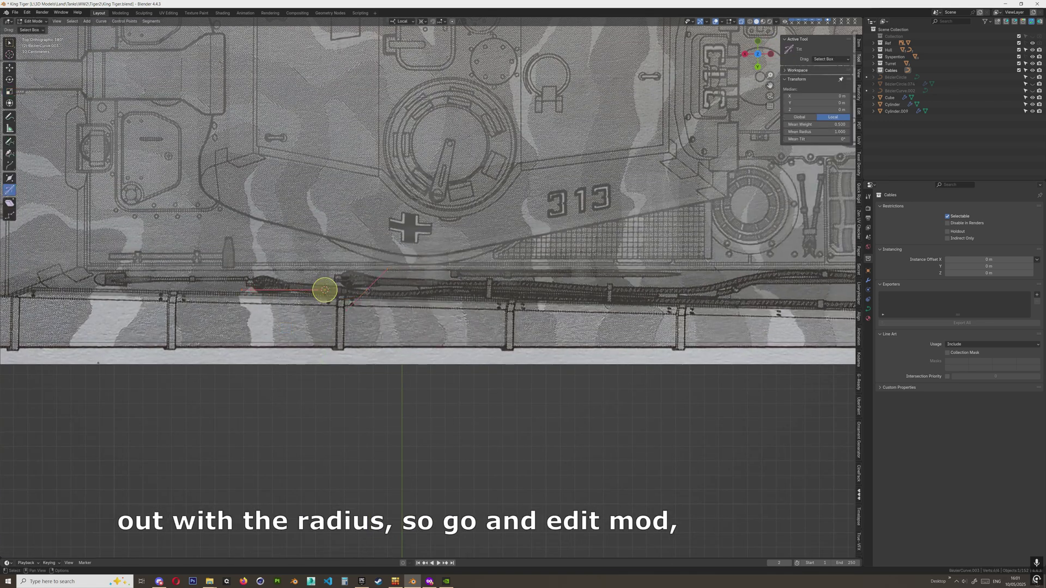
pyautogui.click(367, 290)
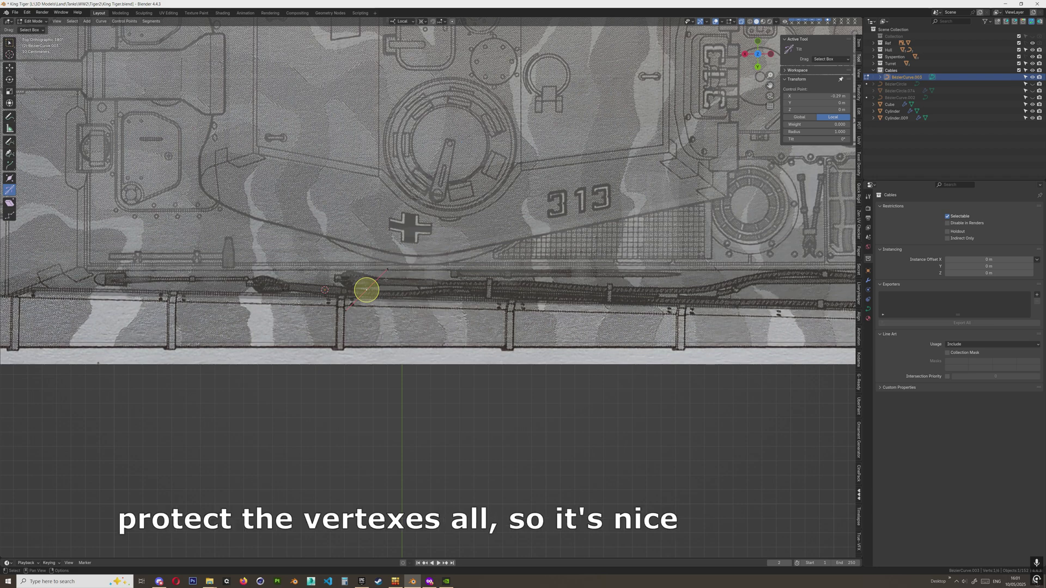
pyautogui.press('r')
pyautogui.moveTo(371, 240); pyautogui.dragTo(372, 243)
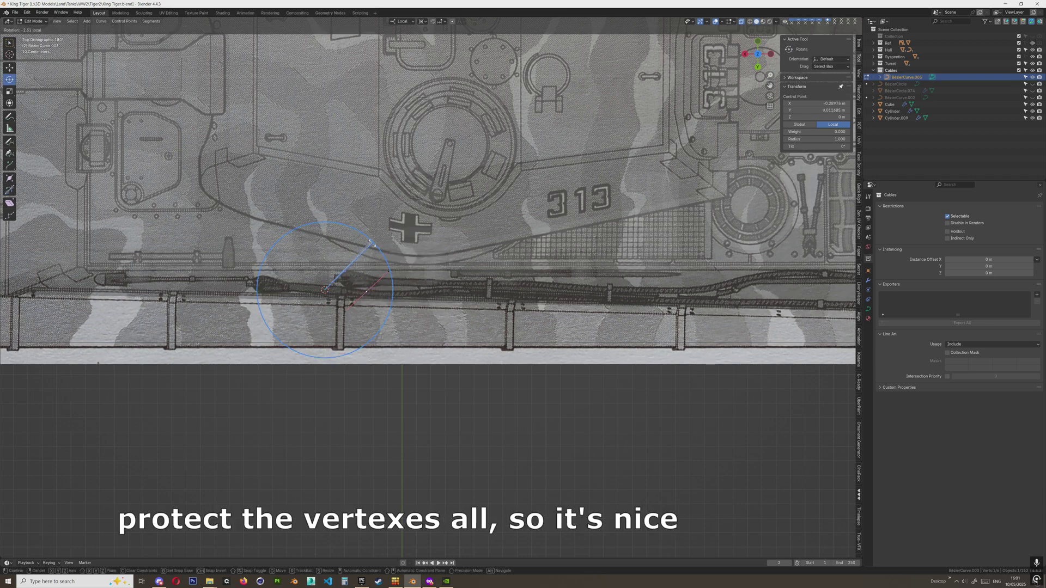
pyautogui.rightClick(372, 243)
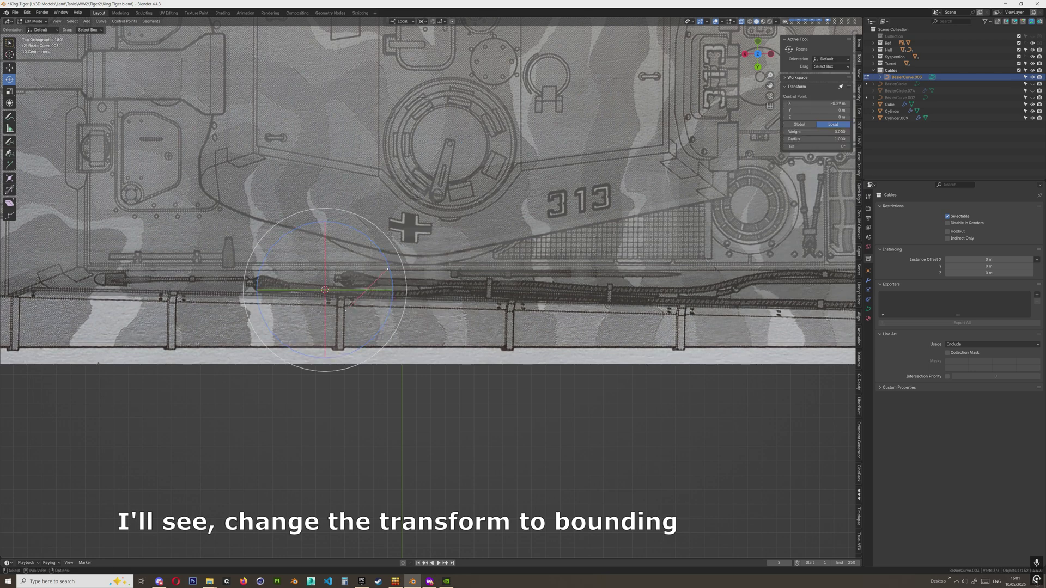
# Rotate the rear control point about Z to line its handles up with the hull side, using the Bounding Box Center pivot and Global orientation
pyautogui.click(425, 23)
pyautogui.click(439, 42)
pyautogui.click(409, 22)
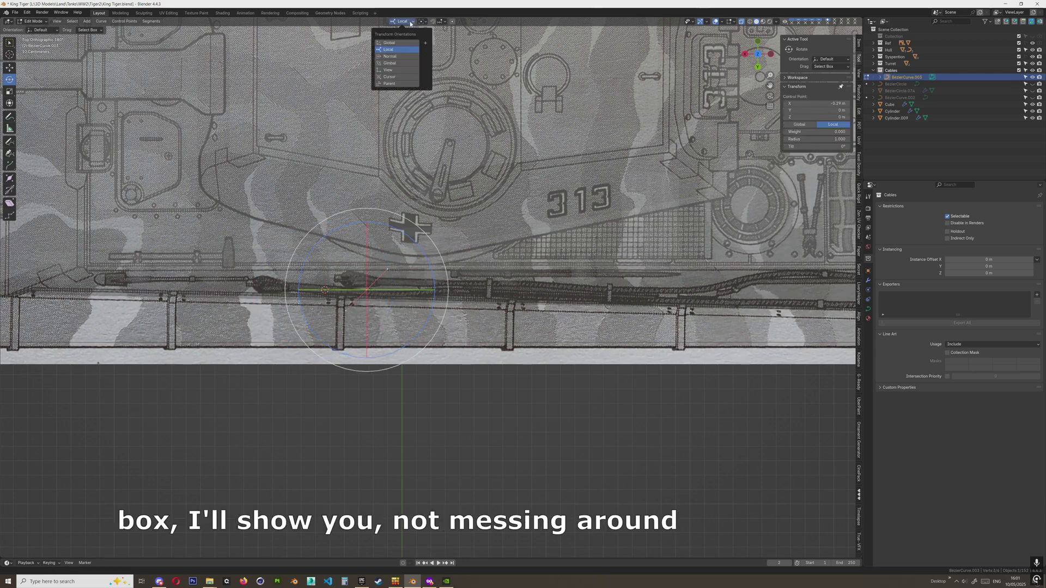
pyautogui.click(401, 42)
pyautogui.scroll(2, 431, 391)
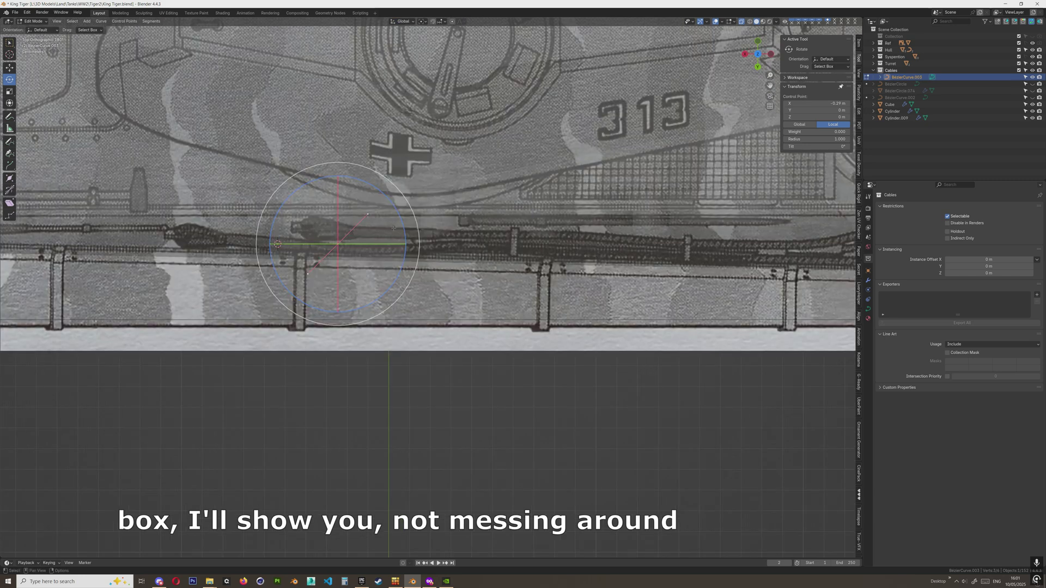
pyautogui.moveTo(380, 191); pyautogui.dragTo(390, 238)
# In the back view, extrude the curve's rear end horizontally in successive segments to just past the second cable bracket
pyautogui.scroll(-3, 431, 280)
pyautogui.moveTo(417, 273); pyautogui.dragTo(435, 191, button='middle')
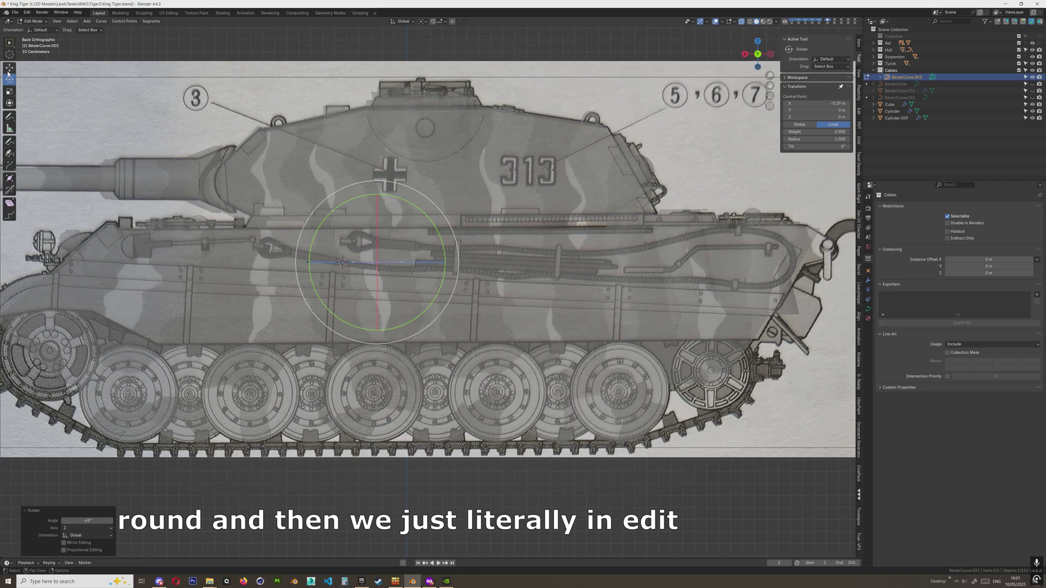
pyautogui.keyDown('shift'); pyautogui.moveTo(455, 260); pyautogui.dragTo(413, 284, button='middle'); pyautogui.keyUp('shift')
pyautogui.click(9, 165)
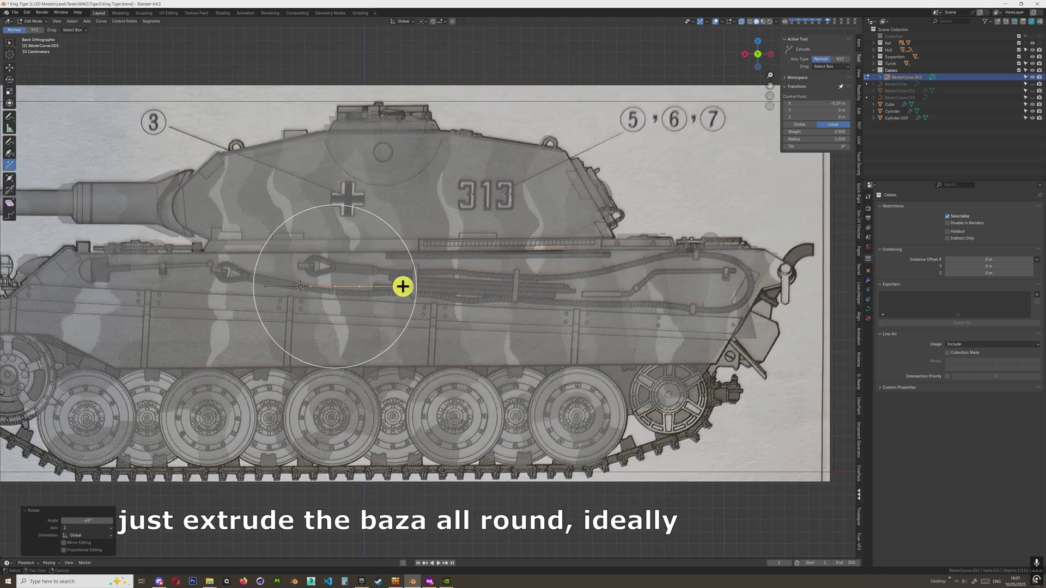
pyautogui.moveTo(403, 286); pyautogui.dragTo(602, 288)
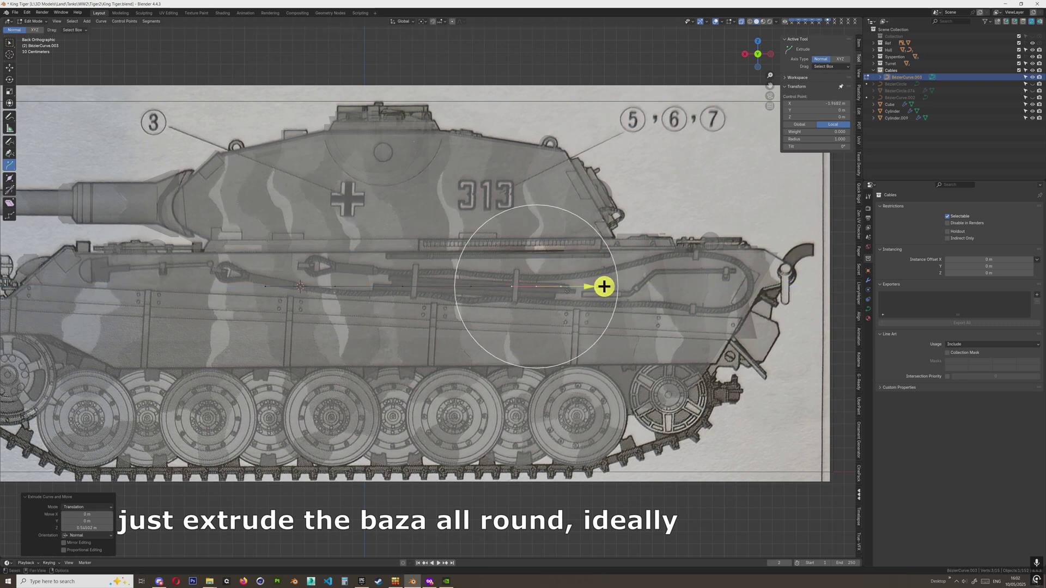
# Move the curve's first two control points onto the start of the lower cable in the blueprint
pyautogui.keyDown('shift'); pyautogui.moveTo(602, 288); pyautogui.dragTo(615, 278, button='middle'); pyautogui.keyUp('shift')
pyautogui.click(9, 68)
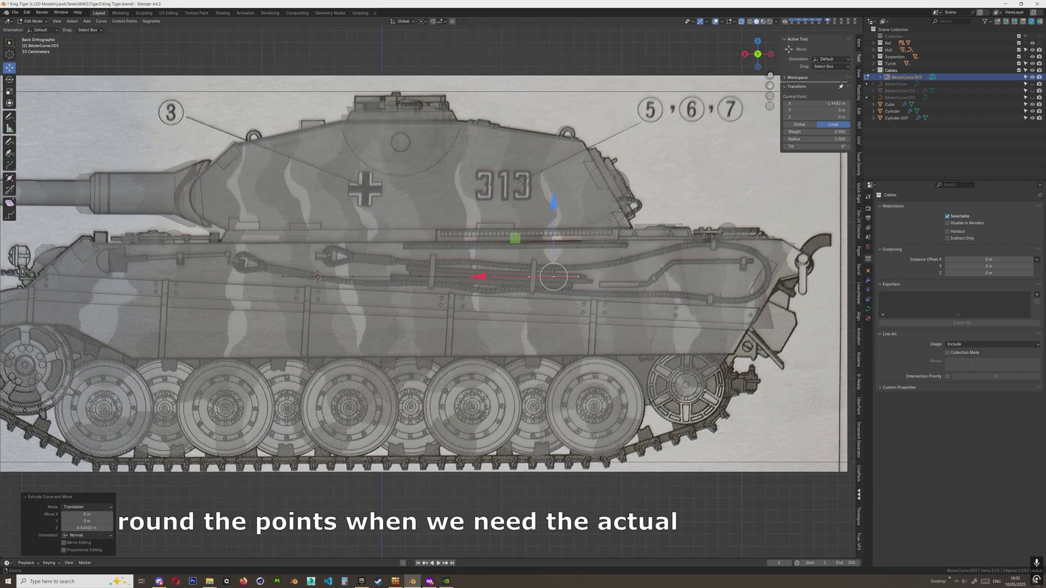
pyautogui.scroll(3, 387, 283)
pyautogui.click(317, 272)
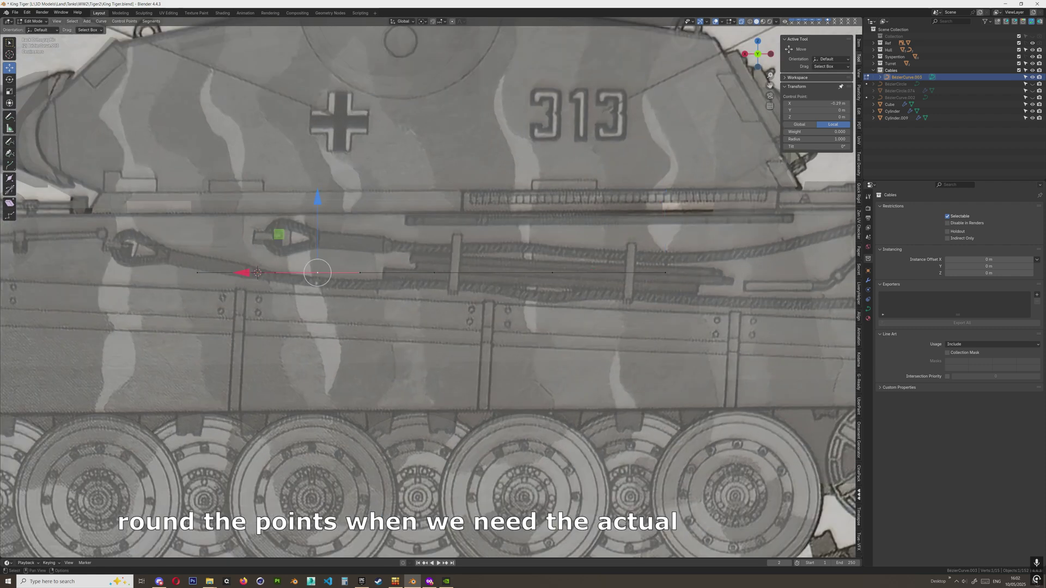
pyautogui.moveTo(317, 272); pyautogui.dragTo(344, 284)
pyautogui.click(190, 256)
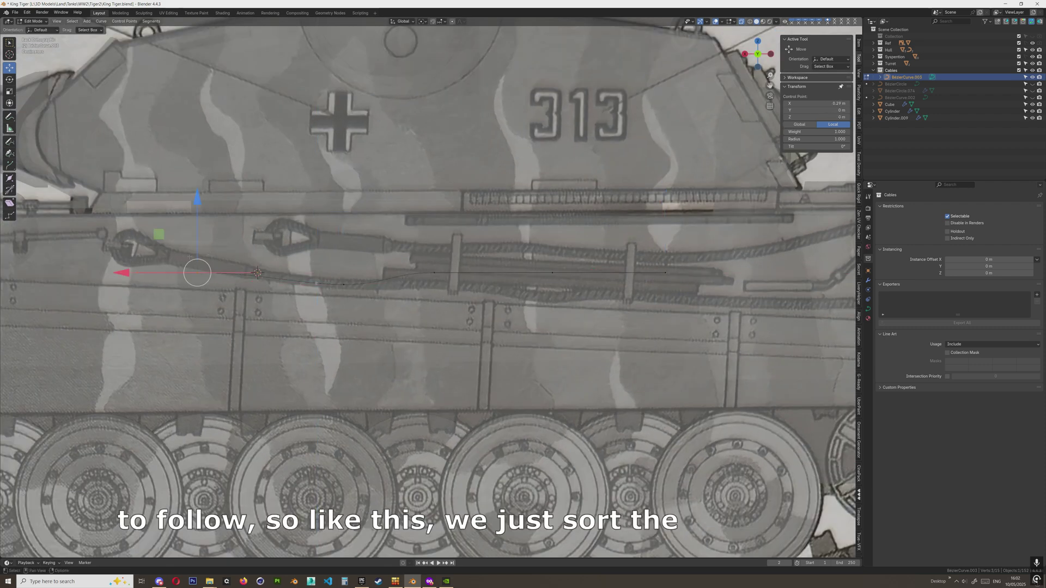
pyautogui.moveTo(159, 236); pyautogui.dragTo(216, 236)
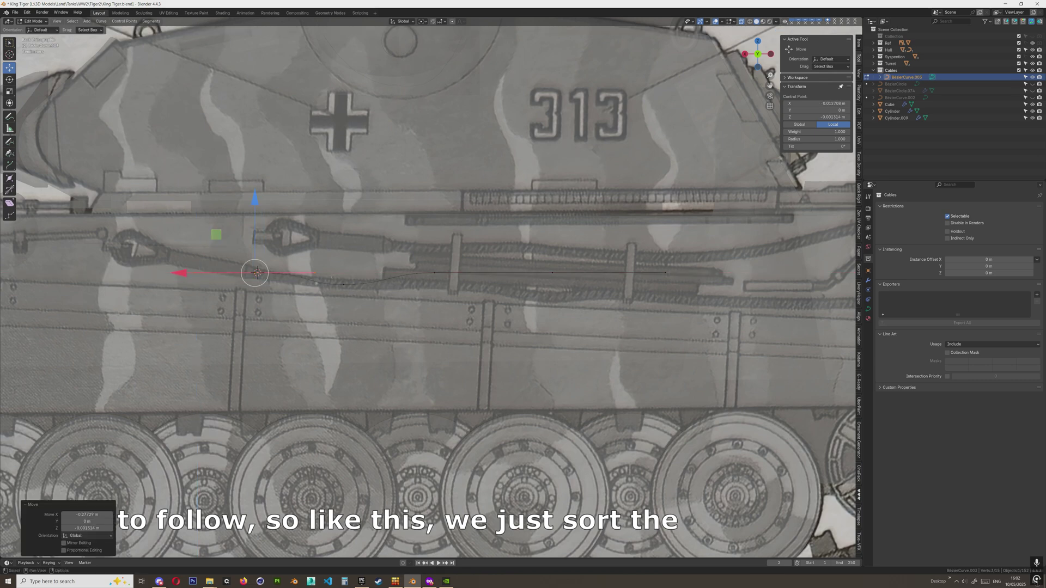
# Lower the front point's rear handle and the third control point to follow the lower cable
pyautogui.scroll(3, 315, 247)
pyautogui.click(314, 291)
pyautogui.moveTo(314, 290); pyautogui.dragTo(312, 305)
pyautogui.keyDown('shift'); pyautogui.moveTo(514, 293); pyautogui.dragTo(413, 300, button='middle'); pyautogui.keyUp('shift')
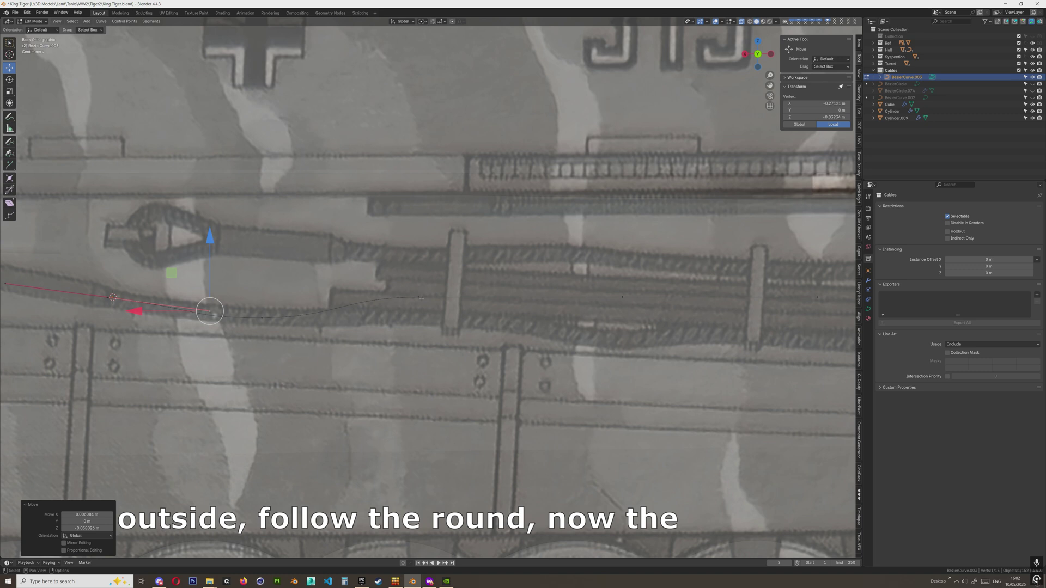
pyautogui.click(419, 297)
pyautogui.moveTo(392, 264); pyautogui.dragTo(409, 278)
# Move the fourth and fifth control points down onto the lower cable near the second bracket
pyautogui.keyDown('shift'); pyautogui.moveTo(471, 298); pyautogui.dragTo(251, 270, button='middle'); pyautogui.keyUp('shift')
pyautogui.click(403, 270)
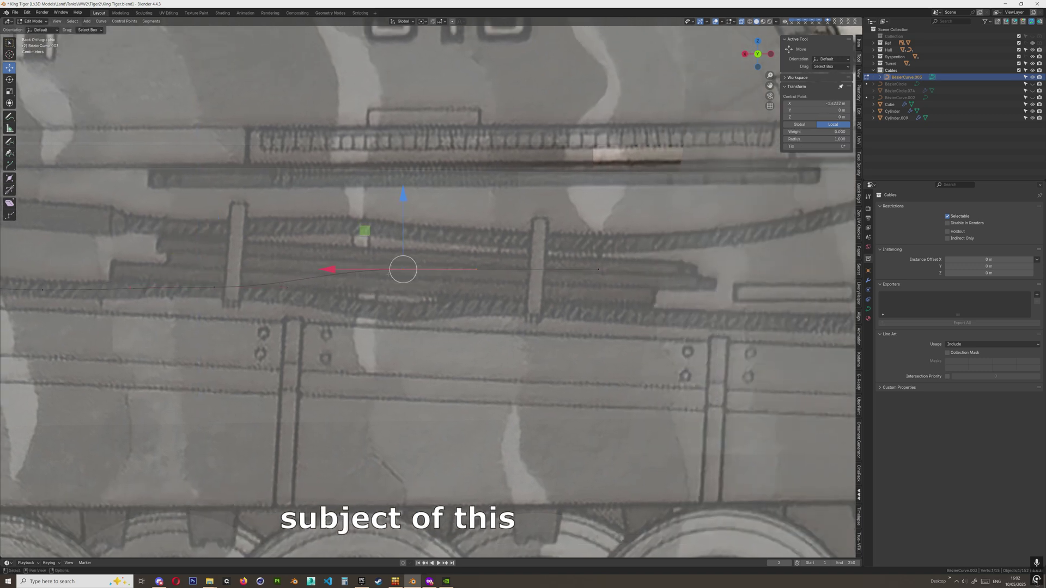
pyautogui.moveTo(363, 234); pyautogui.dragTo(365, 275)
pyautogui.keyDown('shift'); pyautogui.moveTo(597, 259); pyautogui.dragTo(409, 266, button='middle'); pyautogui.keyUp('shift')
pyautogui.click(408, 269)
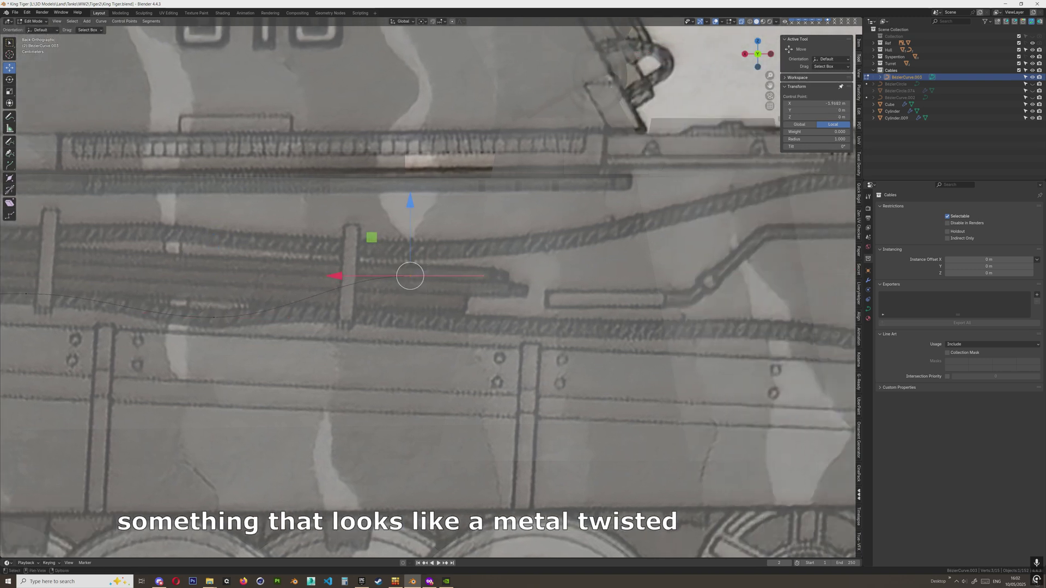
pyautogui.moveTo(371, 237); pyautogui.dragTo(315, 276)
pyautogui.keyDown('shift'); pyautogui.moveTo(412, 260); pyautogui.dragTo(389, 241, button='middle'); pyautogui.keyUp('shift')
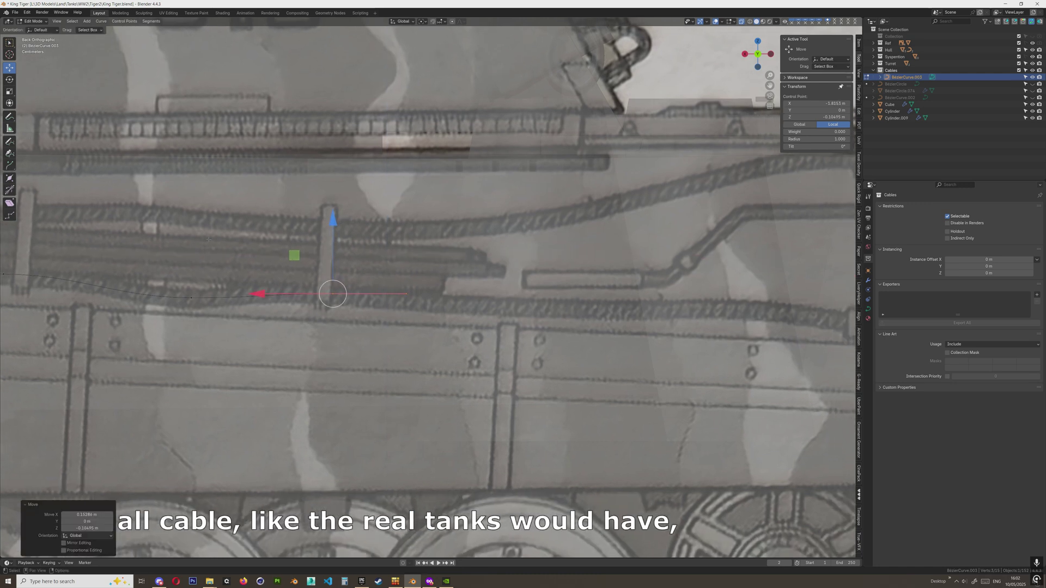
# Extrude another curve segment rearward from the end point at the second bracket along the lower cable
pyautogui.keyDown('shift'); pyautogui.moveTo(209, 239); pyautogui.dragTo(172, 215, button='middle'); pyautogui.keyUp('shift')
pyautogui.hotkey('shift', 'space')
pyautogui.press('e')
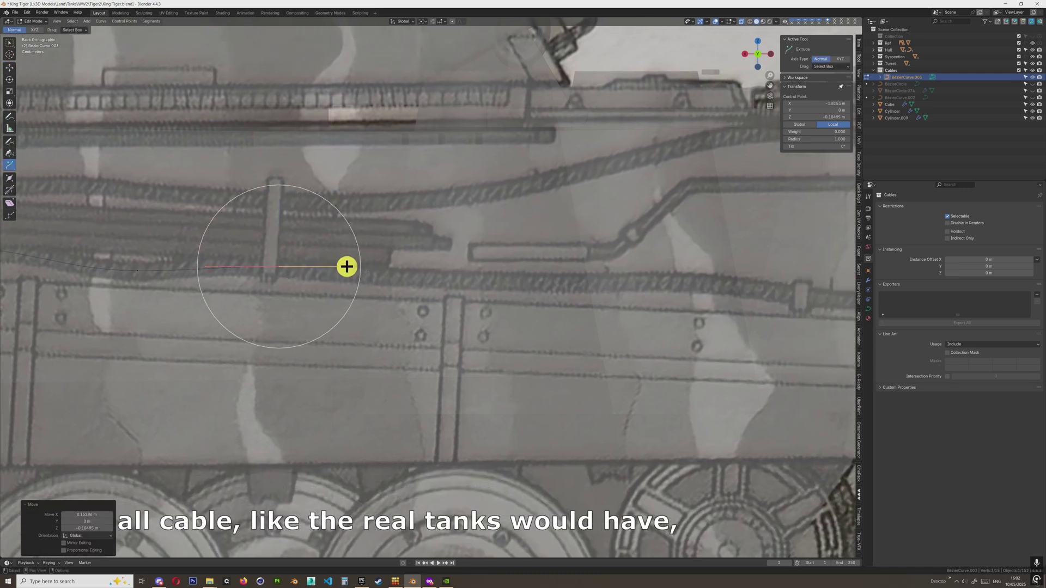
pyautogui.moveTo(346, 266); pyautogui.dragTo(413, 270)
pyautogui.moveTo(488, 274); pyautogui.dragTo(486, 266)
pyautogui.keyDown('shift'); pyautogui.moveTo(486, 267); pyautogui.dragTo(420, 233, button='middle'); pyautogui.keyUp('shift')
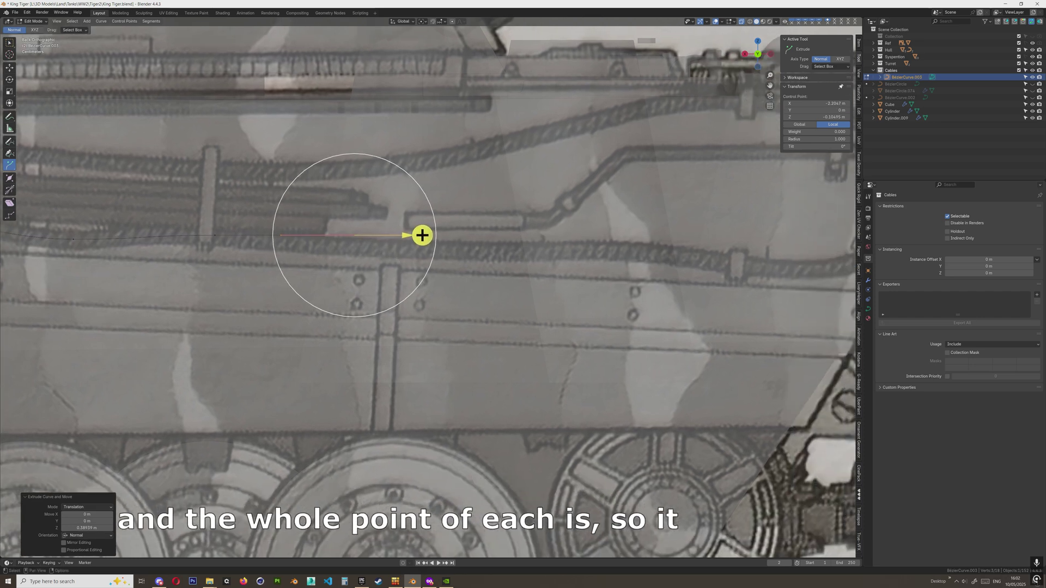
# Lower the new end point onto the cable and adjust the preceding point's rear handle to follow it
pyautogui.hotkey('shift', 'space')
pyautogui.press('g')
pyautogui.keyDown('shift'); pyautogui.moveTo(322, 205); pyautogui.dragTo(346, 196, button='middle'); pyautogui.keyUp('shift')
pyautogui.click(222, 232)
pyautogui.click(235, 223)
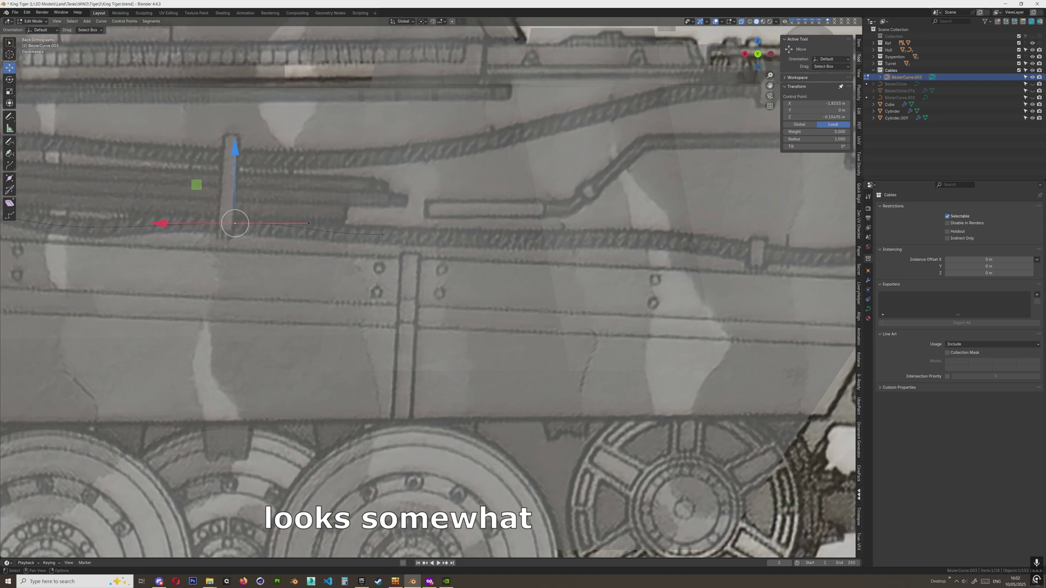
pyautogui.click(307, 223)
pyautogui.moveTo(270, 185); pyautogui.dragTo(269, 187)
pyautogui.keyDown('shift'); pyautogui.moveTo(381, 244); pyautogui.dragTo(317, 254, button='middle'); pyautogui.keyUp('shift')
pyautogui.click(320, 242)
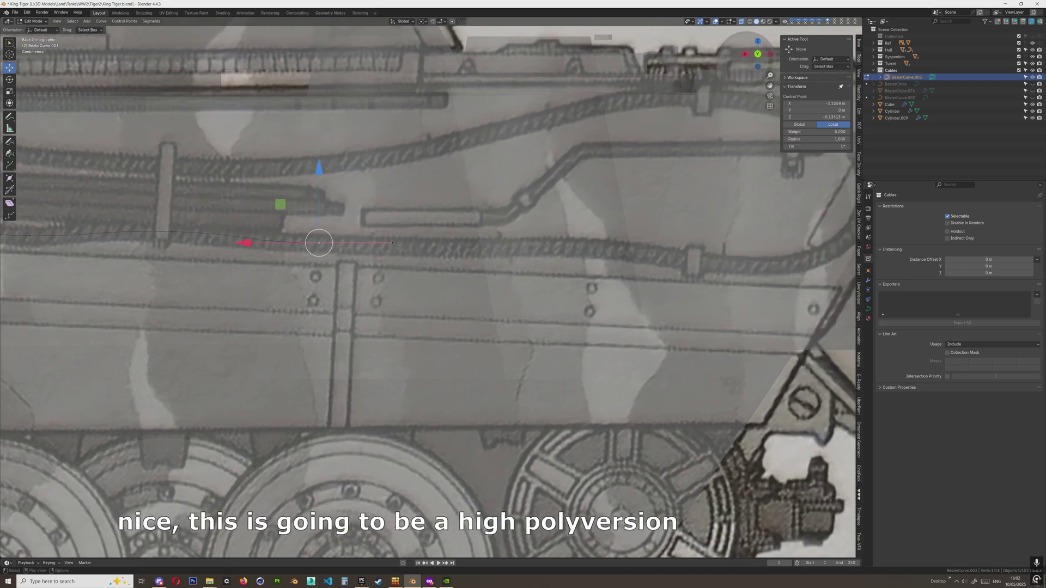
# Extrude a further curve segment from the end point along the lower cable toward the rear cable clamp
pyautogui.keyDown('shift'); pyautogui.moveTo(377, 285); pyautogui.dragTo(306, 280, button='middle'); pyautogui.keyUp('shift')
pyautogui.press('e')
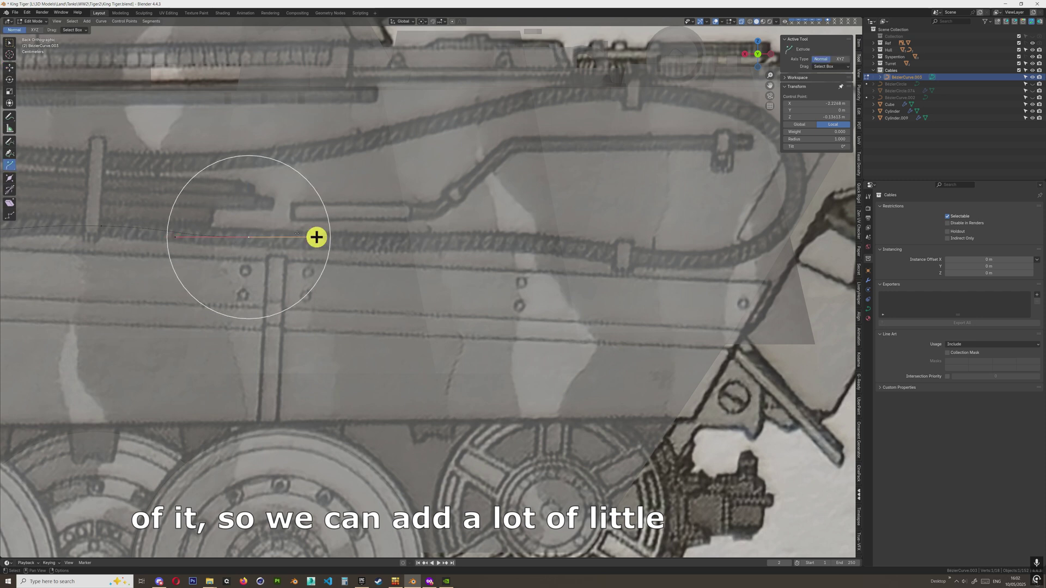
pyautogui.moveTo(320, 241); pyautogui.dragTo(387, 246)
pyautogui.moveTo(479, 246); pyautogui.dragTo(479, 246)
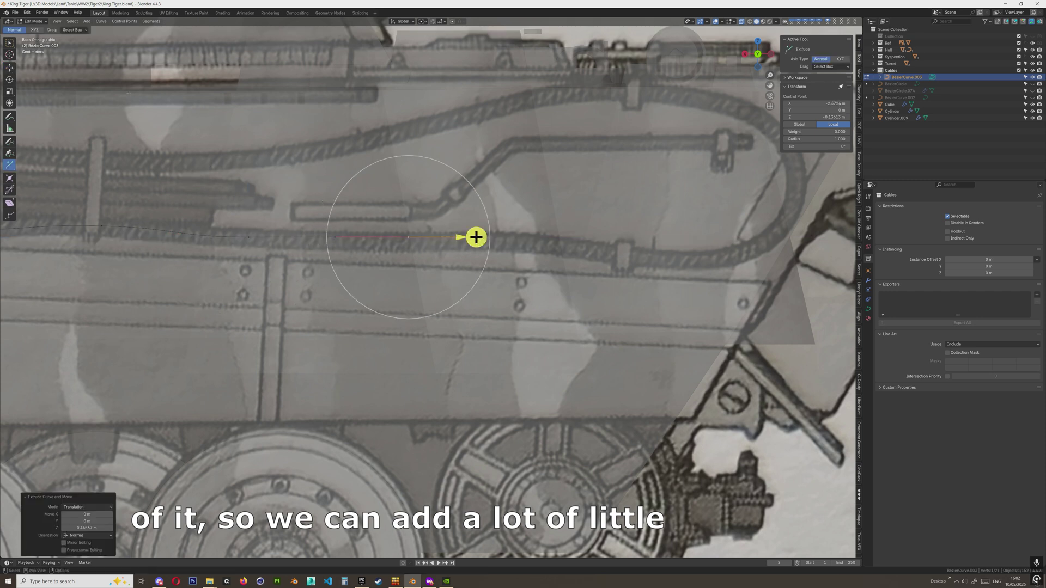
pyautogui.click(10, 67)
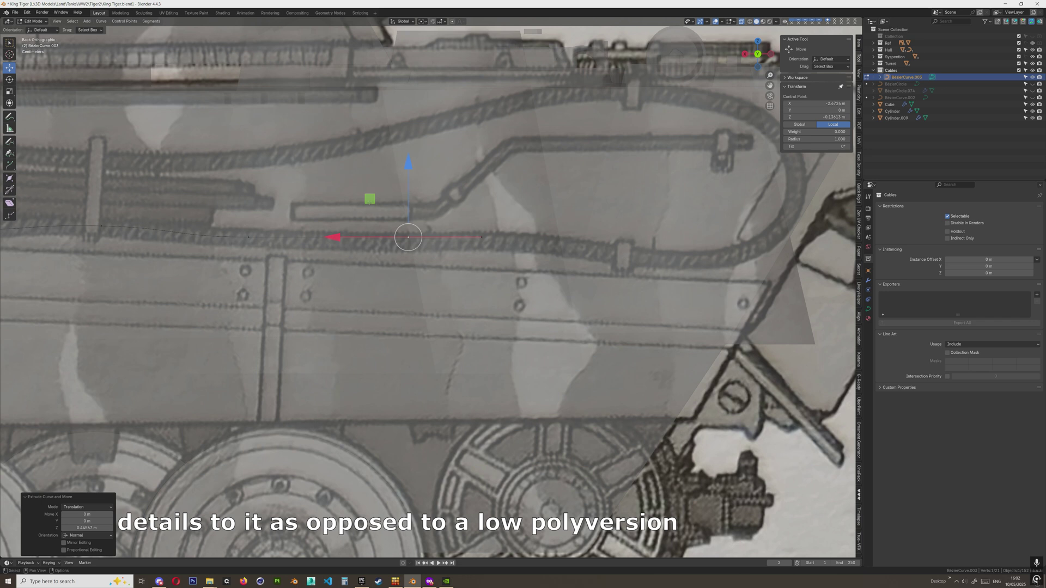
# Nudge the new end point onto the lower cable and extrude another segment rearward toward the rear clamp
pyautogui.moveTo(369, 201); pyautogui.dragTo(371, 205)
pyautogui.keyDown('shift'); pyautogui.moveTo(371, 205); pyautogui.dragTo(125, 218, button='middle'); pyautogui.keyUp('shift')
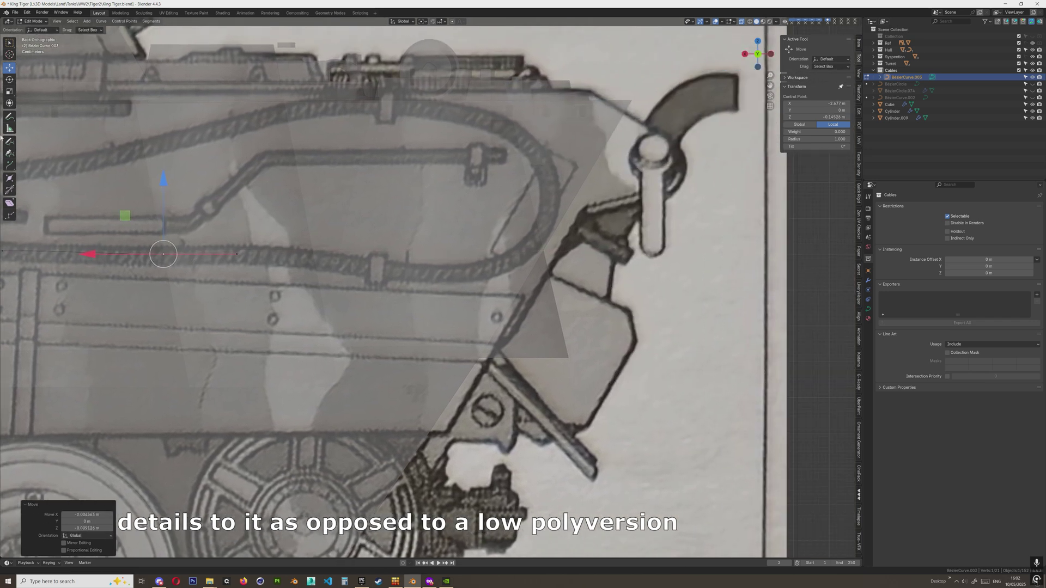
pyautogui.keyDown('shift'); pyautogui.moveTo(60, 163); pyautogui.dragTo(68, 162, button='middle'); pyautogui.keyUp('shift')
pyautogui.click(10, 166)
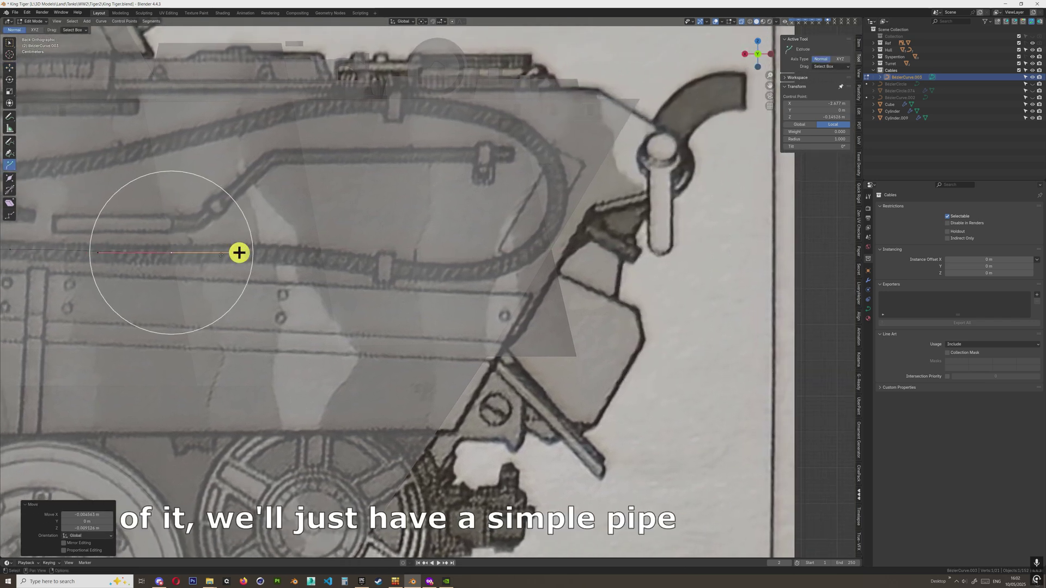
pyautogui.moveTo(240, 252); pyautogui.dragTo(274, 253)
pyautogui.moveTo(355, 257); pyautogui.dragTo(358, 257)
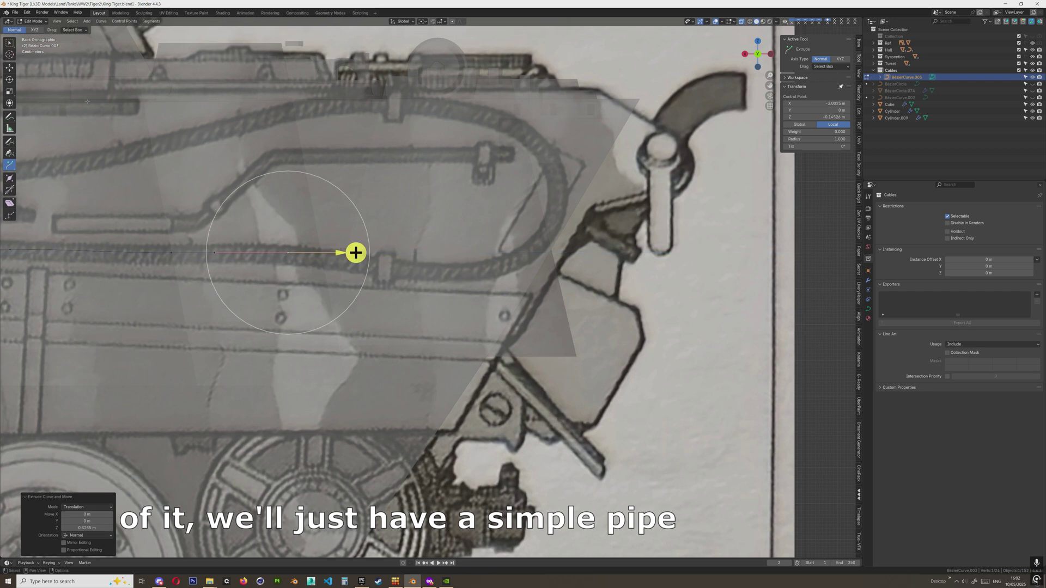
# Lower the extruded end point onto the cable just before the rear clamp and pull its rear handle down along it
pyautogui.click(9, 67)
pyautogui.moveTo(247, 210); pyautogui.dragTo(254, 214)
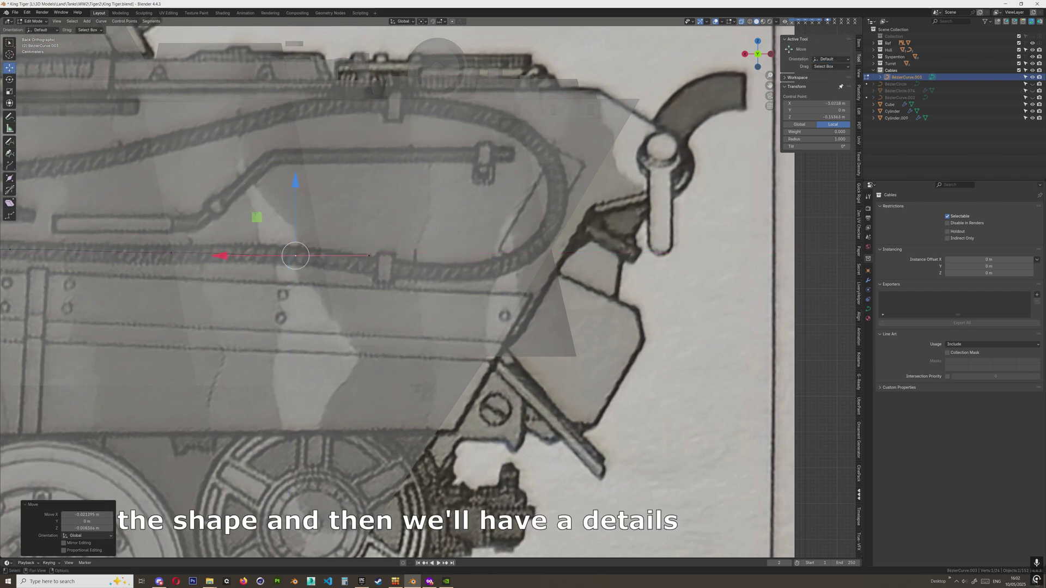
pyautogui.click(372, 269)
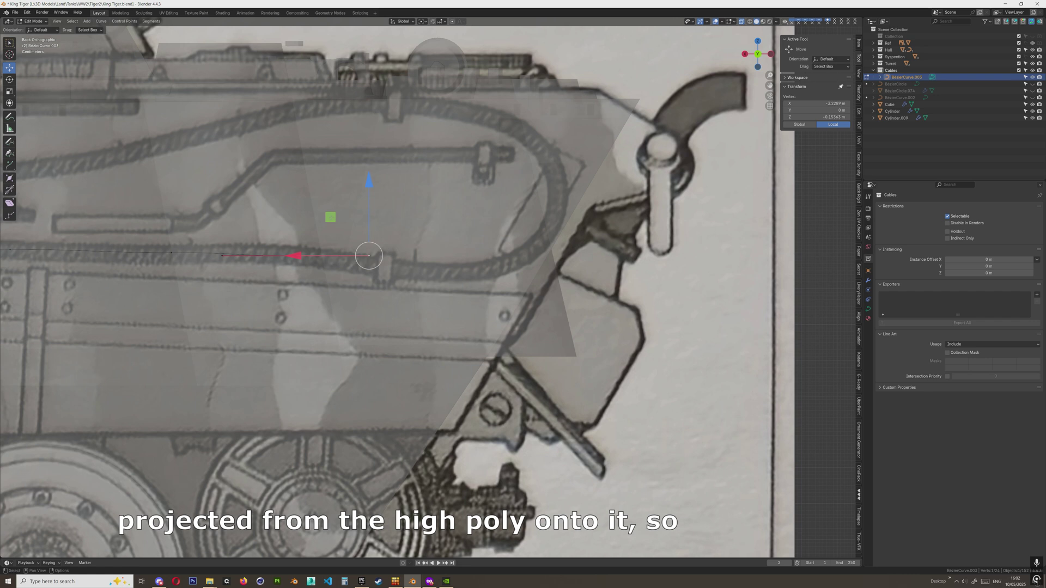
pyautogui.moveTo(369, 255); pyautogui.dragTo(369, 258)
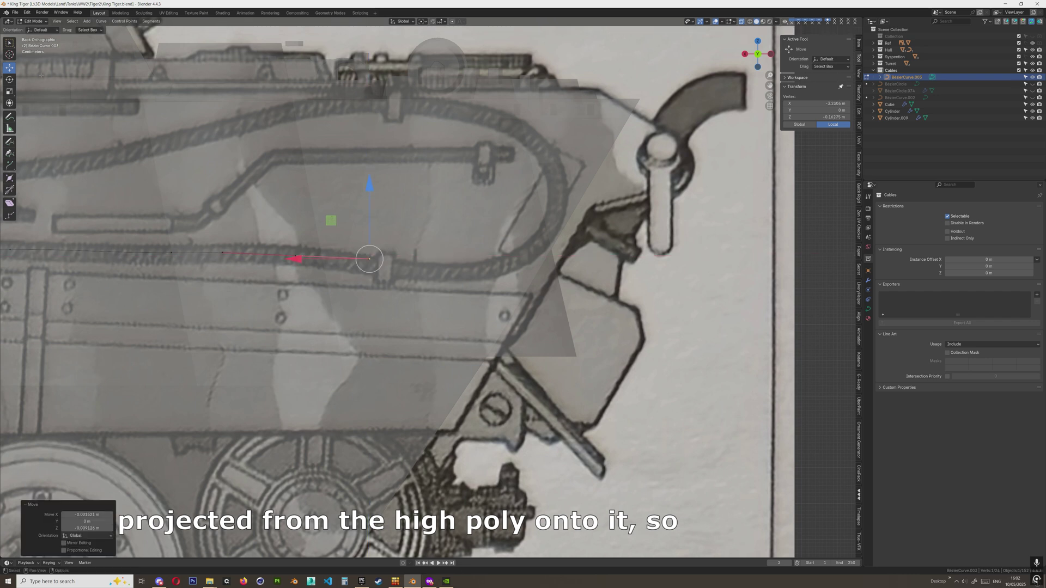
# Extrude a segment past the rear clamp and move its end point rearward and down onto the lower cable
pyautogui.click(9, 165)
pyautogui.keyDown('shift'); pyautogui.moveTo(436, 262); pyautogui.dragTo(367, 241, button='middle'); pyautogui.keyUp('shift')
pyautogui.moveTo(366, 241); pyautogui.dragTo(388, 243)
pyautogui.click(10, 67)
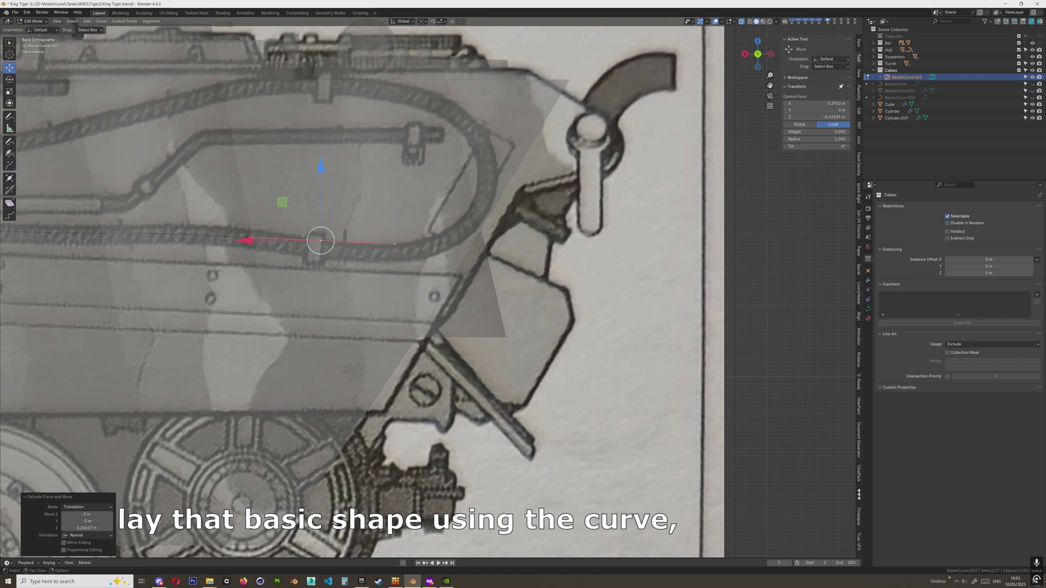
pyautogui.moveTo(282, 202); pyautogui.dragTo(338, 214)
# Lower the rear handle of the control point in front of the rear clamp to follow the cable
pyautogui.click(225, 236)
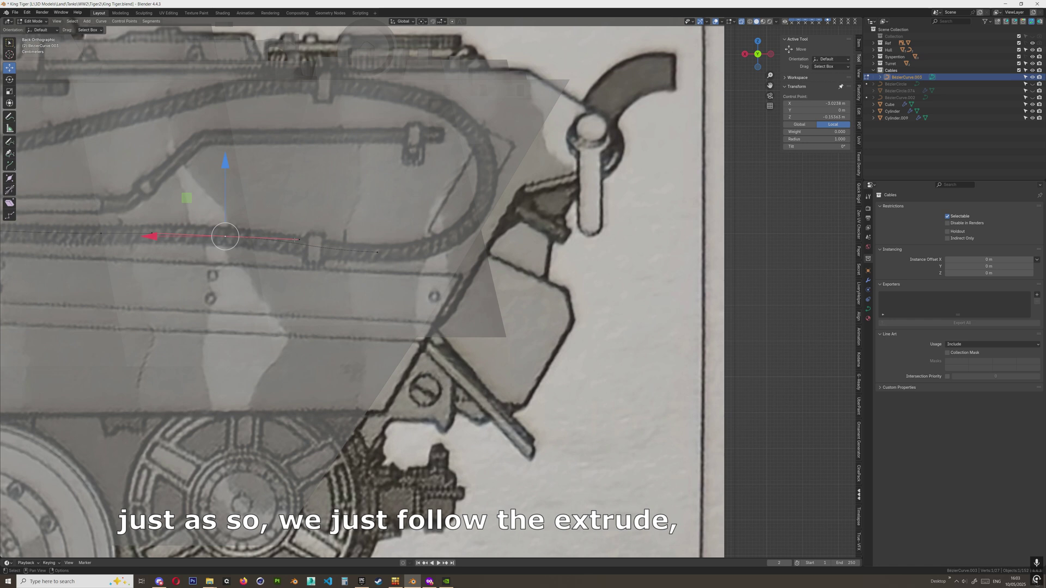
pyautogui.click(299, 240)
pyautogui.moveTo(299, 239); pyautogui.dragTo(300, 241)
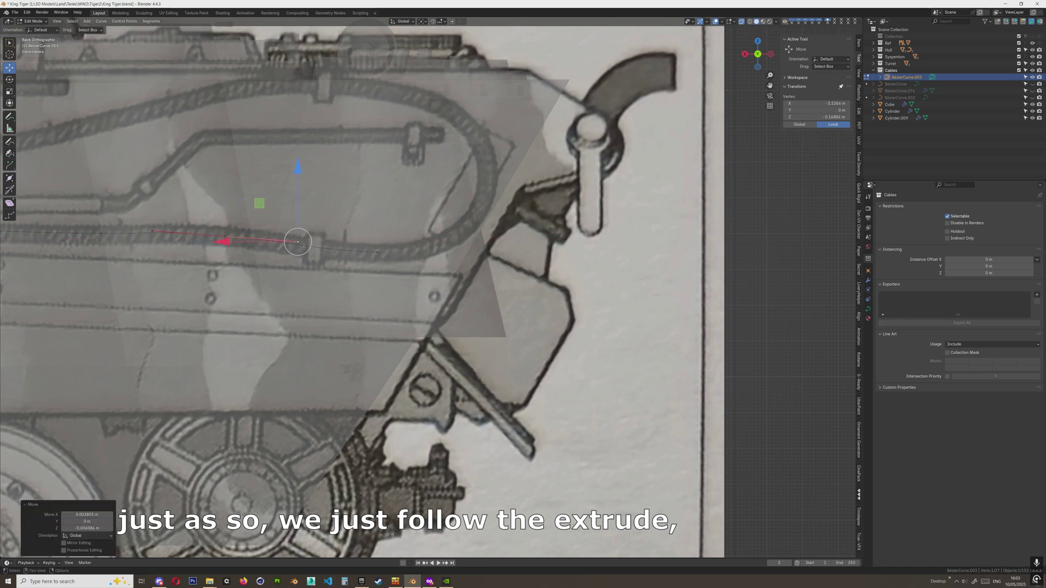
pyautogui.keyDown('shift'); pyautogui.moveTo(300, 241); pyautogui.dragTo(315, 236, button='middle'); pyautogui.keyUp('shift')
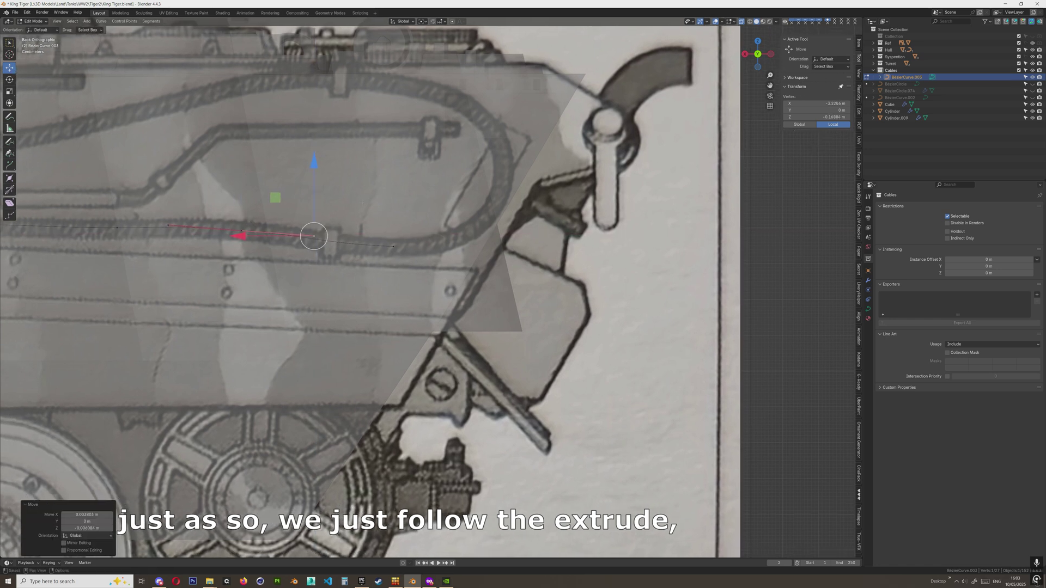
# Extrude a segment from the point behind the rear clamp and raise the new point onto the cable's rear bend
pyautogui.click(394, 246)
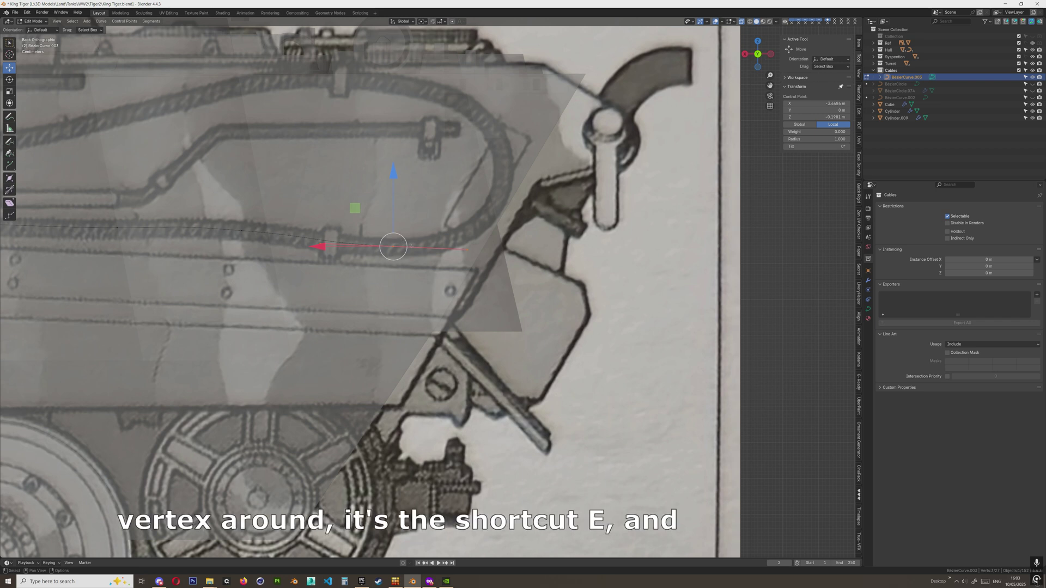
pyautogui.press('e')
pyautogui.moveTo(465, 250); pyautogui.dragTo(574, 255)
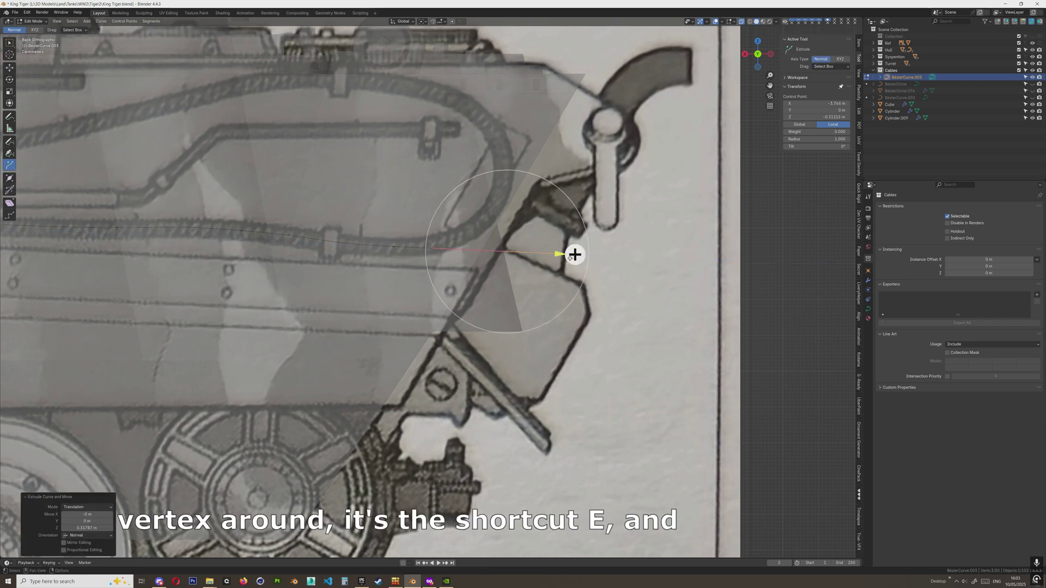
pyautogui.press('g')
pyautogui.moveTo(506, 249); pyautogui.dragTo(500, 198)
# Rotate the rear-bend point's handles upward along the cable, then raise the point and its lower handle
pyautogui.press('r')
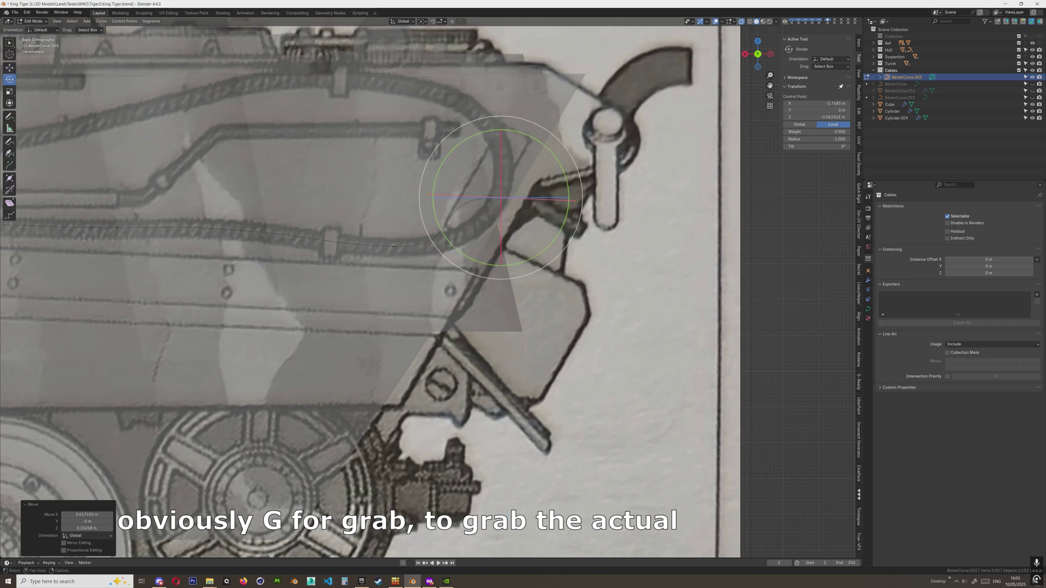
pyautogui.click(403, 182)
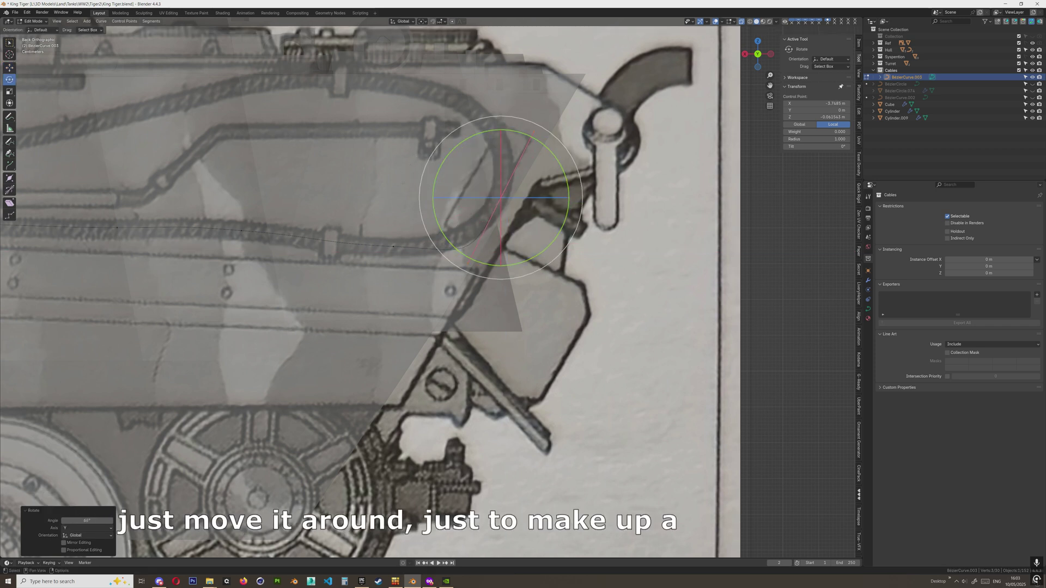
pyautogui.press('g')
pyautogui.moveTo(463, 159); pyautogui.dragTo(464, 140)
pyautogui.click(470, 246)
pyautogui.moveTo(431, 206); pyautogui.dragTo(437, 189)
# Lower the upper handle of the rear-bend point and shift the point slightly rearward and down onto the cable
pyautogui.click(538, 113)
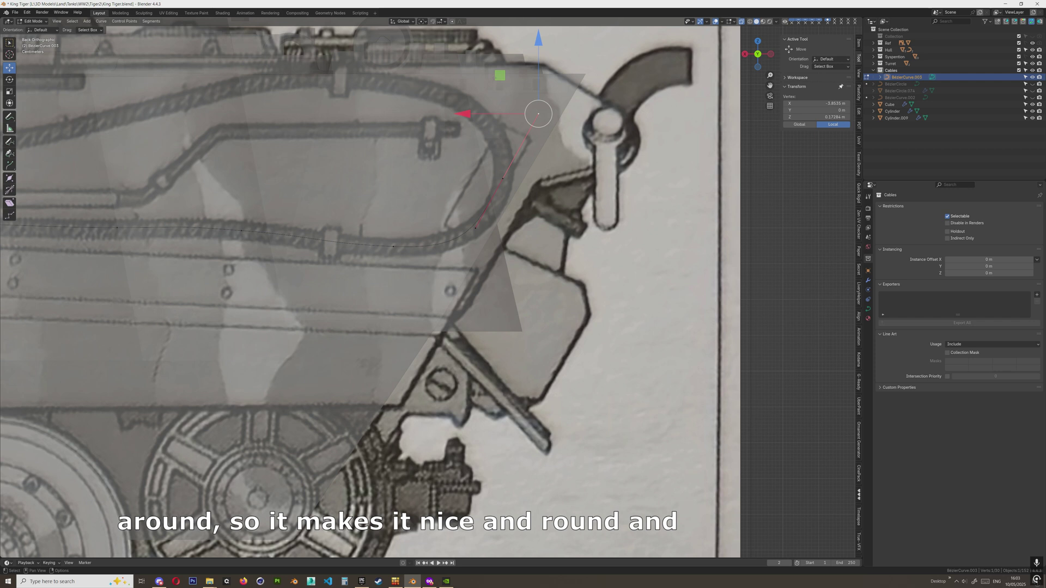
pyautogui.moveTo(500, 75); pyautogui.dragTo(492, 93)
pyautogui.click(501, 177)
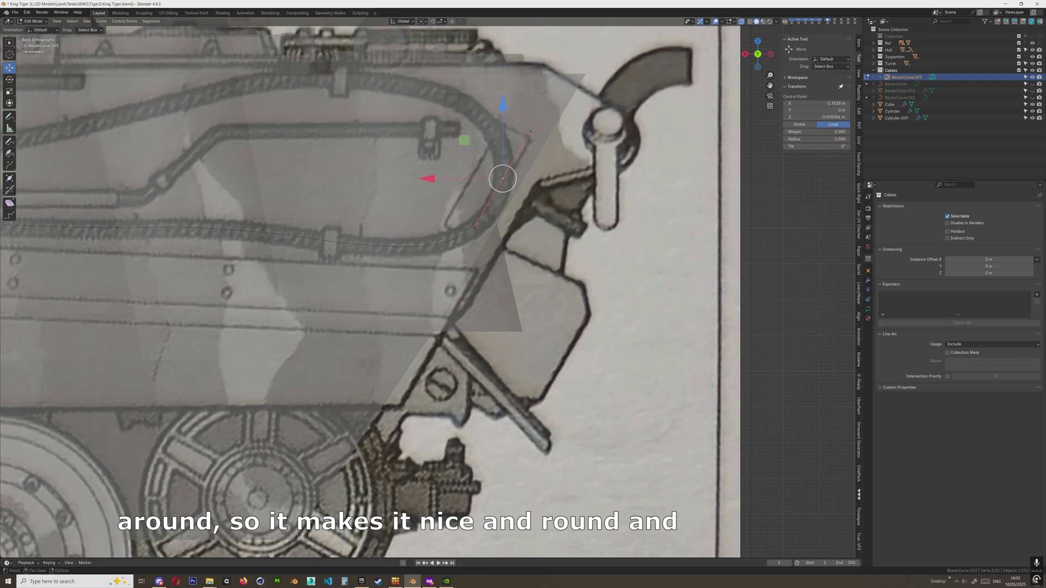
pyautogui.moveTo(502, 178); pyautogui.dragTo(506, 186)
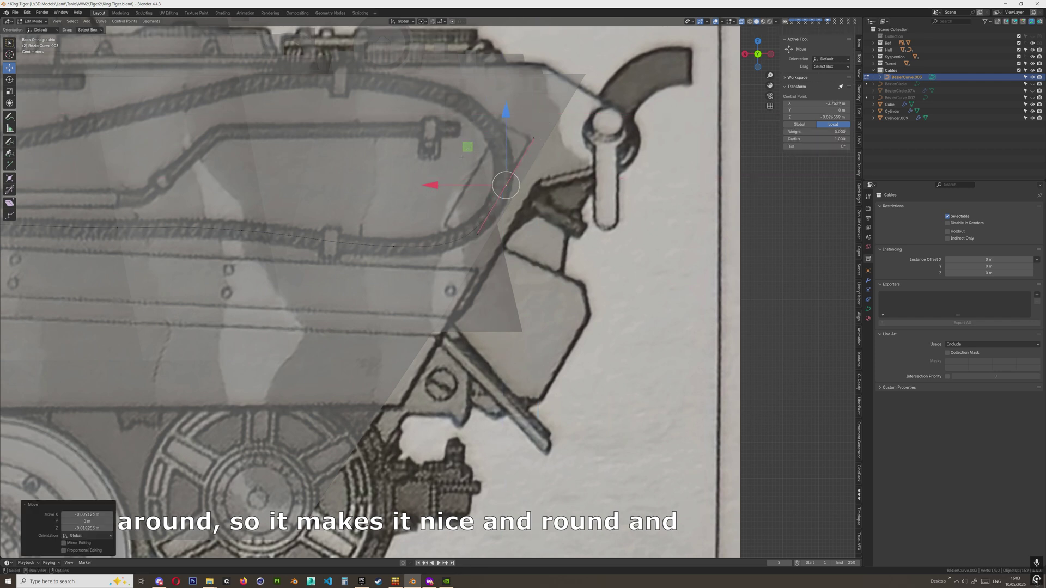
# Rotate the rear-bend point's handles slightly and nudge the point up to refine the rounding
pyautogui.hotkey('shift', 'space')
pyautogui.press('r')
pyautogui.moveTo(502, 117); pyautogui.dragTo(486, 120)
pyautogui.press('w')
pyautogui.moveTo(480, 181); pyautogui.dragTo(480, 236, button='middle')
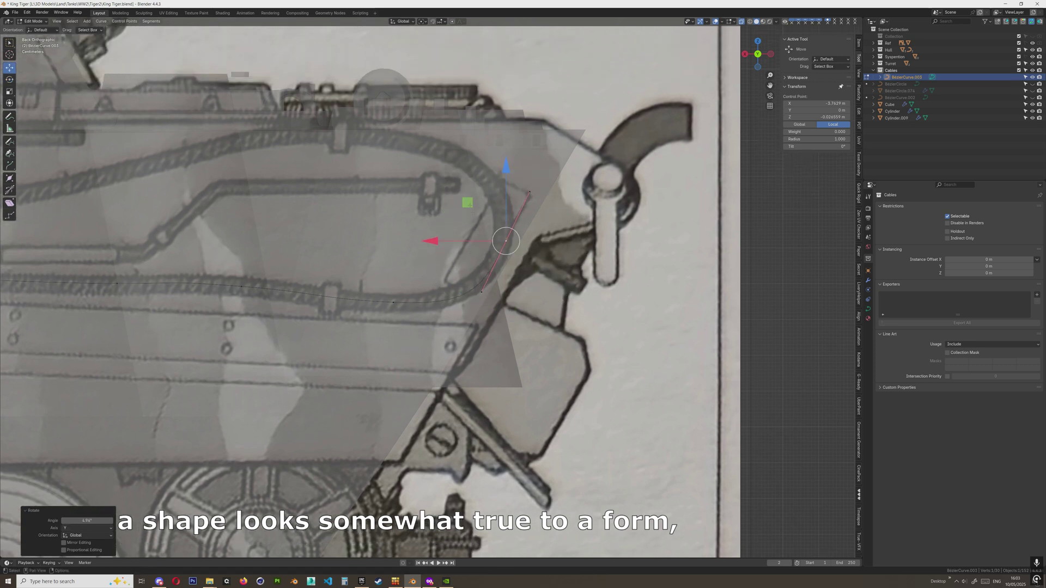
pyautogui.moveTo(470, 206); pyautogui.dragTo(468, 203)
# Extrude a segment upward from the rear-bend point and position its end point on the upper cable behind the clamp
pyautogui.press('e')
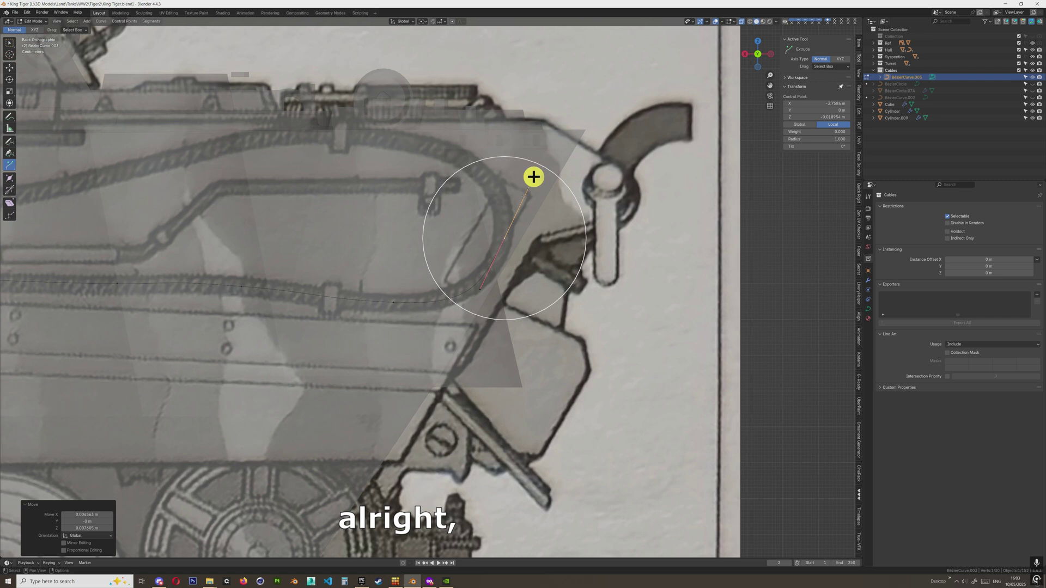
pyautogui.moveTo(534, 177); pyautogui.dragTo(561, 118)
pyautogui.press('w')
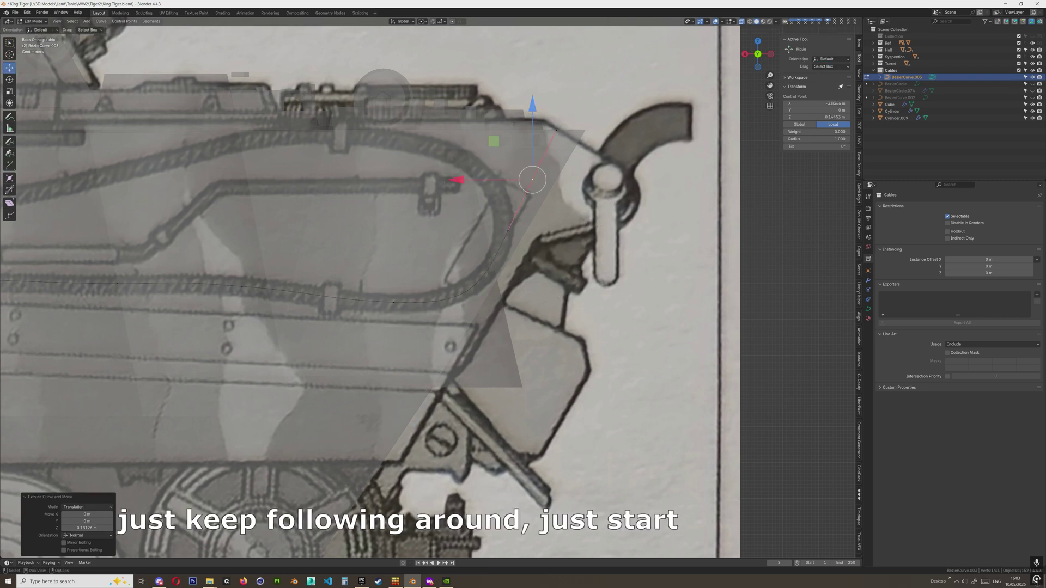
pyautogui.moveTo(494, 141); pyautogui.dragTo(511, 123)
pyautogui.press('e')
pyautogui.press('w')
pyautogui.moveTo(409, 106); pyautogui.dragTo(394, 107)
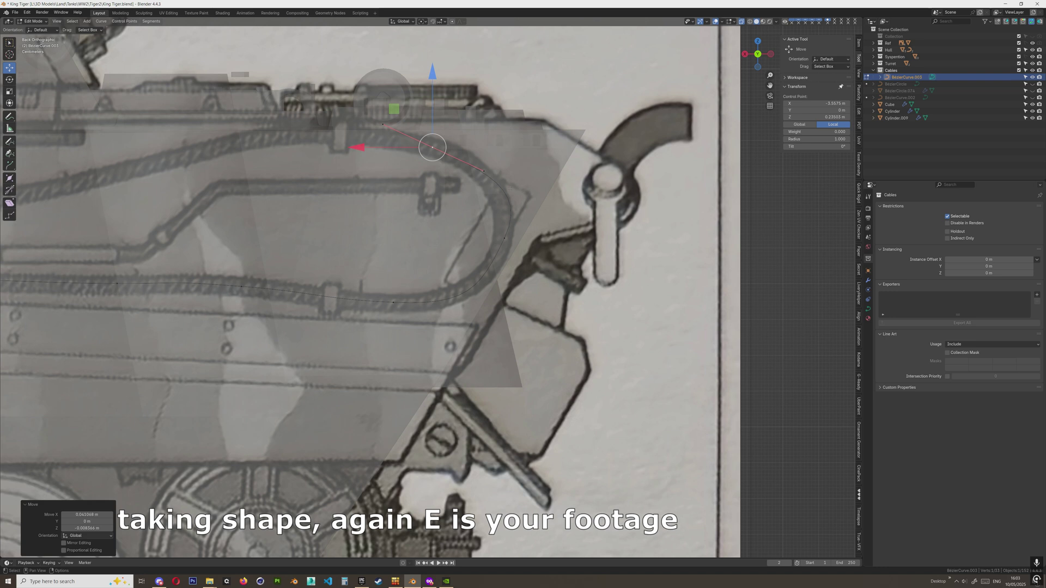
# Adjust the upper cable point's rear handle and bring the rear-bend point's upper handle closer to the cable
pyautogui.click(484, 172)
pyautogui.moveTo(446, 133); pyautogui.dragTo(431, 119)
pyautogui.click(504, 238)
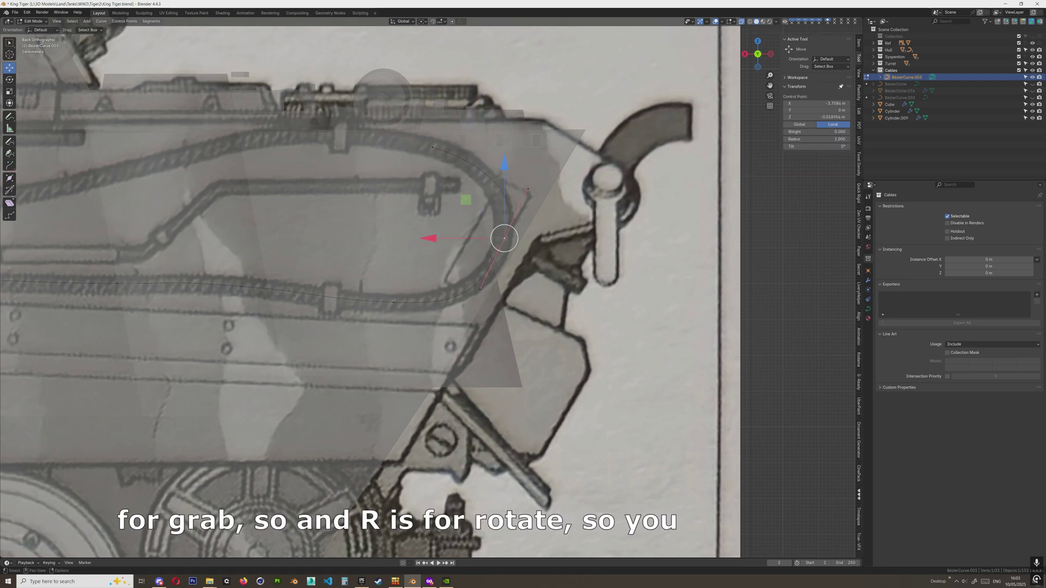
pyautogui.moveTo(466, 200); pyautogui.dragTo(476, 153)
# Raise the rear-bend point slightly and reposition its lower and upper handles for a smooth rear curve
pyautogui.click(504, 238)
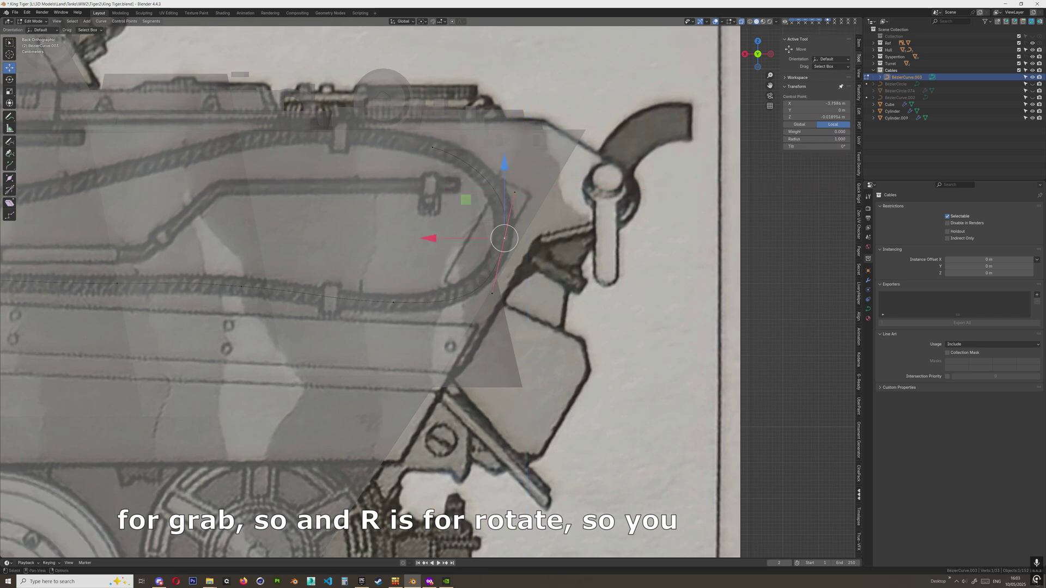
pyautogui.moveTo(466, 200); pyautogui.dragTo(467, 195)
pyautogui.click(492, 288)
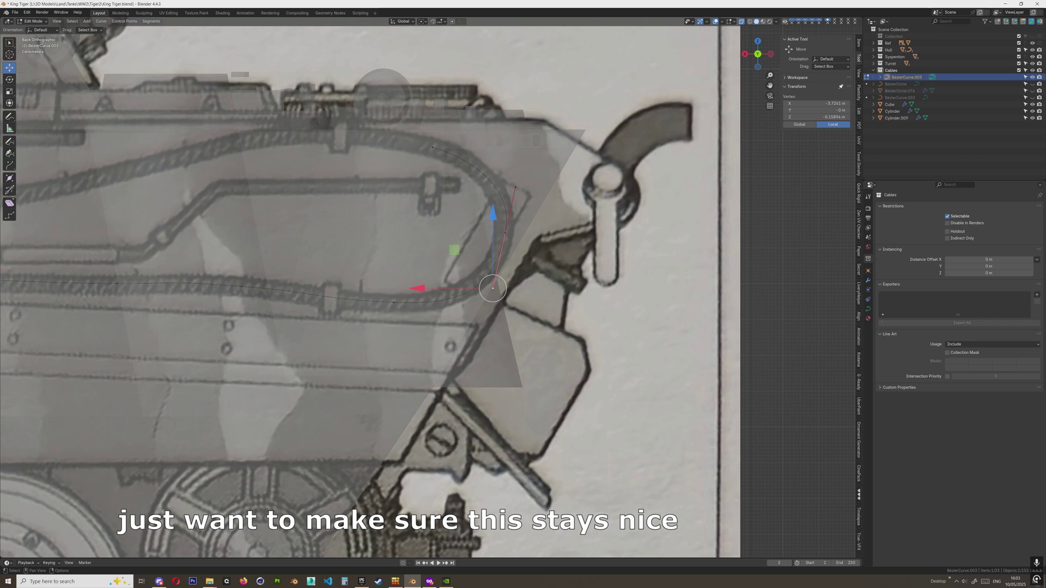
pyautogui.moveTo(456, 250); pyautogui.dragTo(474, 157)
pyautogui.keyDown('shift'); pyautogui.moveTo(512, 193); pyautogui.dragTo(550, 249, button='middle'); pyautogui.keyUp('shift')
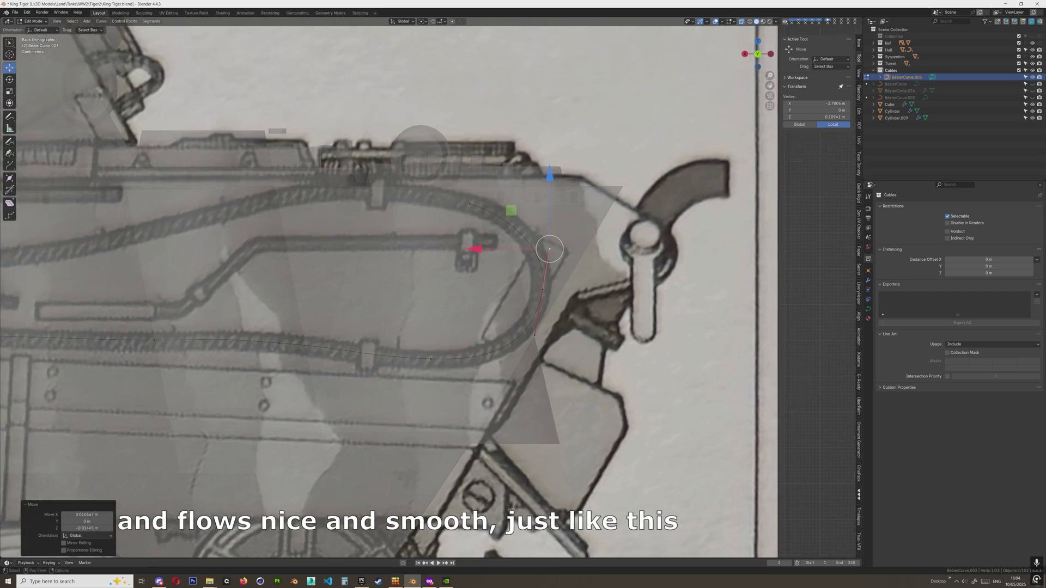
# Nudge the upper end point's front handle and extrude a segment forward past the upper rear clamp
pyautogui.click(470, 204)
pyautogui.moveTo(395, 204); pyautogui.dragTo(399, 204)
pyautogui.keyDown('shift'); pyautogui.moveTo(398, 204); pyautogui.dragTo(445, 209, button='middle'); pyautogui.keyUp('shift')
pyautogui.hotkey('ctrl', 'e')
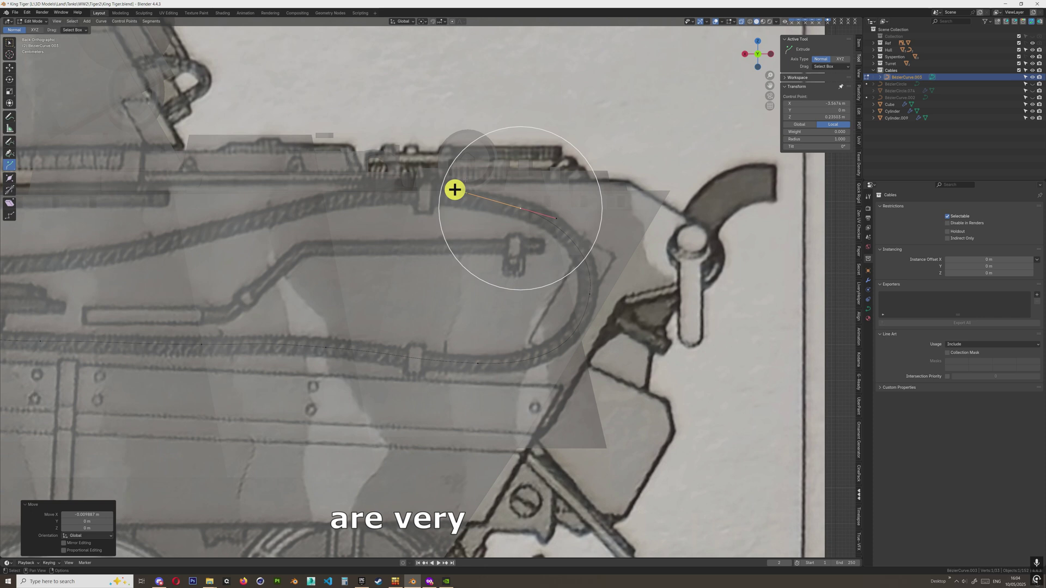
pyautogui.moveTo(455, 190); pyautogui.dragTo(318, 178)
pyautogui.keyDown('shift'); pyautogui.moveTo(356, 194); pyautogui.dragTo(431, 218, button='middle'); pyautogui.keyUp('shift')
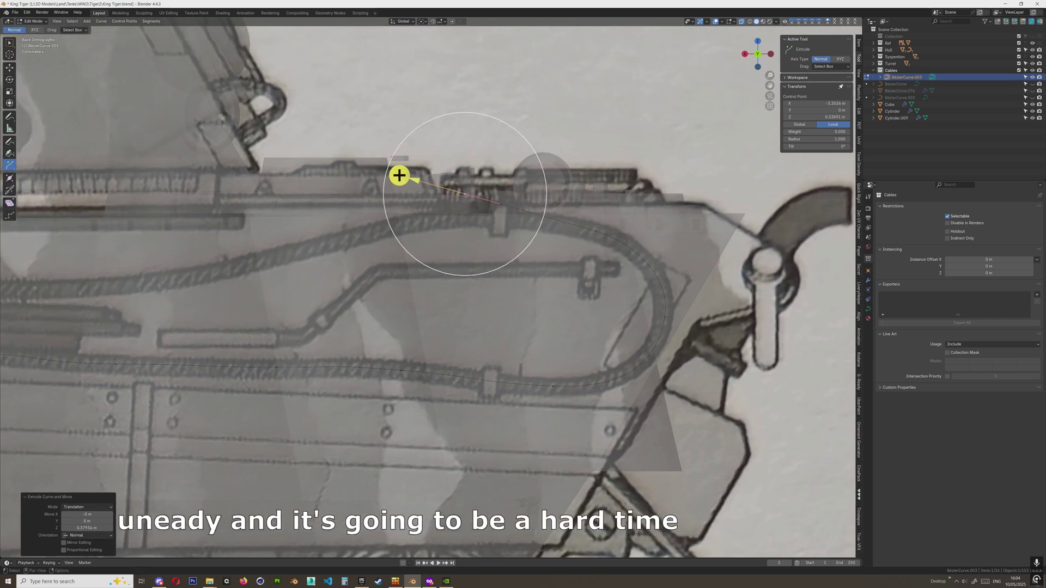
pyautogui.keyDown('shift'); pyautogui.moveTo(399, 175); pyautogui.dragTo(420, 171, button='middle'); pyautogui.keyUp('shift')
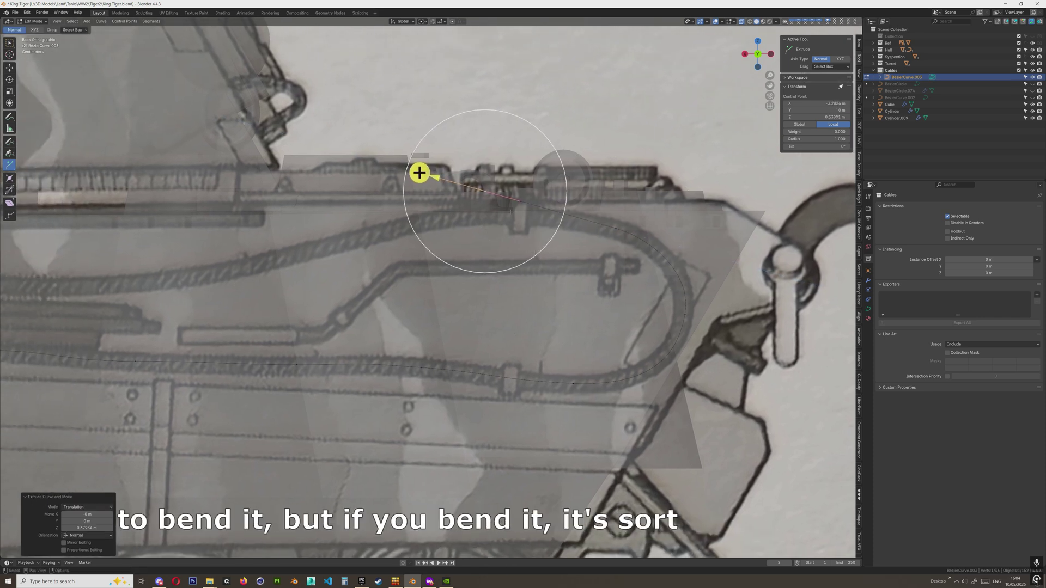
# Lower the new end point onto the upper cable ahead of the clamp and rotate its handles to match the slope
pyautogui.hotkey('shift', 'space')
pyautogui.press('g')
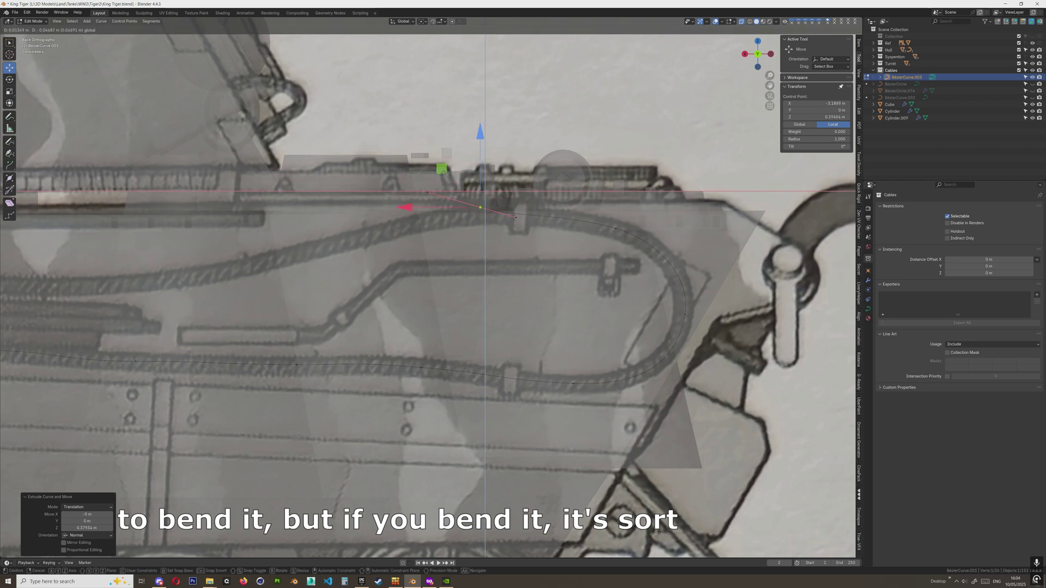
pyautogui.click(444, 171)
pyautogui.press('r')
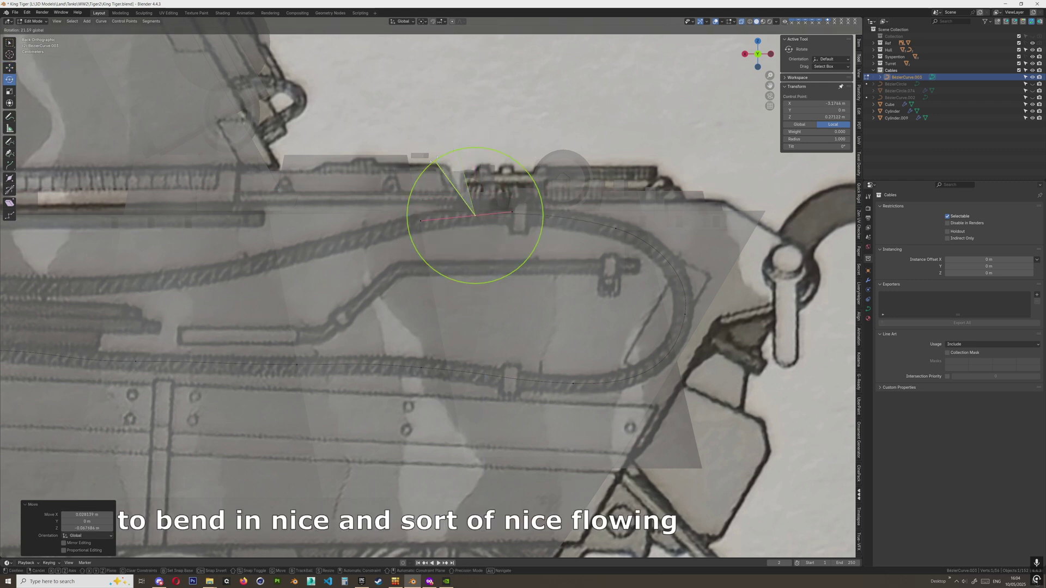
pyautogui.moveTo(434, 160); pyautogui.dragTo(434, 160)
# Extrude a longer segment forward along the upper cable and lower its end point onto the cable
pyautogui.keyDown('shift'); pyautogui.moveTo(404, 315); pyautogui.dragTo(493, 307, button='middle'); pyautogui.keyUp('shift')
pyautogui.scroll(-1, 463, 320)
pyautogui.press('e')
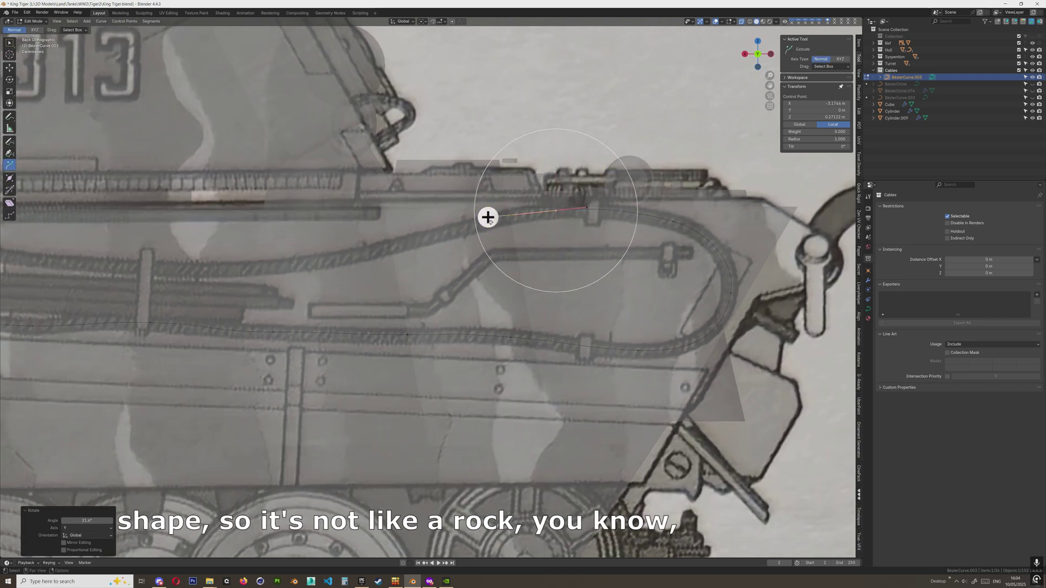
pyautogui.moveTo(488, 217); pyautogui.dragTo(331, 232)
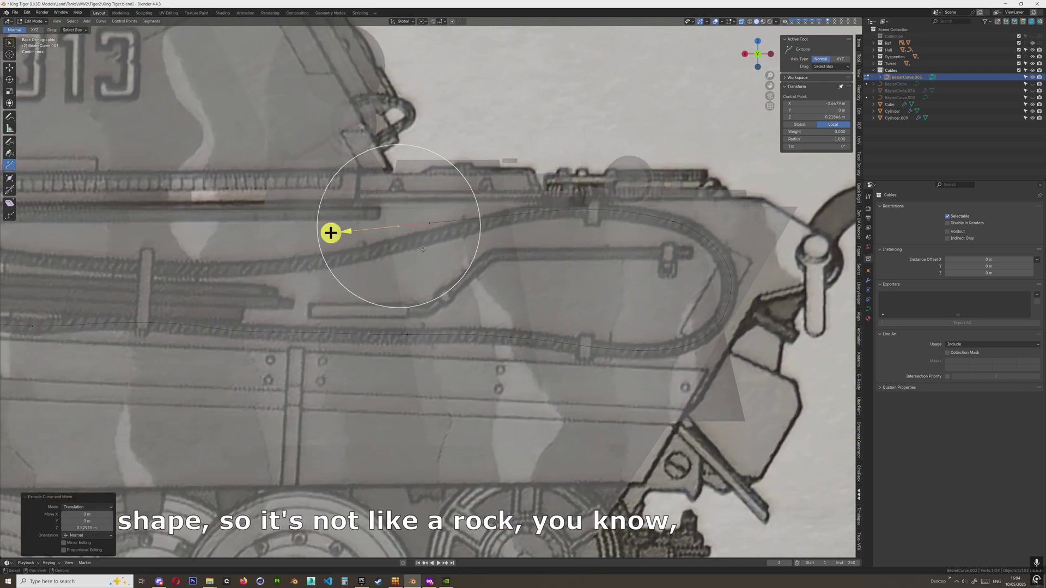
pyautogui.press('g')
pyautogui.moveTo(362, 190); pyautogui.dragTo(356, 209)
pyautogui.keyDown('shift'); pyautogui.moveTo(356, 209); pyautogui.dragTo(462, 203, button='middle'); pyautogui.keyUp('shift')
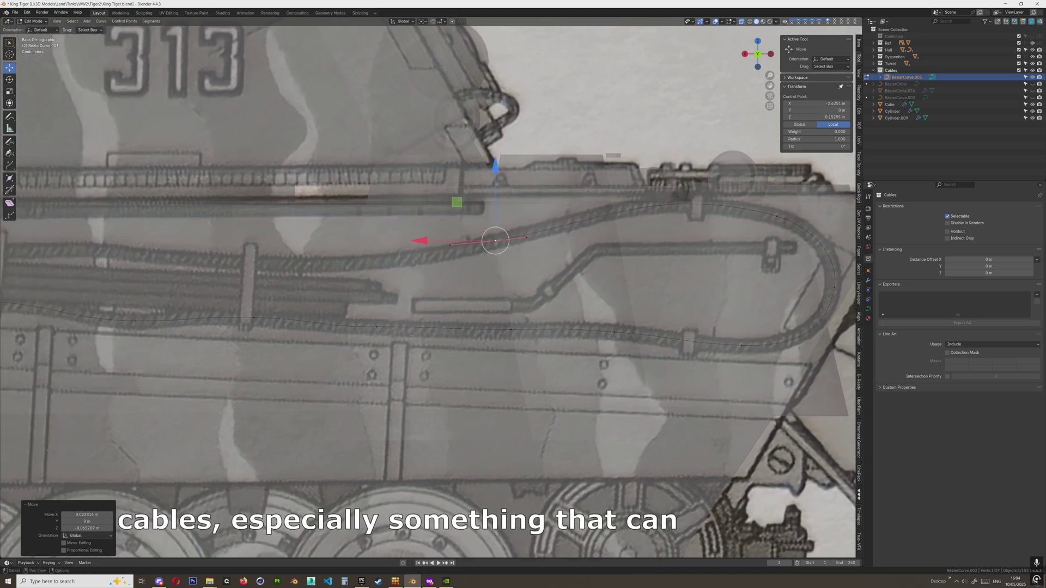
# Extrude the next segment forward along the upper cable toward the second bracket
pyautogui.keyDown('shift'); pyautogui.moveTo(412, 333); pyautogui.dragTo(452, 300, button='middle'); pyautogui.keyUp('shift')
pyautogui.press('e')
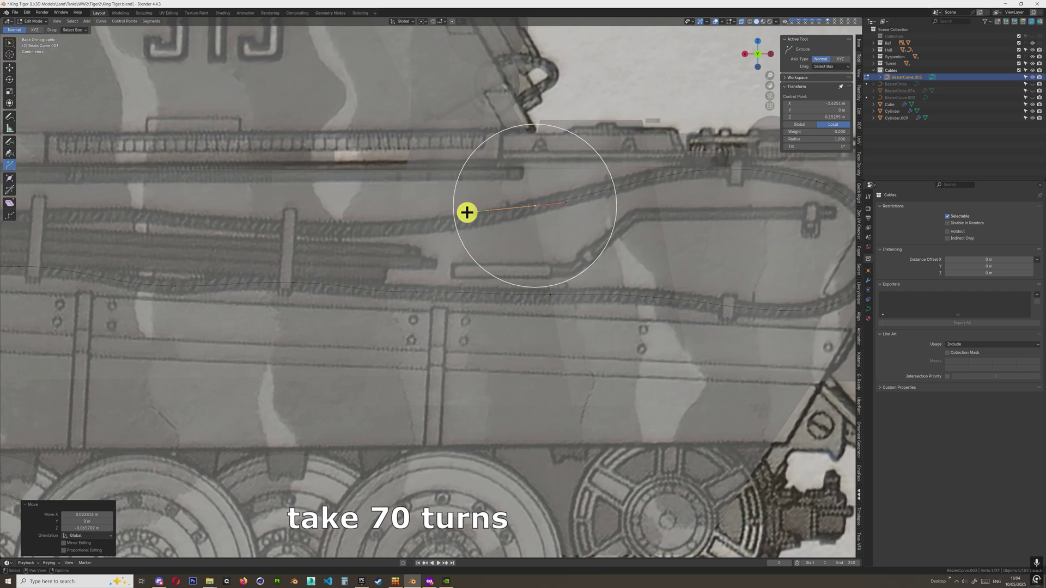
pyautogui.moveTo(466, 212); pyautogui.dragTo(343, 222)
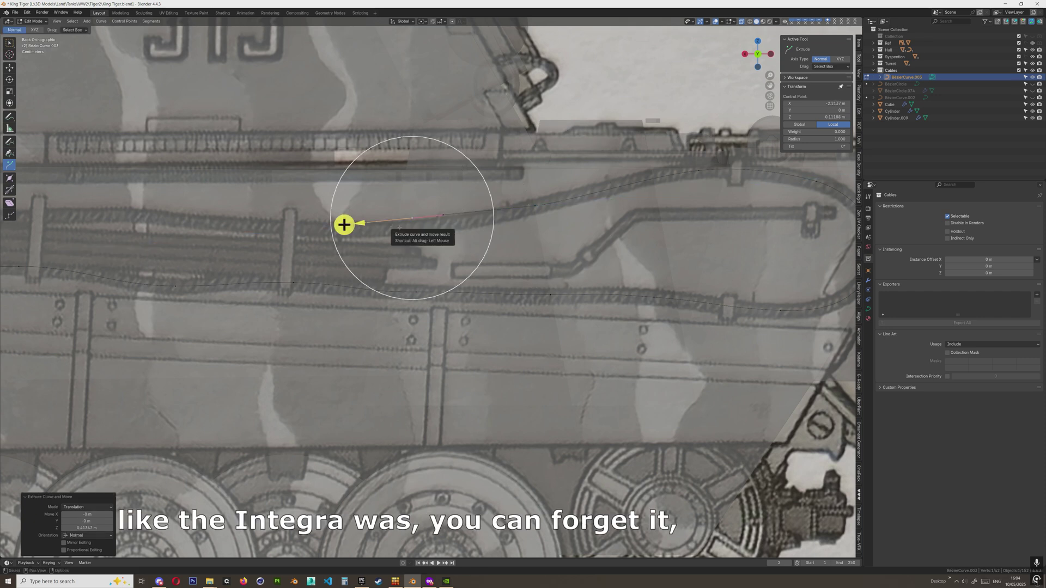
# Lower the new end point of the curve onto the upper cable just behind the second bracket
pyautogui.press('g')
pyautogui.moveTo(374, 181); pyautogui.dragTo(447, 178)
pyautogui.click(433, 224)
pyautogui.keyDown('shift'); pyautogui.moveTo(448, 179); pyautogui.dragTo(493, 181, button='middle'); pyautogui.keyUp('shift')
pyautogui.click(445, 229)
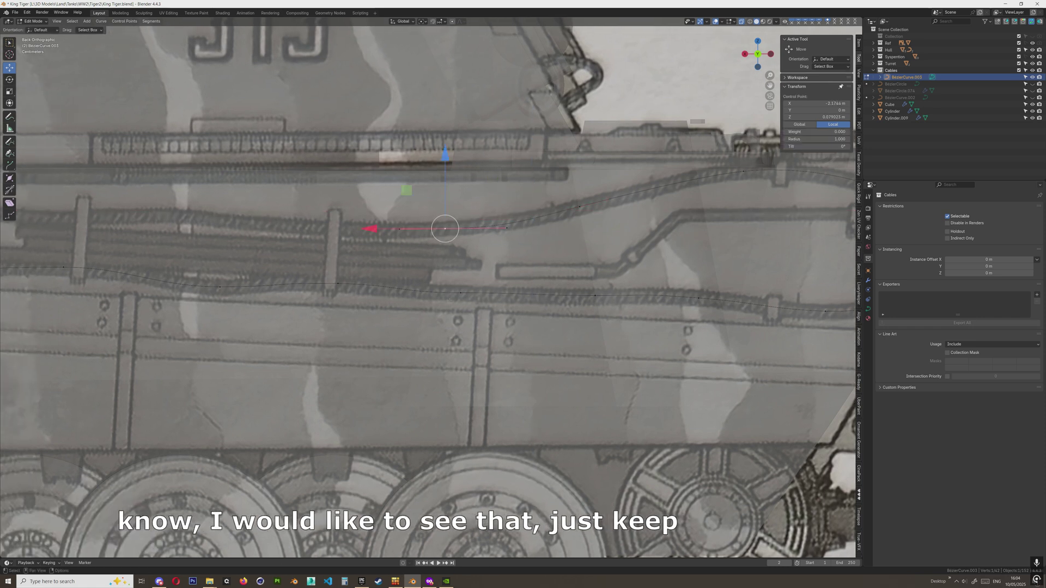
# Extrude a segment forward from that end point to the second bracket along the upper cable
pyautogui.press('e')
pyautogui.moveTo(369, 229); pyautogui.dragTo(329, 227)
pyautogui.moveTo(257, 228); pyautogui.dragTo(257, 227)
pyautogui.keyDown('shift'); pyautogui.moveTo(258, 228); pyautogui.dragTo(438, 230, button='middle'); pyautogui.keyUp('shift')
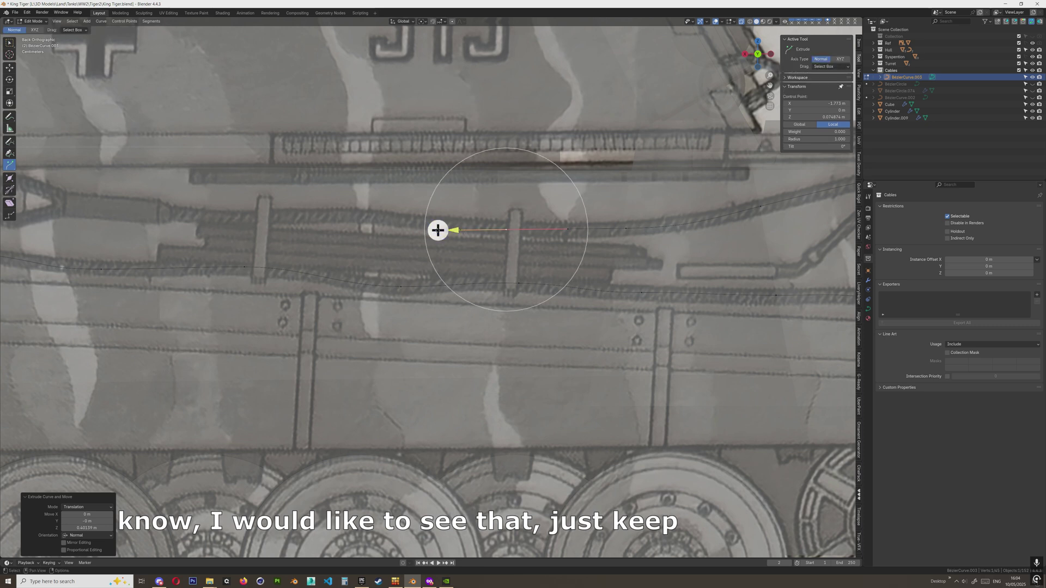
# Extrude another segment forward from the second bracket and raise its end point onto the upper cable between the brackets
pyautogui.moveTo(437, 230); pyautogui.dragTo(304, 232)
pyautogui.hotkey('shift', 'space')
pyautogui.press('g')
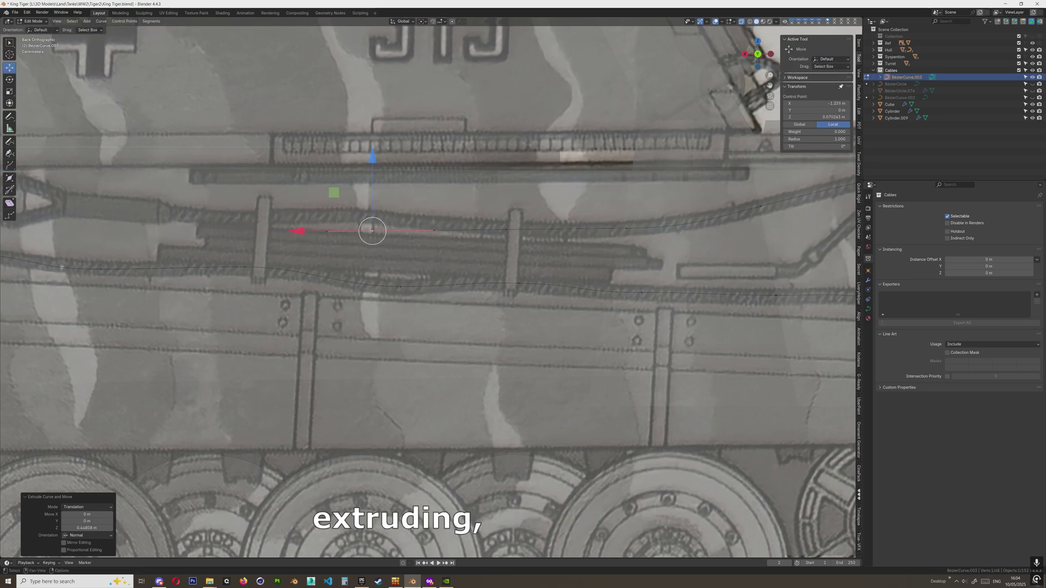
pyautogui.moveTo(334, 193); pyautogui.dragTo(308, 176)
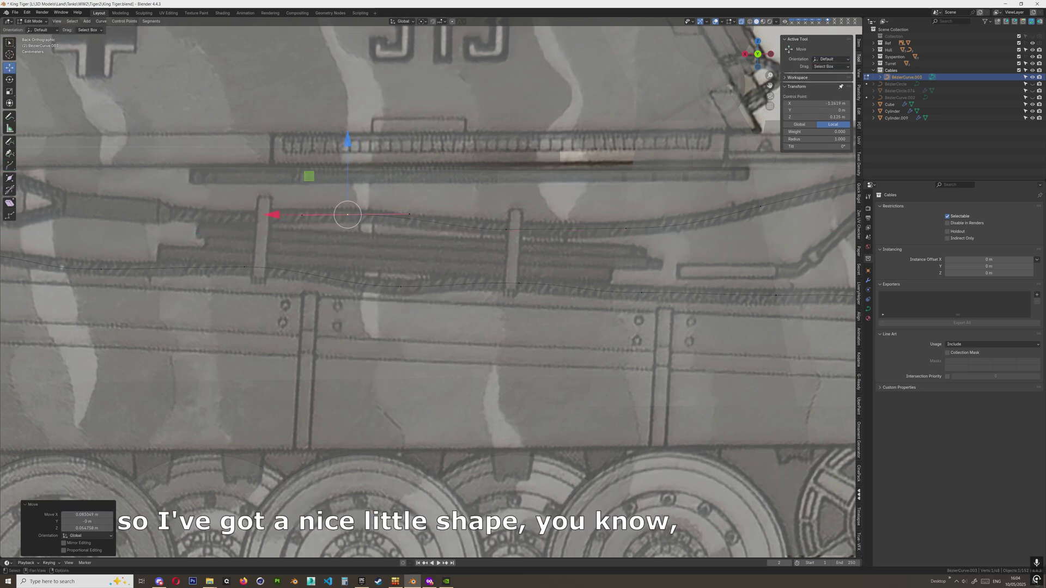
# Raise the curve point at the second bracket slightly and shift the front end point back along the upper cable
pyautogui.click(505, 229)
pyautogui.moveTo(468, 191); pyautogui.dragTo(469, 191)
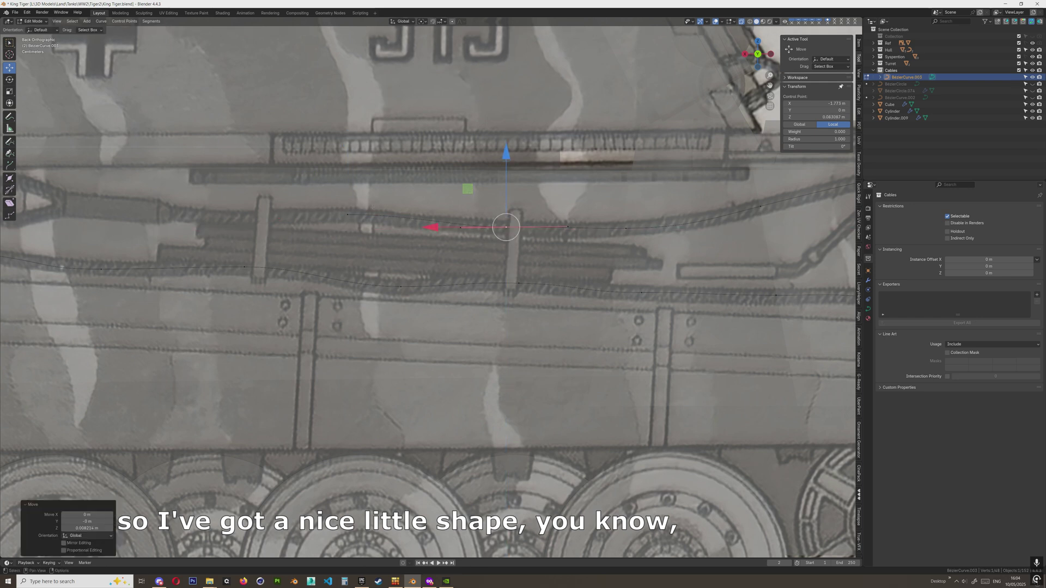
pyautogui.click(347, 215)
pyautogui.moveTo(309, 176); pyautogui.dragTo(322, 177)
pyautogui.keyDown('shift'); pyautogui.moveTo(329, 180); pyautogui.dragTo(336, 194, button='middle'); pyautogui.keyUp('shift')
pyautogui.click(513, 241)
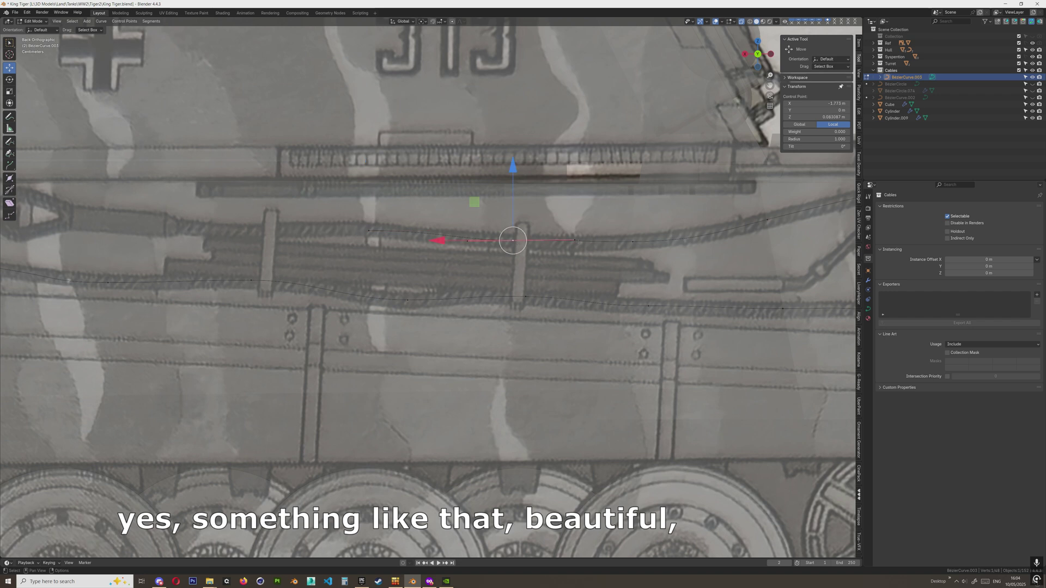
pyautogui.moveTo(475, 202); pyautogui.dragTo(547, 206)
pyautogui.hotkey('ctrl', 'z')
pyautogui.click(588, 243)
# Extrude a segment forward from the upper end point to just past the front bracket
pyautogui.keyDown('shift'); pyautogui.moveTo(547, 206); pyautogui.dragTo(714, 211, button='middle'); pyautogui.keyUp('shift')
pyautogui.click(535, 240)
pyautogui.scroll(1, 551, 292)
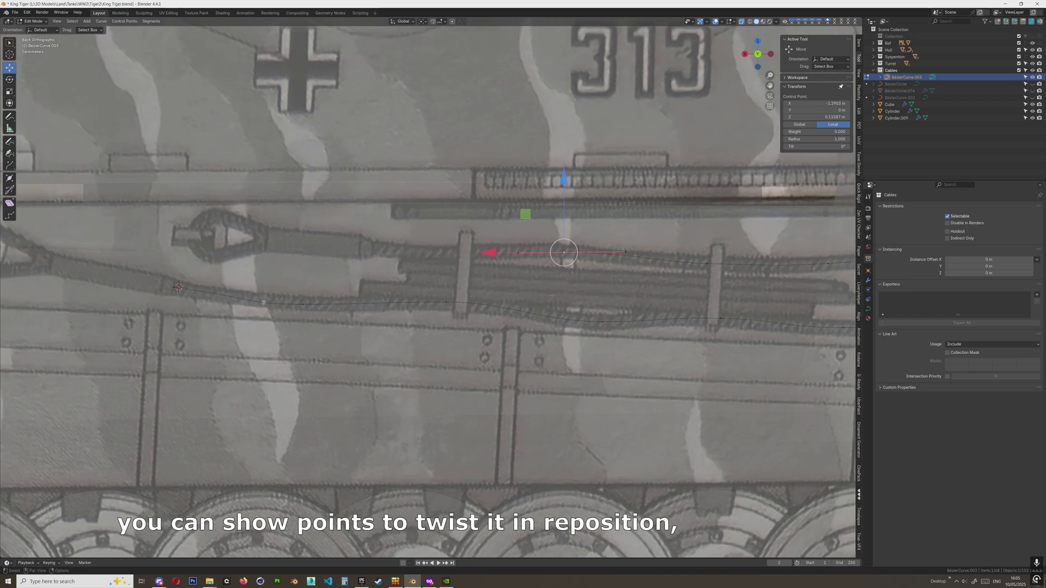
pyautogui.hotkey('shift', 'space')
pyautogui.press('e')
pyautogui.moveTo(495, 252); pyautogui.dragTo(375, 254)
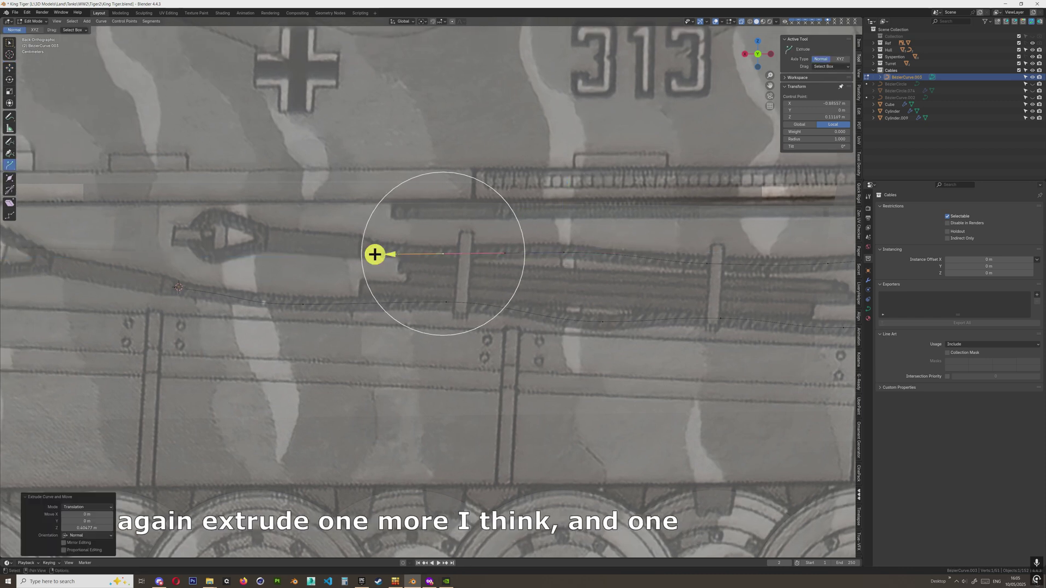
# Extrude the last upper segment forward and place its end point where the cable enters the eyelet's sleeve
pyautogui.keyDown('shift'); pyautogui.moveTo(444, 261); pyautogui.dragTo(532, 275, button='middle'); pyautogui.keyUp('shift')
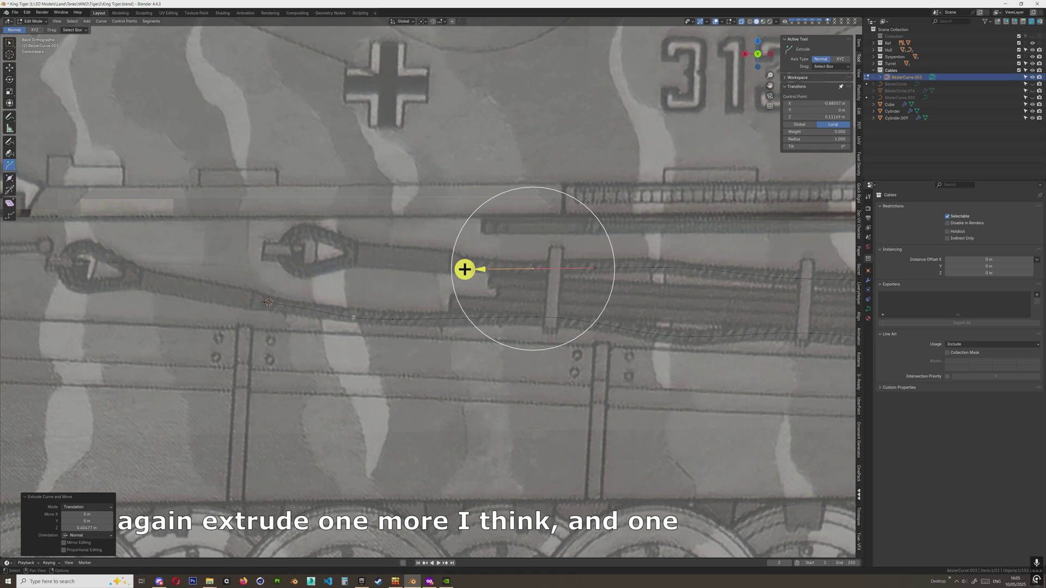
pyautogui.moveTo(465, 270); pyautogui.dragTo(426, 226)
pyautogui.hotkey('shift', 'space')
pyautogui.press('g')
pyautogui.keyDown('shift'); pyautogui.moveTo(503, 324); pyautogui.dragTo(460, 330, button='middle'); pyautogui.keyUp('shift')
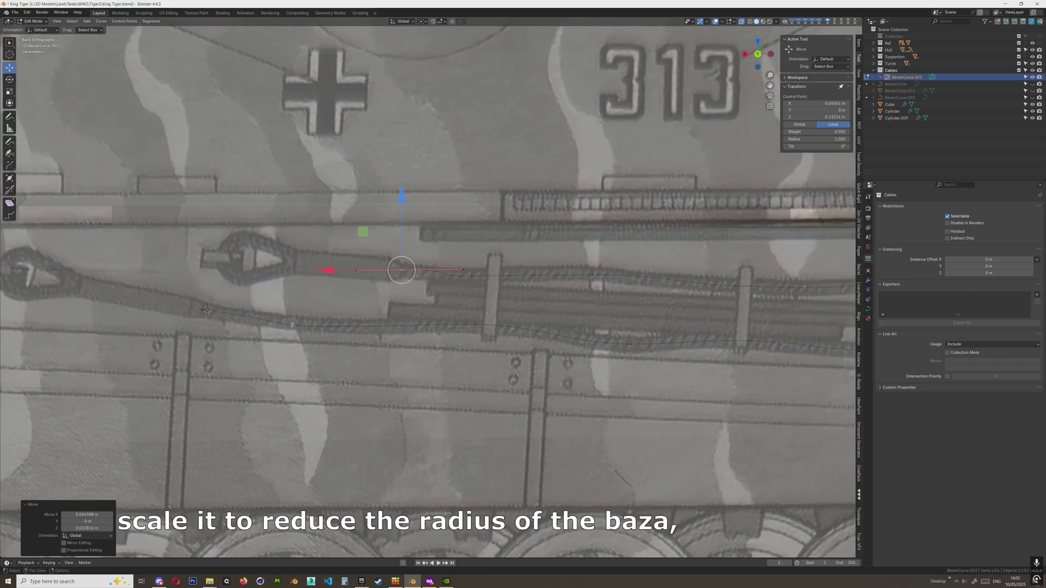
# Scale down the handles of the upper cable's front end point to tighten its curvature
pyautogui.hotkey('shift', 'space')
pyautogui.press('s')
pyautogui.moveTo(466, 227); pyautogui.dragTo(437, 254)
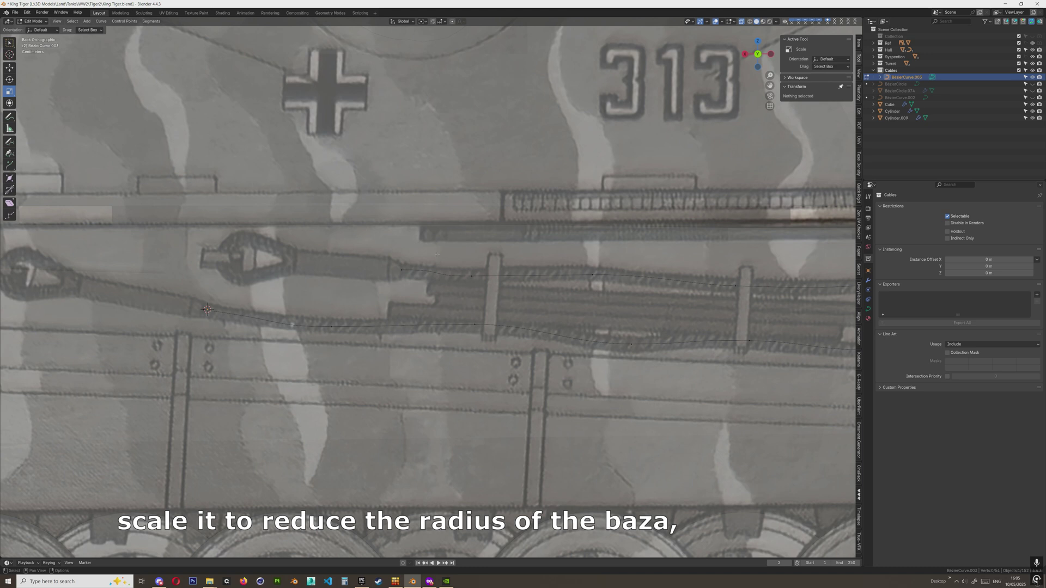
# Move the rear handle of the upper front end point down onto the cable to flatten the small wave
pyautogui.scroll(4, 476, 293)
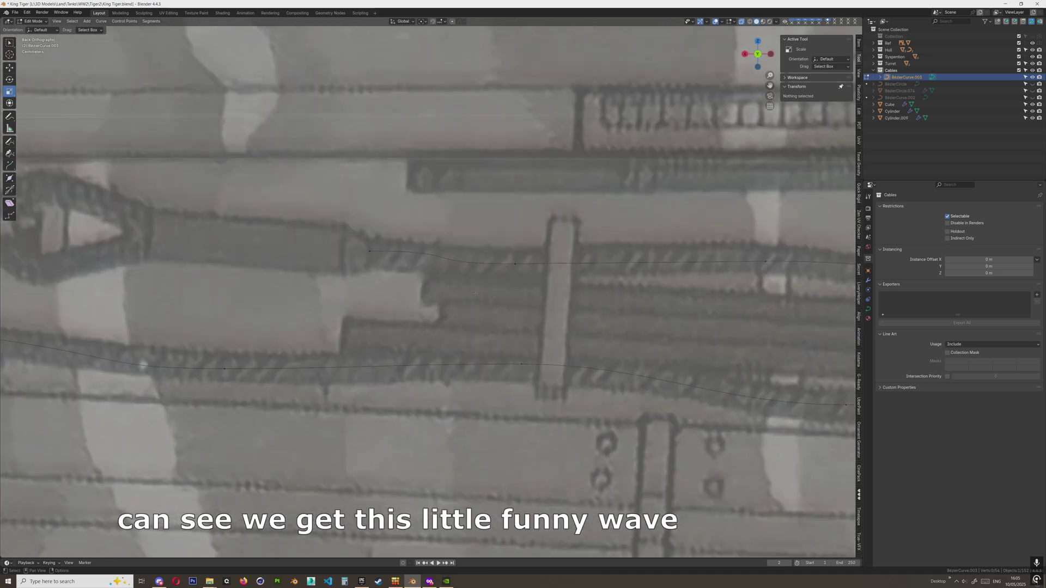
pyautogui.click(381, 258)
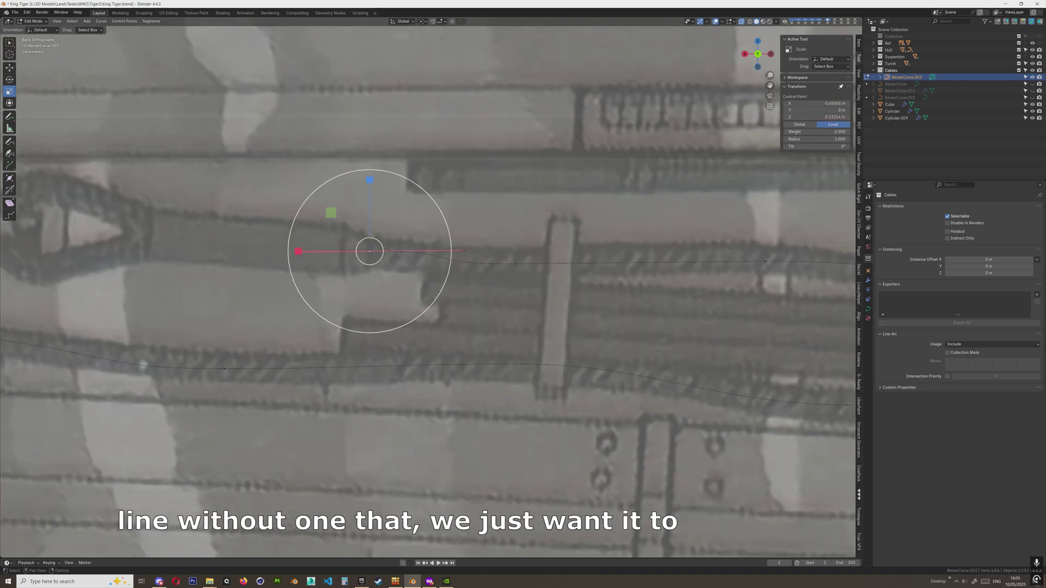
pyautogui.click(464, 251)
pyautogui.hotkey('shift', 'space')
pyautogui.press('g')
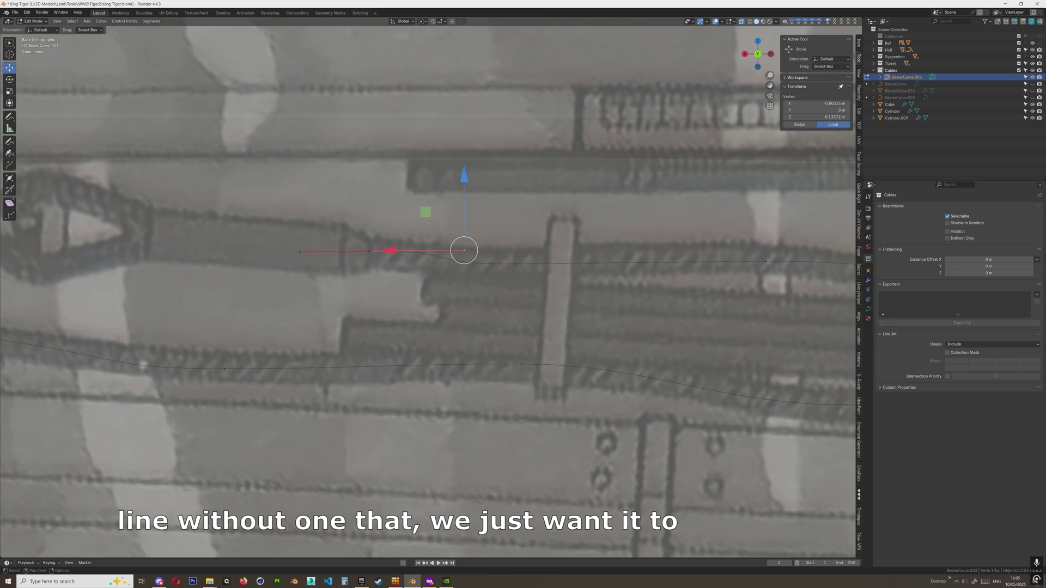
pyautogui.moveTo(464, 251); pyautogui.dragTo(421, 266)
# Shift the curve point beside the front bracket slightly backward along the upper cable
pyautogui.click(515, 264)
pyautogui.moveTo(382, 226); pyautogui.dragTo(498, 229)
pyautogui.click(515, 265)
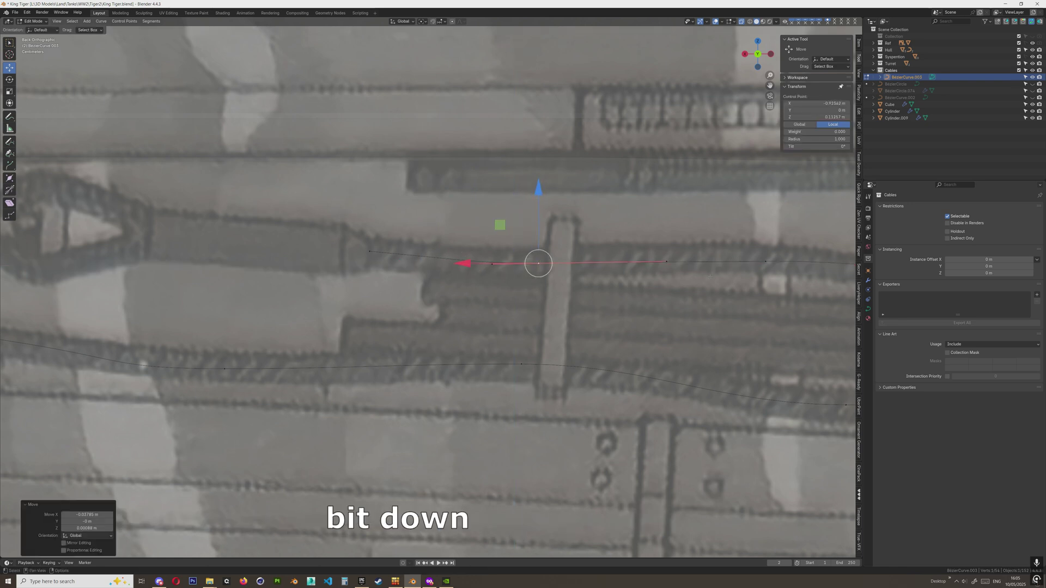
# Adjust the front handle and position of the upper curve point between the two brackets to follow the cable
pyautogui.keyDown('shift'); pyautogui.moveTo(713, 283); pyautogui.dragTo(593, 287, button='middle'); pyautogui.keyUp('shift')
pyautogui.click(603, 289)
pyautogui.click(645, 267)
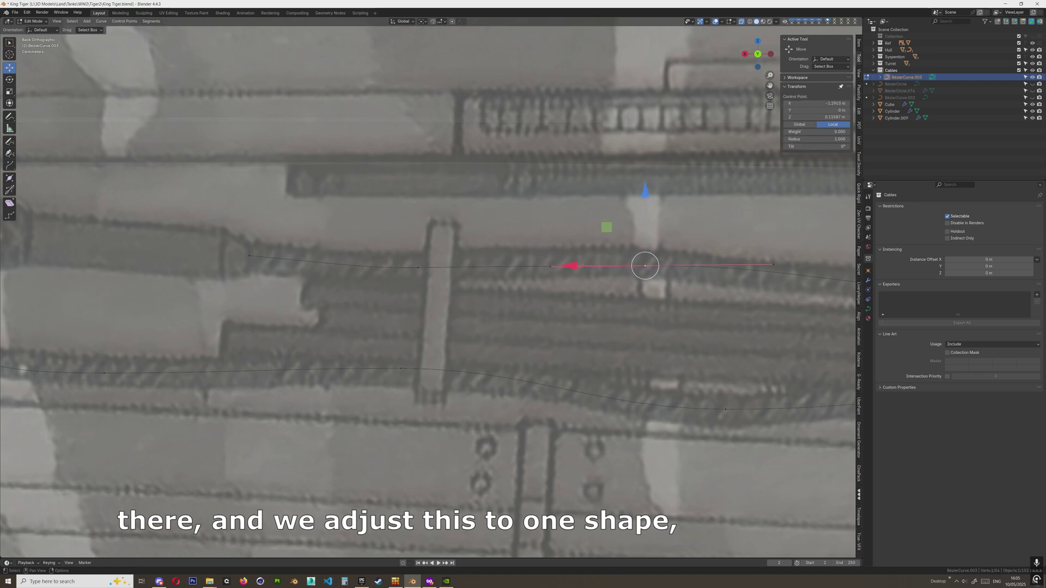
pyautogui.click(550, 266)
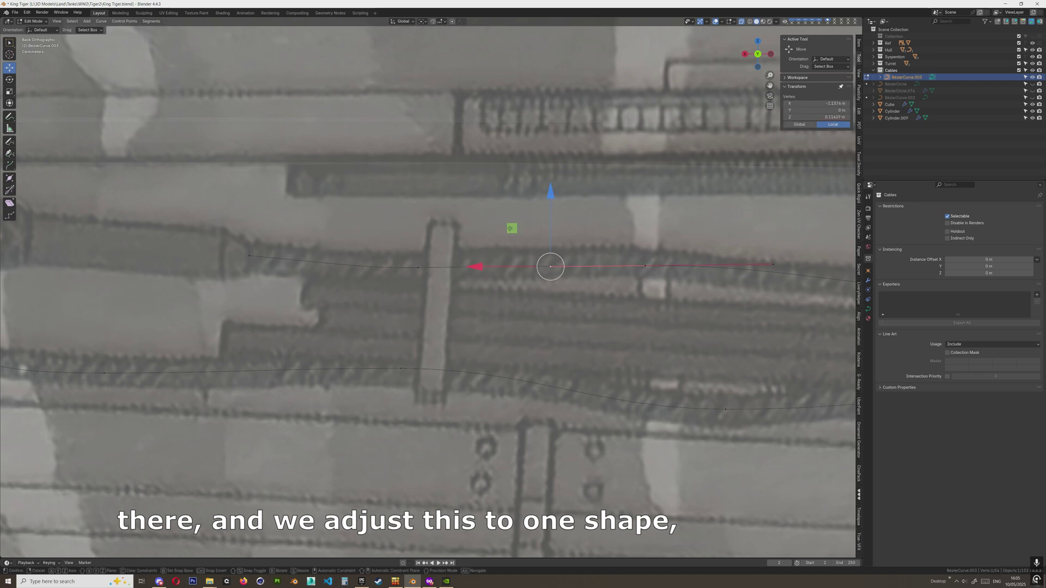
pyautogui.moveTo(509, 227); pyautogui.dragTo(552, 238)
pyautogui.scroll(-2, 547, 253)
pyautogui.click(580, 272)
# Move the upper curve point at the second bracket slightly backward and down onto the cable
pyautogui.scroll(-3, 552, 238)
pyautogui.keyDown('shift'); pyautogui.moveTo(552, 238); pyautogui.dragTo(381, 203, button='middle'); pyautogui.keyUp('shift')
pyautogui.scroll(3, 524, 252)
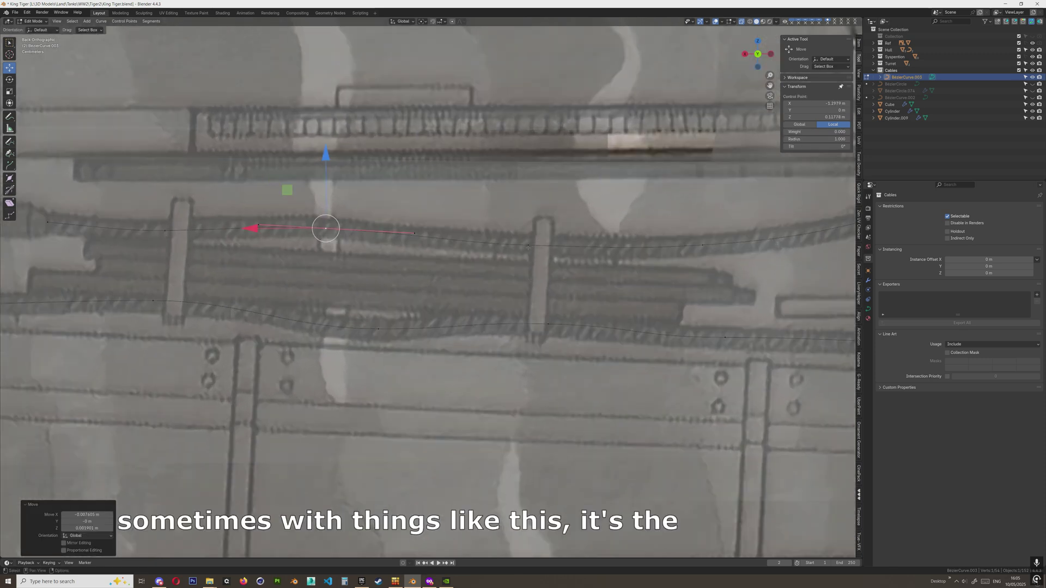
pyautogui.click(527, 246)
pyautogui.moveTo(527, 245); pyautogui.dragTo(543, 249)
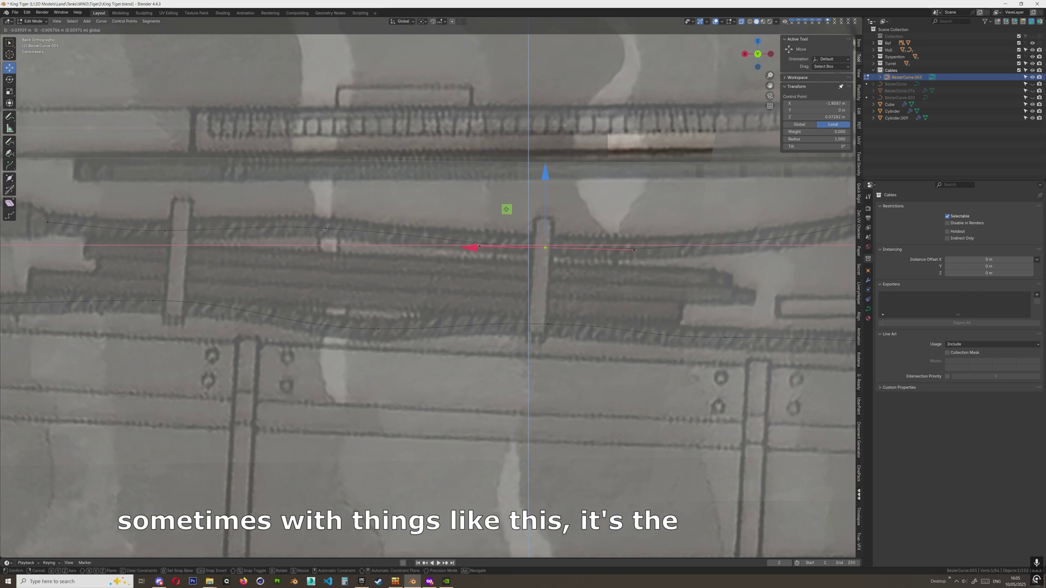
pyautogui.moveTo(506, 210); pyautogui.dragTo(506, 209)
# Adjust the curve point and its handle behind the second bracket to smooth the upper cable's bend
pyautogui.scroll(-2, 577, 268)
pyautogui.keyDown('shift'); pyautogui.moveTo(584, 273); pyautogui.dragTo(523, 288, button='middle'); pyautogui.keyUp('shift')
pyautogui.click(491, 277)
pyautogui.scroll(1, 526, 289)
pyautogui.click(581, 302)
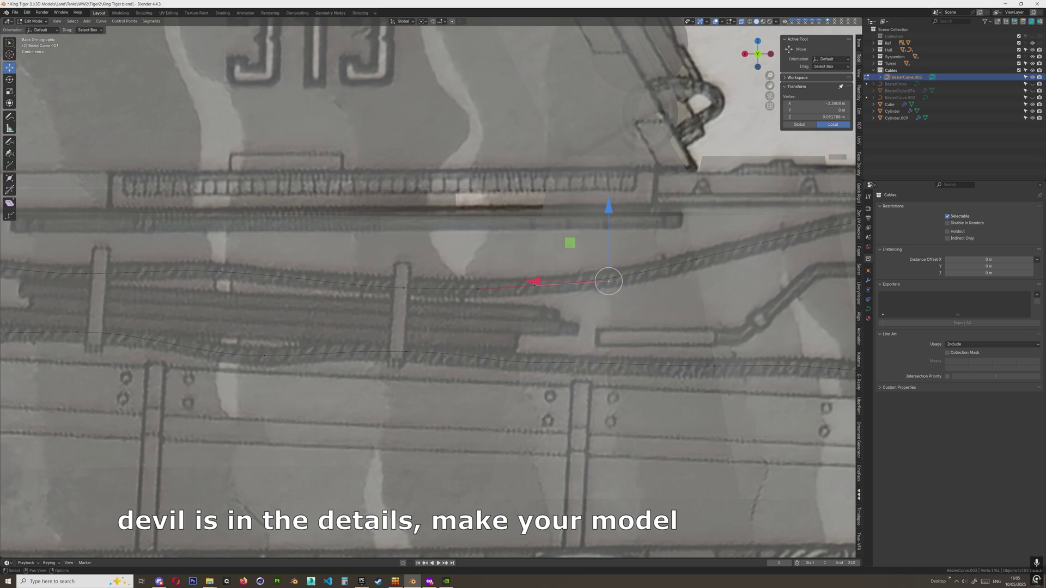
pyautogui.moveTo(608, 282); pyautogui.dragTo(531, 285)
pyautogui.click(536, 284)
# Examine the finished curve against the side and top blueprints and along the hull side in perspective
pyautogui.scroll(-4, 532, 285)
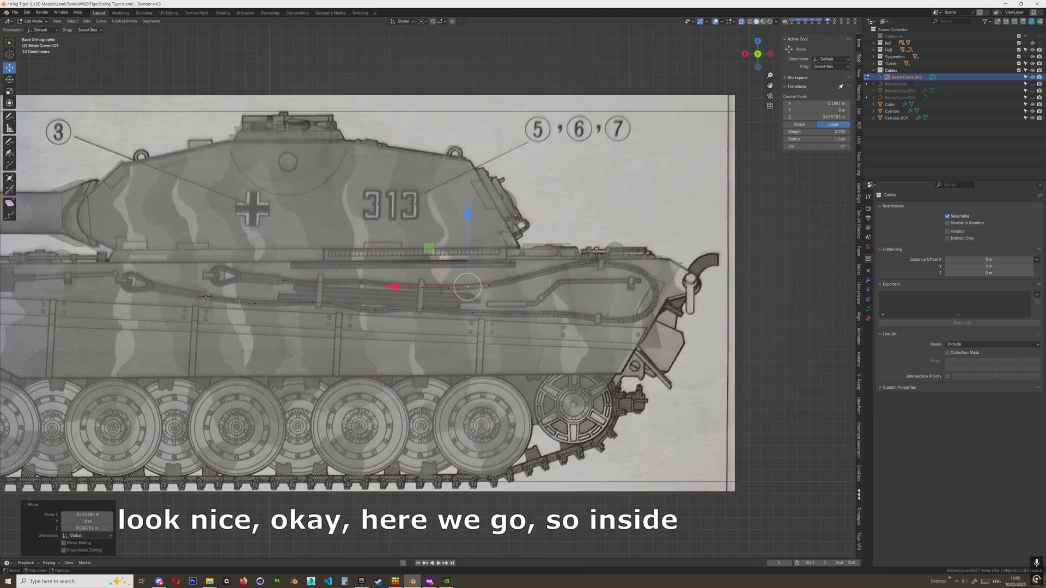
pyautogui.scroll(-3, 576, 290)
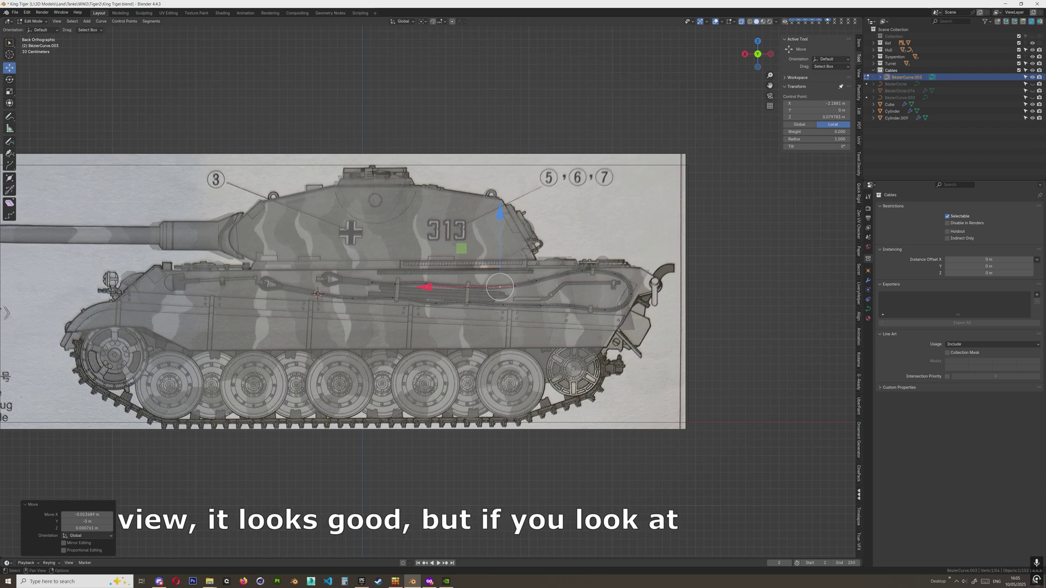
pyautogui.moveTo(436, 327); pyautogui.dragTo(435, 364, button='middle')
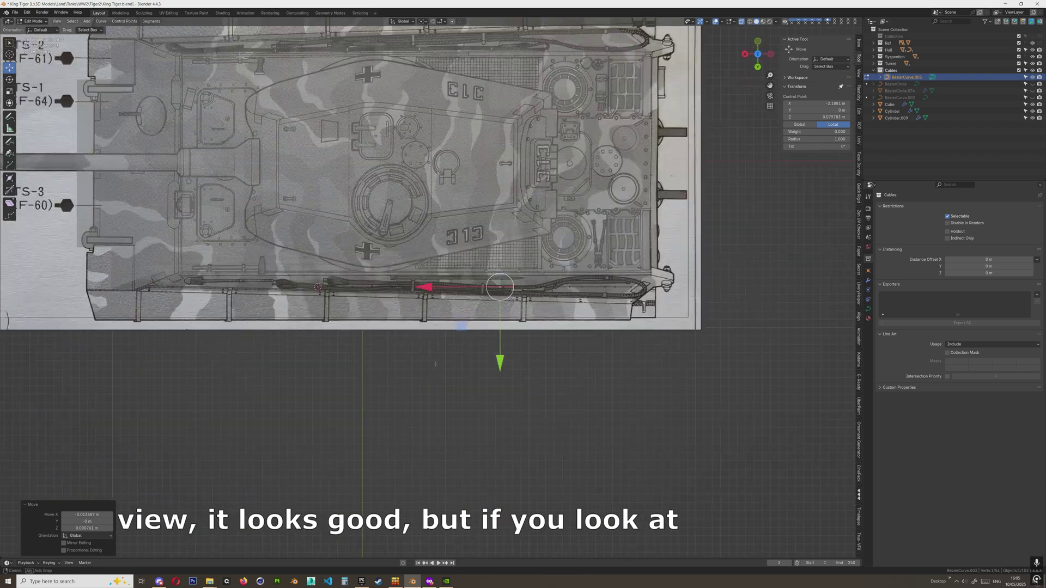
pyautogui.moveTo(463, 136); pyautogui.dragTo(504, 310, button='middle')
pyautogui.scroll(2, 504, 310)
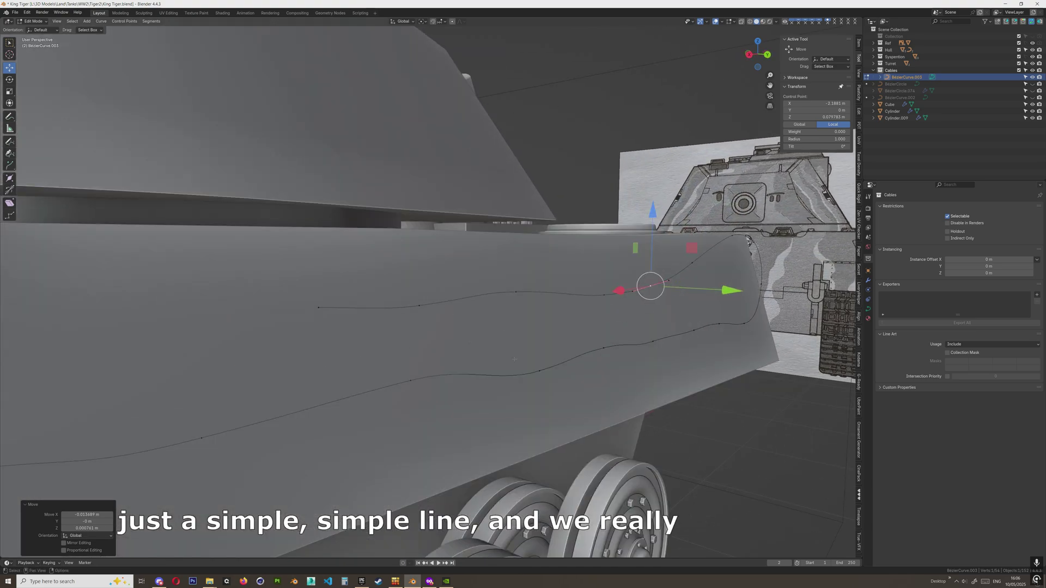
pyautogui.moveTo(665, 313); pyautogui.dragTo(576, 339, button='middle')
pyautogui.scroll(3, 576, 340)
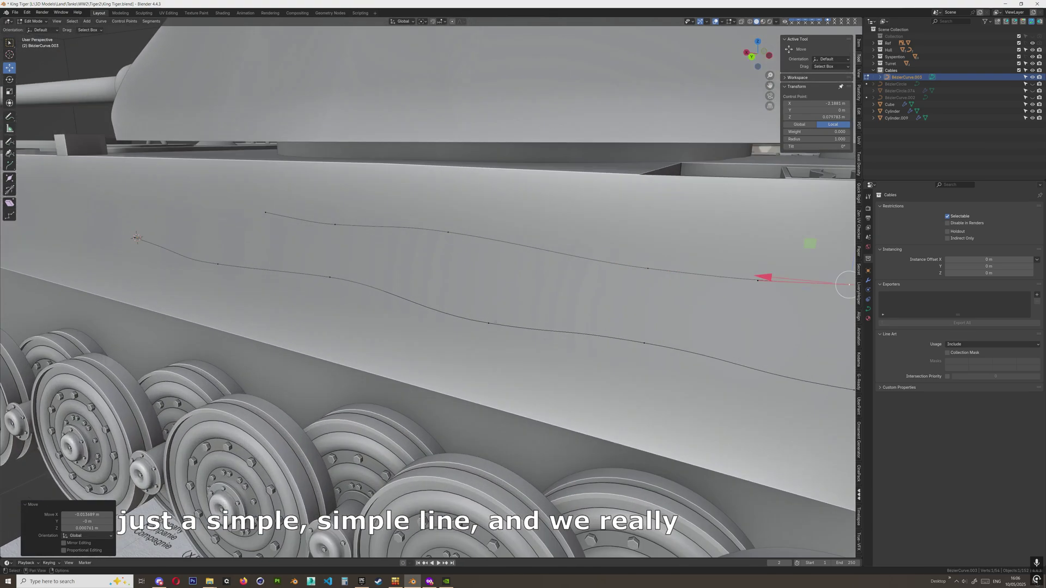
pyautogui.click(495, 323)
pyautogui.moveTo(489, 256); pyautogui.dragTo(491, 221)
pyautogui.rightClick(492, 220)
pyautogui.moveTo(543, 315); pyautogui.dragTo(438, 297, button='middle')
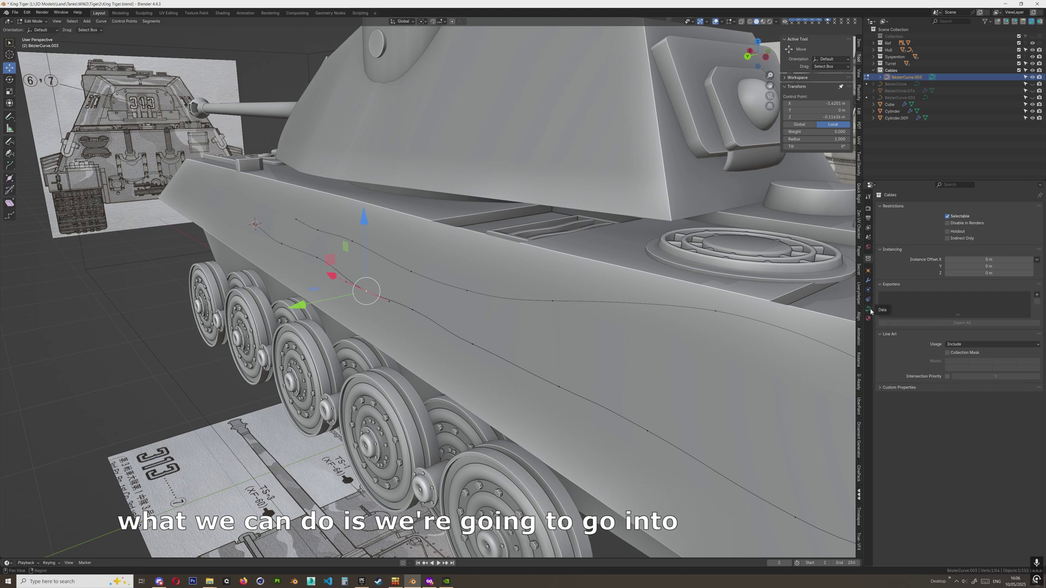
# Give the cable curve a round bevel with a depth of 0.02 m
pyautogui.click(868, 309)
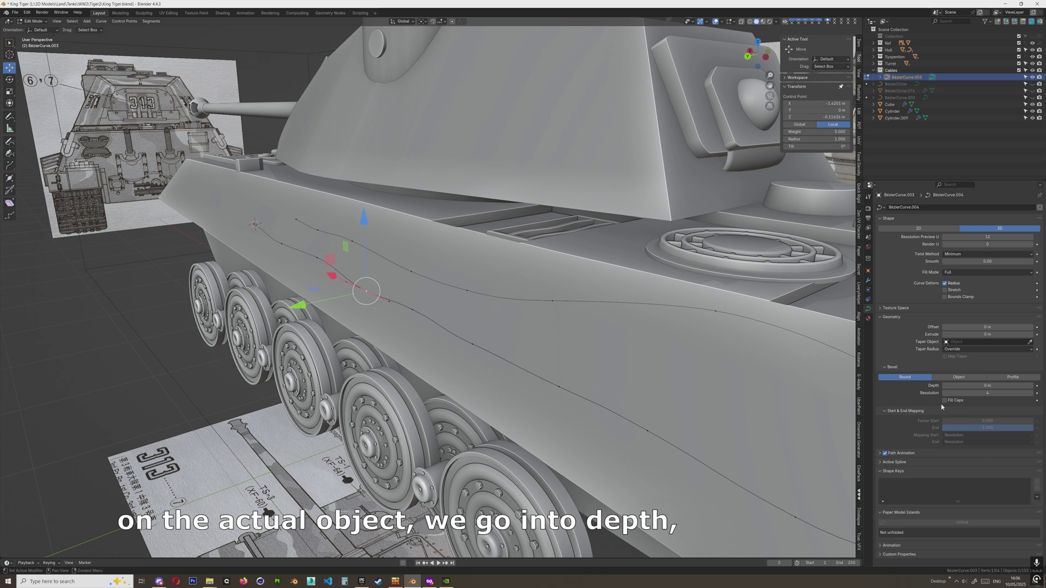
pyautogui.click(1031, 386)
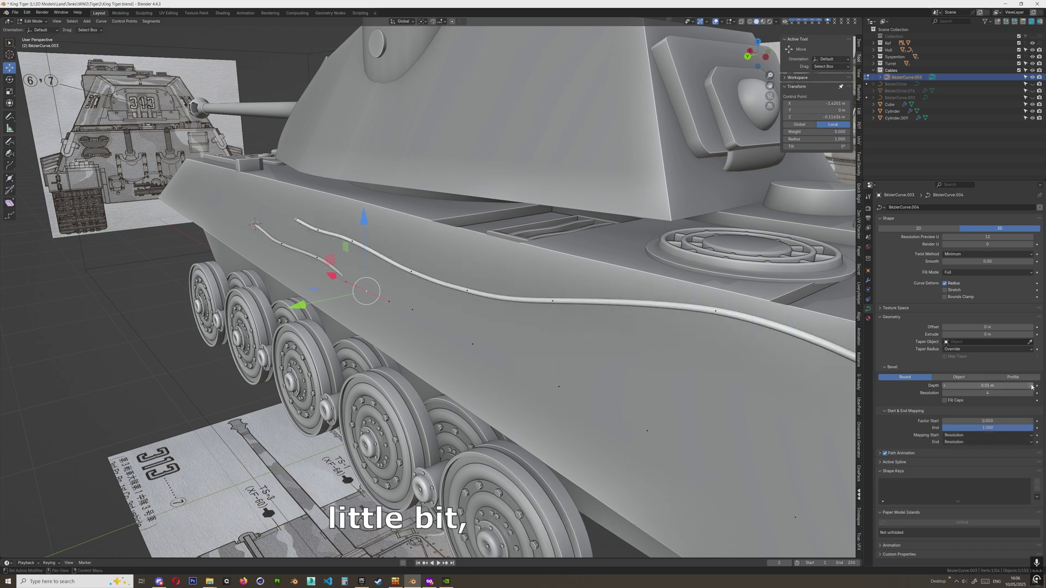
pyautogui.click(1031, 386)
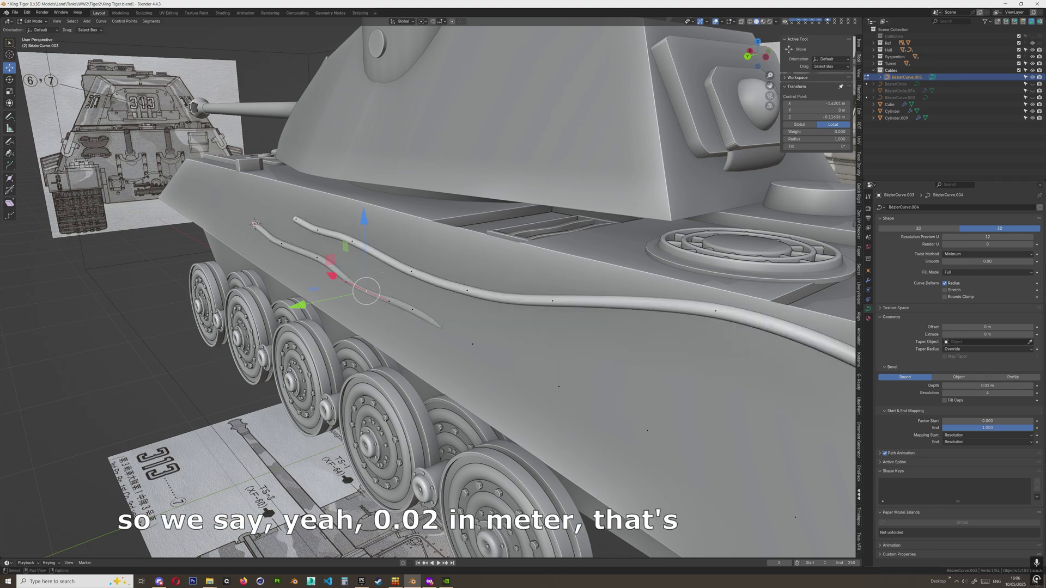
# Move the lower cable's front end point slightly inward along Y toward the hull side
pyautogui.keyDown('shift'); pyautogui.moveTo(381, 272); pyautogui.dragTo(451, 292, button='middle'); pyautogui.keyUp('shift')
pyautogui.click(385, 281)
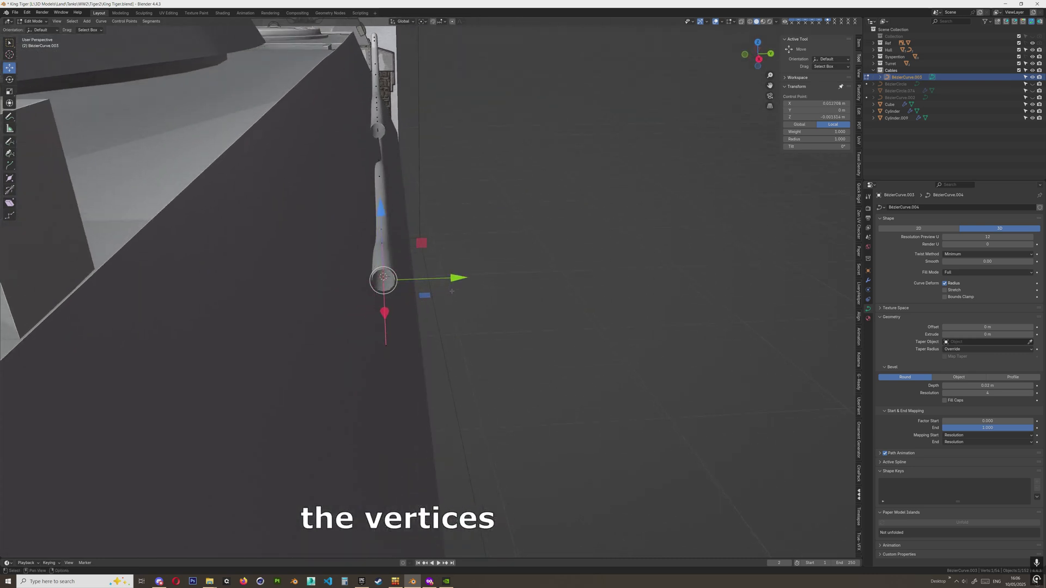
pyautogui.moveTo(457, 277); pyautogui.dragTo(447, 279)
# Move the lower cable's second curve point outward along Y so the cable sits outside the hull side
pyautogui.click(388, 228)
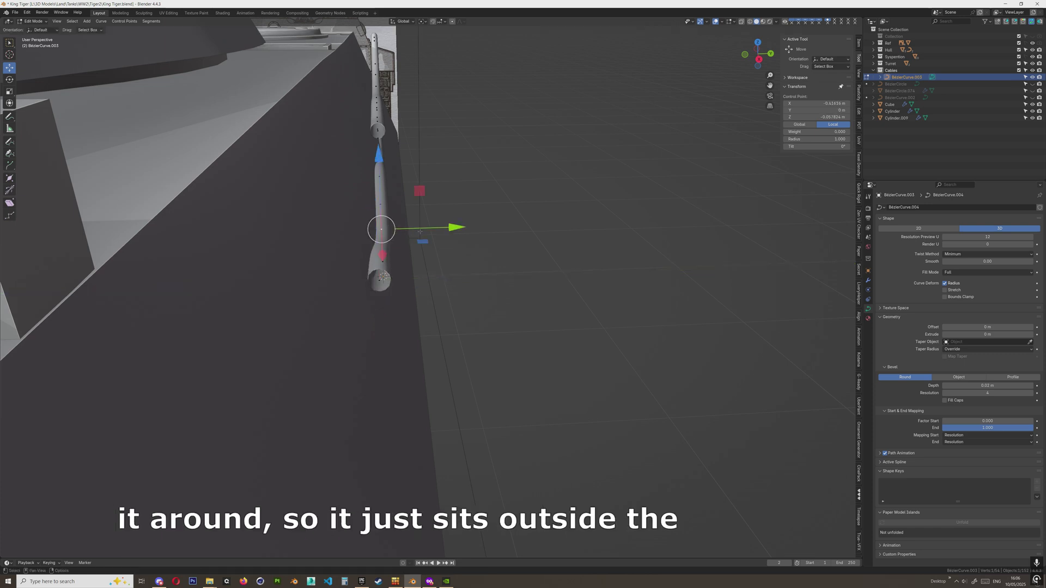
pyautogui.press('g')
pyautogui.press('y')
pyautogui.click(424, 230)
pyautogui.moveTo(420, 229); pyautogui.dragTo(418, 251, button='middle')
pyautogui.scroll(2, 376, 240)
pyautogui.scroll(3, 316, 267)
pyautogui.moveTo(373, 133); pyautogui.dragTo(405, 224, button='middle')
pyautogui.click(406, 224)
pyautogui.press('g')
pyautogui.press('y')
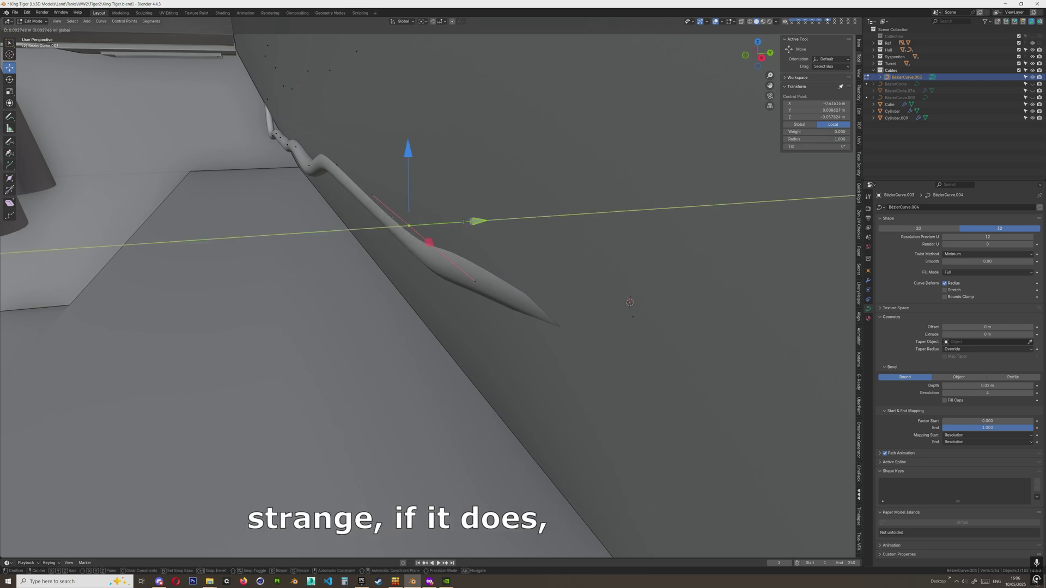
pyautogui.click(465, 236)
# Move the front handle of the lower cable's second point outward along Y, away from the hull
pyautogui.click(485, 281)
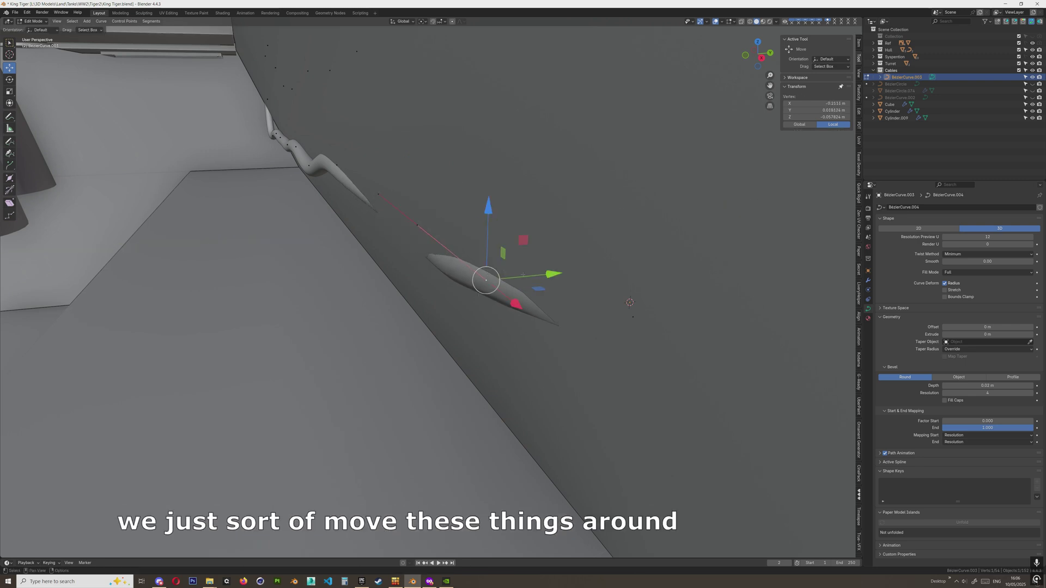
pyautogui.press('g')
pyautogui.press('y')
pyautogui.click(537, 271)
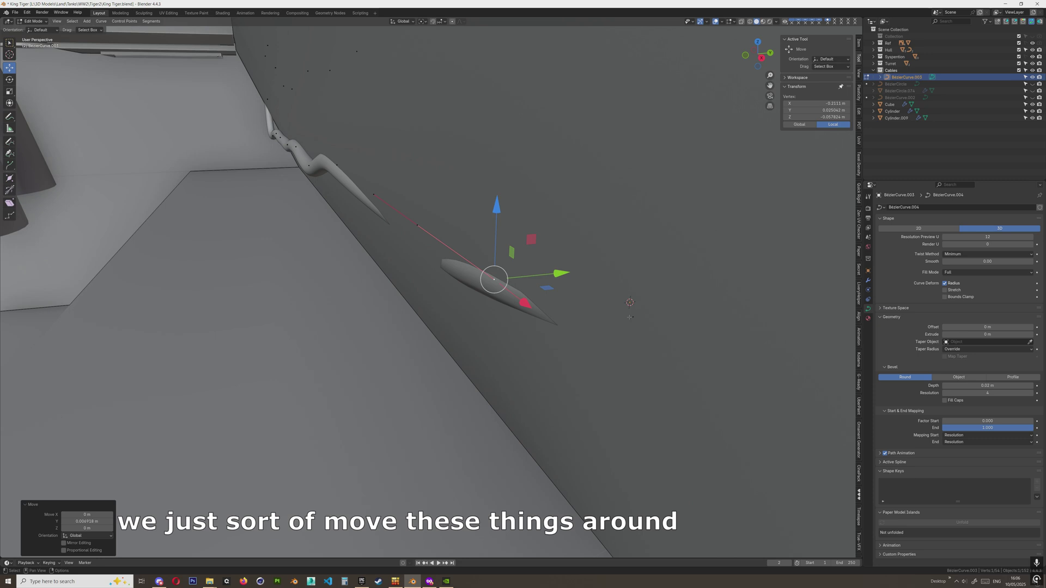
# Move the rear handle of the lower cable run's front end point outward along Y by about 0.014 m
pyautogui.click(633, 316)
pyautogui.click(436, 244)
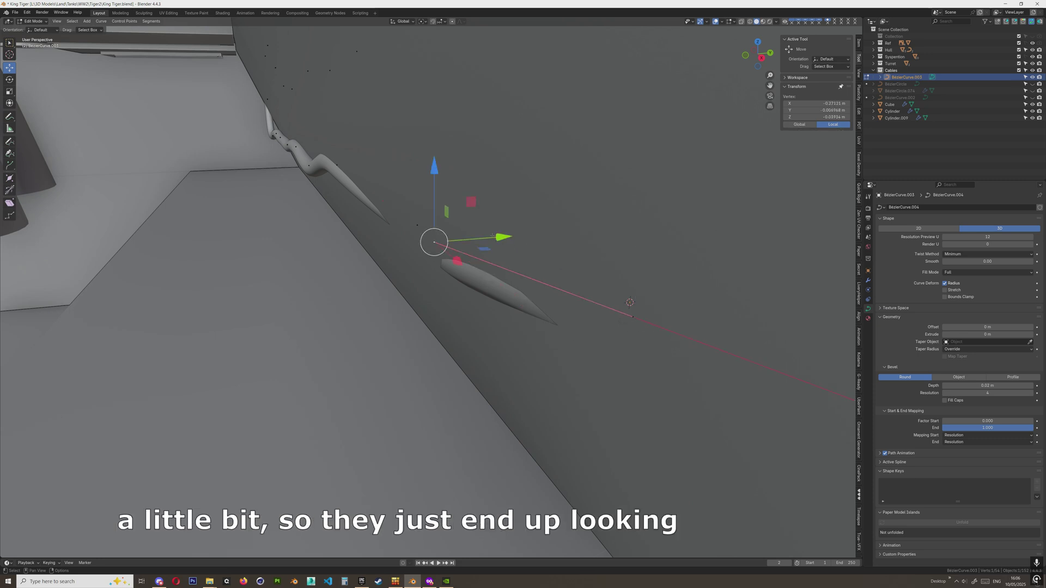
pyautogui.press('g')
pyautogui.press('y')
pyautogui.click(508, 233)
pyautogui.keyDown('shift'); pyautogui.moveTo(508, 233); pyautogui.dragTo(618, 286, button='middle'); pyautogui.keyUp('shift')
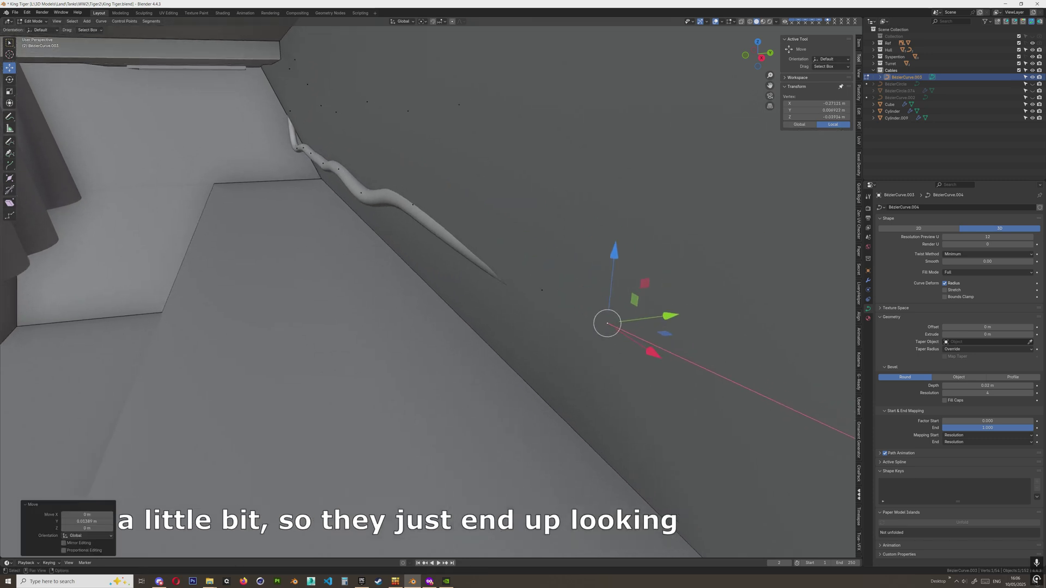
# Move the lower run's third control point outward along Y by about 0.015 m
pyautogui.click(414, 204)
pyautogui.keyDown('shift'); pyautogui.moveTo(412, 158); pyautogui.dragTo(425, 207, button='middle'); pyautogui.keyUp('shift')
pyautogui.press('g')
pyautogui.press('y')
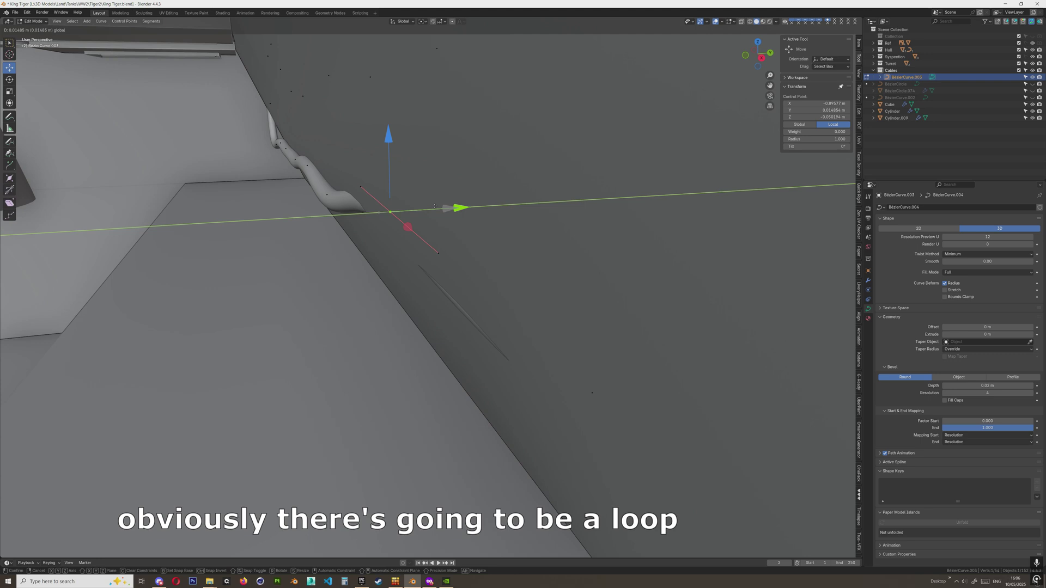
pyautogui.click(435, 206)
# Nudge the third point's front handle and the second point's rear handle outward along Y to smooth the curve between them
pyautogui.click(442, 253)
pyautogui.press('g')
pyautogui.press('y')
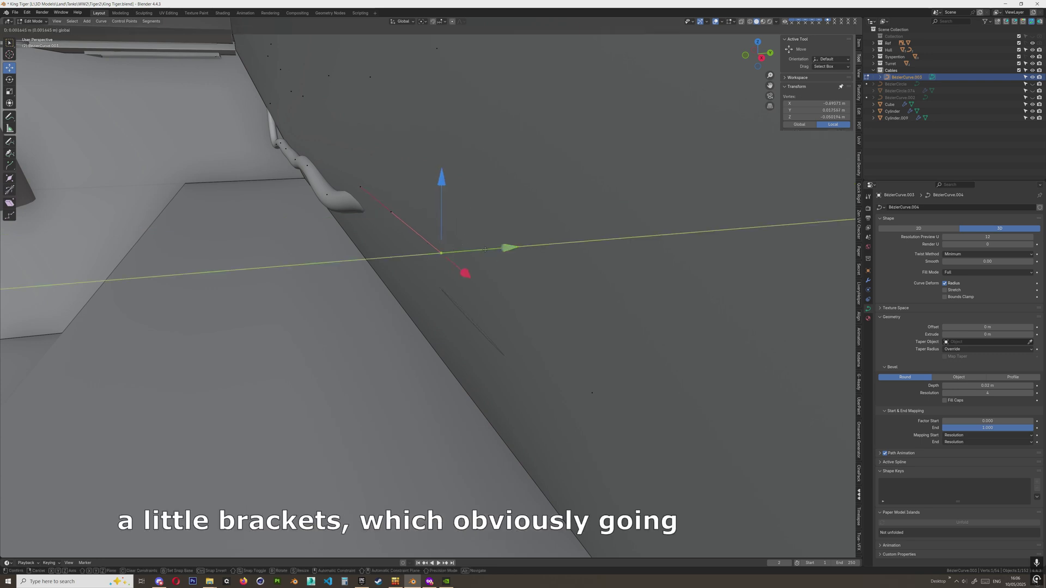
pyautogui.click(444, 251)
pyautogui.click(591, 393)
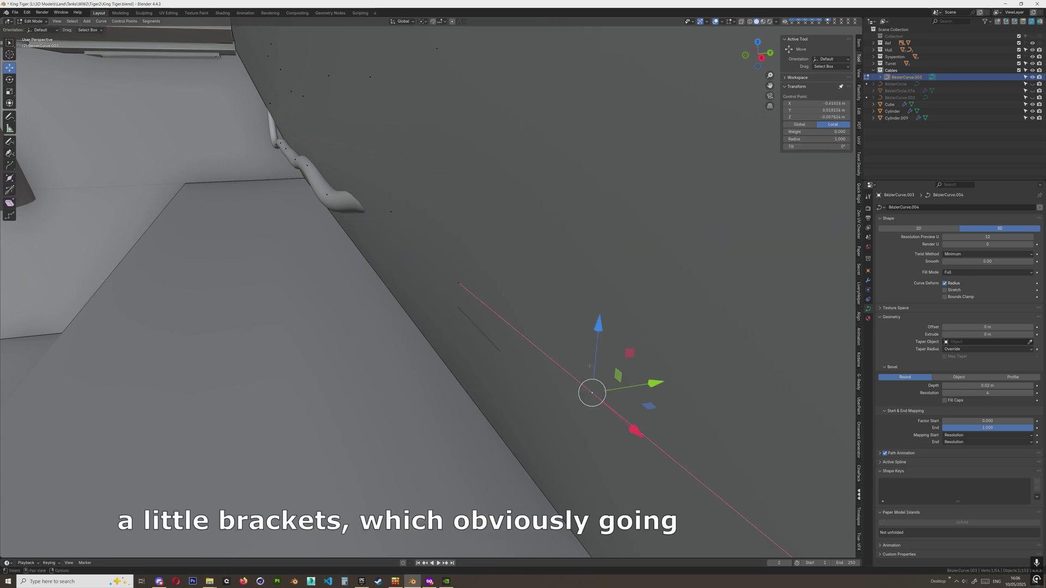
pyautogui.click(458, 286)
pyautogui.press('g')
pyautogui.press('y')
pyautogui.click(459, 275)
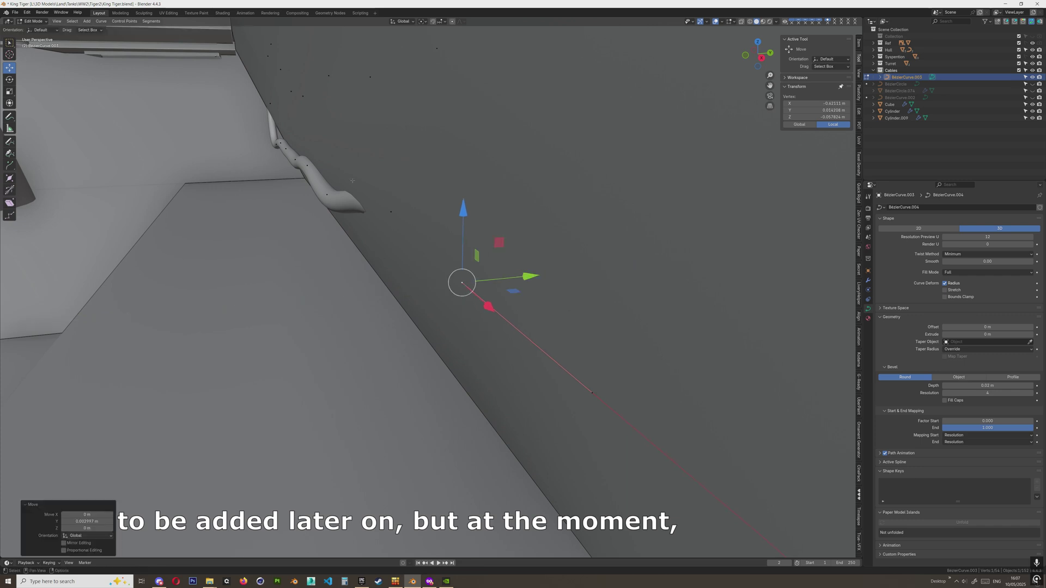
# Move the lower run's fourth control point outward along Y by about 0.045 m so it clears the hull side
pyautogui.scroll(2, 459, 270)
pyautogui.scroll(2, 459, 271)
pyautogui.click(394, 251)
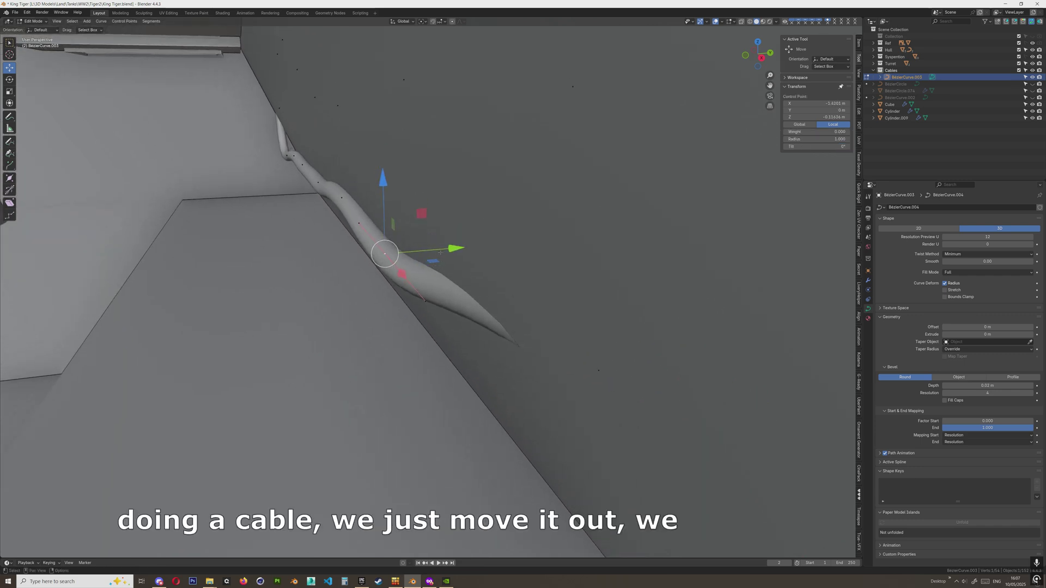
pyautogui.press('g')
pyautogui.press('y')
pyautogui.click(415, 245)
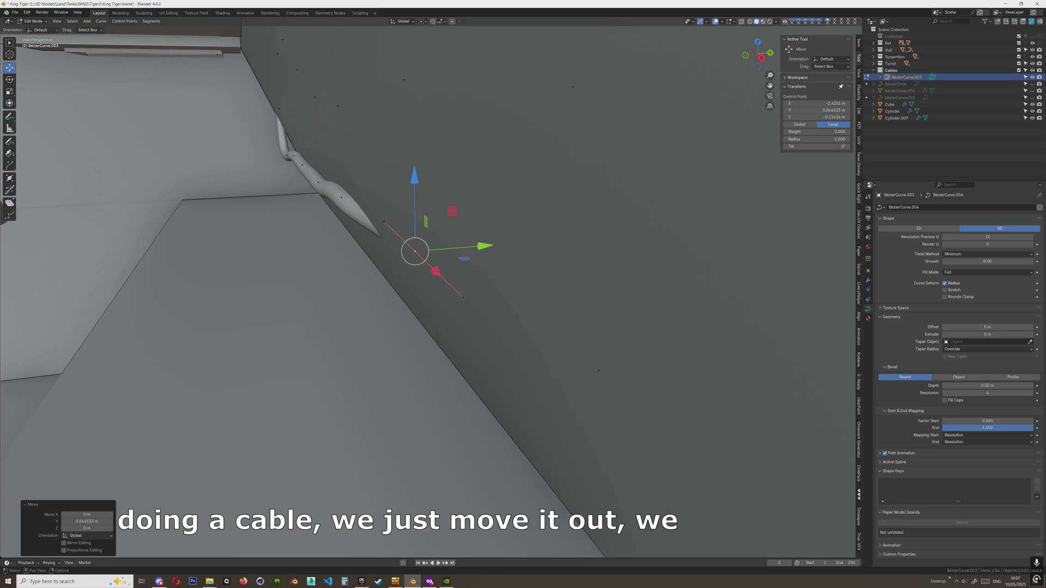
# Move the lower run's fifth control point outward along Y by about 0.027 m
pyautogui.click(342, 198)
pyautogui.press('g')
pyautogui.press('y')
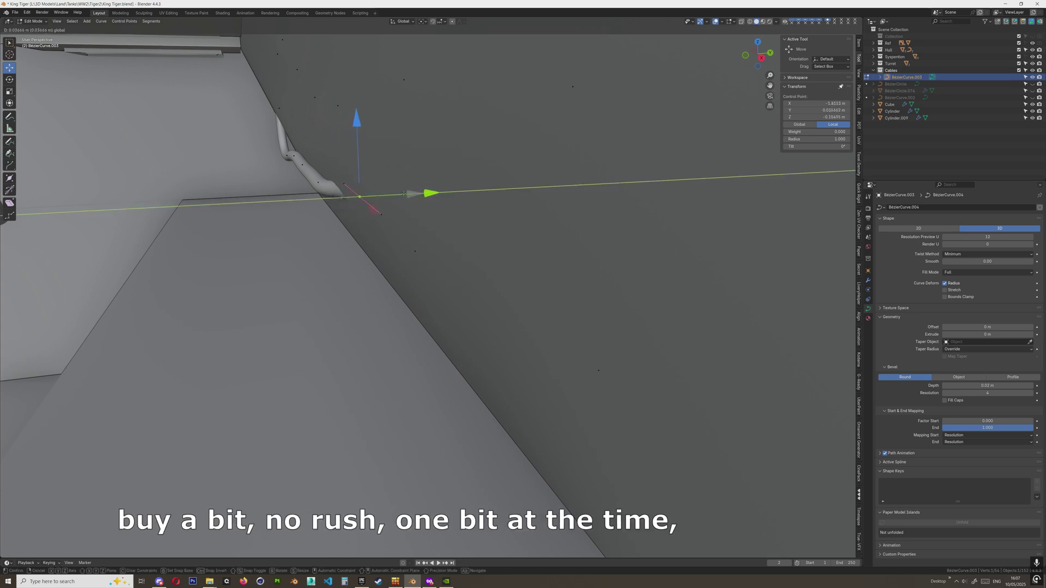
pyautogui.click(430, 196)
# Move the lower run's sixth control point outward along Y by about 0.069 m
pyautogui.scroll(3, 442, 251)
pyautogui.moveTo(443, 251)
pyautogui.mouseDown(button='middle')
pyautogui.moveTo(529, 201)
pyautogui.moveTo(505, 182)
pyautogui.mouseUp(button='middle')
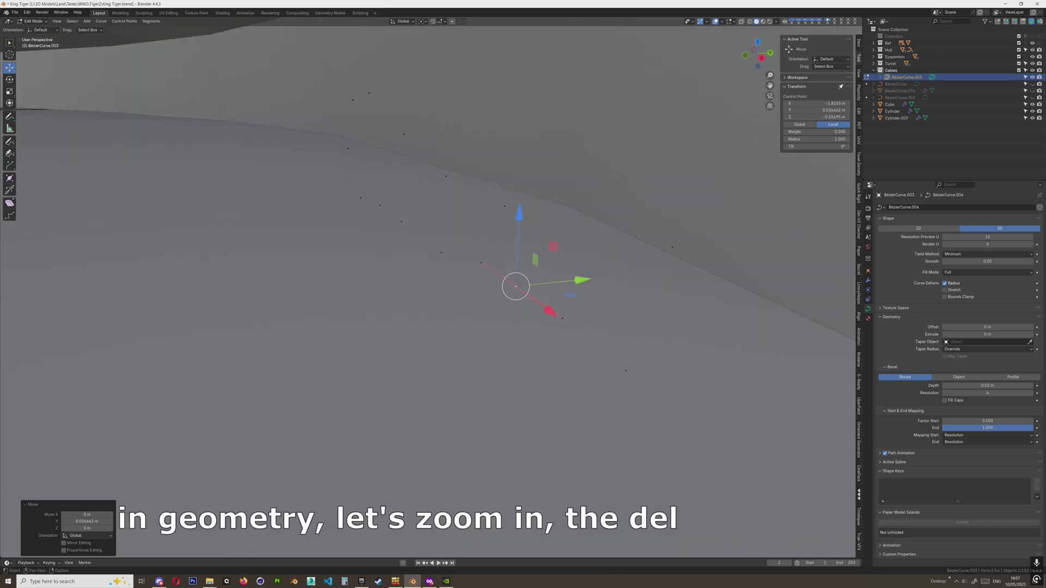
pyautogui.scroll(10, 538, 229)
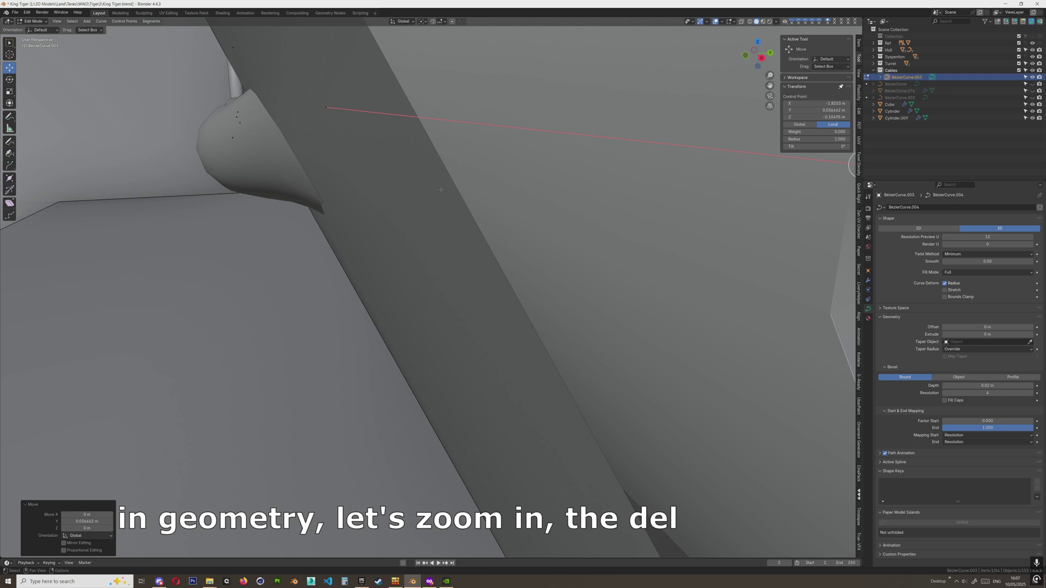
pyautogui.scroll(-8, 682, 275)
pyautogui.keyDown('shift'); pyautogui.moveTo(321, 218); pyautogui.dragTo(412, 247, button='middle'); pyautogui.keyUp('shift')
pyautogui.click(403, 227)
pyautogui.moveTo(469, 232); pyautogui.dragTo(513, 227)
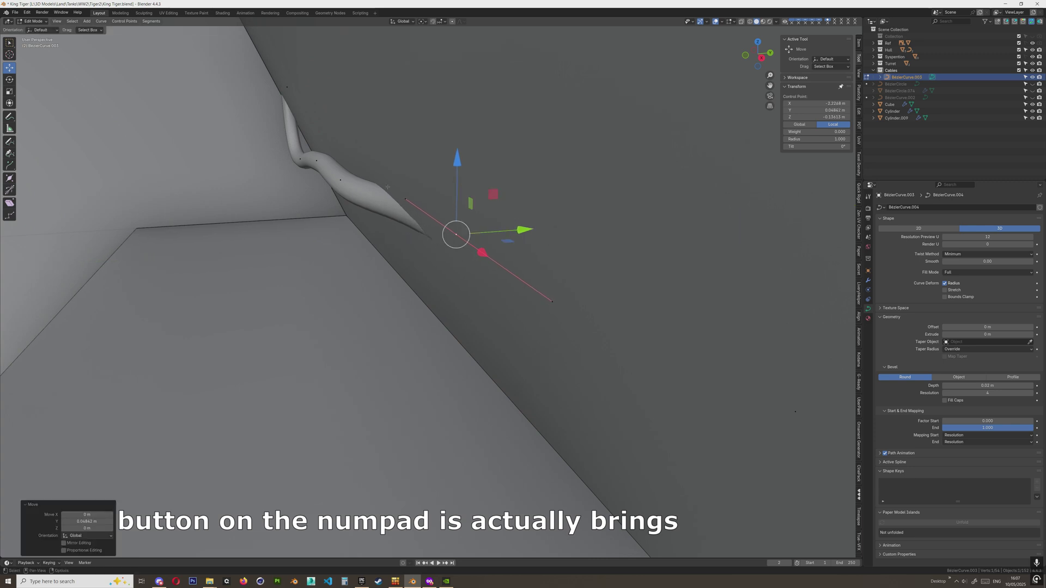
# Move the next two control points toward the rear of the lower run outward along Y, the first by about 0.054 m
pyautogui.scroll(2, 456, 218)
pyautogui.keyDown('shift'); pyautogui.moveTo(456, 214); pyautogui.dragTo(510, 233, button='middle'); pyautogui.keyUp('shift')
pyautogui.click(409, 190)
pyautogui.moveTo(482, 199); pyautogui.dragTo(501, 196)
pyautogui.moveTo(501, 197); pyautogui.dragTo(468, 235, button='middle')
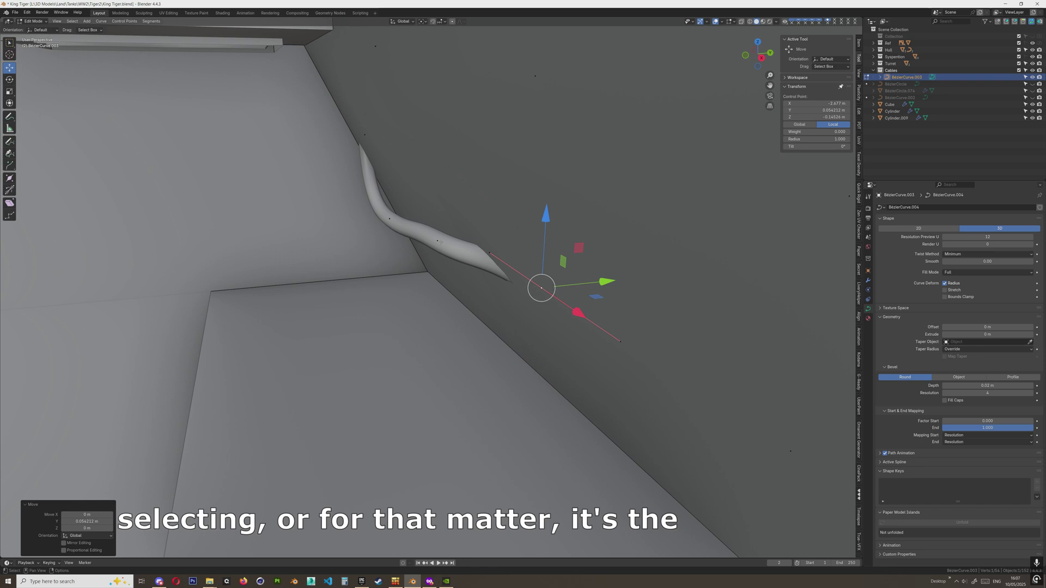
pyautogui.hotkey('ctrl', 'z')
pyautogui.moveTo(468, 235); pyautogui.dragTo(499, 233)
# Move the lower run's last control point before the rear bend outward along Y by about 0.083 m
pyautogui.click(389, 218)
pyautogui.keyDown('shift'); pyautogui.moveTo(391, 219); pyautogui.dragTo(393, 231, button='middle'); pyautogui.keyUp('shift')
pyautogui.scroll(2, 392, 231)
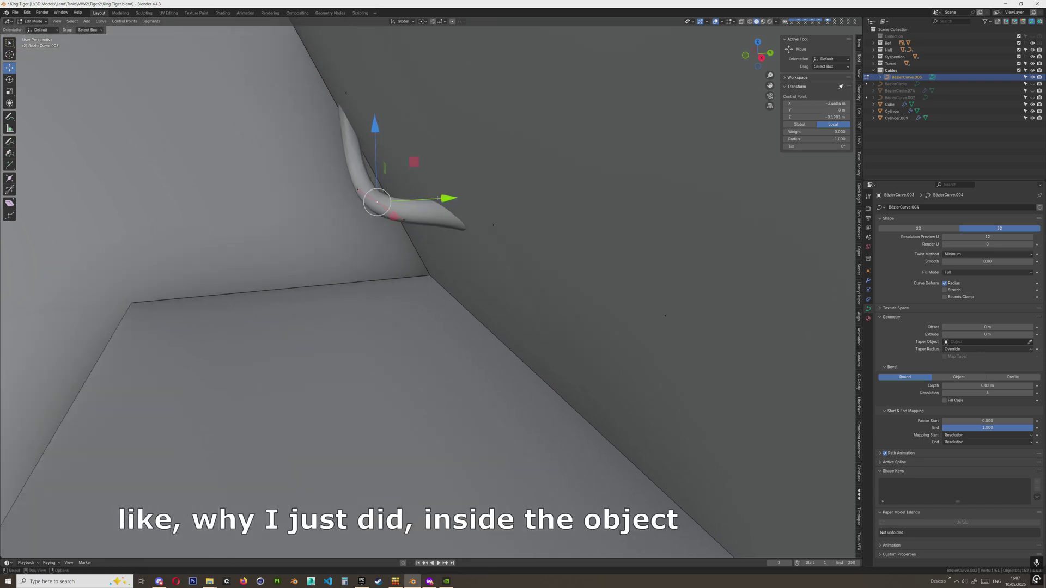
pyautogui.moveTo(438, 199); pyautogui.dragTo(447, 199)
pyautogui.moveTo(479, 195); pyautogui.dragTo(480, 195)
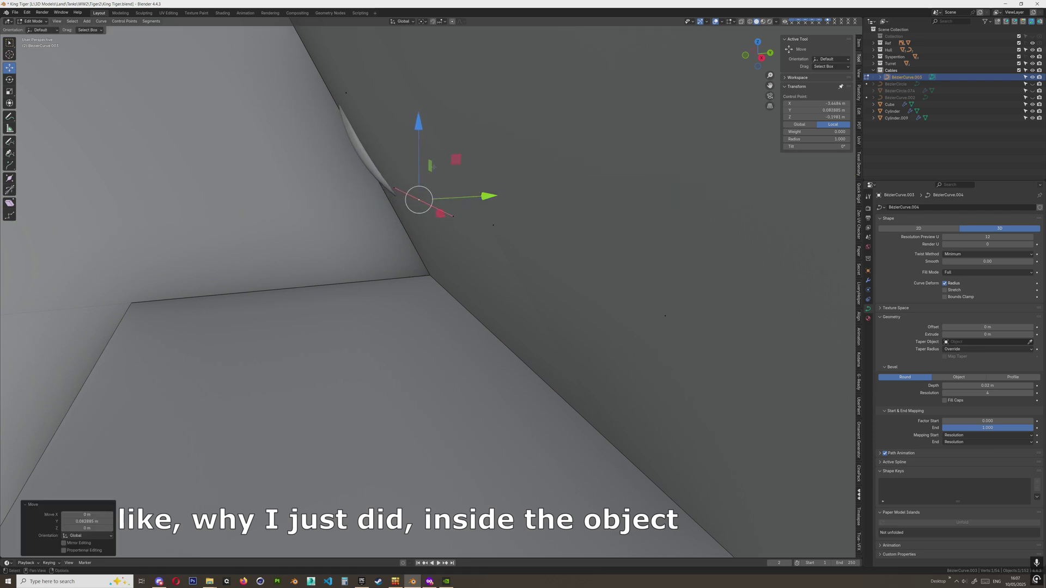
# Move the lower handle of the rear bend's control point outward along Y by about 0.05 m
pyautogui.scroll(1, 343, 106)
pyautogui.keyDown('shift'); pyautogui.moveTo(344, 106); pyautogui.dragTo(438, 173, button='middle'); pyautogui.keyUp('shift')
pyautogui.click(397, 127)
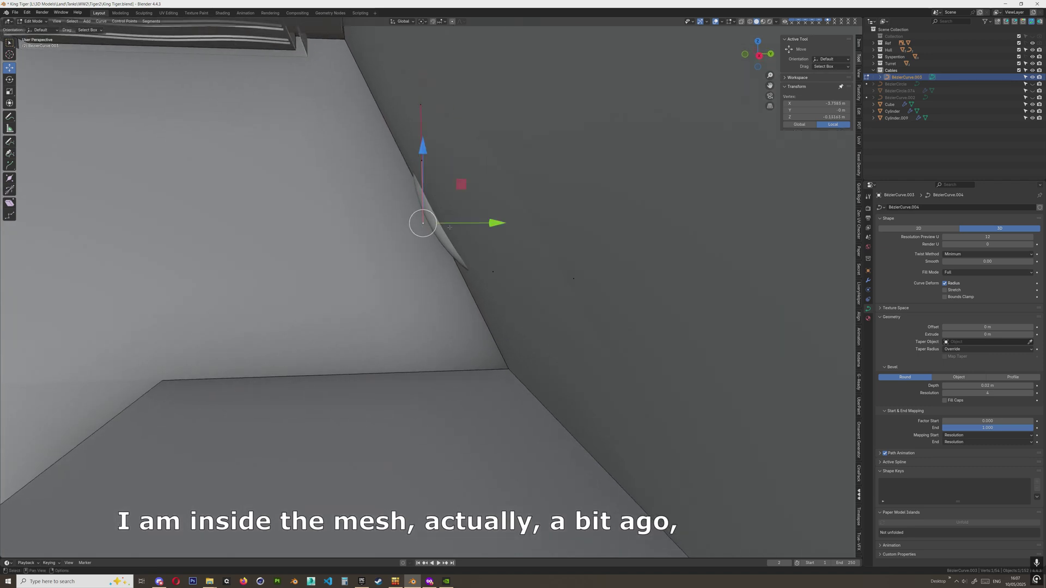
pyautogui.moveTo(450, 226); pyautogui.dragTo(493, 223)
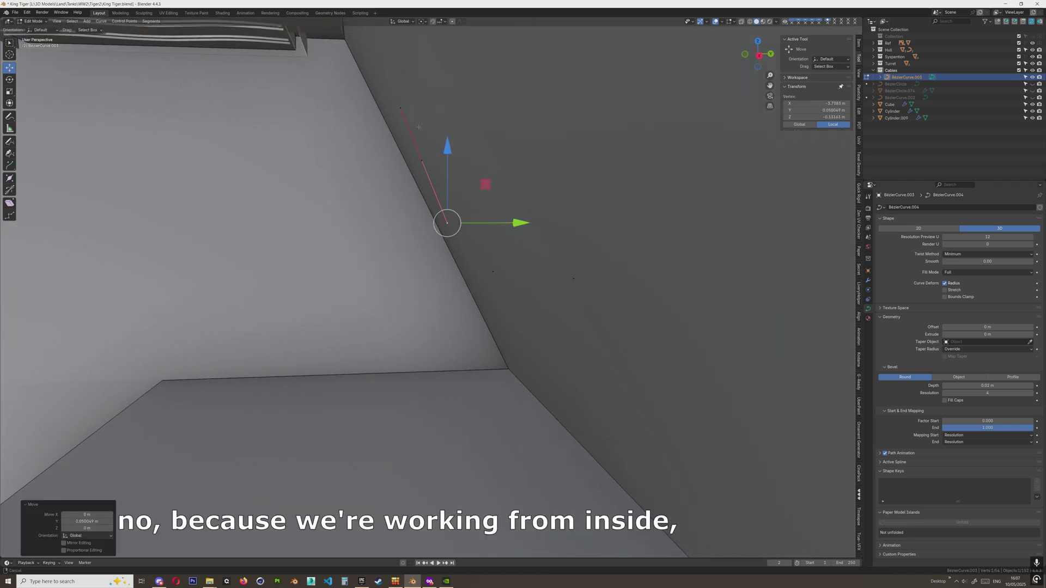
pyautogui.moveTo(493, 223); pyautogui.dragTo(465, 175, button='middle')
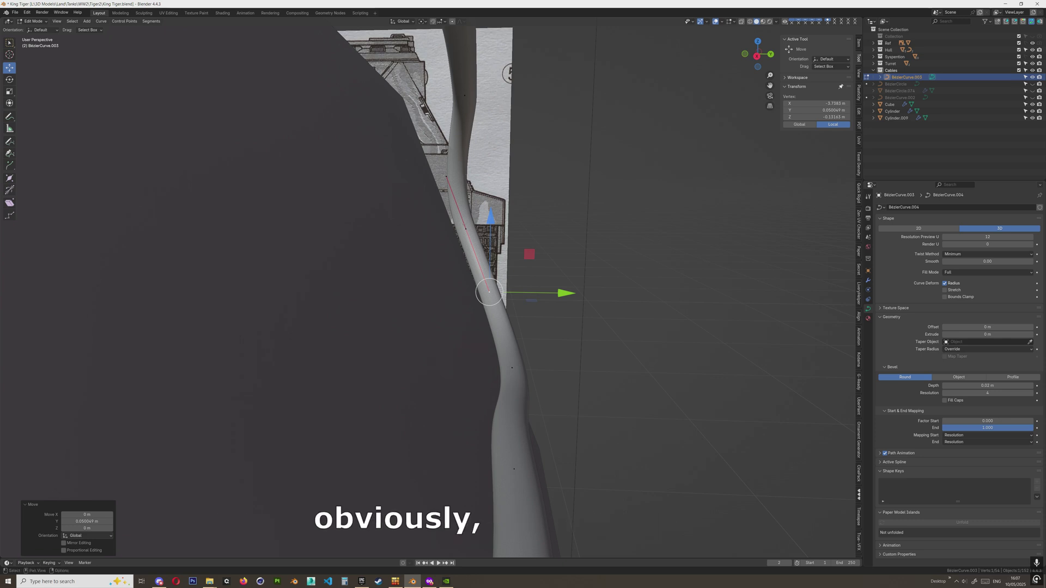
# Move the rear bend's control point inward along Y toward the hull and nudge its lower handle outward by about 0.002 m
pyautogui.click(463, 229)
pyautogui.moveTo(537, 230); pyautogui.dragTo(493, 228)
pyautogui.keyDown('shift'); pyautogui.moveTo(491, 181); pyautogui.dragTo(592, 140, button='middle'); pyautogui.keyUp('shift')
pyautogui.click(589, 253)
pyautogui.moveTo(625, 254); pyautogui.dragTo(627, 254)
pyautogui.moveTo(627, 253); pyautogui.dragTo(441, 278, button='middle')
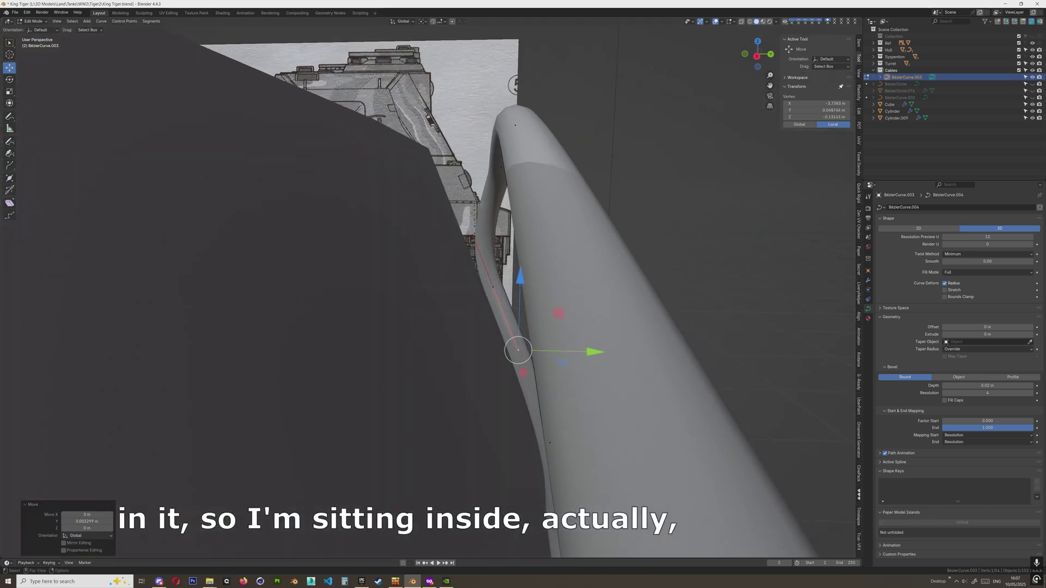
# Move the two control points at the top of the rear loop inward along Y to follow the sloping hull side
pyautogui.click(501, 167)
pyautogui.moveTo(538, 166); pyautogui.dragTo(445, 135)
pyautogui.click(424, 136)
pyautogui.click(515, 125)
pyautogui.moveTo(559, 126); pyautogui.dragTo(427, 127)
pyautogui.moveTo(427, 127); pyautogui.dragTo(453, 113, button='middle')
pyautogui.moveTo(447, 128)
pyautogui.mouseDown()
pyautogui.moveTo(437, 128)
pyautogui.moveTo(446, 128)
pyautogui.mouseUp()
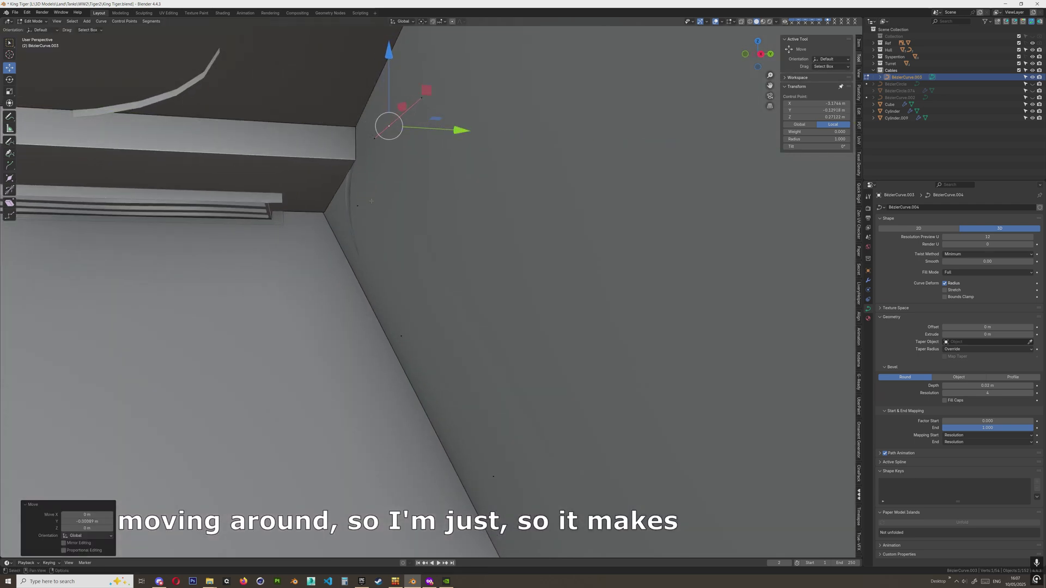
# Nudge the rear loop's upper bend point outward along Y by about 0.003 m
pyautogui.click(358, 206)
pyautogui.moveTo(393, 208); pyautogui.dragTo(395, 208)
pyautogui.scroll(-1, 395, 207)
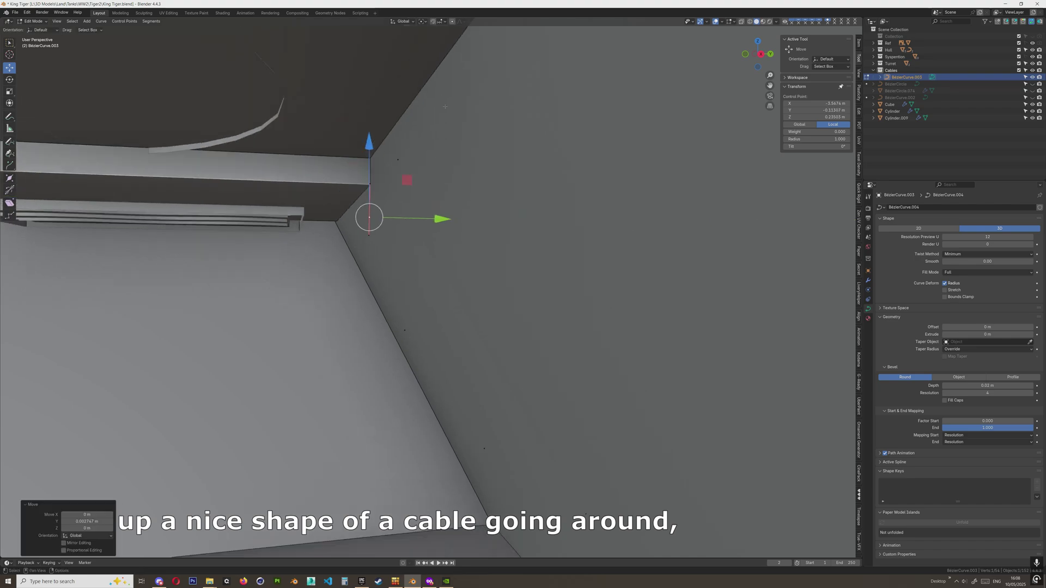
# Move the upper run's control point in front of the rear loop inward along Y until the cable rests against the hull
pyautogui.moveTo(436, 82); pyautogui.dragTo(321, 131, button='middle')
pyautogui.keyDown('shift'); pyautogui.moveTo(321, 131); pyautogui.dragTo(369, 289, button='middle'); pyautogui.keyUp('shift')
pyautogui.scroll(4, 362, 177)
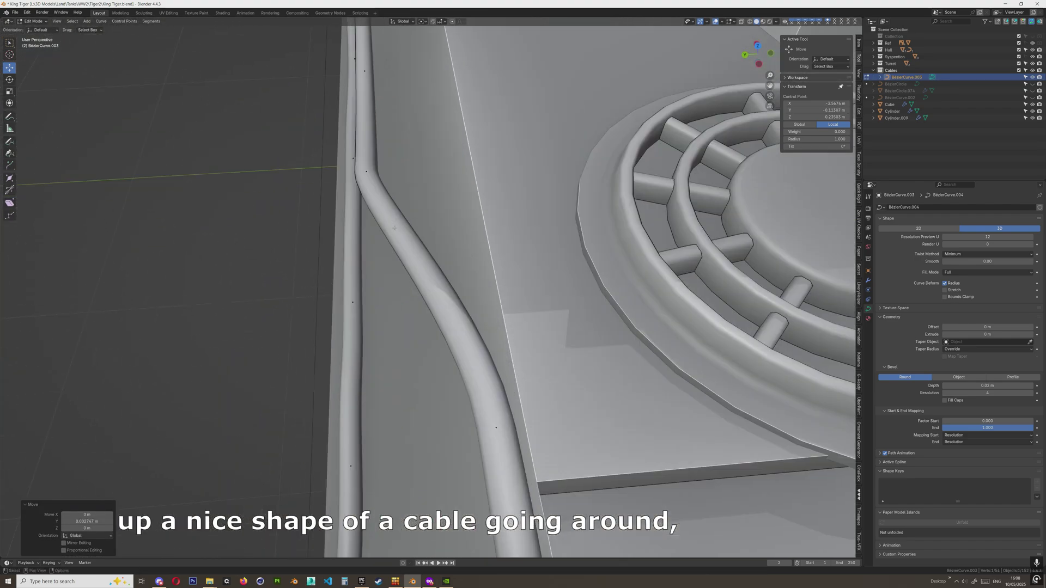
pyautogui.click(363, 173)
pyautogui.moveTo(327, 172); pyautogui.dragTo(383, 169)
pyautogui.moveTo(418, 236); pyautogui.dragTo(430, 130, button='middle')
pyautogui.moveTo(391, 167); pyautogui.dragTo(386, 166)
pyautogui.moveTo(386, 166); pyautogui.dragTo(400, 226, button='middle')
# Move that upper point's handle outward along Y by about 0.006 m and nudge the control point itself to straighten the cable
pyautogui.click(400, 226)
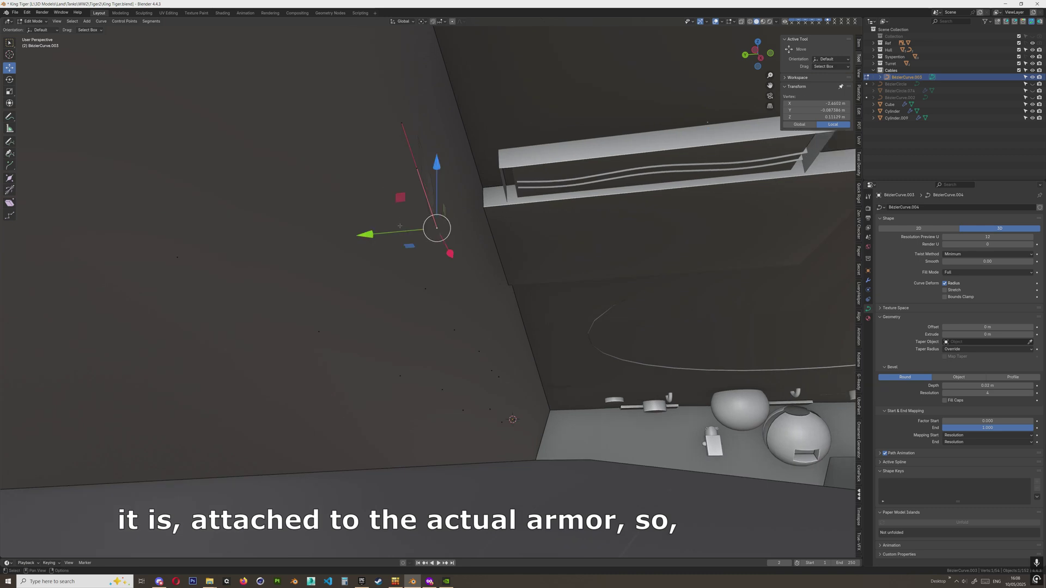
pyautogui.moveTo(400, 226); pyautogui.dragTo(397, 231)
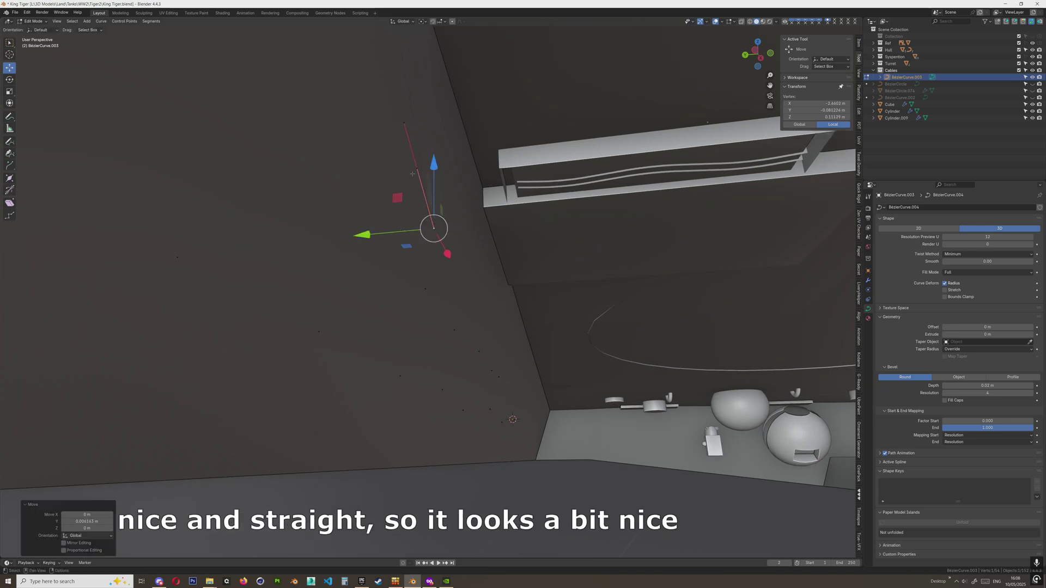
pyautogui.click(415, 168)
pyautogui.moveTo(370, 176); pyautogui.dragTo(371, 175)
# Move the pair of control points midway along the upper run inward along Y by about 0.046 m, nudging them closer to the hull
pyautogui.moveTo(371, 175); pyautogui.dragTo(452, 319, button='middle')
pyautogui.scroll(-3, 376, 245)
pyautogui.keyDown('shift'); pyautogui.moveTo(452, 319); pyautogui.dragTo(557, 359, button='middle'); pyautogui.keyUp('shift')
pyautogui.click(425, 237)
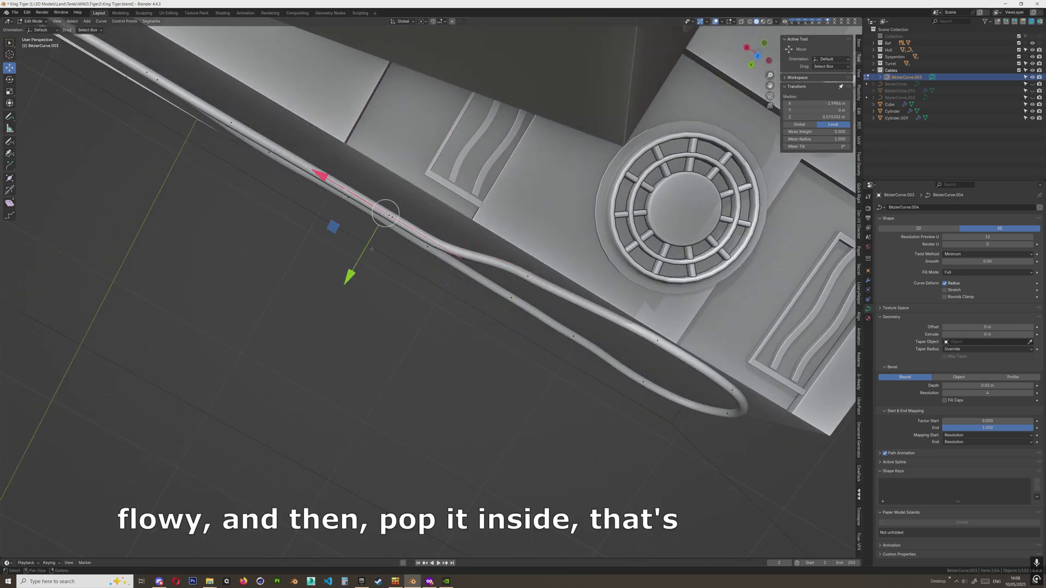
pyautogui.moveTo(372, 249); pyautogui.dragTo(377, 238)
pyautogui.moveTo(377, 238); pyautogui.dragTo(394, 137, button='middle')
pyautogui.scroll(4, 452, 184)
pyautogui.scroll(4, 429, 247)
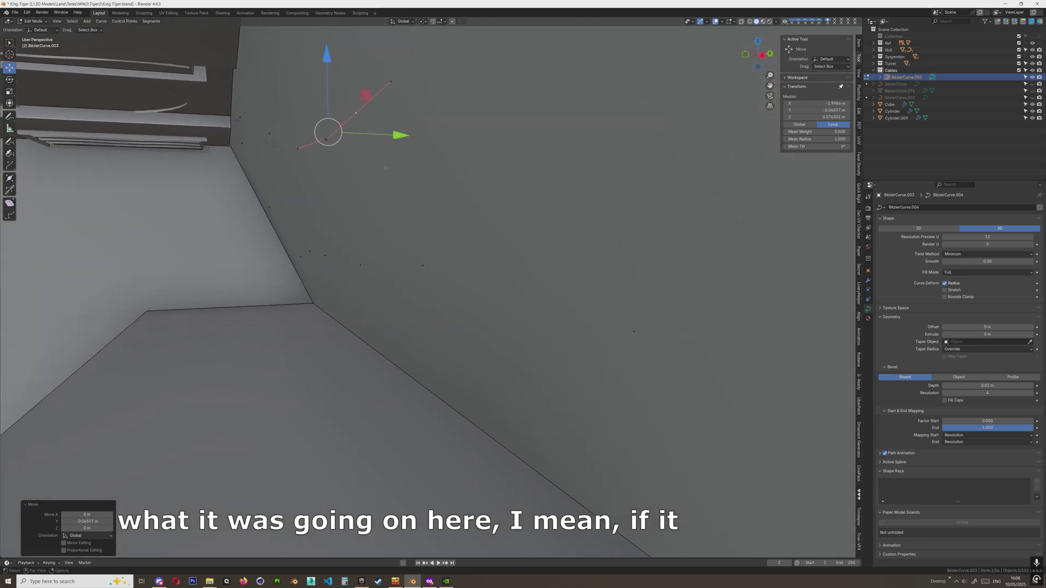
pyautogui.moveTo(393, 136); pyautogui.dragTo(389, 137)
# Move the rearward point of the upper run's middle pair inward along Y and nudge the forward one inward slightly
pyautogui.keyDown('shift'); pyautogui.moveTo(384, 139); pyautogui.dragTo(424, 212, button='middle'); pyautogui.keyUp('shift')
pyautogui.scroll(3, 419, 210)
pyautogui.click(293, 160)
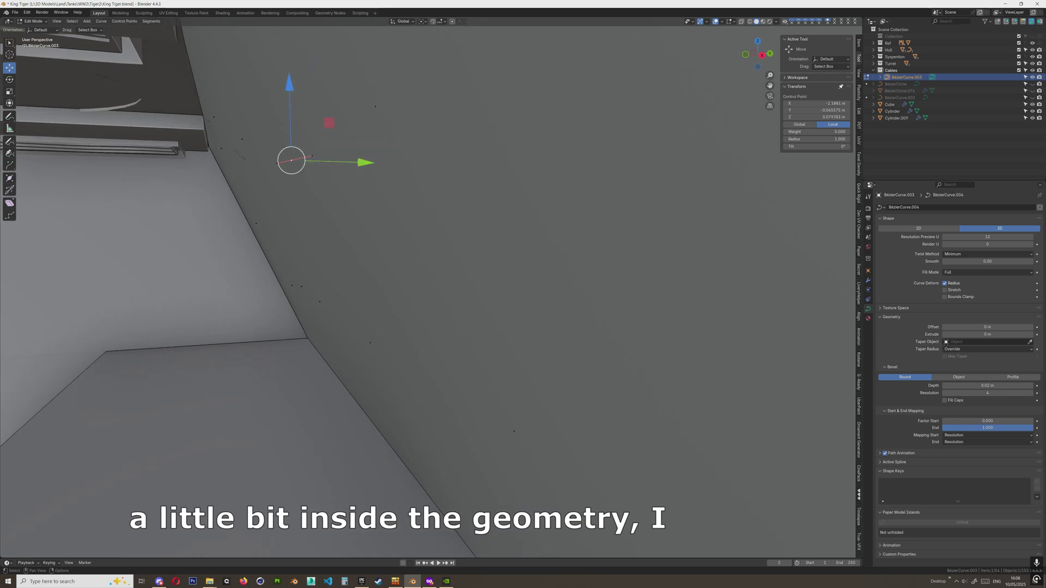
pyautogui.moveTo(365, 163); pyautogui.dragTo(328, 162)
pyautogui.click(376, 106)
pyautogui.keyDown('shift'); pyautogui.moveTo(380, 110); pyautogui.dragTo(378, 142, button='middle'); pyautogui.keyUp('shift')
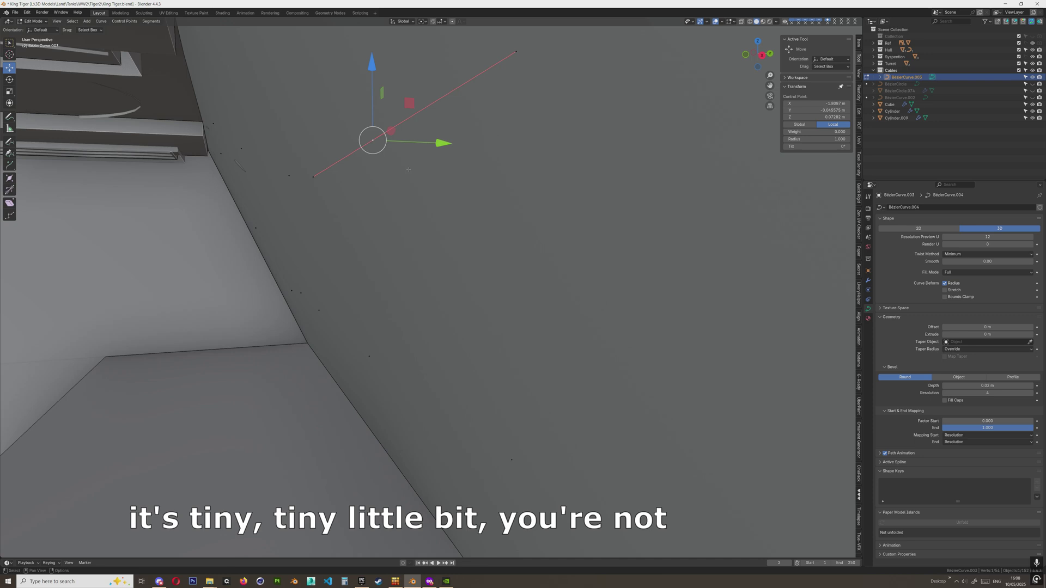
pyautogui.moveTo(418, 141)
pyautogui.mouseDown()
pyautogui.moveTo(403, 145)
pyautogui.moveTo(419, 147)
pyautogui.mouseUp()
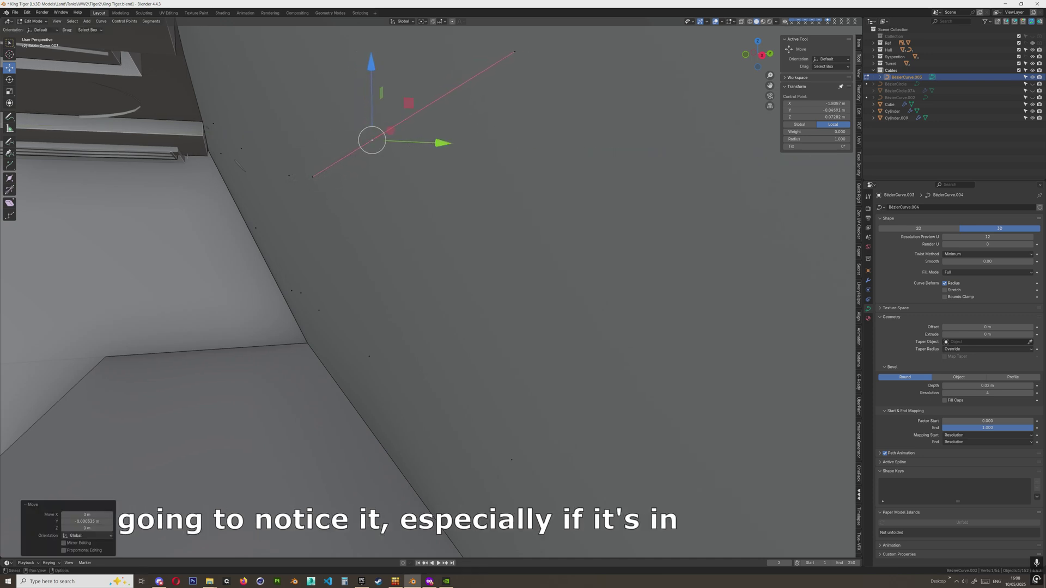
# Nudge the upper run's rearward control point outward along Y and shift the rear loop's bend point outward by about 0.0025 m
pyautogui.click(223, 162)
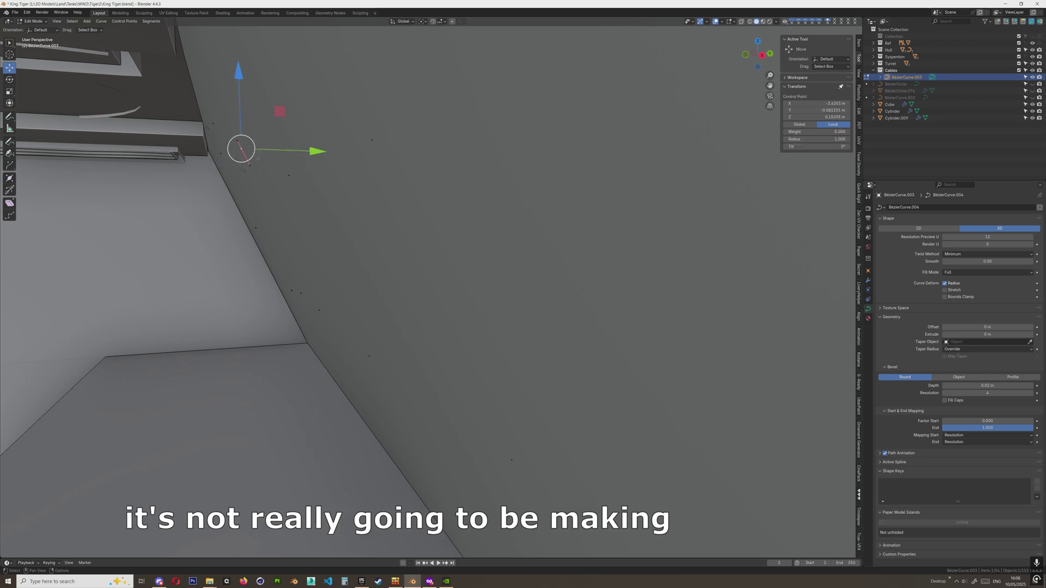
pyautogui.moveTo(273, 152); pyautogui.dragTo(276, 153)
pyautogui.moveTo(276, 153); pyautogui.dragTo(269, 144, button='middle')
pyautogui.click(270, 143)
pyautogui.moveTo(349, 146); pyautogui.dragTo(343, 170)
pyautogui.click(269, 169)
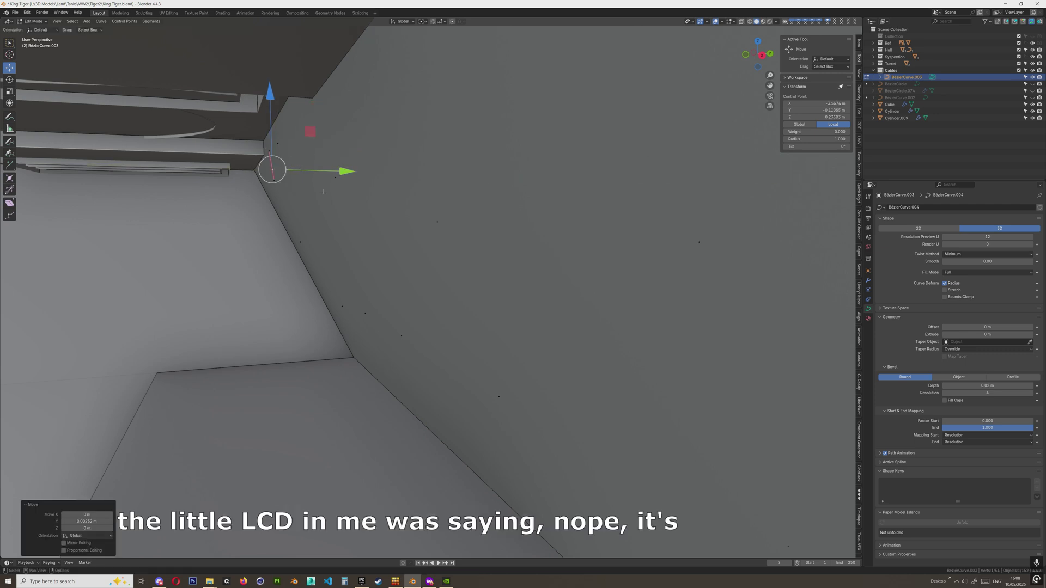
# Move the forward point of the upper run's middle pair inward along Y by about 0.006 m and ease it back slightly outward
pyautogui.moveTo(343, 170); pyautogui.dragTo(334, 205, button='middle')
pyautogui.click(287, 287)
pyautogui.keyDown('shift'); pyautogui.moveTo(312, 289); pyautogui.dragTo(365, 270, button='middle'); pyautogui.keyUp('shift')
pyautogui.moveTo(389, 278); pyautogui.dragTo(368, 276)
pyautogui.keyDown('shift'); pyautogui.moveTo(376, 262); pyautogui.dragTo(430, 222, button='middle'); pyautogui.keyUp('shift')
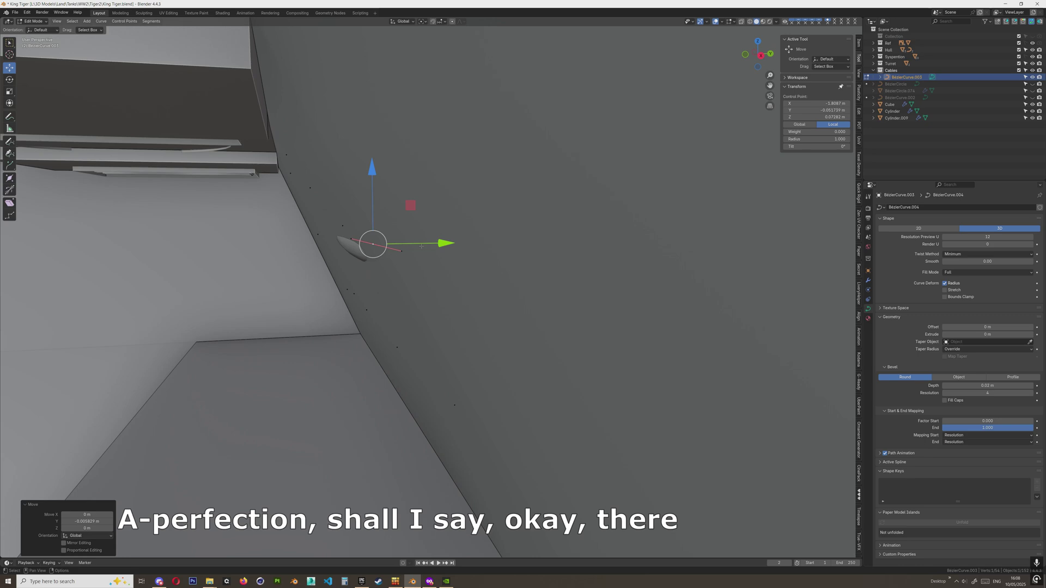
pyautogui.moveTo(442, 243); pyautogui.dragTo(448, 244)
# Move the next control point toward the front of the upper run inward along Y so the cable lies against the hull
pyautogui.moveTo(435, 109); pyautogui.dragTo(392, 286, button='middle')
pyautogui.click(365, 239)
pyautogui.keyDown('shift'); pyautogui.moveTo(163, 123); pyautogui.dragTo(280, 197, button='middle'); pyautogui.keyUp('shift')
pyautogui.click(330, 260)
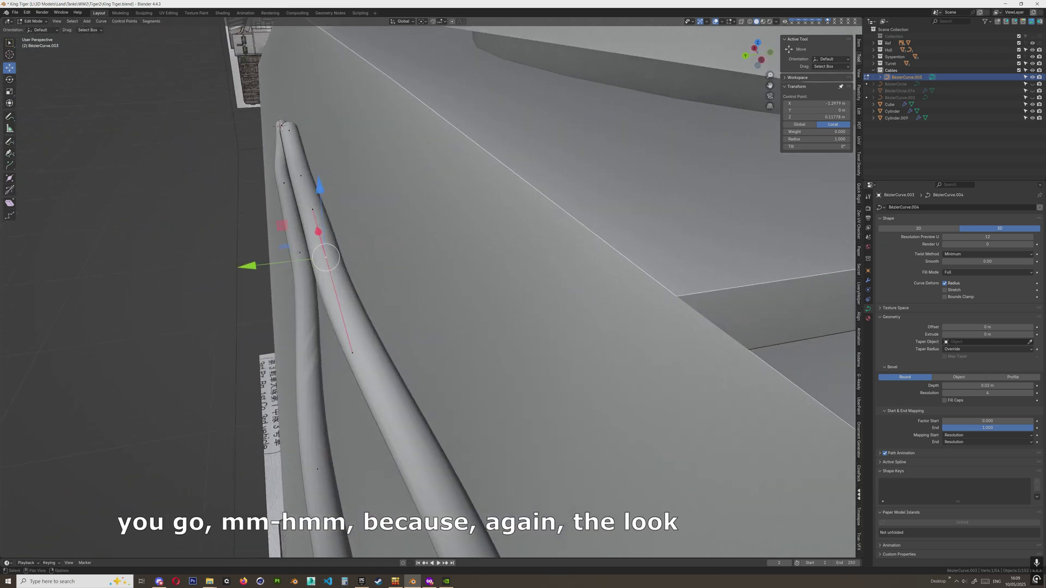
pyautogui.moveTo(291, 261); pyautogui.dragTo(343, 258)
pyautogui.moveTo(343, 258); pyautogui.dragTo(397, 261, button='middle')
pyautogui.moveTo(349, 264); pyautogui.dragTo(347, 266)
# Move the upper run's front end point inward along Y toward the hull side
pyautogui.moveTo(347, 266); pyautogui.dragTo(379, 217, button='middle')
pyautogui.click(417, 255)
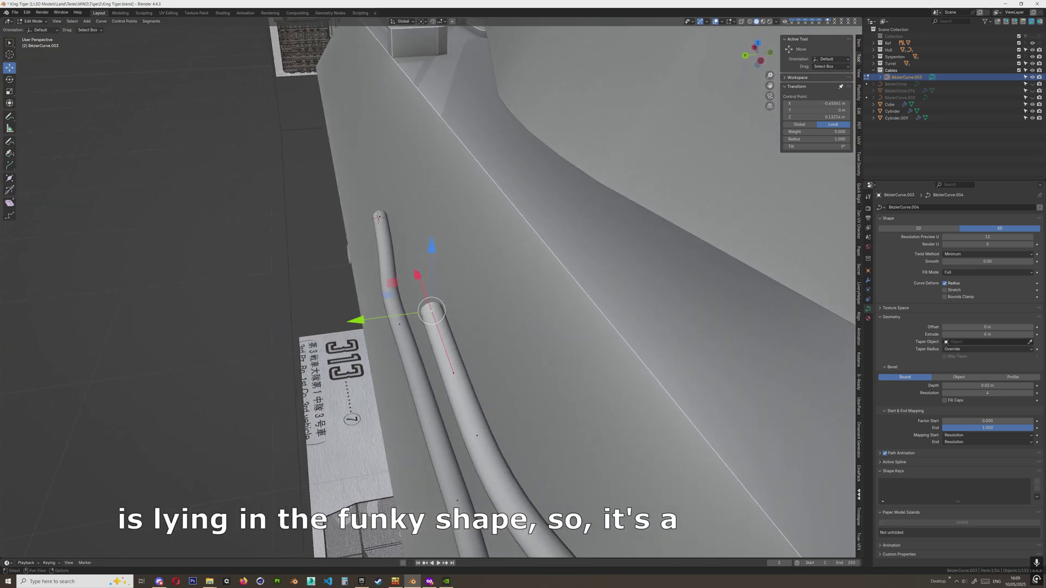
pyautogui.moveTo(357, 320); pyautogui.dragTo(385, 315)
# Move the control point just behind the upper run's front end inward along Y by about 0.008 m
pyautogui.moveTo(385, 315); pyautogui.dragTo(341, 312, button='middle')
pyautogui.click(427, 347)
pyautogui.moveTo(393, 347); pyautogui.dragTo(409, 349)
pyautogui.scroll(4, 434, 268)
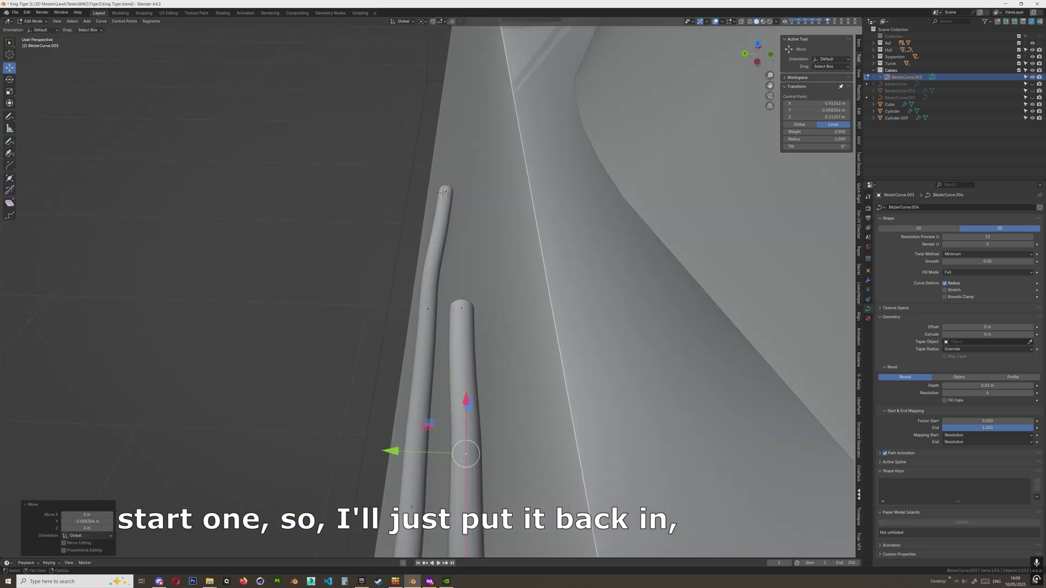
# Move the upper run's front end point inward along Y toward the armor and ease it back outward by about 0.0025 m
pyautogui.click(462, 308)
pyautogui.press('g')
pyautogui.press('y')
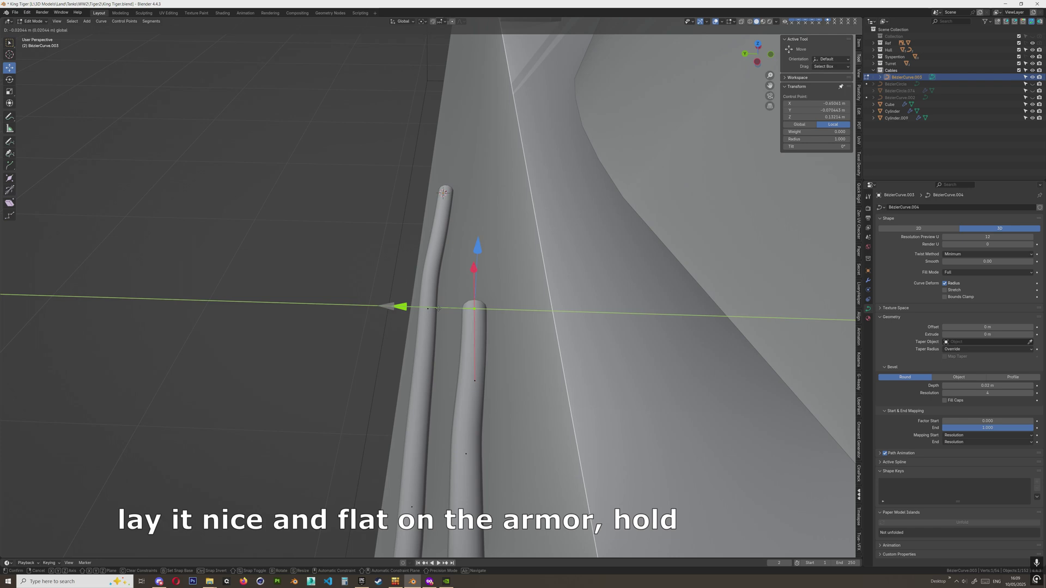
pyautogui.click(439, 309)
pyautogui.scroll(6, 445, 316)
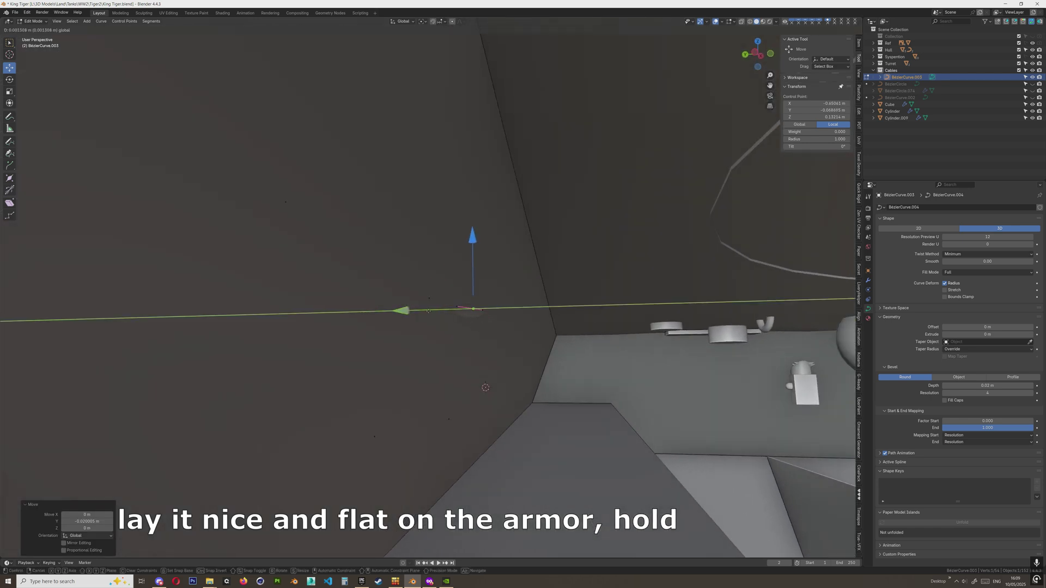
pyautogui.click(428, 311)
pyautogui.scroll(-5, 440, 309)
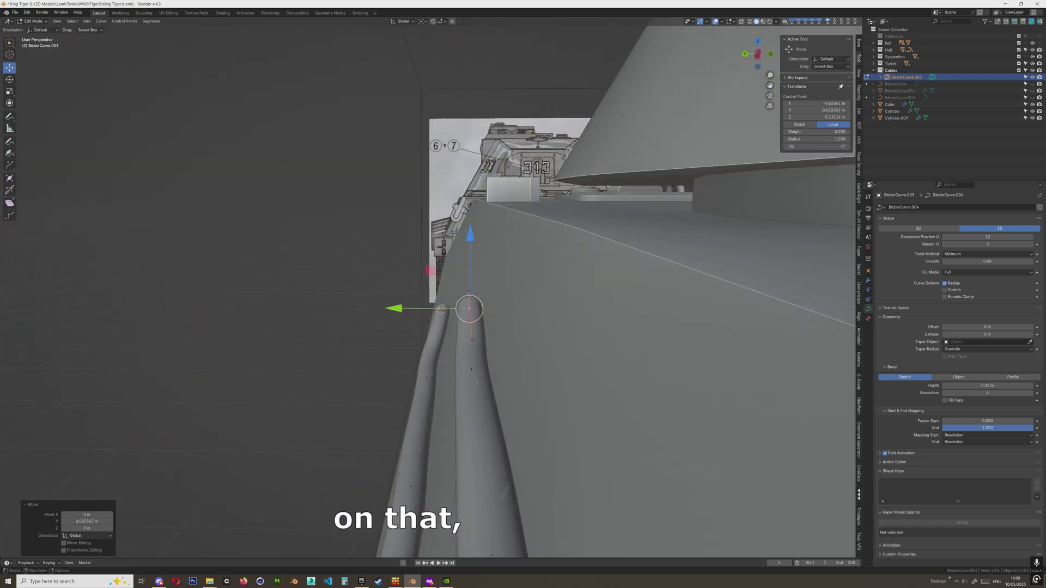
# Move the control point just behind the upper run's front end outward along Y by about 0.0025 m
pyautogui.click(471, 369)
pyautogui.moveTo(436, 371); pyautogui.dragTo(439, 373)
pyautogui.scroll(5, 439, 372)
pyautogui.scroll(-3, 439, 374)
# Examine how both cable runs lie along the hull side
pyautogui.moveTo(439, 374); pyautogui.dragTo(536, 416, button='middle')
pyautogui.scroll(-6, 440, 349)
pyautogui.moveTo(398, 333); pyautogui.dragTo(454, 364, button='middle')
pyautogui.scroll(4, 441, 307)
pyautogui.scroll(-3, 454, 359)
pyautogui.keyDown('shift'); pyautogui.moveTo(616, 348); pyautogui.dragTo(662, 322, button='middle'); pyautogui.keyUp('shift')
pyautogui.scroll(3, 520, 342)
pyautogui.scroll(2, 558, 344)
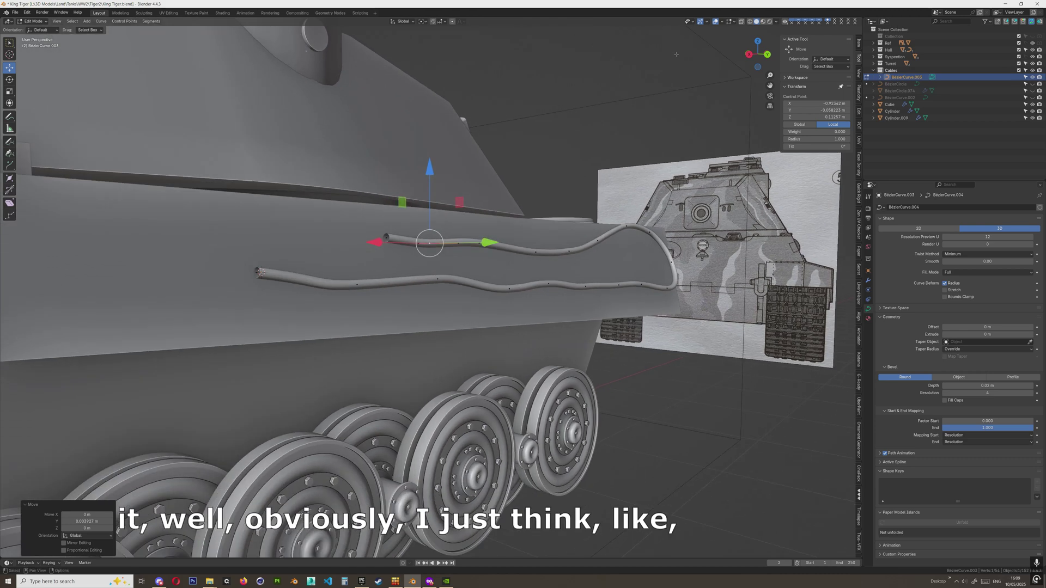
# Show the model in wireframe and lower the cable curve's preview resolution U to 4
pyautogui.click(752, 21)
pyautogui.moveTo(461, 201); pyautogui.dragTo(675, 271, button='middle')
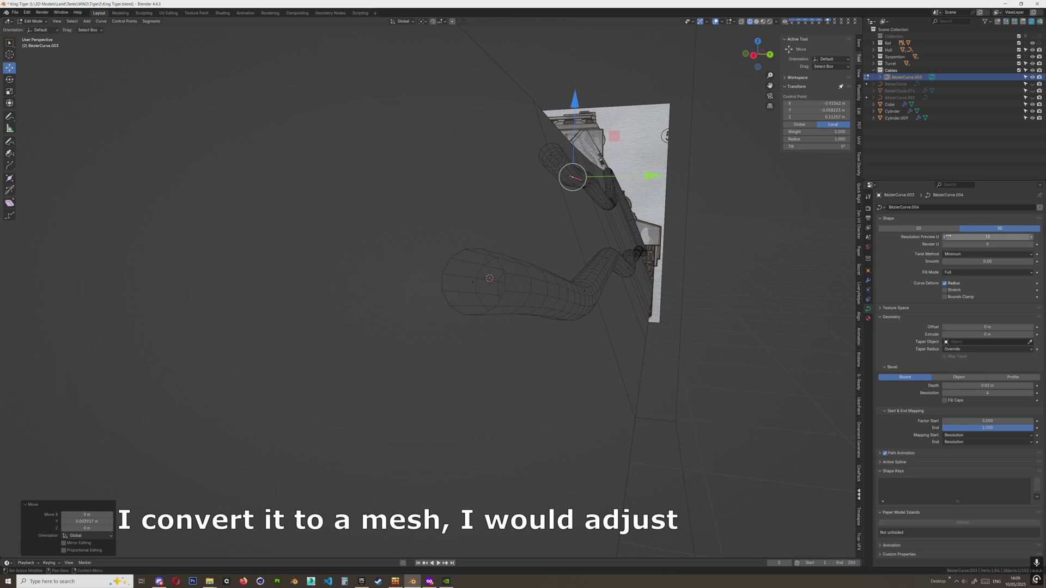
pyautogui.keyDown('ctrl'); pyautogui.scroll(-5, 945, 237); pyautogui.keyUp('ctrl')
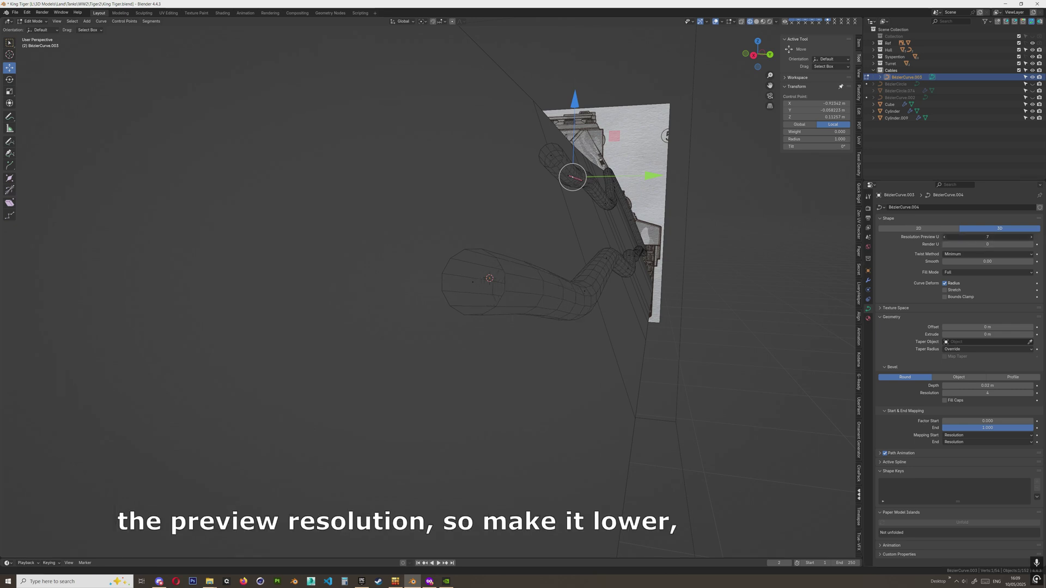
pyautogui.click(945, 237)
pyautogui.click(944, 237)
pyautogui.click(945, 237)
pyautogui.scroll(-2, 677, 275)
pyautogui.moveTo(678, 275); pyautogui.dragTo(435, 277, button='middle')
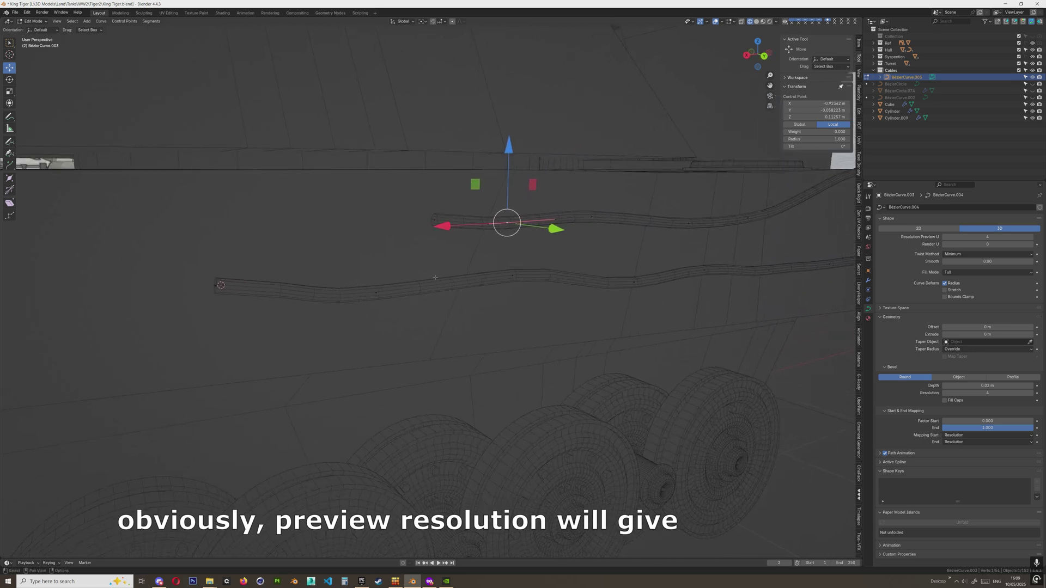
# Raise the cable curve's preview resolution U to 8
pyautogui.click(1031, 239)
pyautogui.click(945, 237)
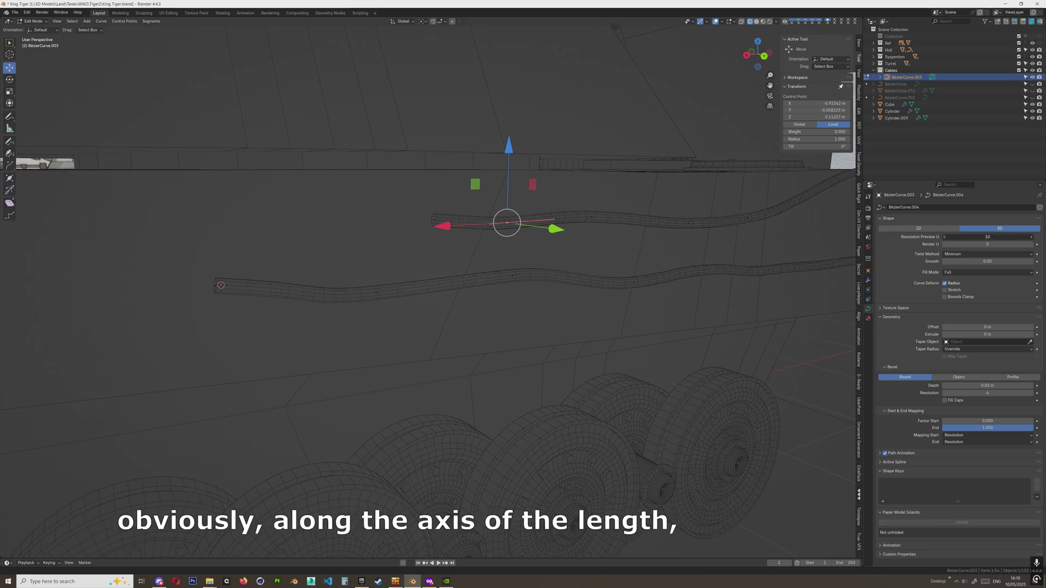
pyautogui.click(946, 236)
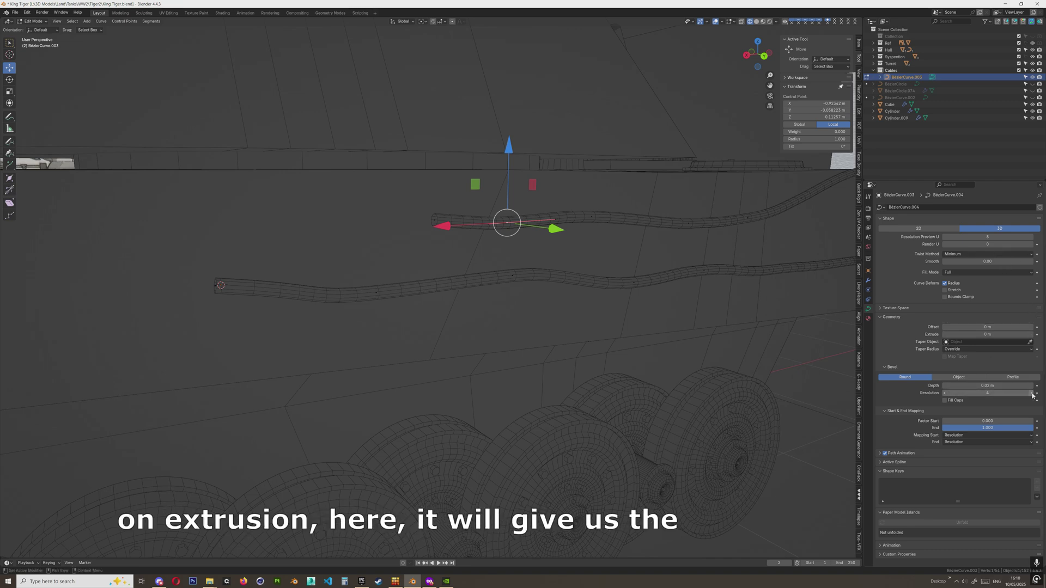
# Try a higher and a lower bevel resolution on the cable and return the value to 4
pyautogui.click(1031, 393)
pyautogui.moveTo(507, 305)
pyautogui.mouseDown(button='middle')
pyautogui.moveTo(523, 316)
pyautogui.moveTo(502, 327)
pyautogui.moveTo(525, 308)
pyautogui.mouseUp(button='middle')
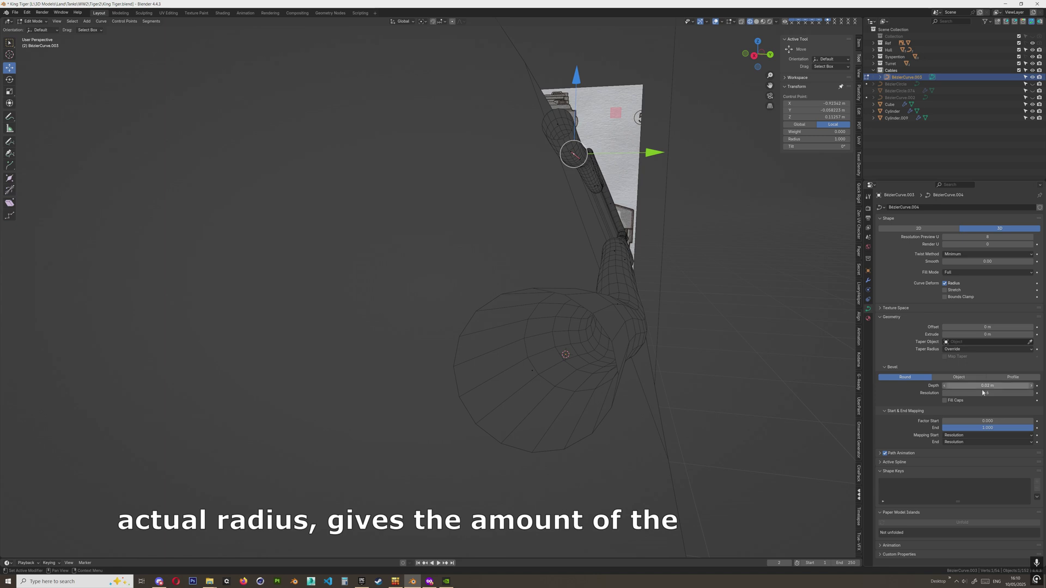
pyautogui.click(945, 394)
pyautogui.click(945, 393)
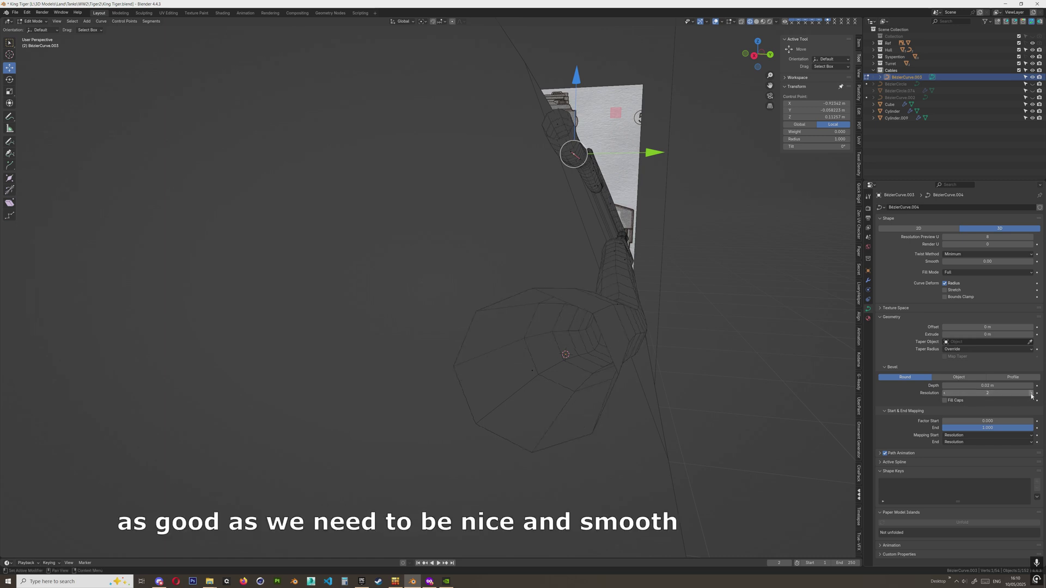
pyautogui.scroll(-5, 752, 218)
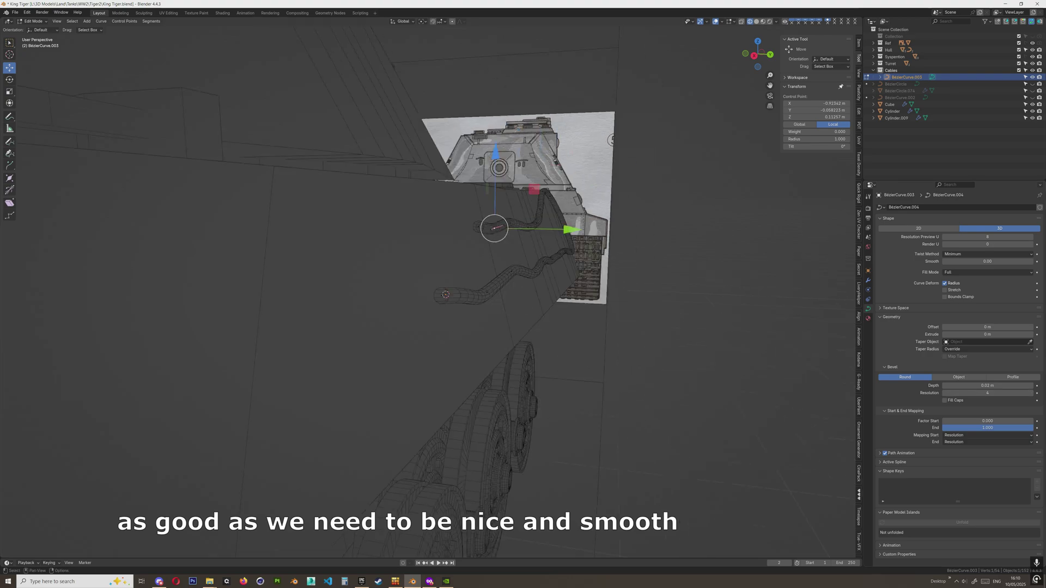
# Return the viewport to solid shading and examine the cable's smoothness along the hull side
pyautogui.moveTo(749, 210); pyautogui.dragTo(711, 219, button='middle')
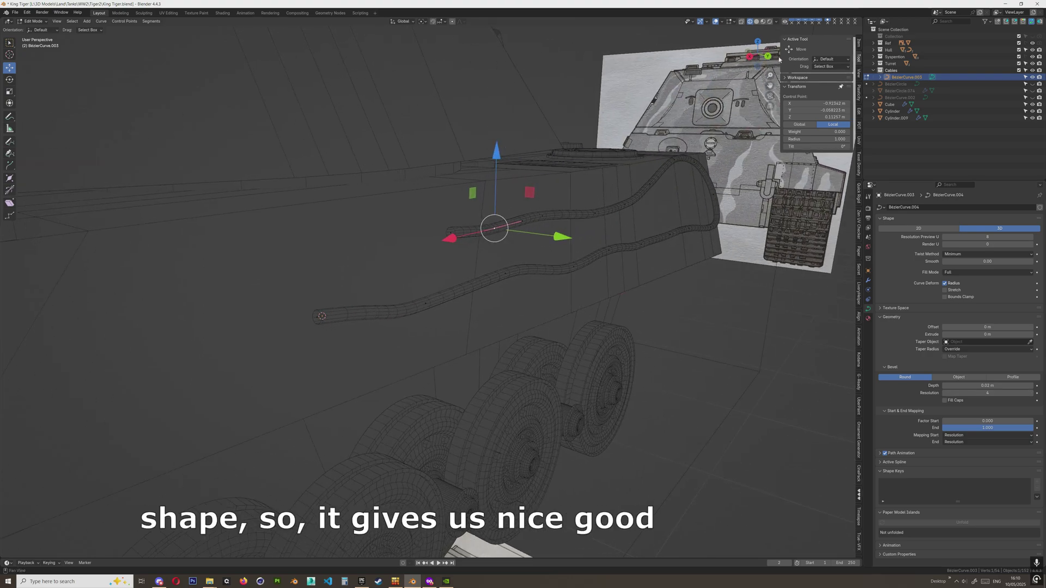
pyautogui.click(755, 21)
pyautogui.moveTo(544, 136)
pyautogui.mouseDown(button='middle')
pyautogui.moveTo(509, 147)
pyautogui.moveTo(433, 203)
pyautogui.moveTo(301, 144)
pyautogui.moveTo(393, 168)
pyautogui.moveTo(384, 179)
pyautogui.moveTo(389, 161)
pyautogui.moveTo(475, 164)
pyautogui.moveTo(481, 186)
pyautogui.moveTo(514, 210)
pyautogui.moveTo(514, 223)
pyautogui.moveTo(500, 227)
pyautogui.moveTo(456, 210)
pyautogui.moveTo(417, 233)
pyautogui.mouseUp(button='middle')
pyautogui.scroll(-10, 342, 141)
pyautogui.scroll(5, 477, 169)
pyautogui.scroll(-3, 482, 185)
pyautogui.scroll(3, 514, 223)
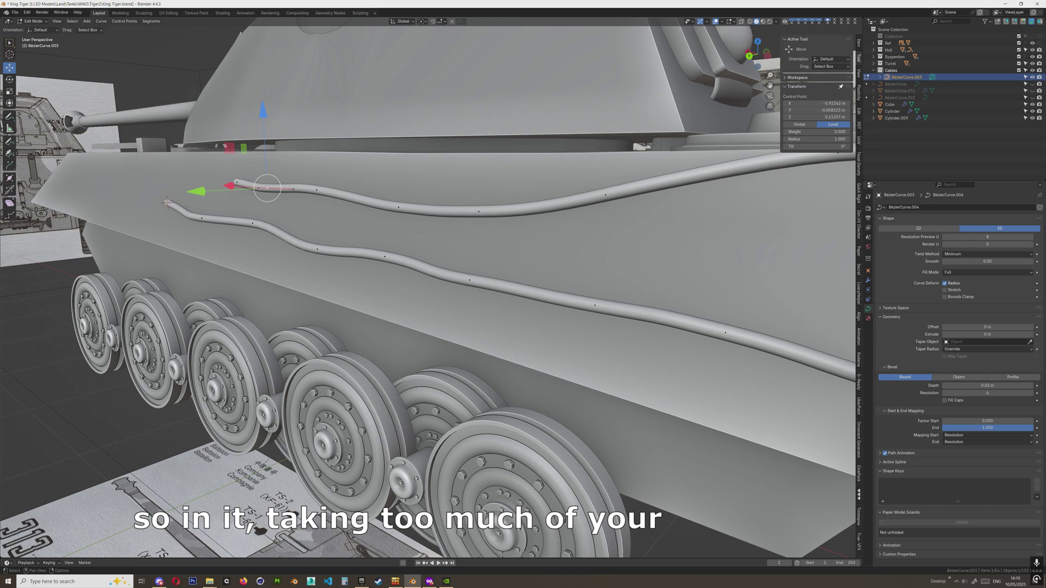
pyautogui.moveTo(419, 232); pyautogui.dragTo(490, 233, button='middle')
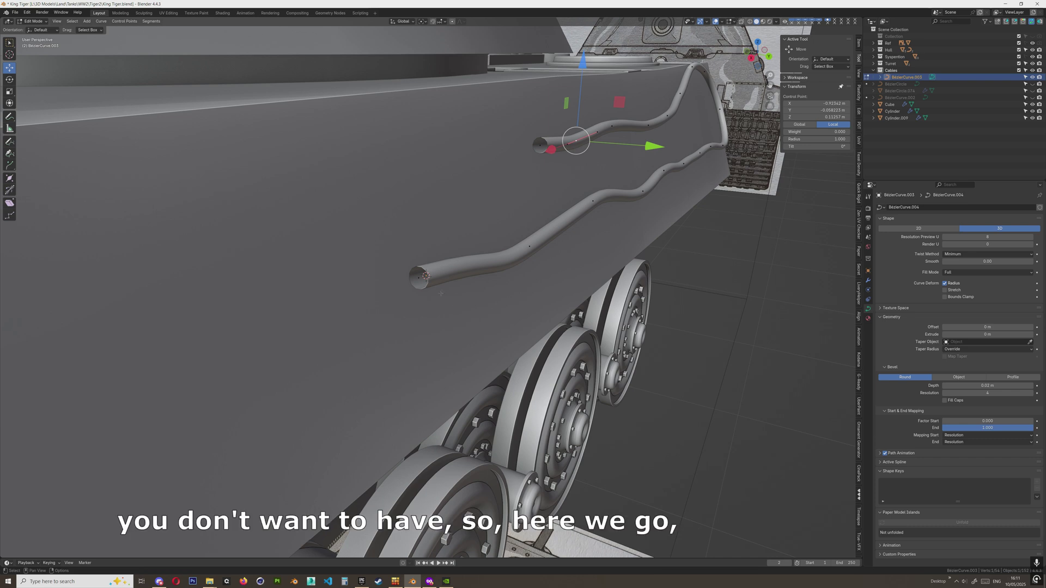
# Snap the 3D cursor to the control point at the lower run's front end and return to Object Mode
pyautogui.click(425, 276)
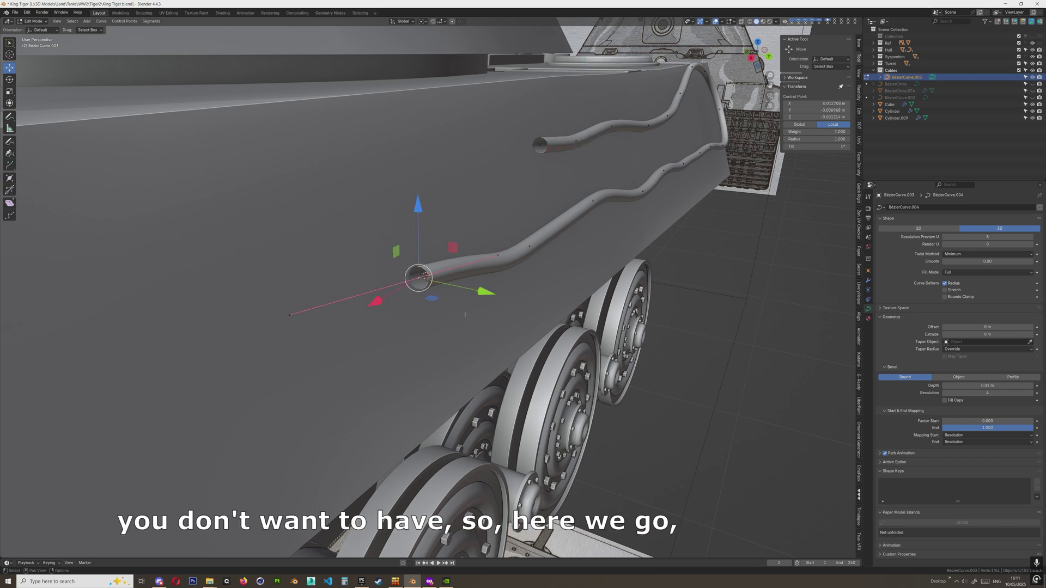
pyautogui.hotkey('shift', 's')
pyautogui.click(461, 355)
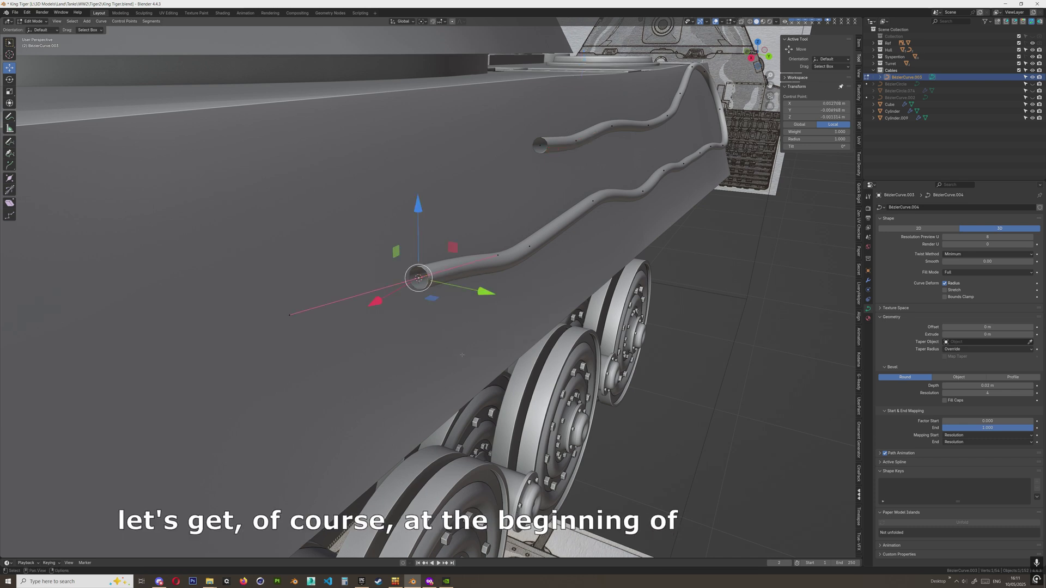
pyautogui.moveTo(464, 280); pyautogui.dragTo(578, 301, button='middle')
pyautogui.scroll(-1, 434, 310)
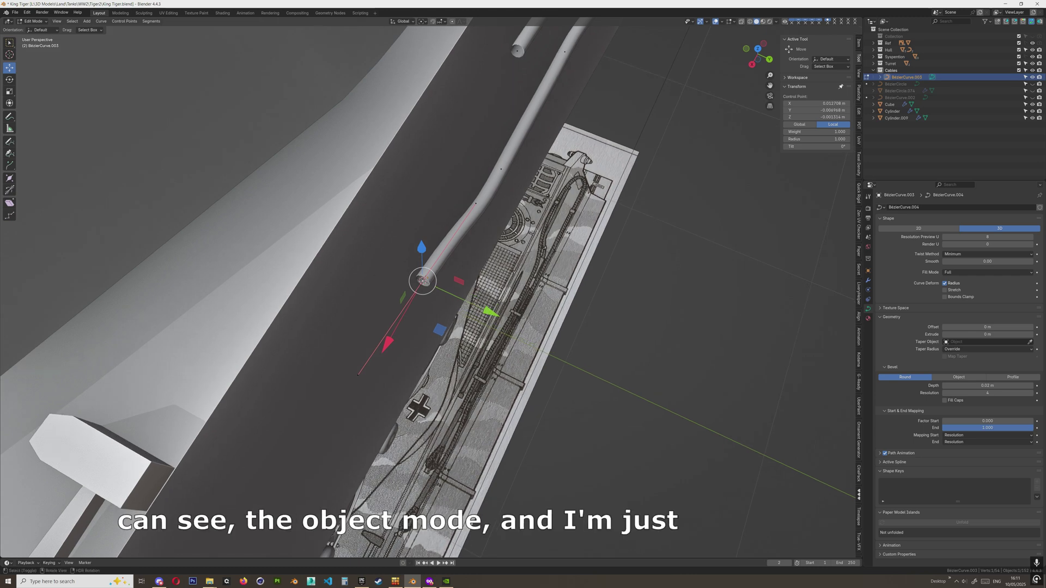
pyautogui.hotkey('ctrl', 'Tab')
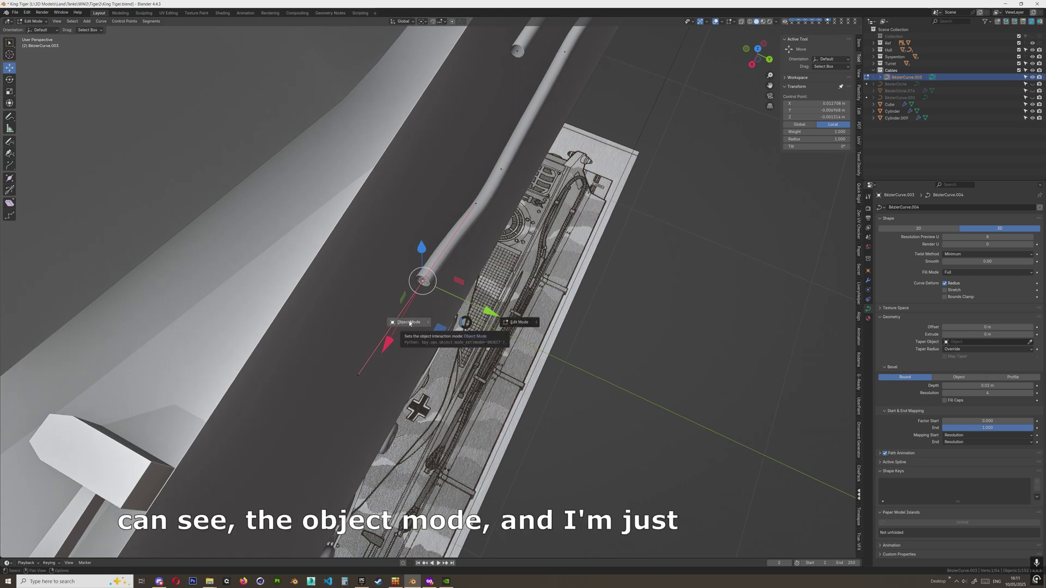
pyautogui.click(409, 322)
# Check the cable's thickness from the top view and, with X-ray enabled, against the cables in the side blueprint
pyautogui.keyDown('alt'); pyautogui.moveTo(409, 320); pyautogui.dragTo(548, 328, button='middle'); pyautogui.keyUp('alt')
pyautogui.keyDown('shift'); pyautogui.moveTo(677, 302); pyautogui.dragTo(446, 202, button='middle'); pyautogui.keyUp('shift')
pyautogui.scroll(2, 528, 287)
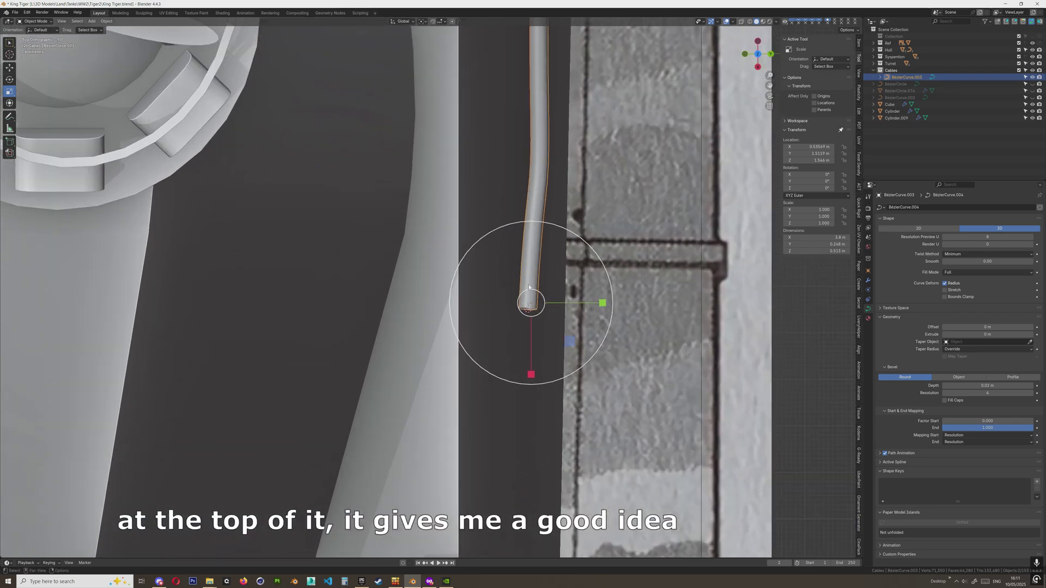
pyautogui.keyDown('shift'); pyautogui.moveTo(555, 298); pyautogui.dragTo(494, 233, button='middle'); pyautogui.keyUp('shift')
pyautogui.scroll(1, 472, 230)
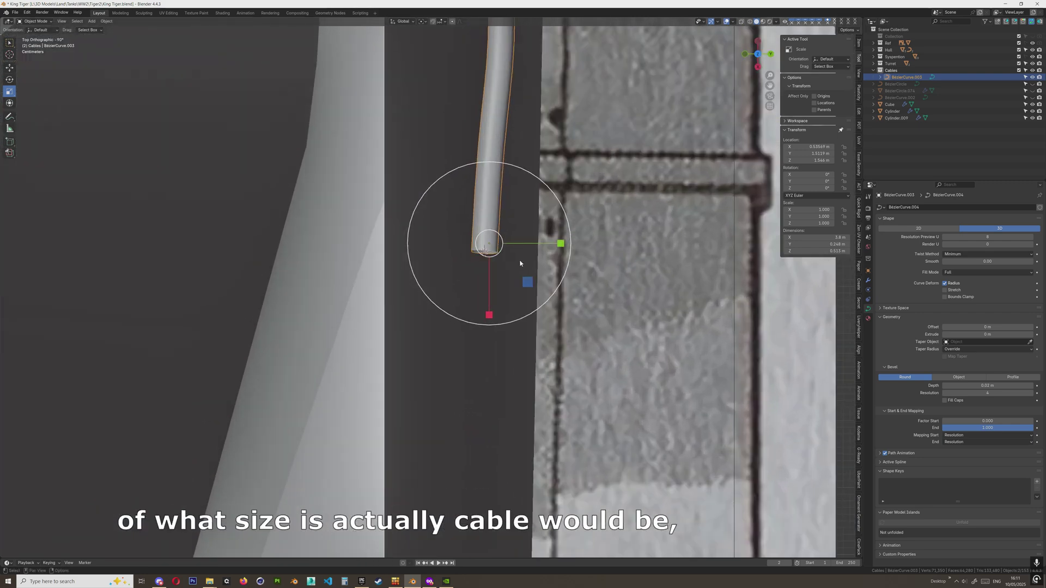
pyautogui.scroll(-3, 517, 265)
pyautogui.moveTo(513, 267); pyautogui.dragTo(670, 120, button='middle')
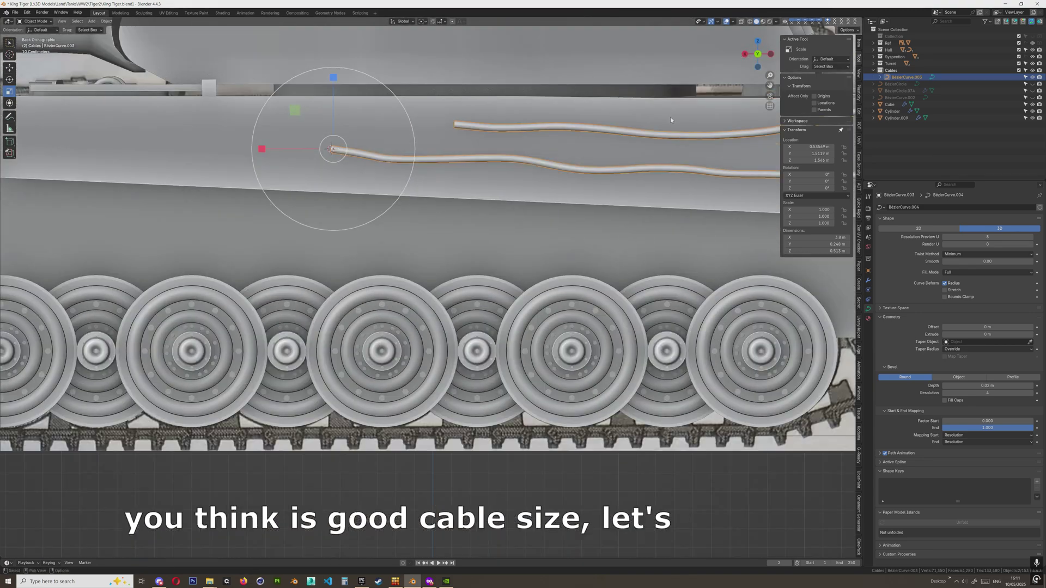
pyautogui.click(741, 21)
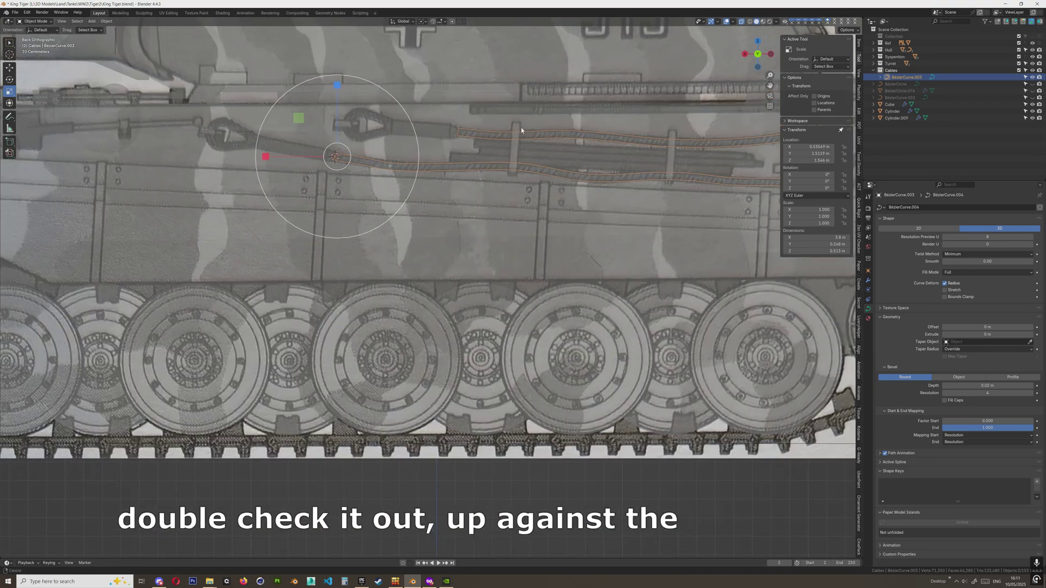
pyautogui.keyDown('shift'); pyautogui.moveTo(521, 127); pyautogui.dragTo(334, 175, button='middle'); pyautogui.keyUp('shift')
pyautogui.scroll(5, 446, 147)
pyautogui.keyDown('shift'); pyautogui.moveTo(453, 153); pyautogui.dragTo(422, 217, button='middle'); pyautogui.keyUp('shift')
pyautogui.keyDown('shift'); pyautogui.moveTo(555, 184); pyautogui.dragTo(511, 197, button='middle'); pyautogui.keyUp('shift')
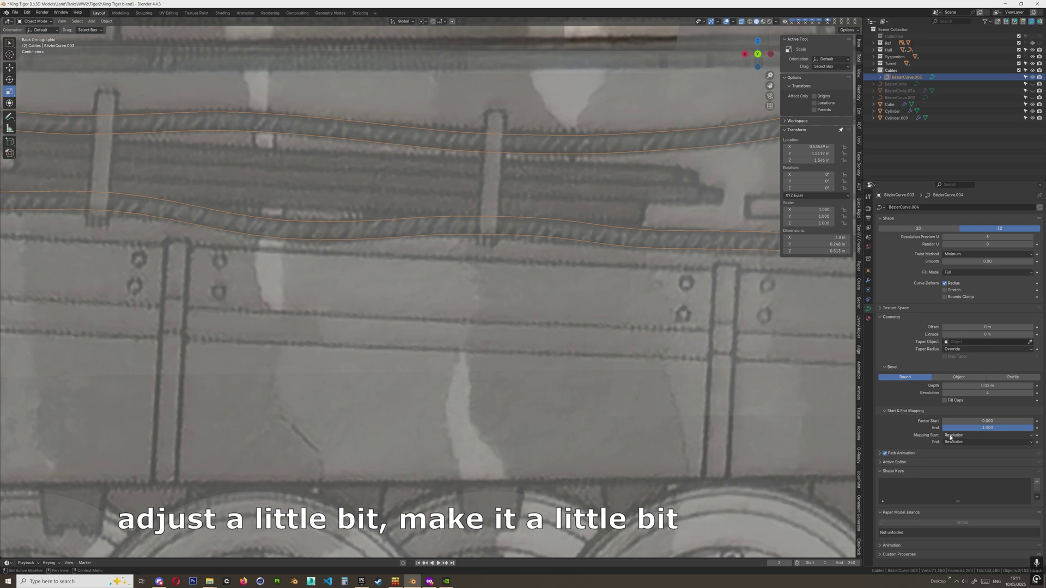
# Set the cable curve's bevel depth to 0.022 m and check the thickness along the blueprint cable
pyautogui.doubleClick(951, 386)
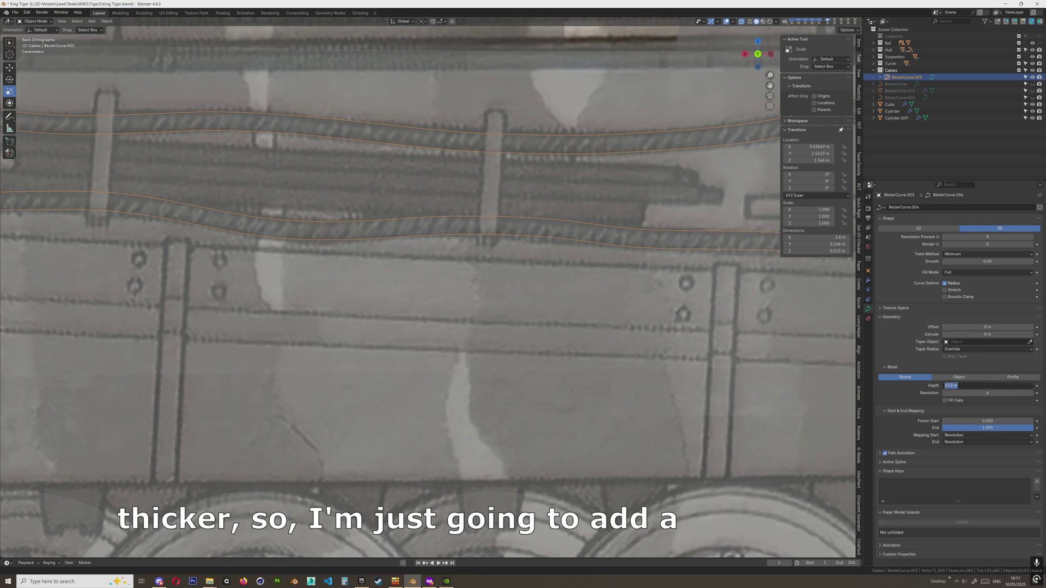
pyautogui.click(953, 385)
pyautogui.write('2')
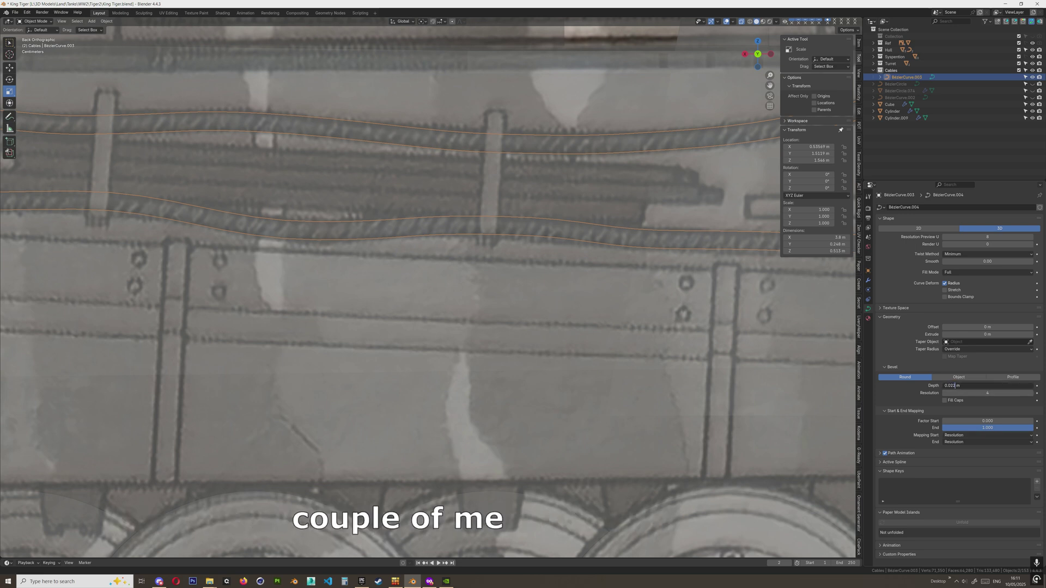
pyautogui.press('Return')
pyautogui.scroll(-5, 446, 342)
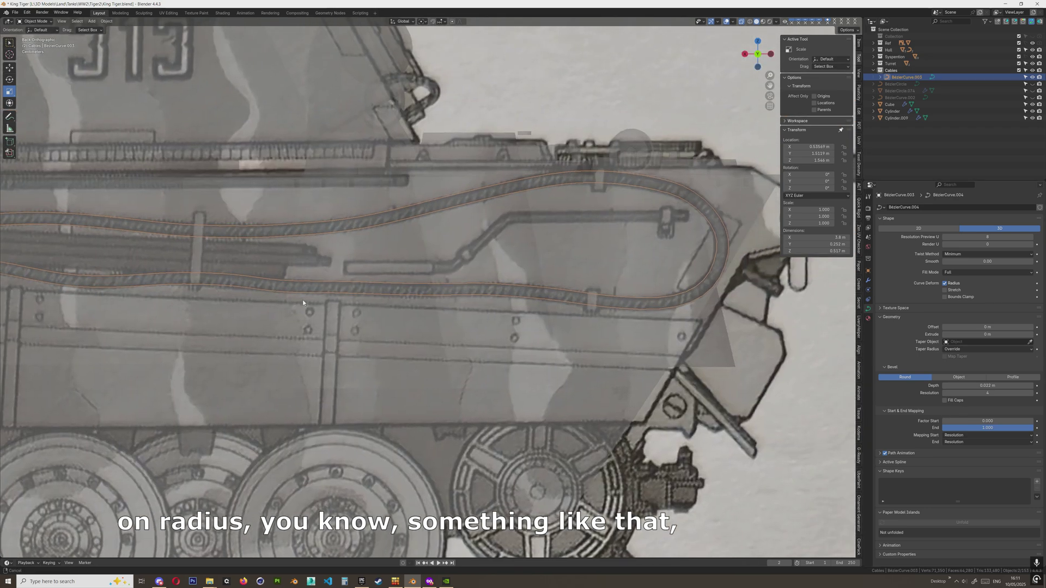
pyautogui.keyDown('shift'); pyautogui.moveTo(302, 299); pyautogui.dragTo(732, 321, button='middle'); pyautogui.keyUp('shift')
pyautogui.keyDown('shift'); pyautogui.moveTo(219, 273); pyautogui.dragTo(778, 368, button='middle'); pyautogui.keyUp('shift')
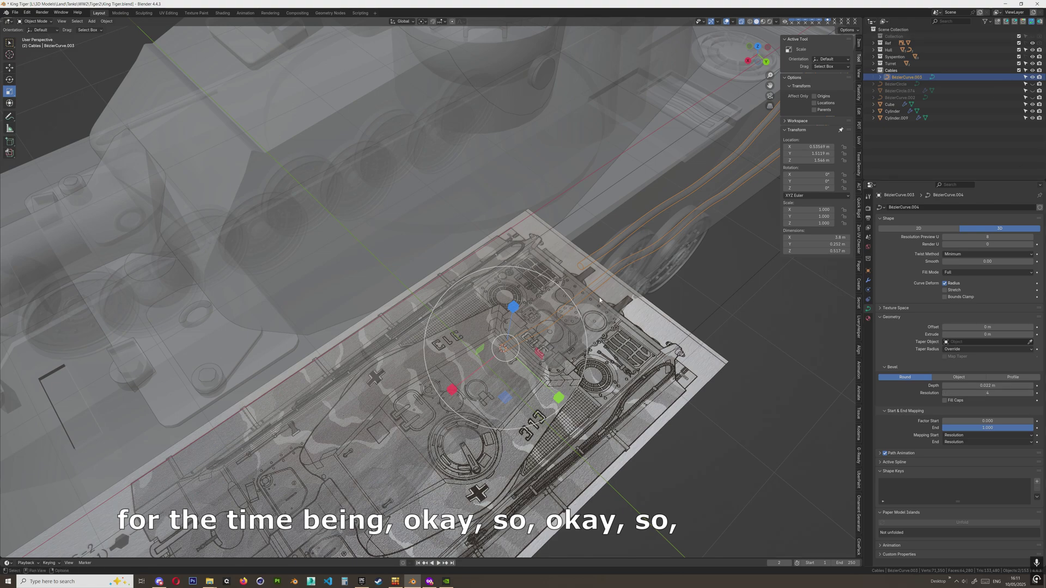
pyautogui.keyDown('shift'); pyautogui.moveTo(703, 101); pyautogui.dragTo(708, 69, button='middle'); pyautogui.keyUp('shift')
# Turn off X-ray, focus on the lower run's front end from the top view and deselect everything
pyautogui.click(742, 21)
pyautogui.scroll(-5, 567, 218)
pyautogui.moveTo(551, 234); pyautogui.dragTo(474, 272, button='middle')
pyautogui.scroll(5, 482, 132)
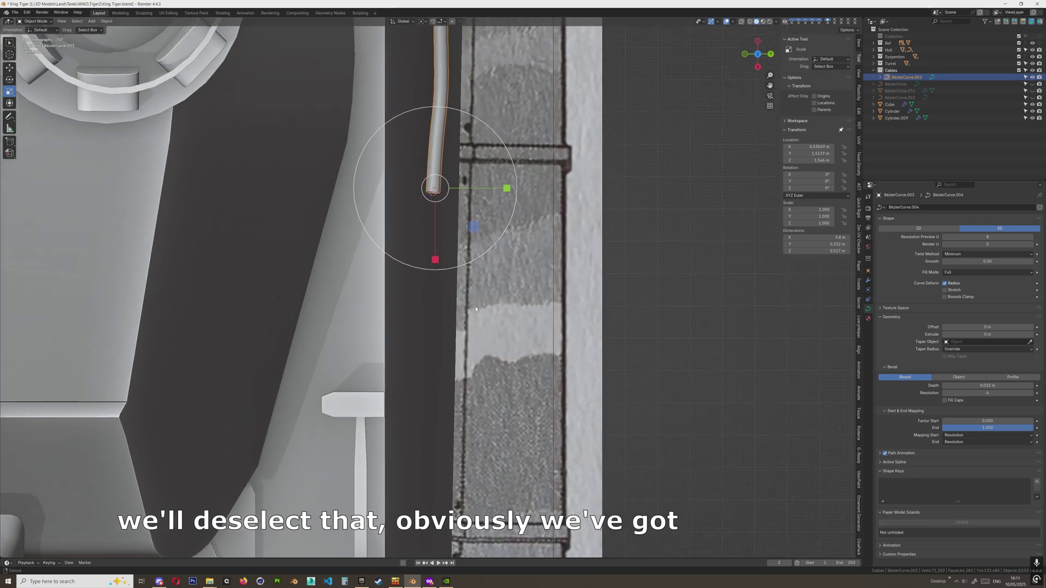
pyautogui.scroll(2, 474, 272)
pyautogui.keyDown('shift'); pyautogui.moveTo(504, 151); pyautogui.dragTo(531, 259, button='middle'); pyautogui.keyUp('shift')
pyautogui.hotkey('alt', 'a')
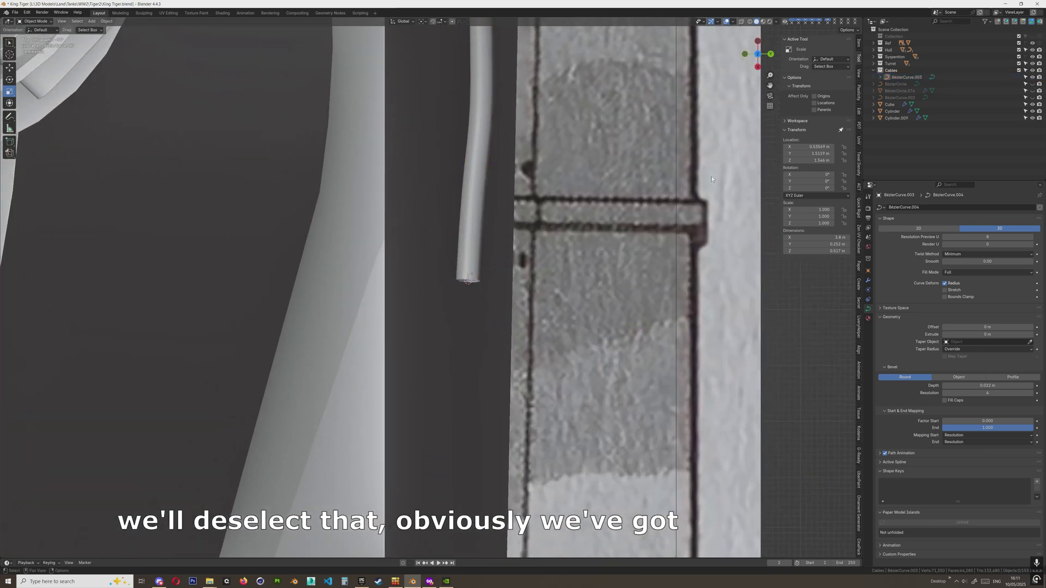
pyautogui.keyDown('shift'); pyautogui.moveTo(711, 176); pyautogui.dragTo(706, 183, button='middle'); pyautogui.keyUp('shift')
pyautogui.scroll(2, 355, 277)
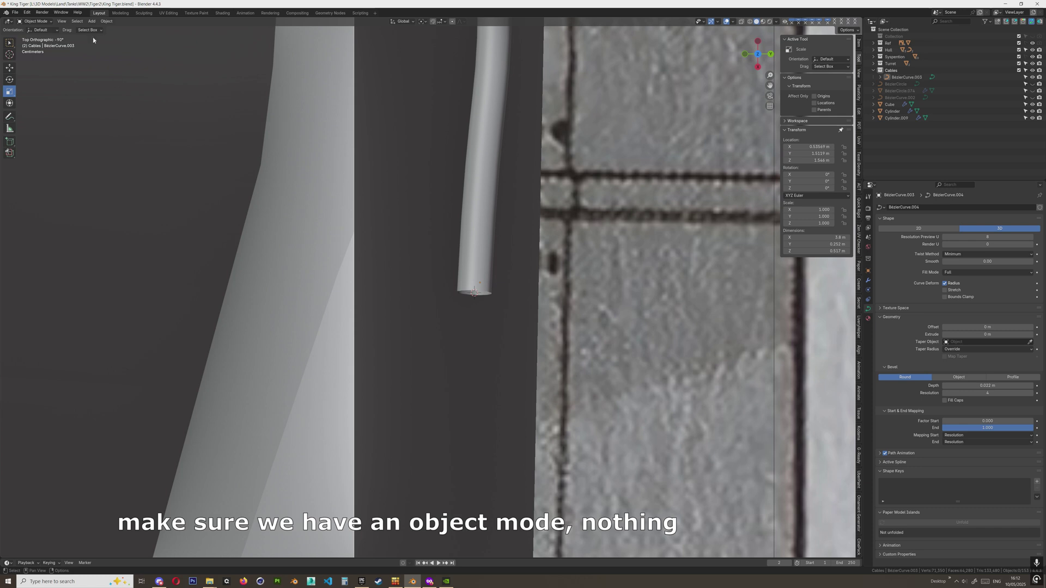
# Add a Bezier circle at the 3D cursor on the cable's end and set its radius to 0.02 m
pyautogui.click(93, 22)
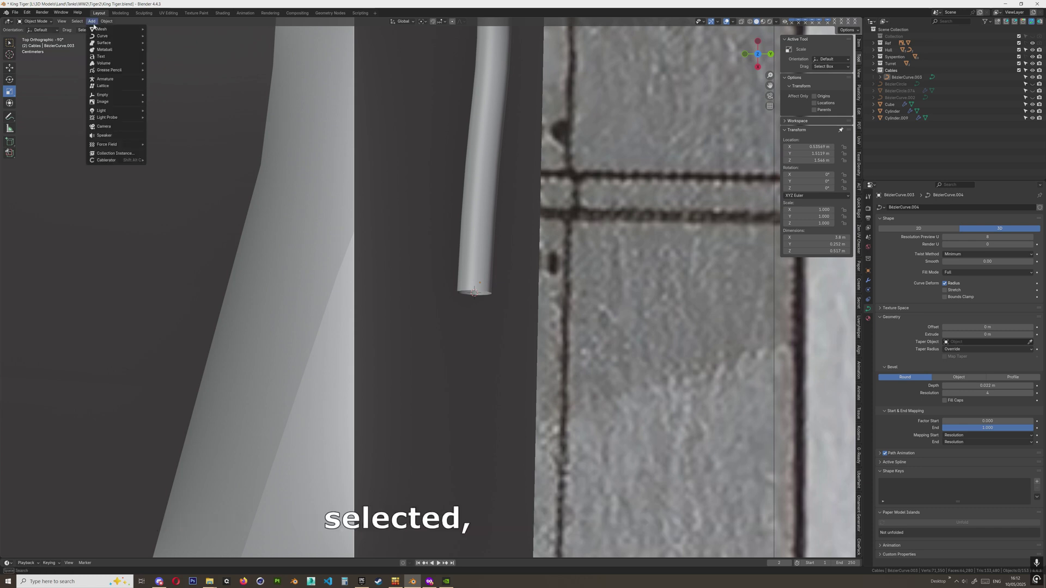
pyautogui.moveTo(102, 37)
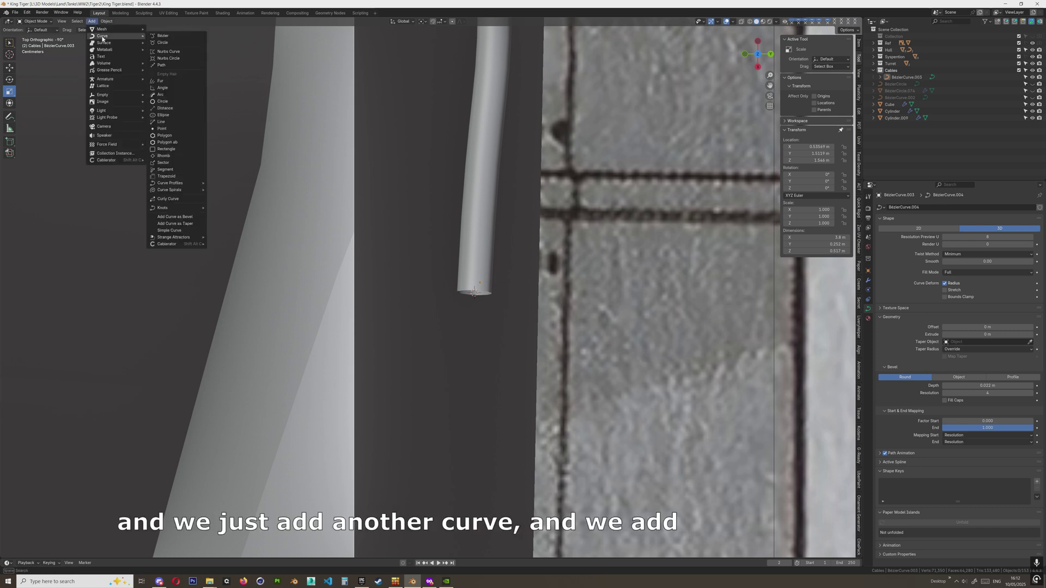
pyautogui.click(164, 44)
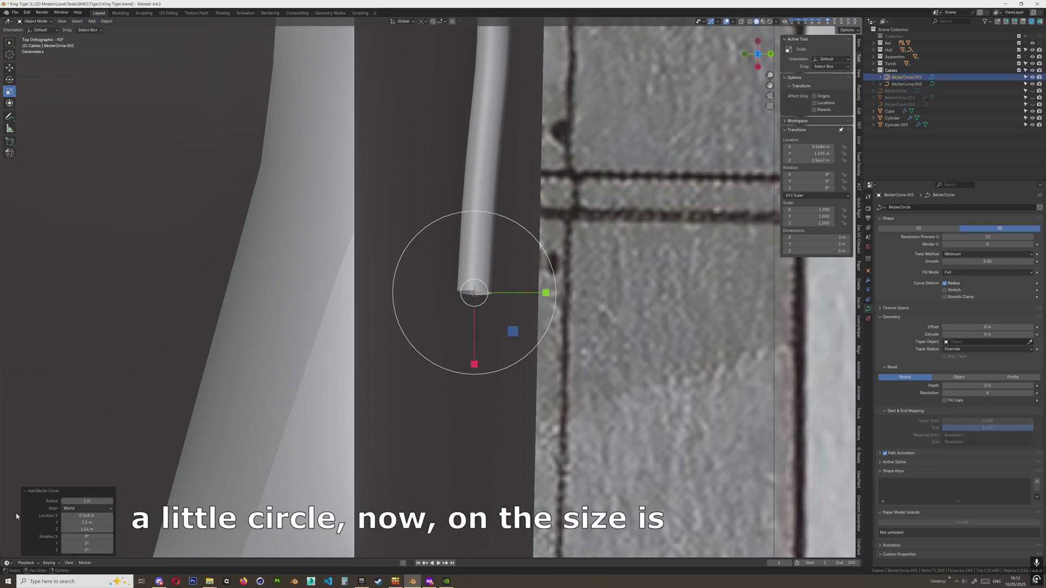
pyautogui.click(84, 500)
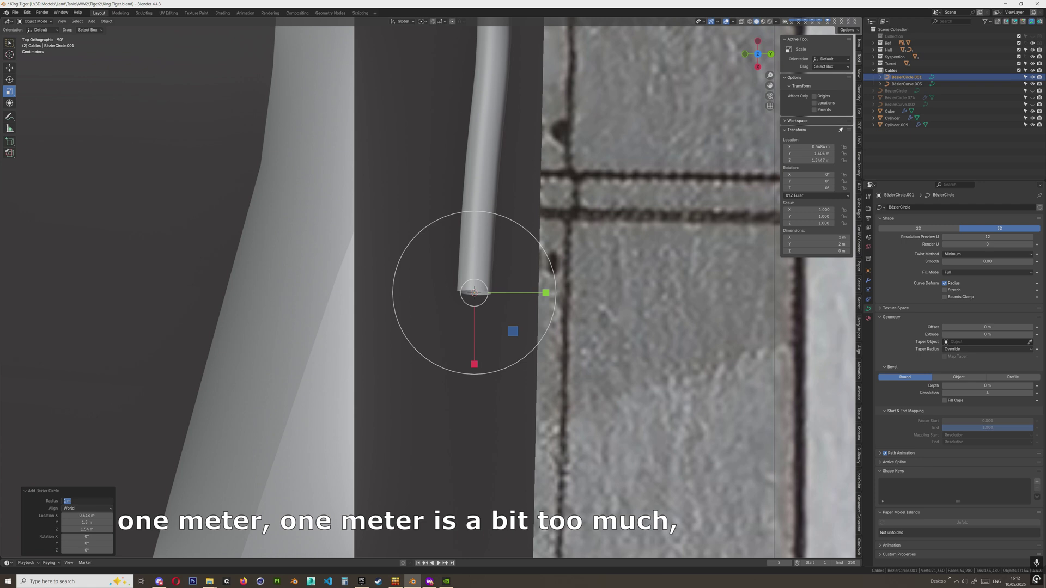
pyautogui.write('0.')
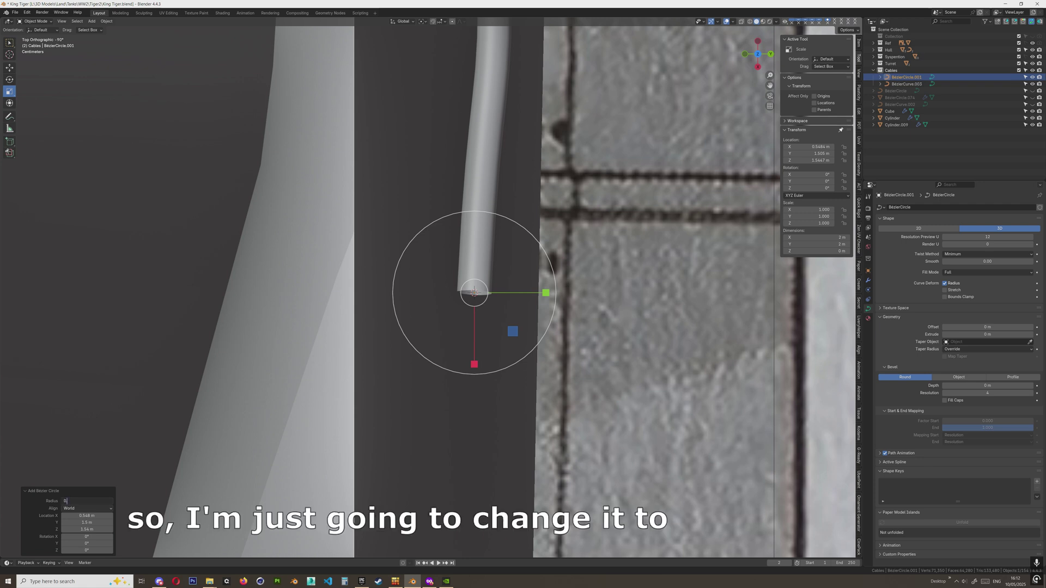
pyautogui.write('02')
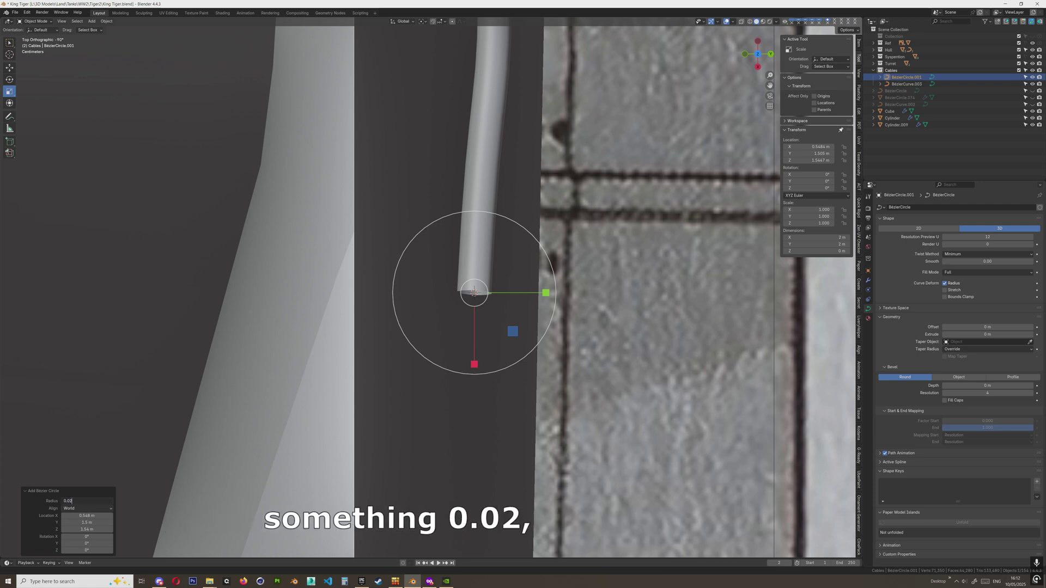
pyautogui.press('Return')
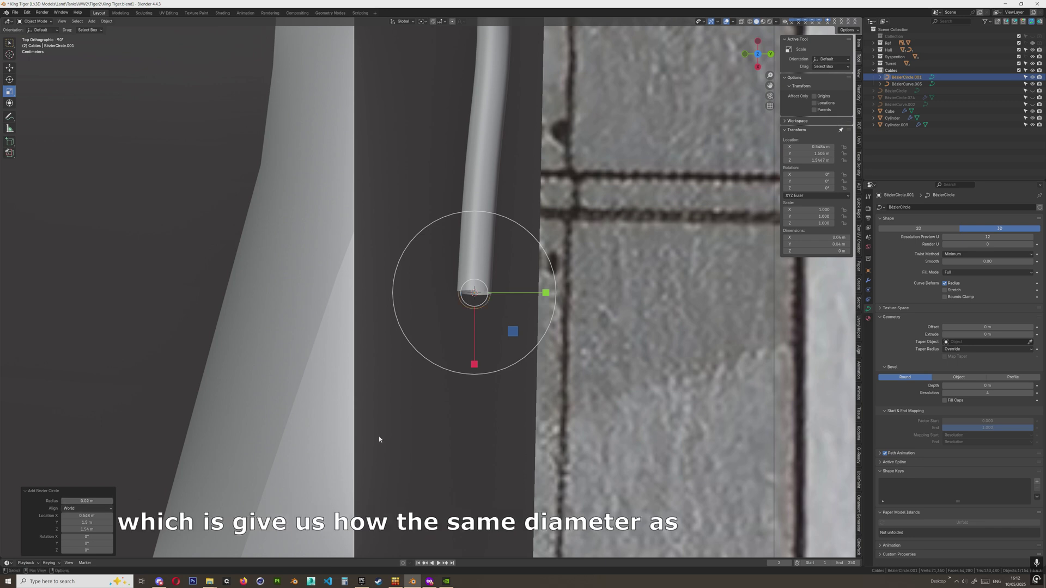
# In Edit Mode, scale the Bezier circle down to about 0.21 of its size, centred within the cable's cross-section
pyautogui.keyDown('shift'); pyautogui.moveTo(453, 296); pyautogui.dragTo(414, 292, button='middle'); pyautogui.keyUp('shift')
pyautogui.scroll(4, 413, 292)
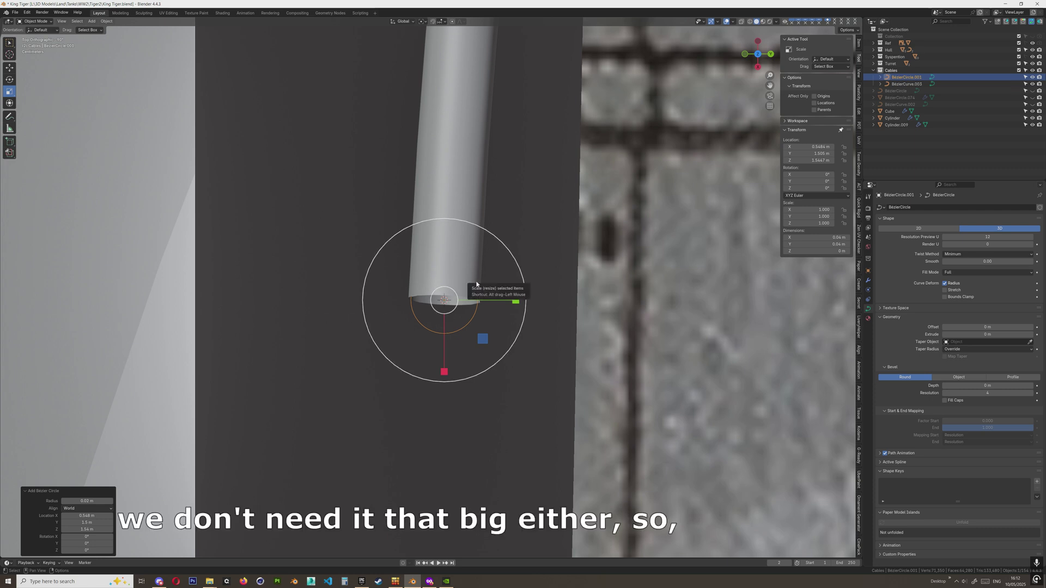
pyautogui.keyDown('shift'); pyautogui.moveTo(459, 274); pyautogui.dragTo(454, 282, button='middle'); pyautogui.keyUp('shift')
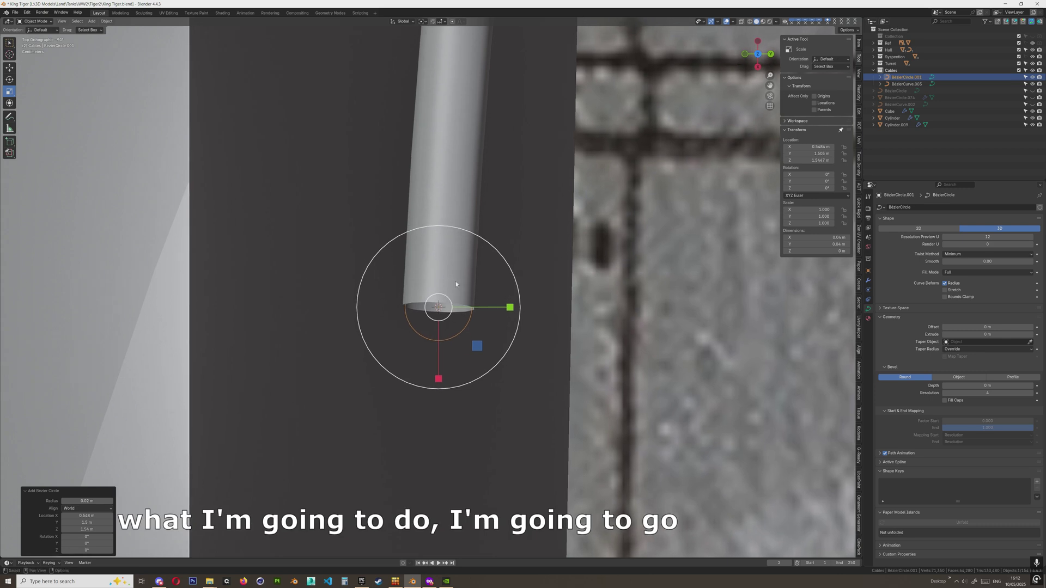
pyautogui.press('Tab')
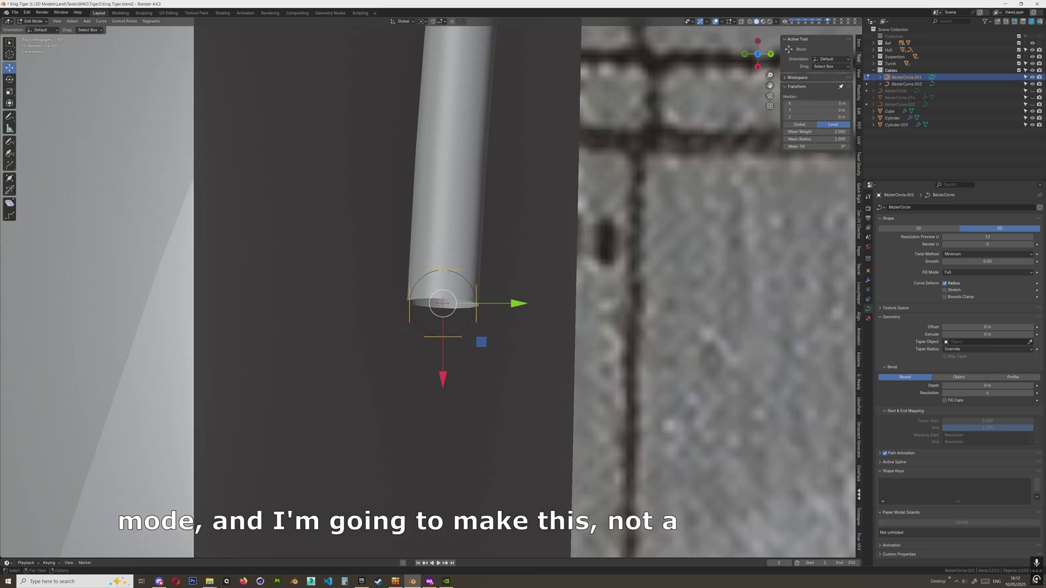
pyautogui.scroll(3, 429, 286)
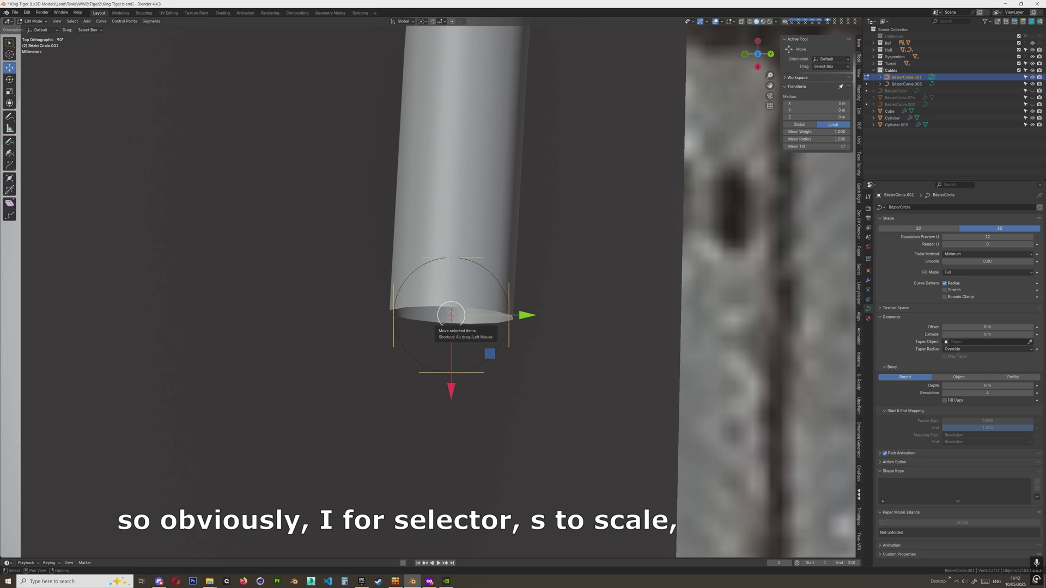
pyautogui.press('s')
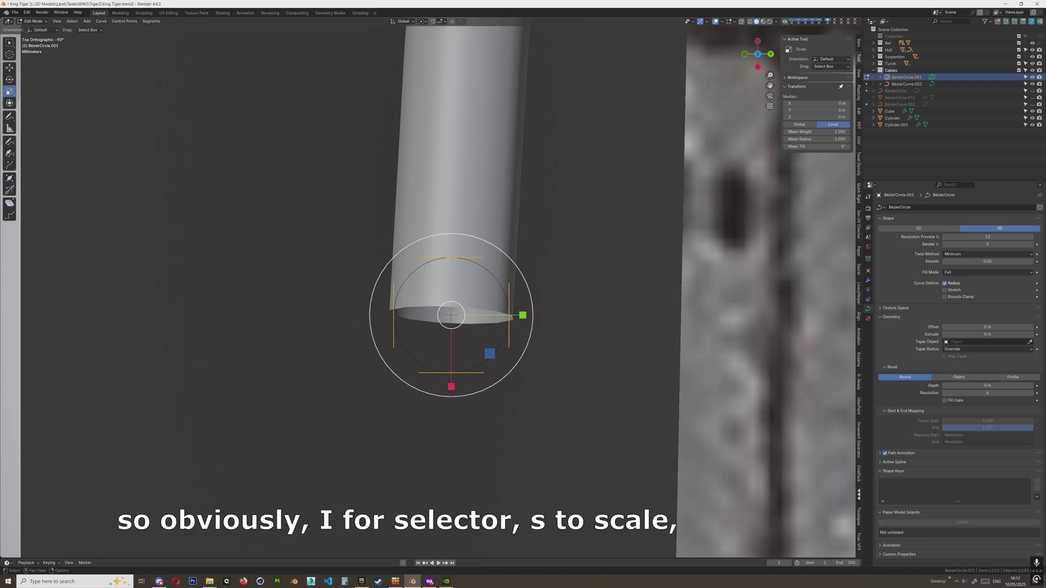
pyautogui.moveTo(502, 252); pyautogui.dragTo(463, 300)
pyautogui.scroll(4, 463, 300)
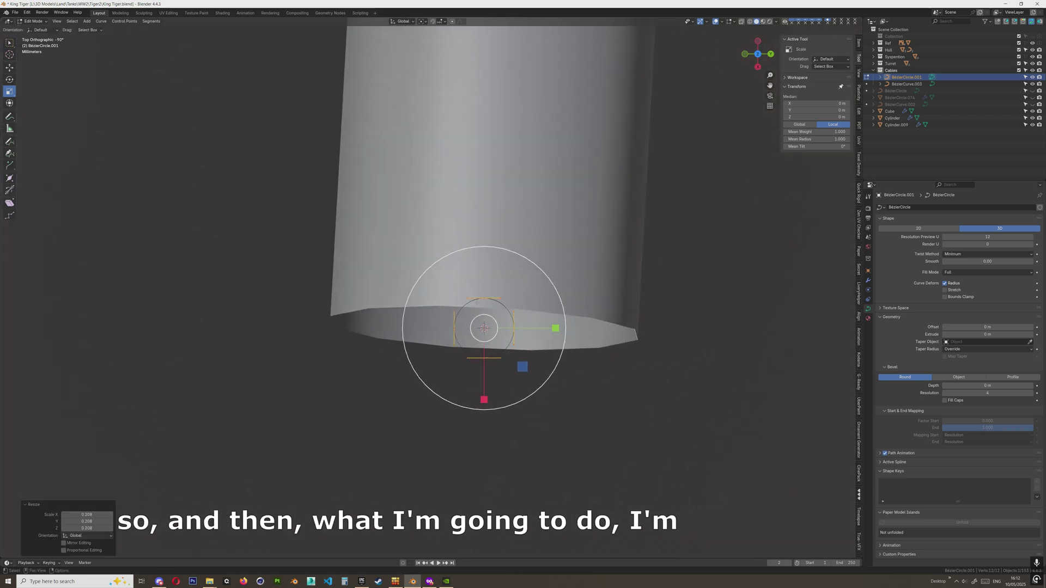
# Duplicate the small circle in place and move the copy about 0.0093 m along negative X, clear of the centre circle
pyautogui.click(9, 68)
pyautogui.keyDown('shift'); pyautogui.moveTo(490, 327); pyautogui.dragTo(421, 271, button='middle'); pyautogui.keyUp('shift')
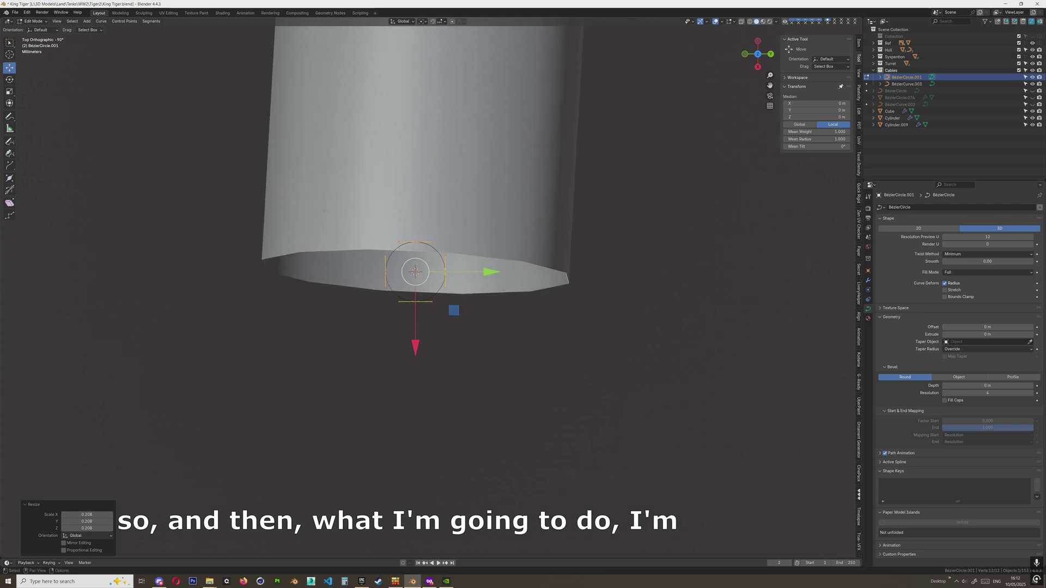
pyautogui.keyDown('shift'); pyautogui.moveTo(345, 228); pyautogui.dragTo(373, 264, button='middle'); pyautogui.keyUp('shift')
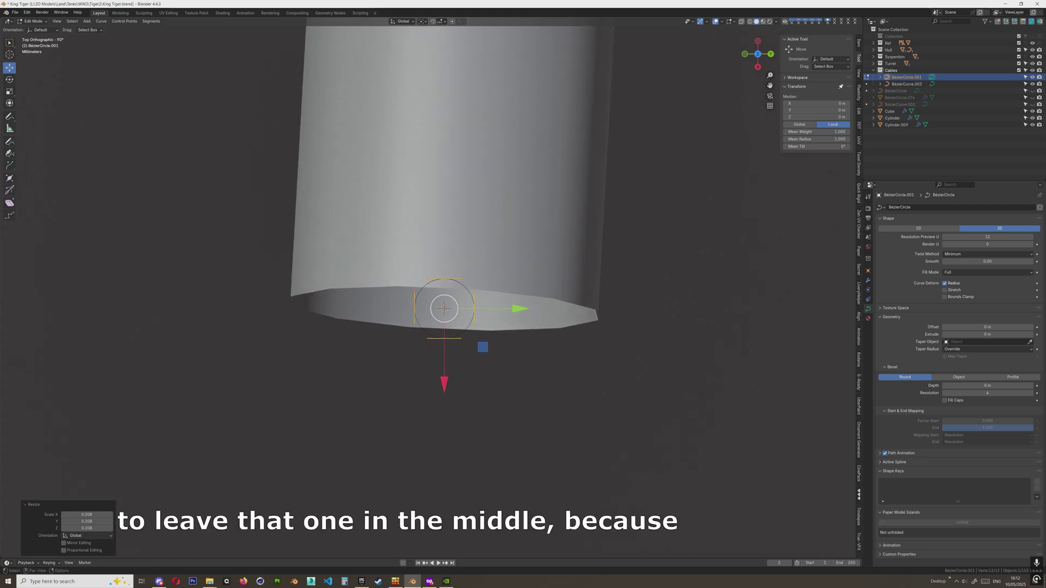
pyautogui.scroll(-2, 431, 288)
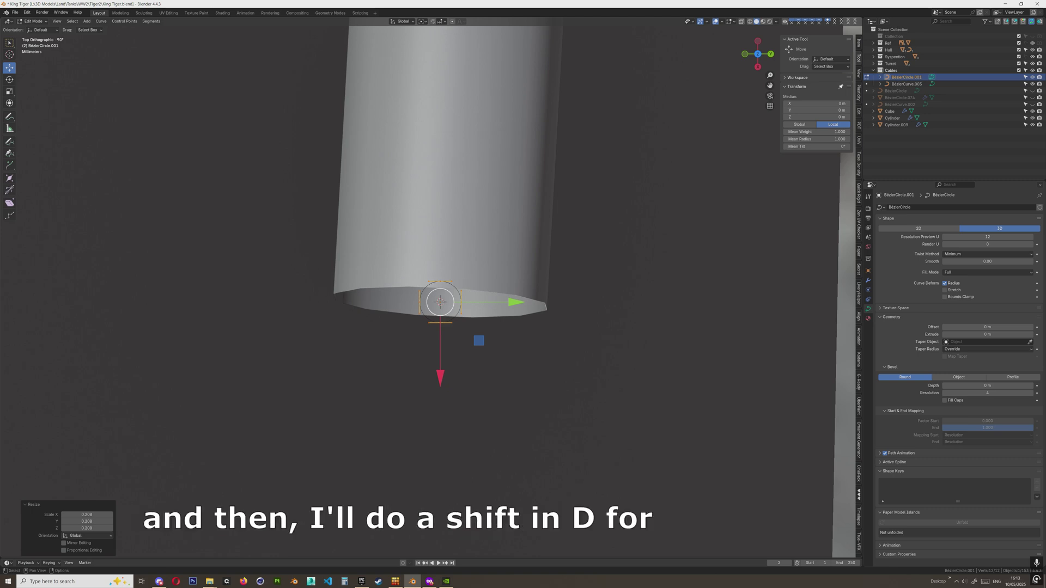
pyautogui.hotkey('shift', 'd')
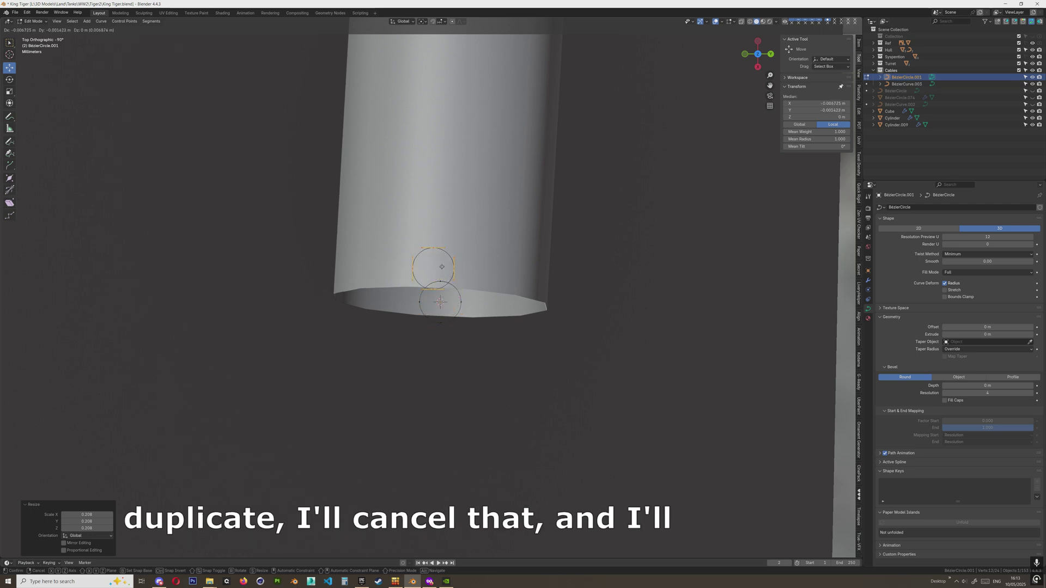
pyautogui.rightClick(441, 266)
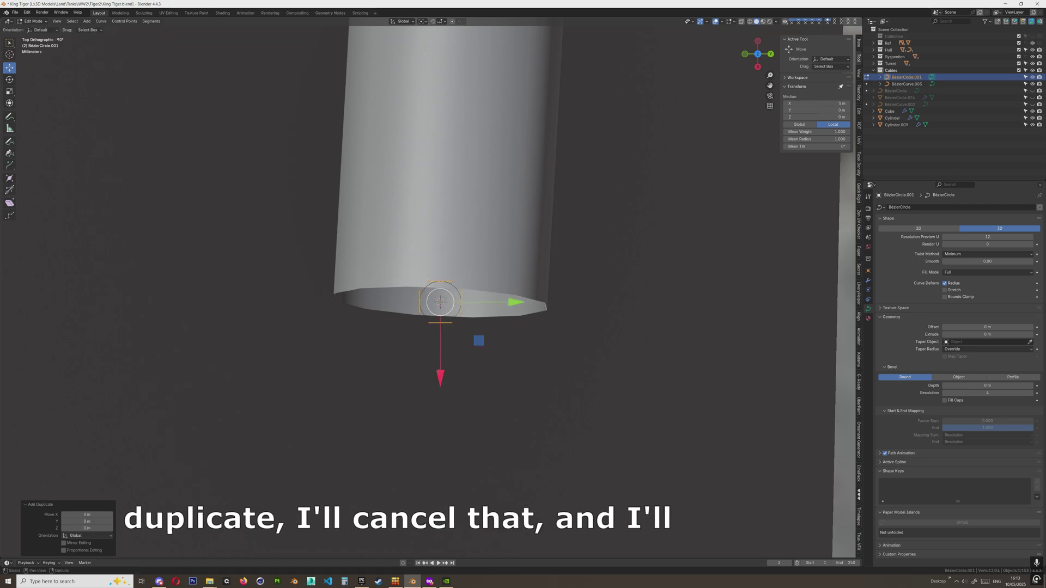
pyautogui.moveTo(441, 375); pyautogui.dragTo(453, 324)
pyautogui.keyDown('shift'); pyautogui.moveTo(476, 293); pyautogui.dragTo(476, 321, button='middle'); pyautogui.keyUp('shift')
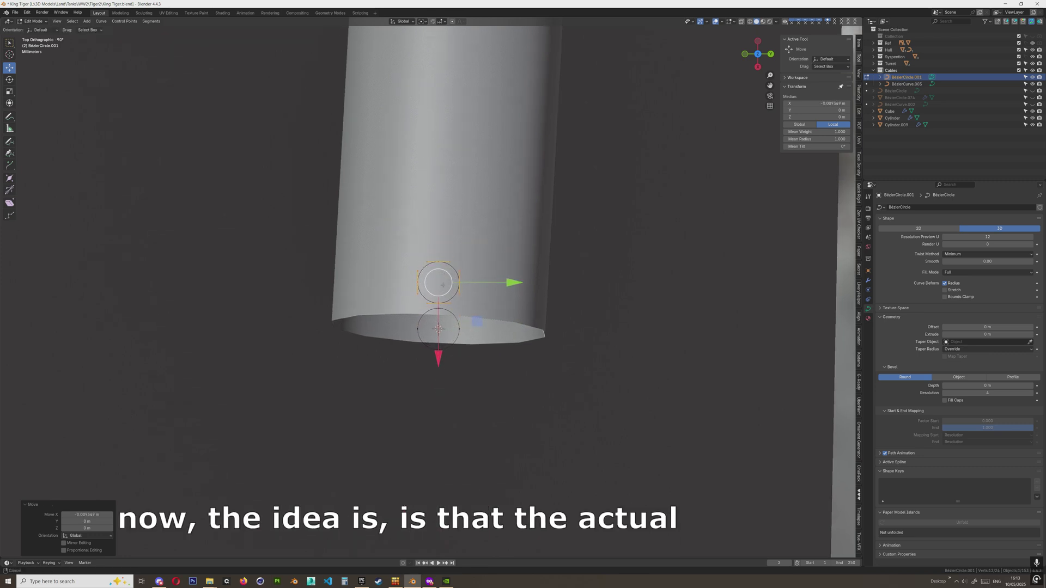
# Lengthen the handles of the copied circle's outermost control point to flatten and broaden its outer side
pyautogui.scroll(7, 477, 321)
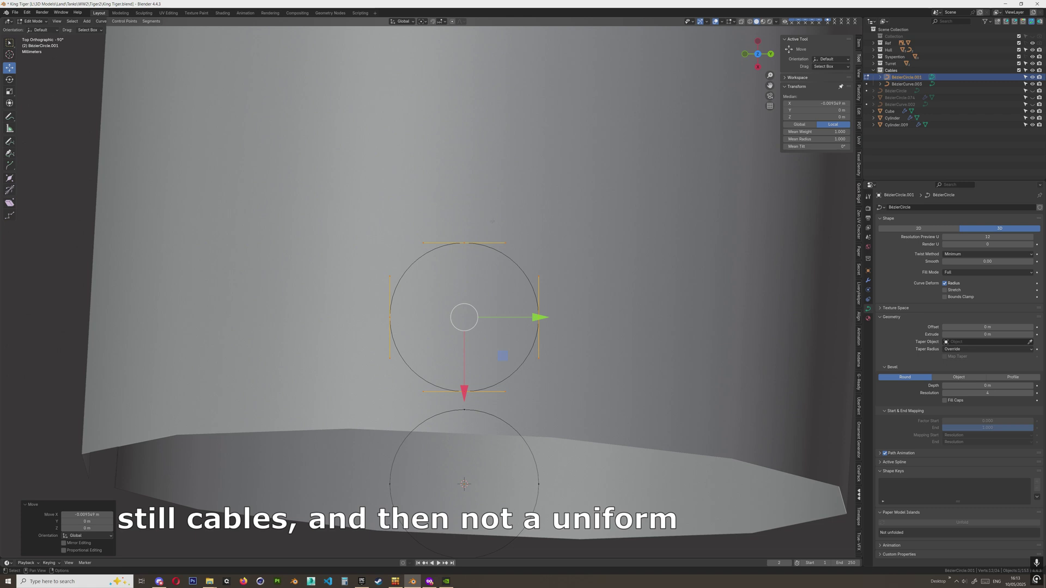
pyautogui.moveTo(492, 221); pyautogui.dragTo(444, 272)
pyautogui.keyDown('shift'); pyautogui.moveTo(442, 280); pyautogui.dragTo(440, 292, button='middle'); pyautogui.keyUp('shift')
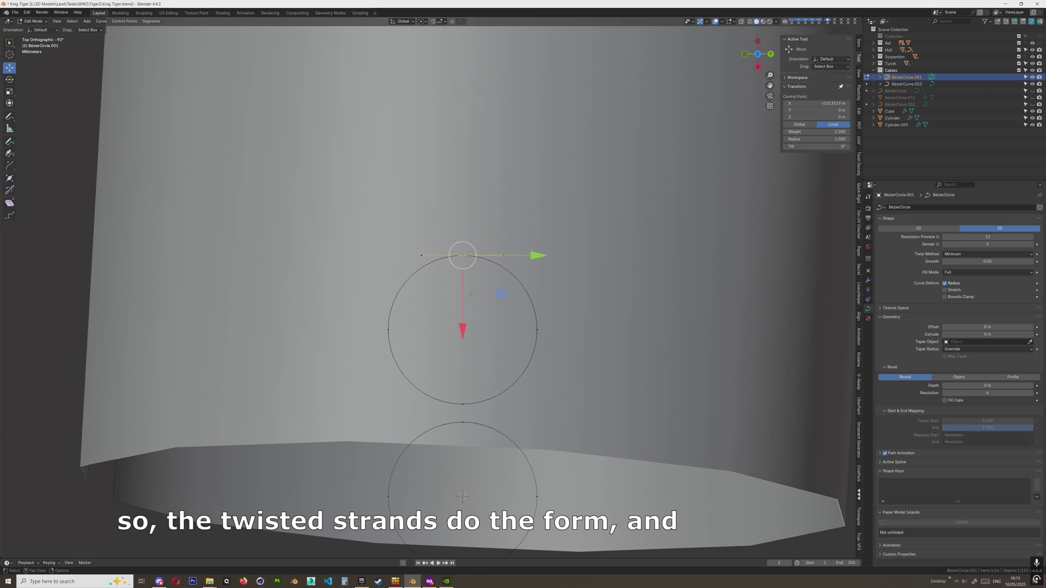
pyautogui.press('s')
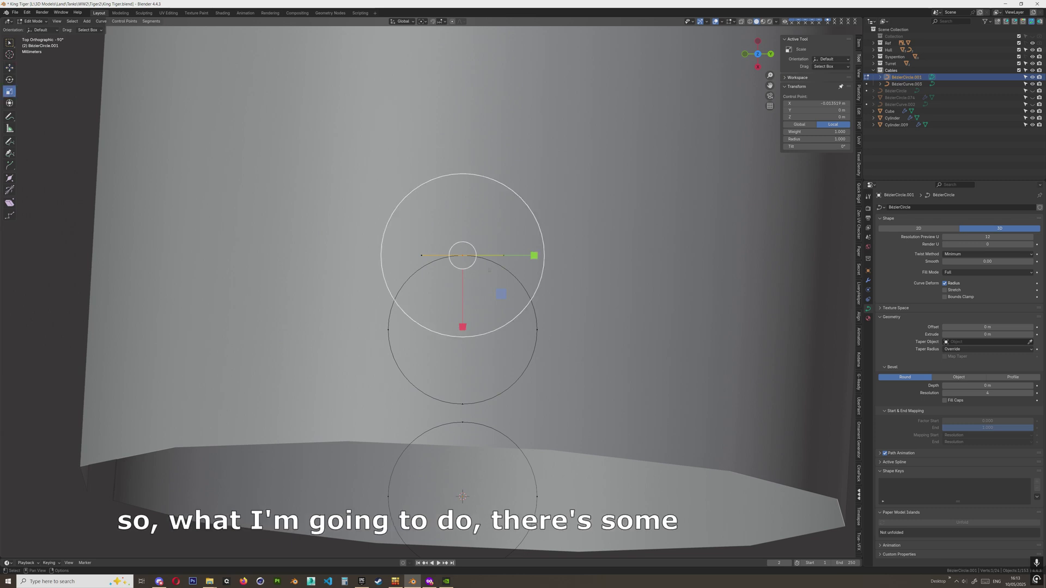
pyautogui.moveTo(530, 224); pyautogui.dragTo(581, 202)
# Move the copy's innermost control point about 0.0005 m toward the centre circle and shorten its handles into a tapered tip
pyautogui.click(463, 404)
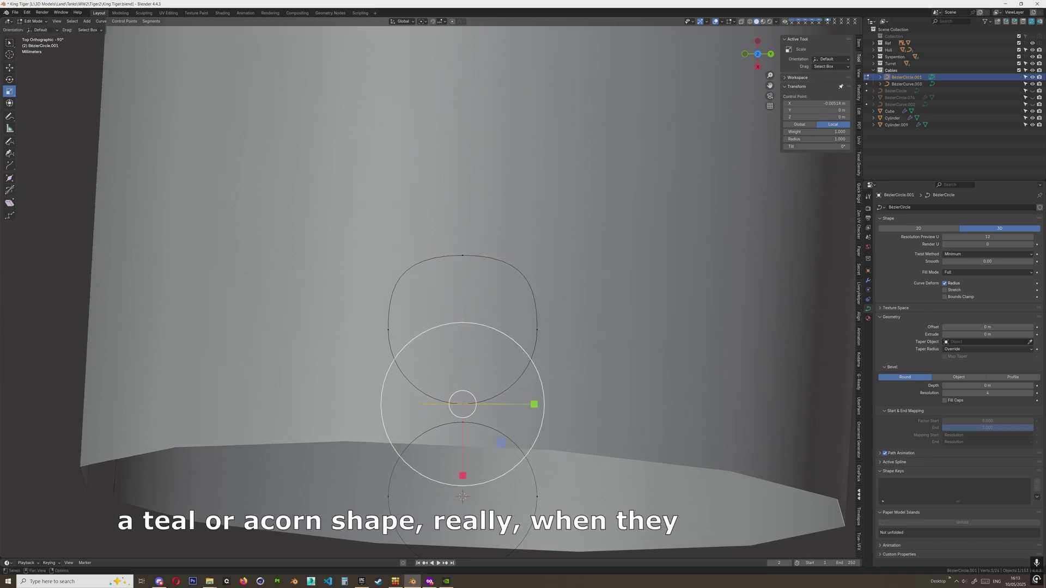
pyautogui.press('g')
pyautogui.moveTo(462, 480); pyautogui.dragTo(462, 488)
pyautogui.press('s')
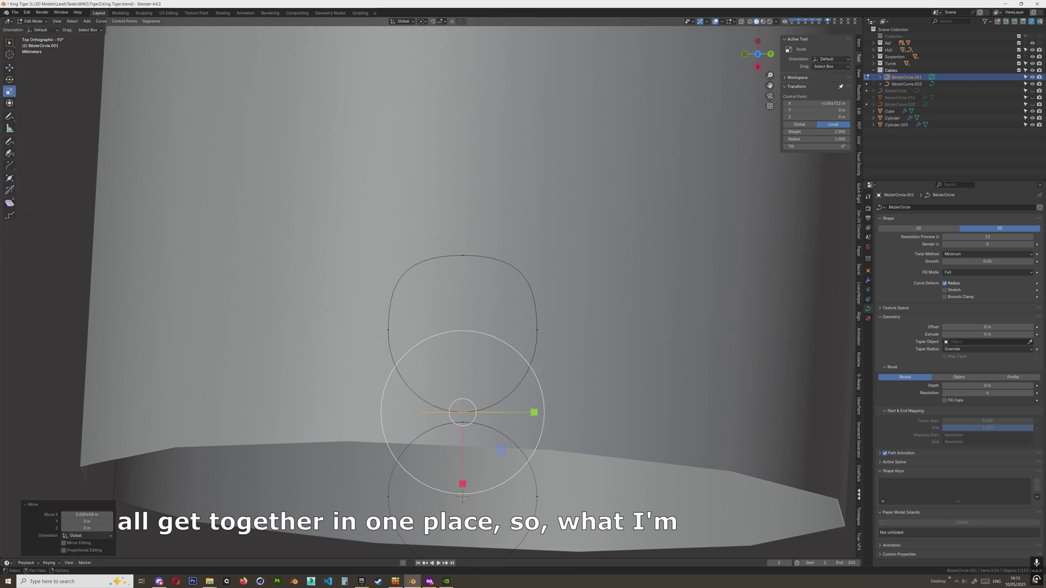
pyautogui.moveTo(544, 401); pyautogui.dragTo(498, 405)
# Scale the copy's two side control points closer together and spread their outer handles slightly apart for an acorn shape
pyautogui.moveTo(575, 305); pyautogui.dragTo(384, 348)
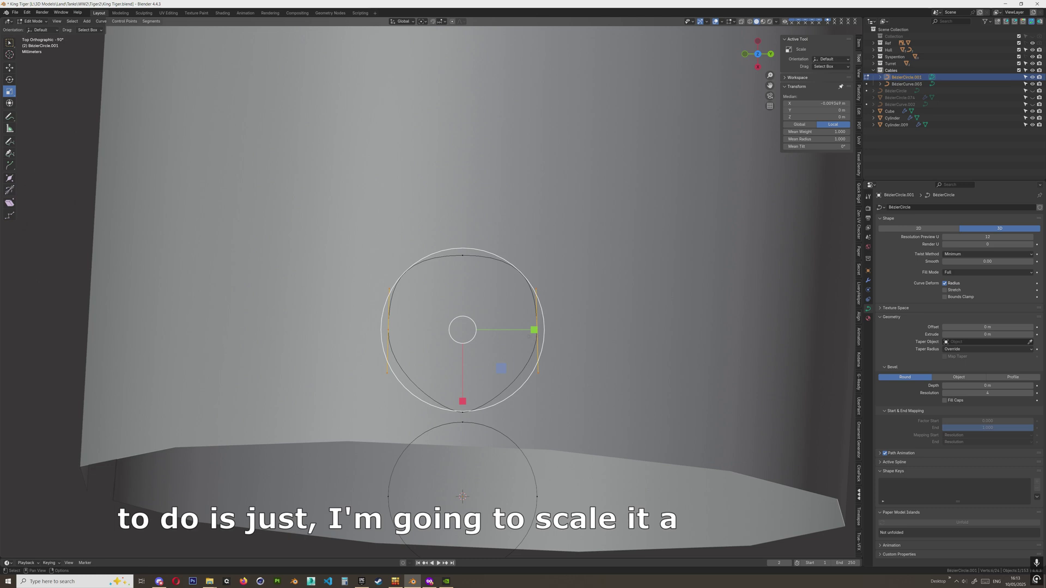
pyautogui.moveTo(529, 336); pyautogui.dragTo(519, 336)
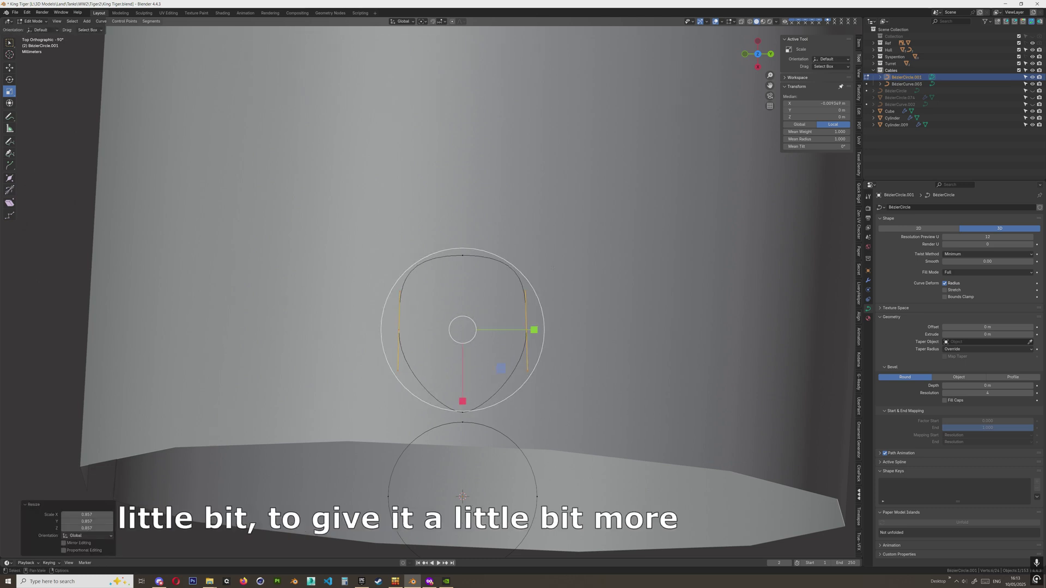
pyautogui.click(527, 292)
pyautogui.hotkey('shift', 'space')
pyautogui.press('g')
pyautogui.moveTo(576, 291); pyautogui.dragTo(580, 291)
pyautogui.click(398, 330)
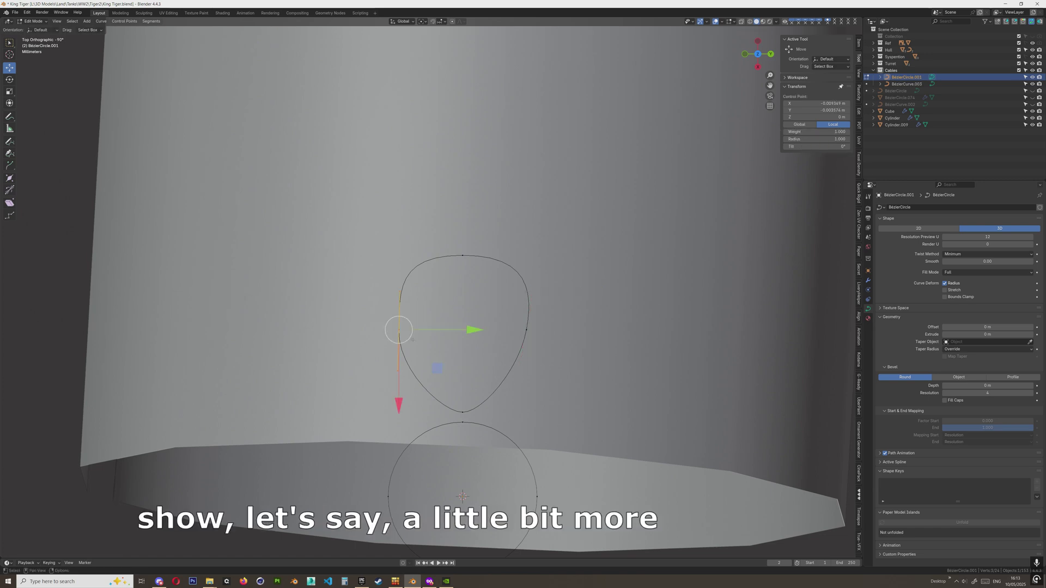
pyautogui.click(400, 293)
pyautogui.moveTo(473, 292); pyautogui.dragTo(465, 292)
# Nudge the acorn profile's outermost control point very slightly along the X axis
pyautogui.keyDown('shift'); pyautogui.moveTo(450, 326); pyautogui.dragTo(471, 283, button='middle'); pyautogui.keyUp('shift')
pyautogui.scroll(-3, 471, 284)
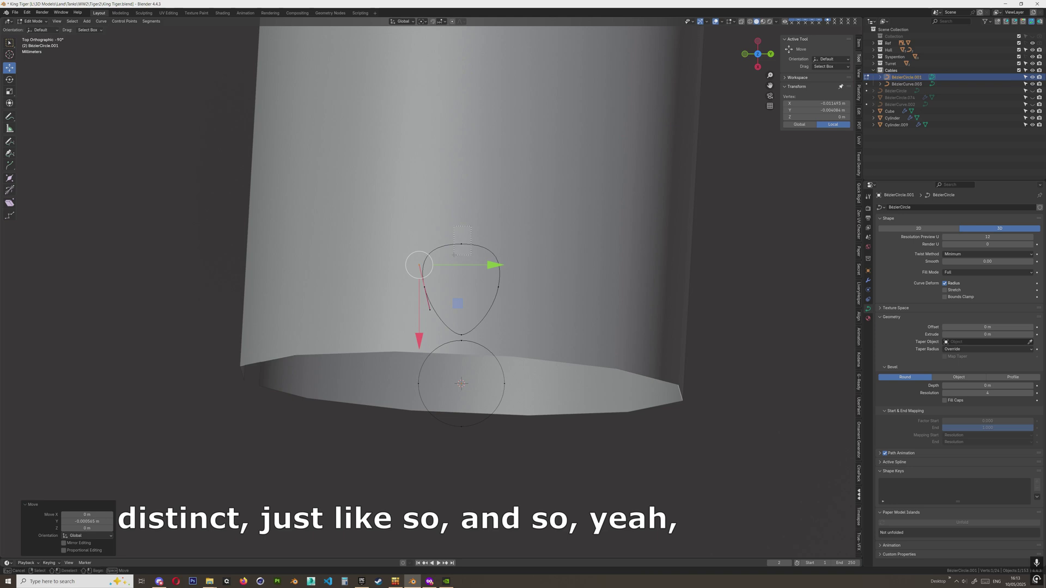
pyautogui.click(461, 241)
pyautogui.scroll(2, 469, 207)
pyautogui.moveTo(474, 299); pyautogui.dragTo(474, 298)
pyautogui.scroll(-2, 417, 295)
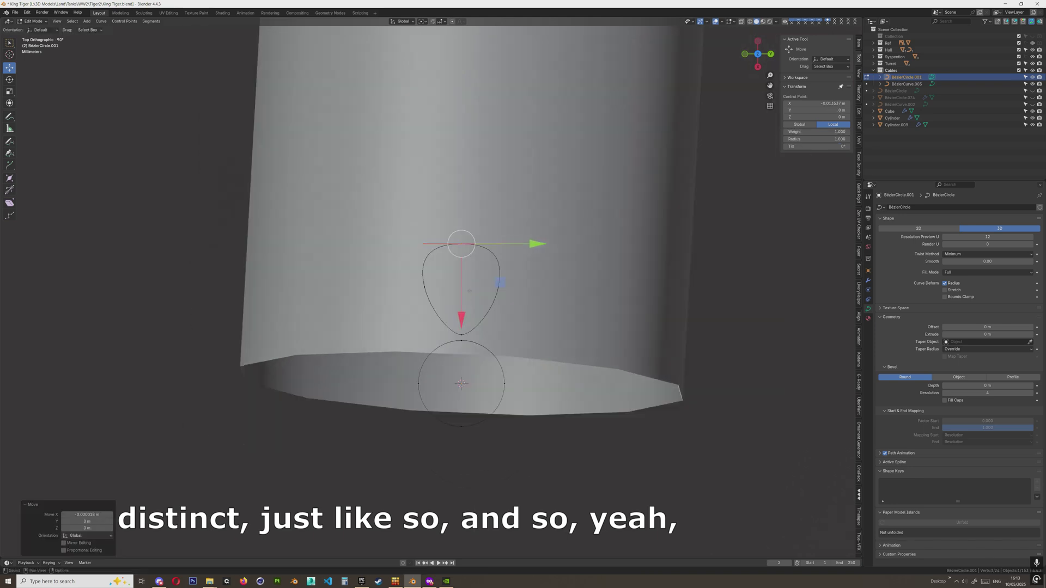
# Duplicate the whole acorn profile in place and set the transform pivot to the 3D Cursor for the Rotate tool
pyautogui.keyDown('shift'); pyautogui.moveTo(445, 303); pyautogui.dragTo(451, 321, button='middle'); pyautogui.keyUp('shift')
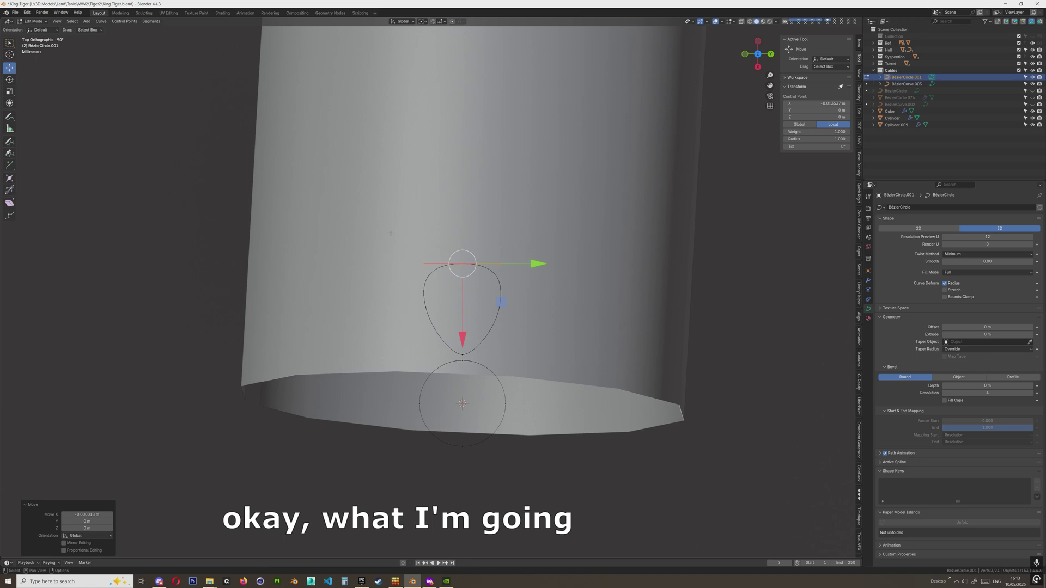
pyautogui.moveTo(392, 232); pyautogui.dragTo(522, 357)
pyautogui.moveTo(469, 342)
pyautogui.keyDown('shift'); pyautogui.mouseDown(button='middle')
pyautogui.moveTo(460, 351)
pyautogui.moveTo(477, 334)
pyautogui.mouseUp(button='middle'); pyautogui.keyUp('shift')
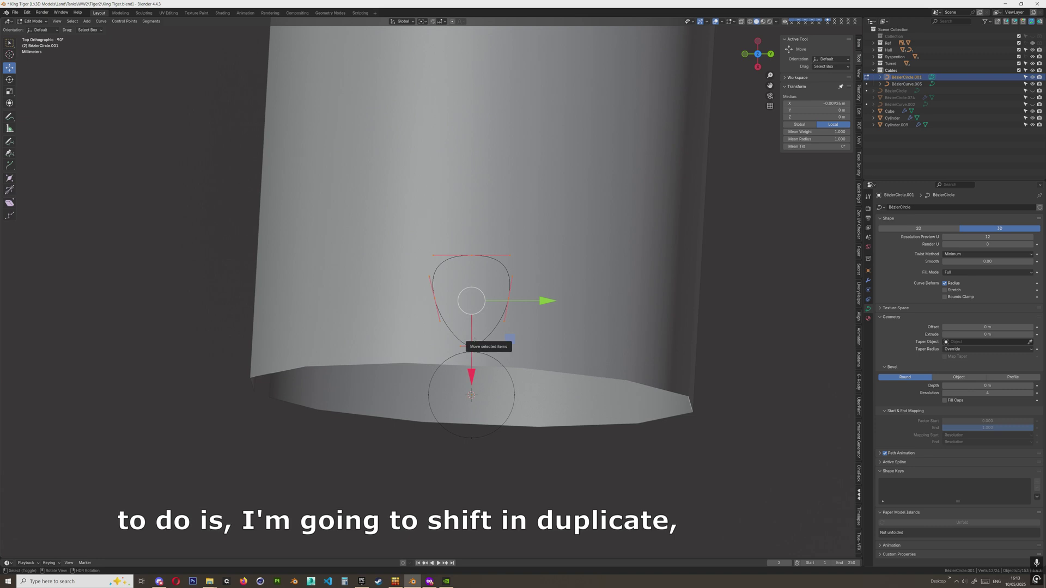
pyautogui.hotkey('shift', 'd')
pyautogui.rightClick(468, 322)
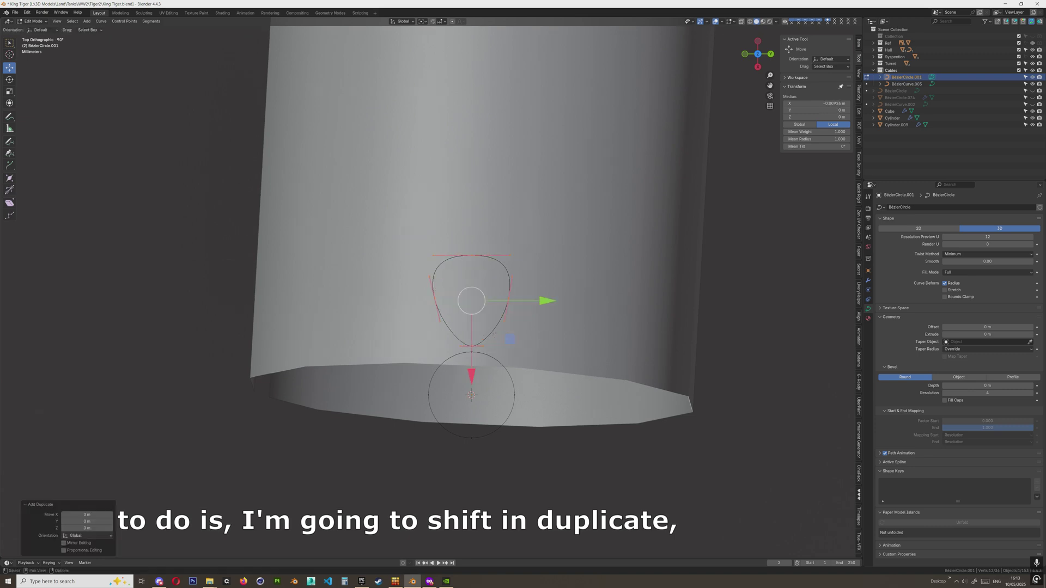
pyautogui.hotkey('shift', 'space')
pyautogui.press('r')
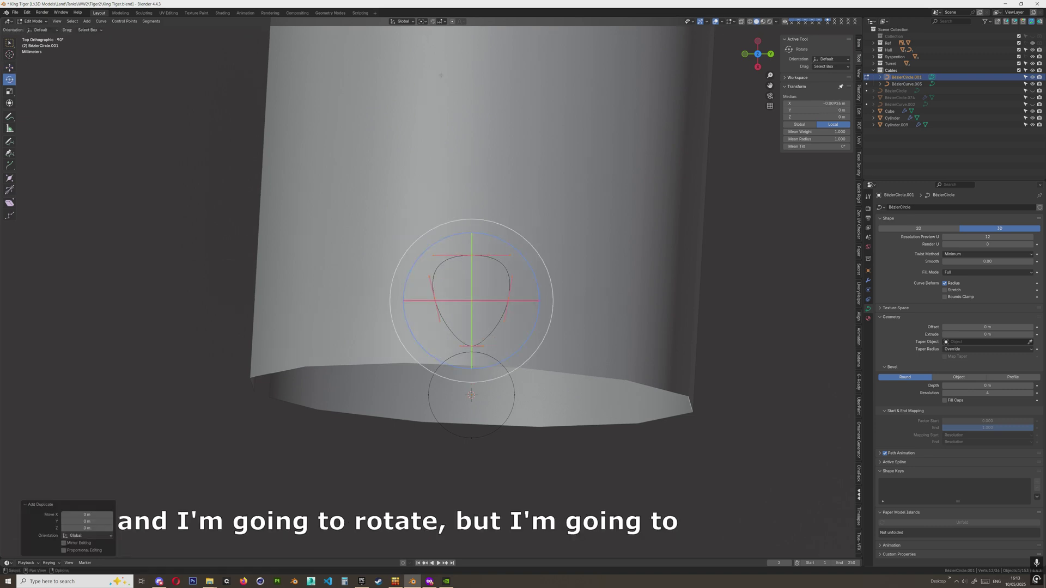
pyautogui.click(423, 21)
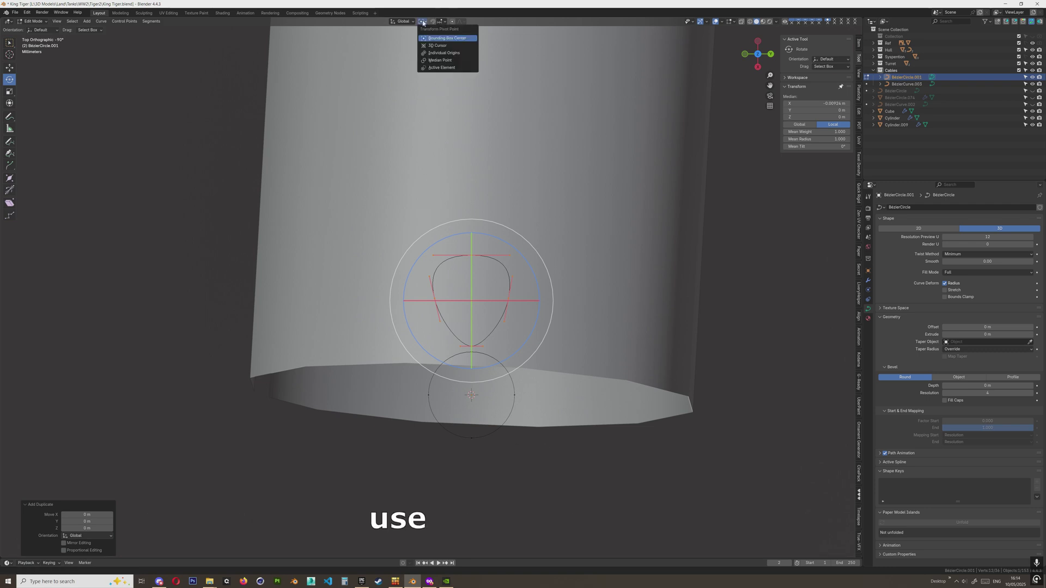
pyautogui.click(437, 46)
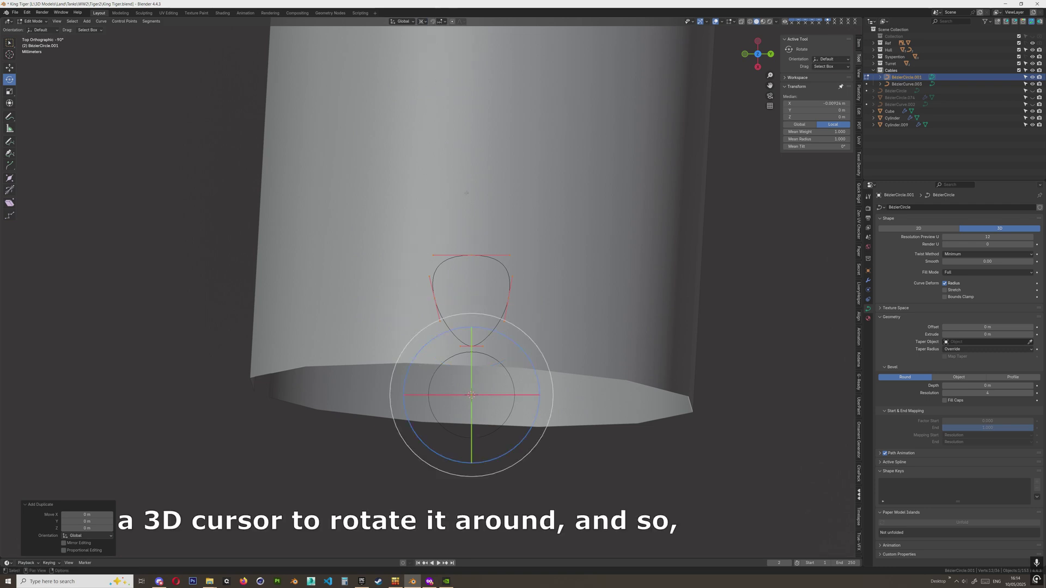
# Rotate the duplicated acorn profile about 45° counterclockwise around the 3D cursor so it sits beside the original strand
pyautogui.keyDown('shift'); pyautogui.moveTo(477, 287); pyautogui.dragTo(496, 210, button='middle'); pyautogui.keyUp('shift')
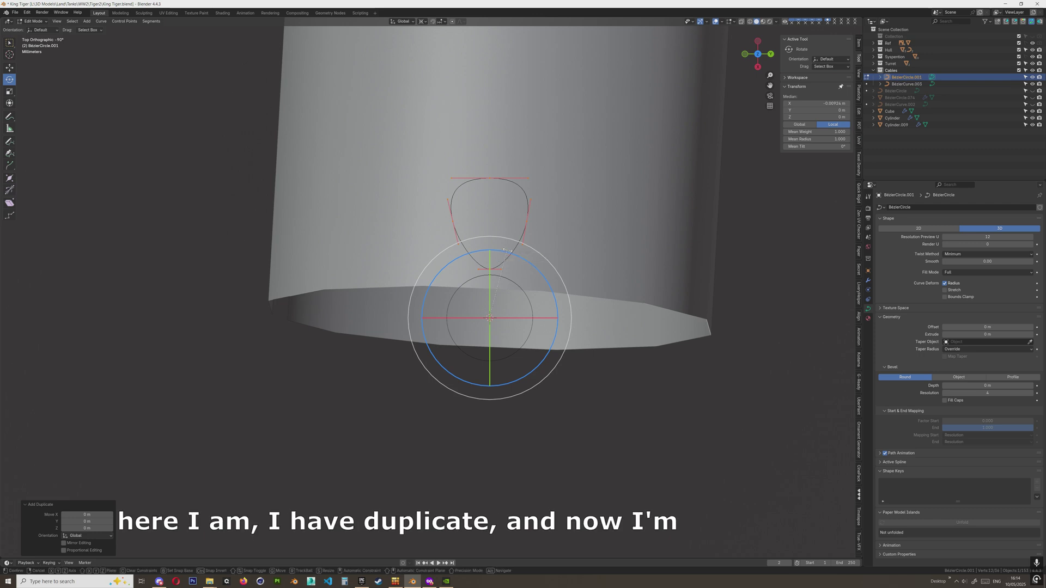
pyautogui.moveTo(490, 251); pyautogui.dragTo(452, 254)
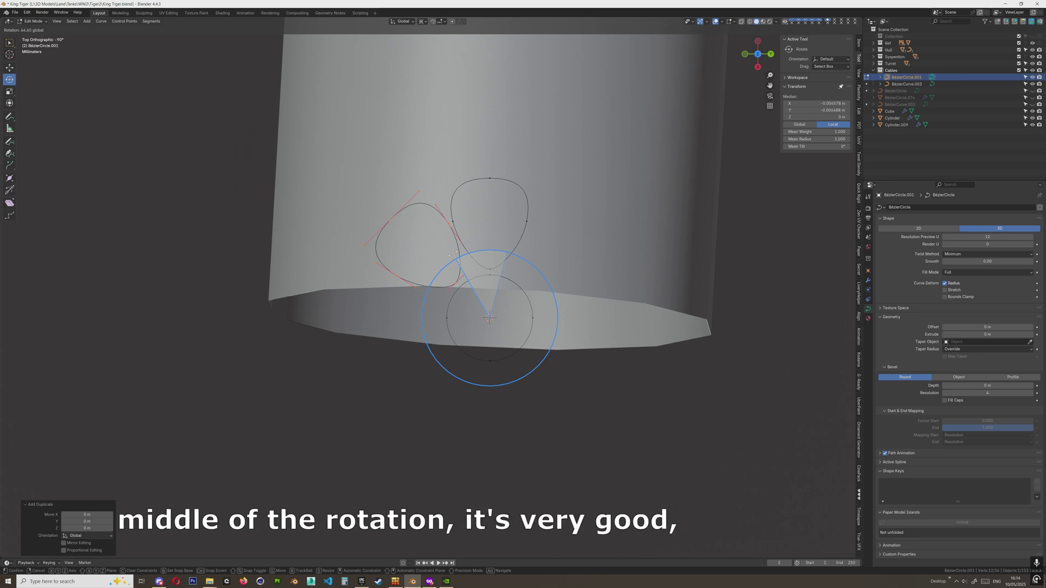
pyautogui.click(452, 254)
pyautogui.scroll(-4, 453, 254)
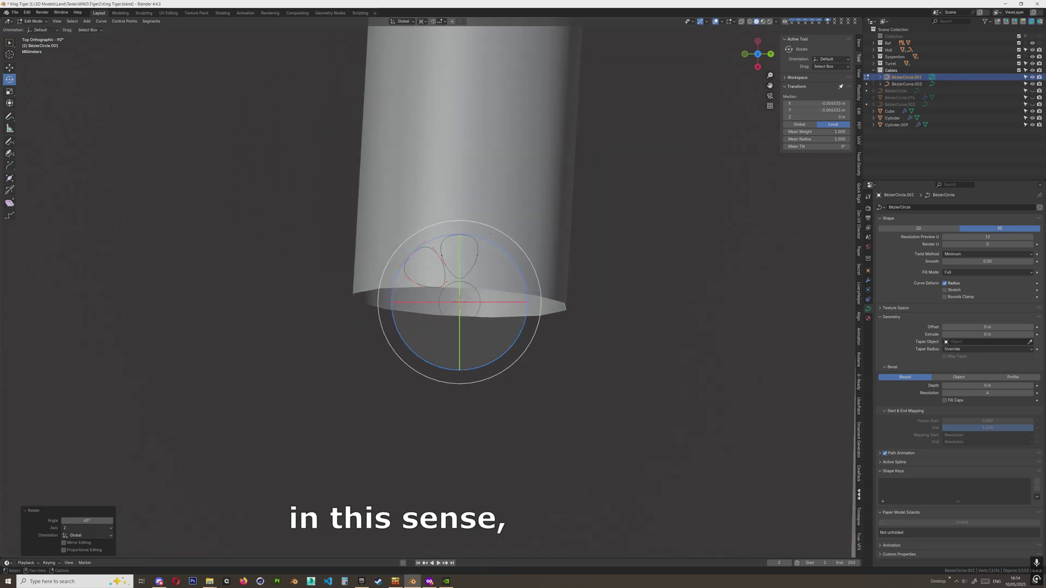
# Duplicate the rotated strand in place and rotate the copy about 45° around the centre circle to its left side
pyautogui.moveTo(446, 229); pyautogui.dragTo(451, 220, button='middle')
pyautogui.scroll(-6, 451, 220)
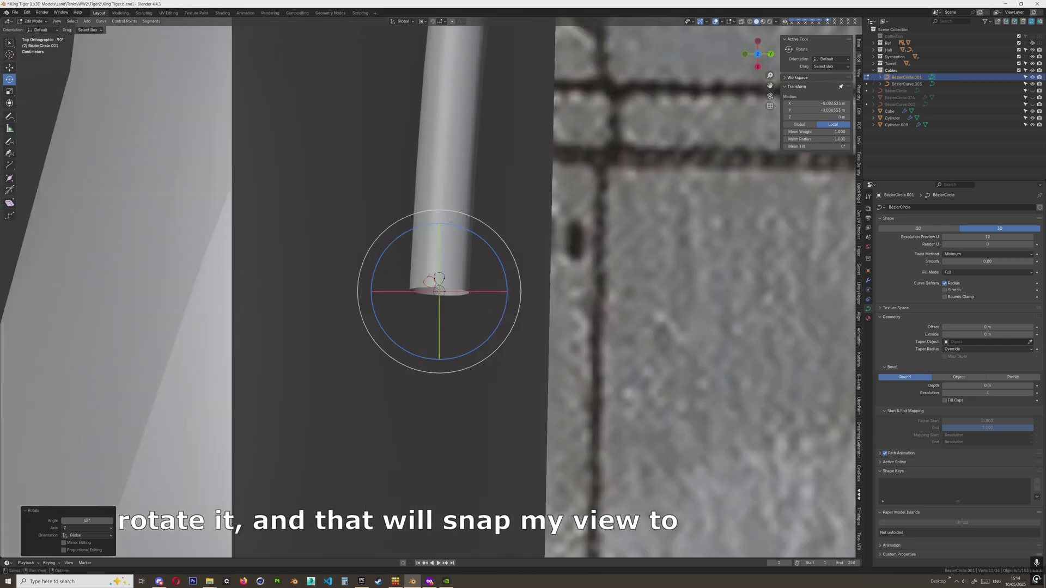
pyautogui.scroll(3, 448, 276)
pyautogui.scroll(12, 446, 277)
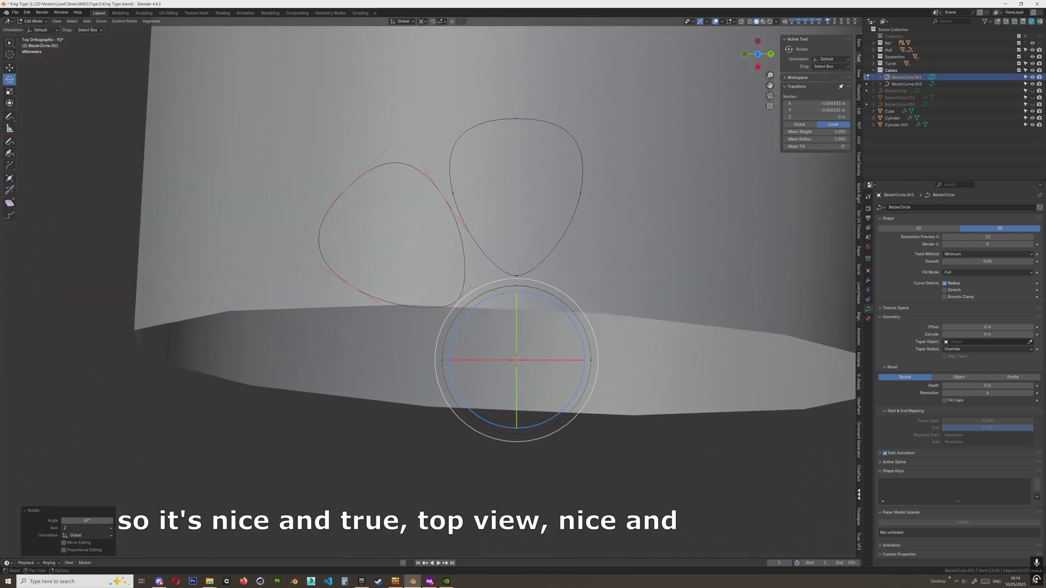
pyautogui.hotkey('shift', 'd')
pyautogui.rightClick(489, 303)
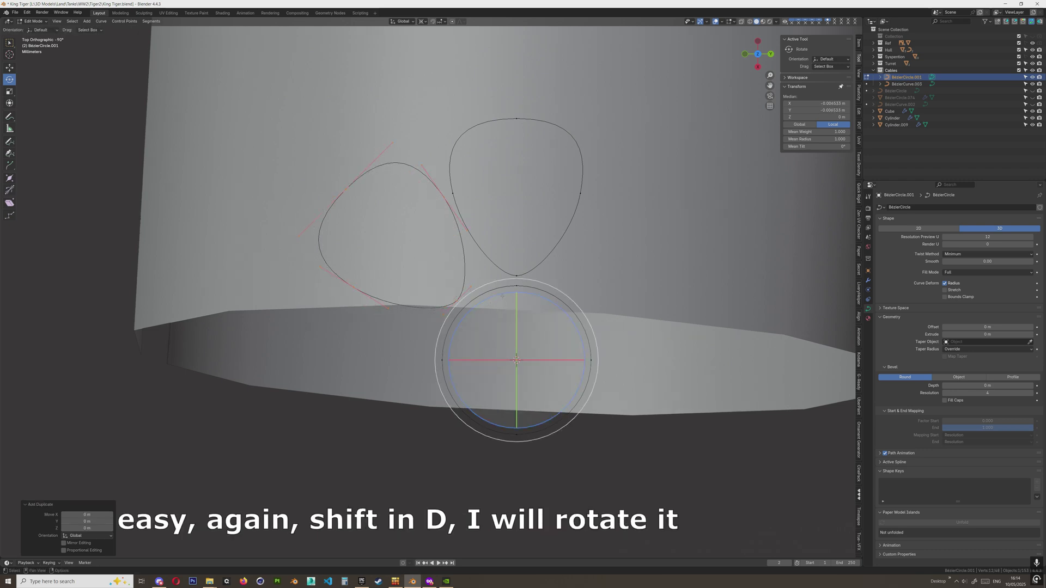
pyautogui.moveTo(494, 297); pyautogui.dragTo(530, 306)
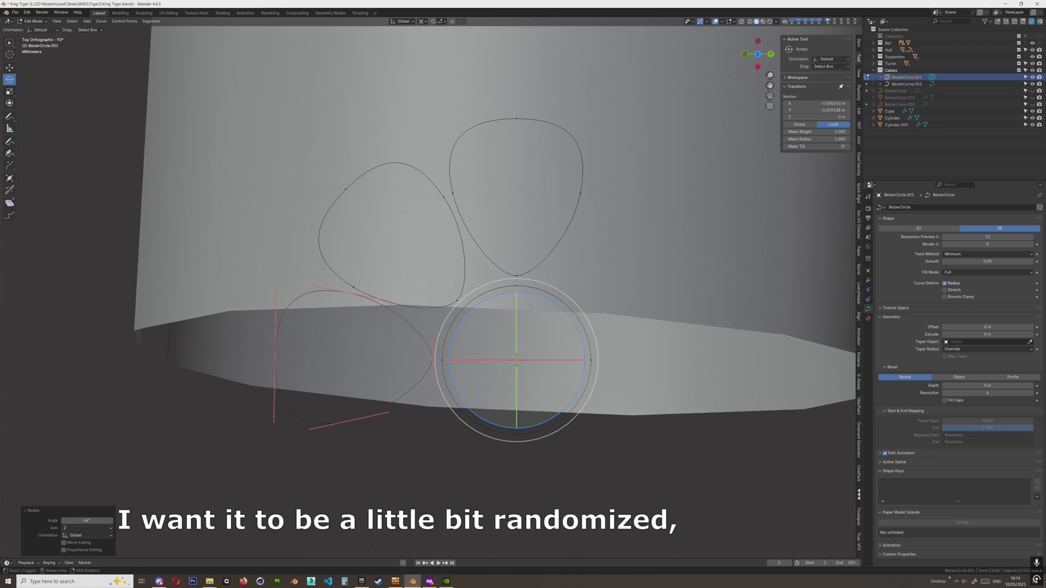
# Duplicate the left strand in place and rotate the copy counterclockwise around the 3D cursor to the circle's lower left
pyautogui.hotkey('shift', 'd')
pyautogui.rightClick(489, 315)
pyautogui.press('r')
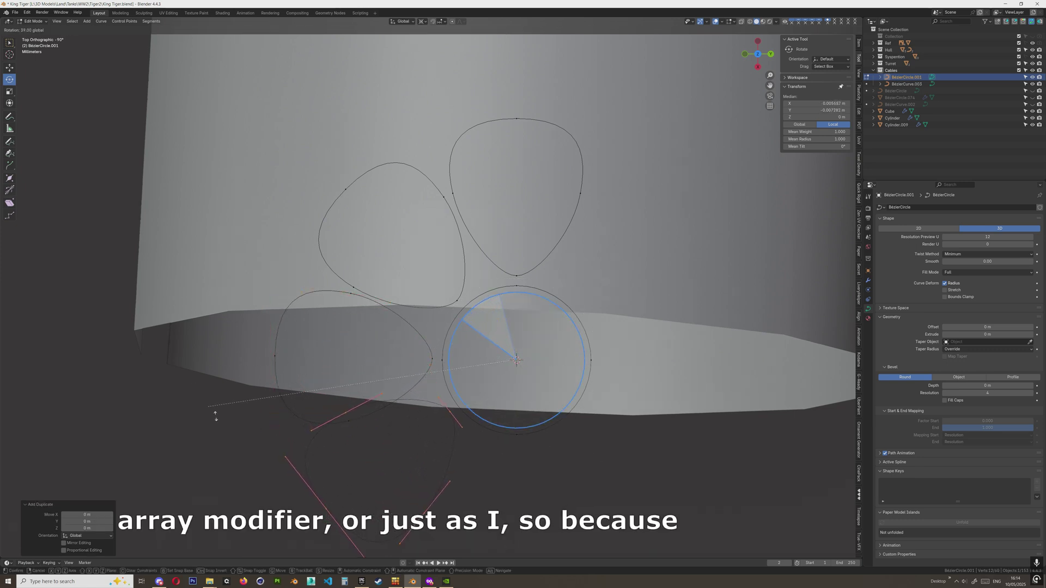
pyautogui.click(652, 402)
# Duplicate the lower-left strand in place and rotate the copy about 44° around the 3D cursor to directly below the circle
pyautogui.hotkey('shift', 'd')
pyautogui.press('Escape')
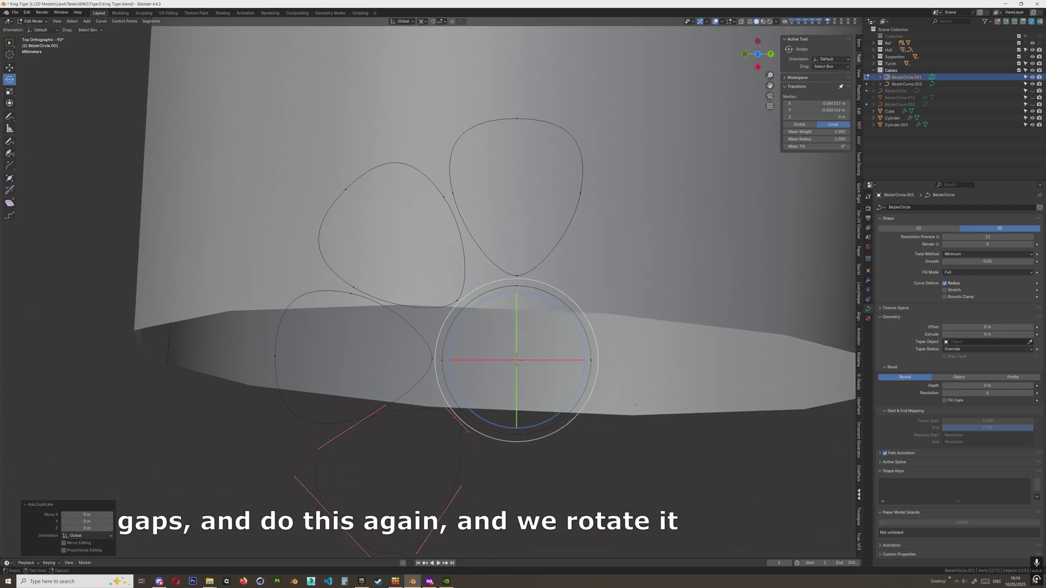
pyautogui.press('r')
pyautogui.press('r')
pyautogui.press('Escape')
pyautogui.press('r')
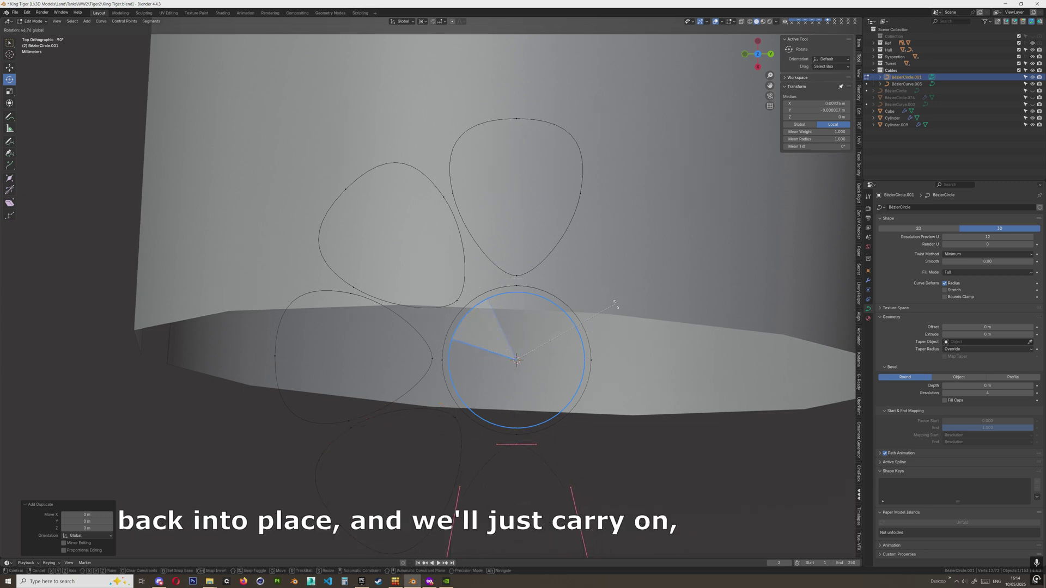
pyautogui.click(681, 470)
pyautogui.keyDown('shift'); pyautogui.moveTo(680, 470); pyautogui.dragTo(644, 398, button='middle'); pyautogui.keyUp('shift')
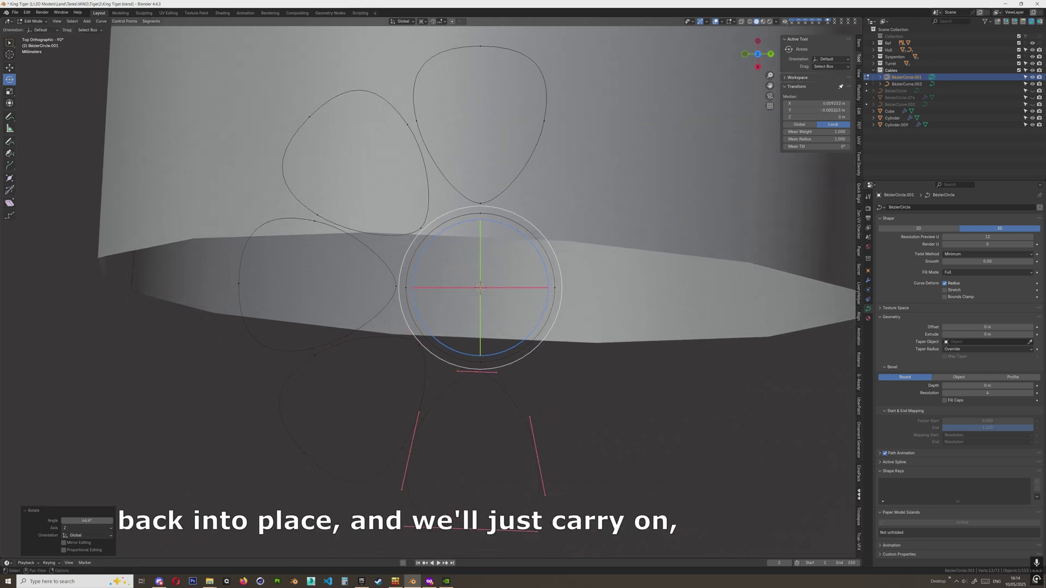
# Duplicate the bottom strand in place and rotate the copy about 45° around the 3D cursor to the circle's lower right
pyautogui.hotkey('shift', 's')
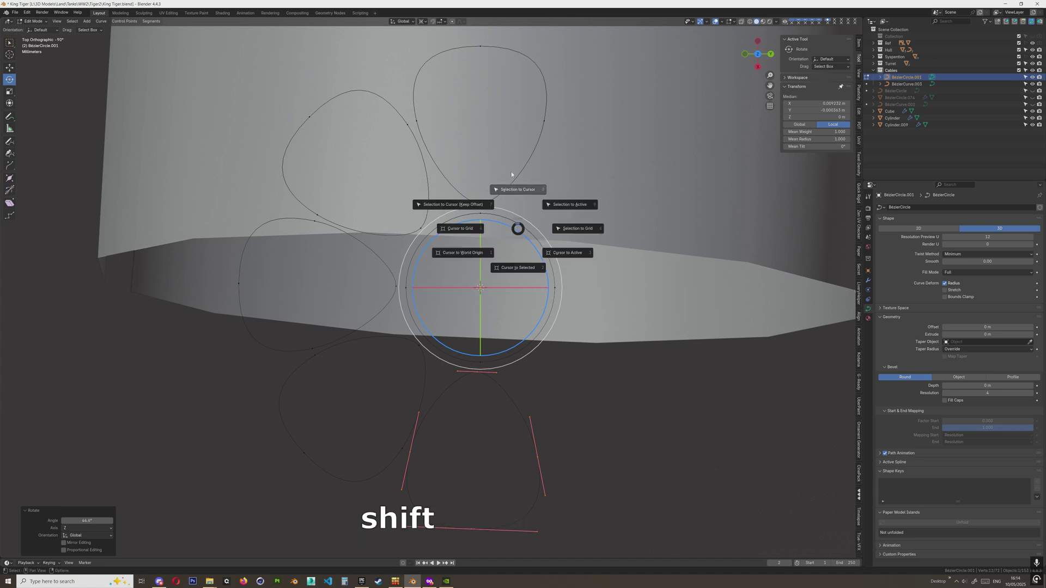
pyautogui.press('Escape')
pyautogui.hotkey('shift', 'd')
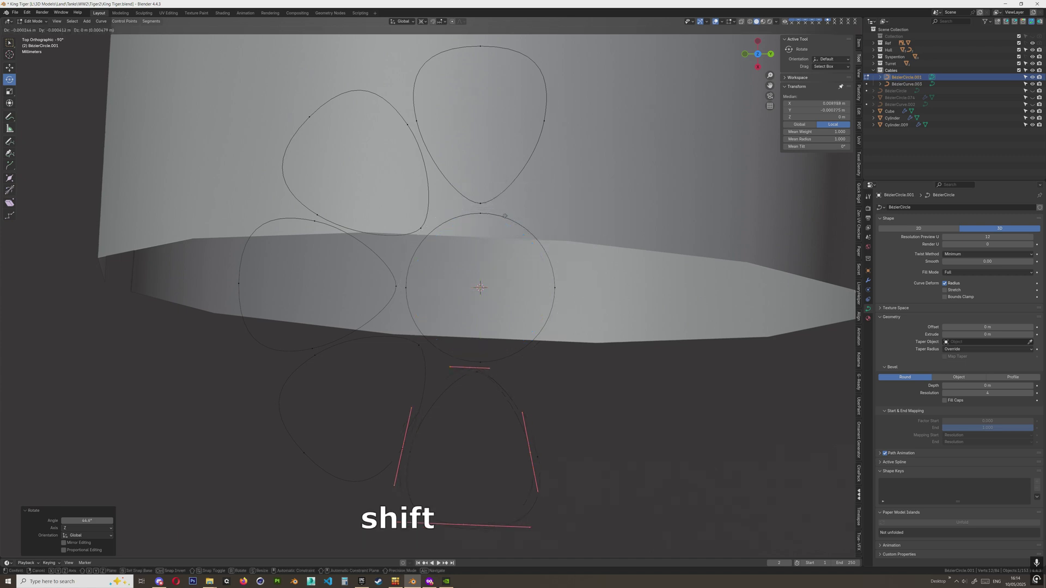
pyautogui.press('r')
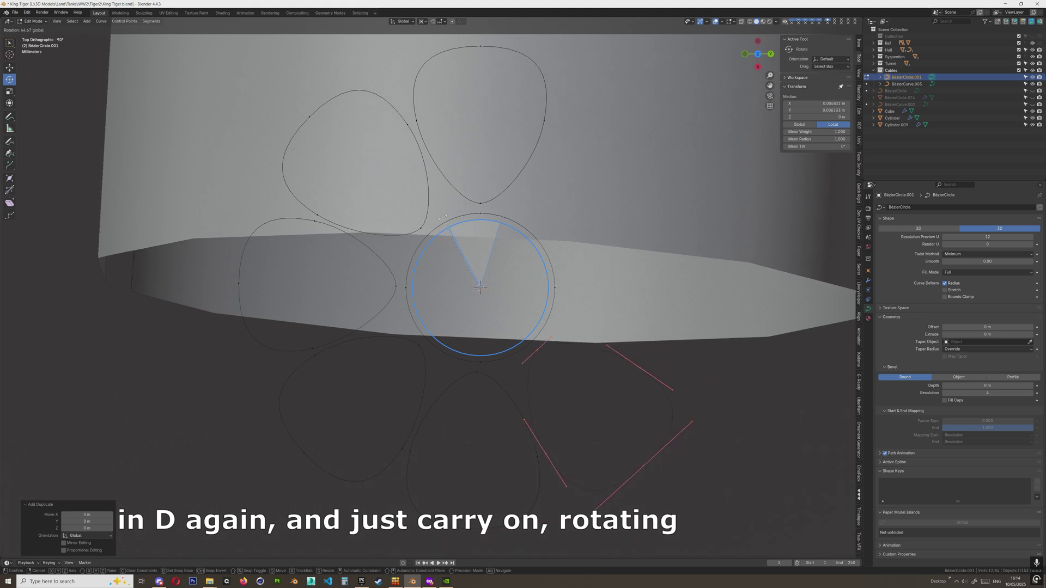
pyautogui.click(442, 217)
# Duplicate the lower-right strand in place and rotate the copy about 45° around the 3D cursor to the circle's right side
pyautogui.hotkey('shift', 'd')
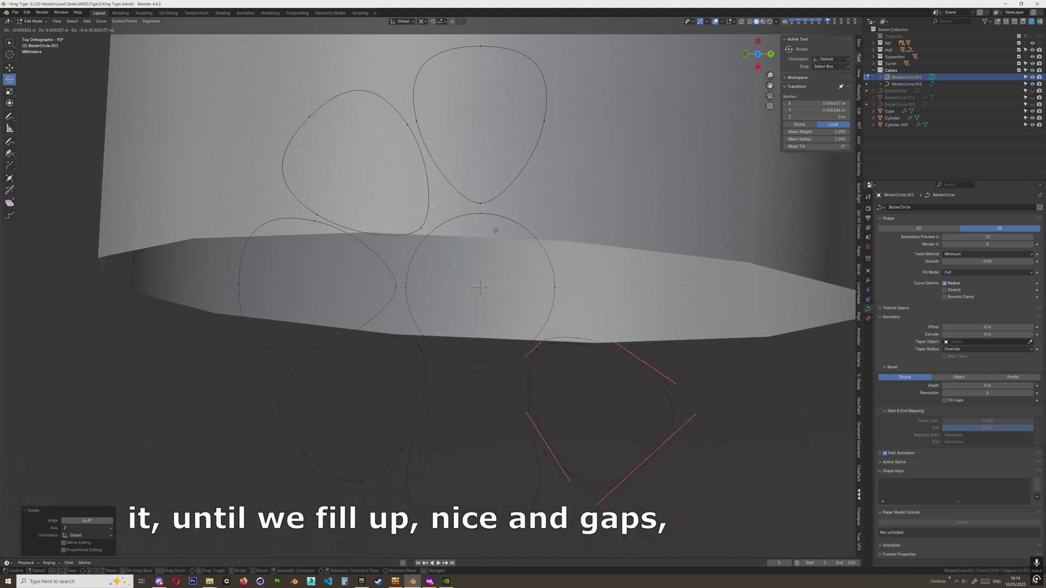
pyautogui.rightClick(495, 230)
pyautogui.press('r')
pyautogui.press('r')
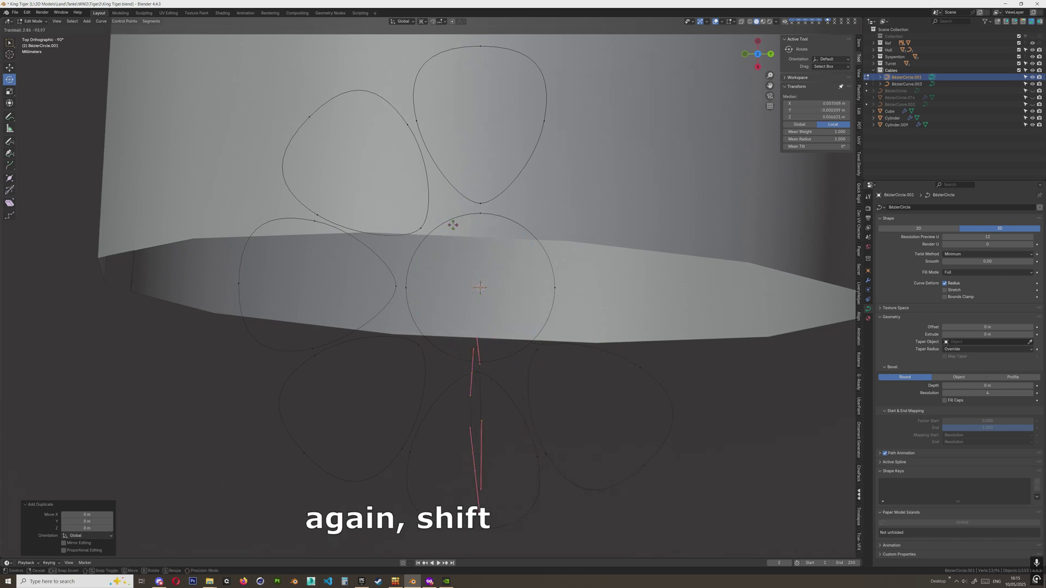
pyautogui.press('r')
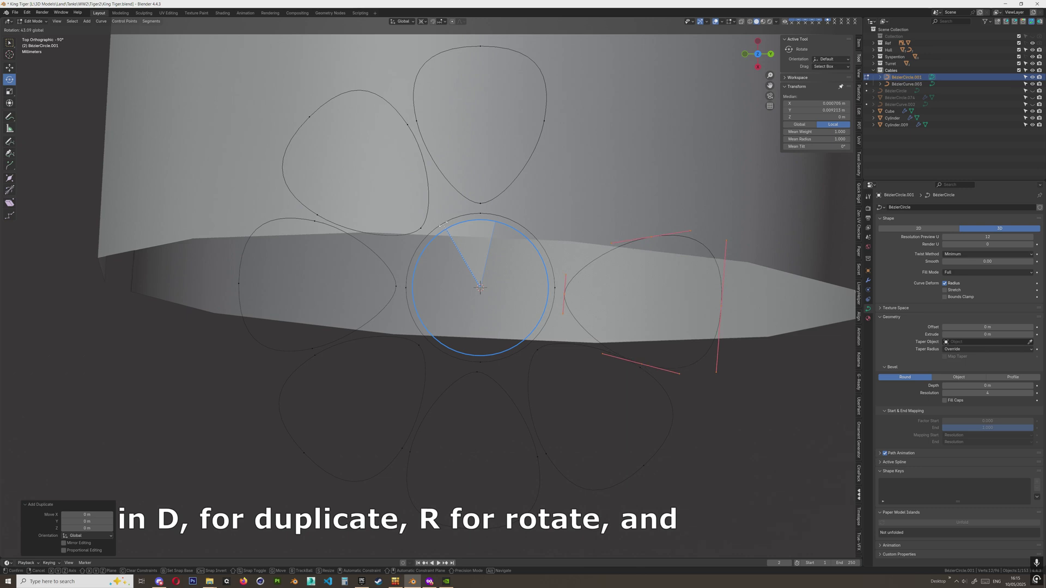
pyautogui.click(441, 225)
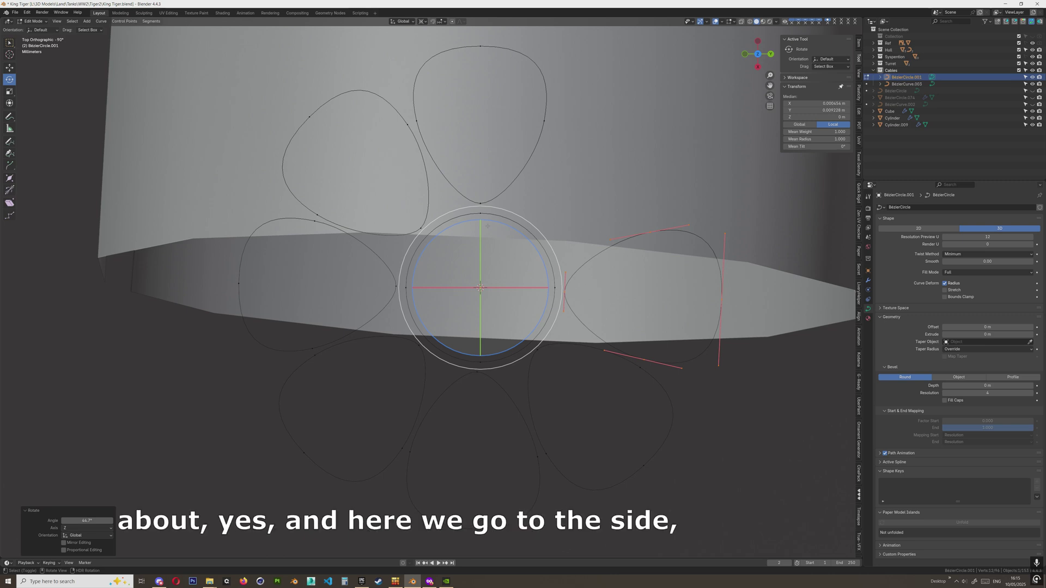
# Duplicate the right strand, rotate the copy into the last gap at the circle's upper right, and deselect everything
pyautogui.hotkey('shift', 'd')
pyautogui.press('Escape')
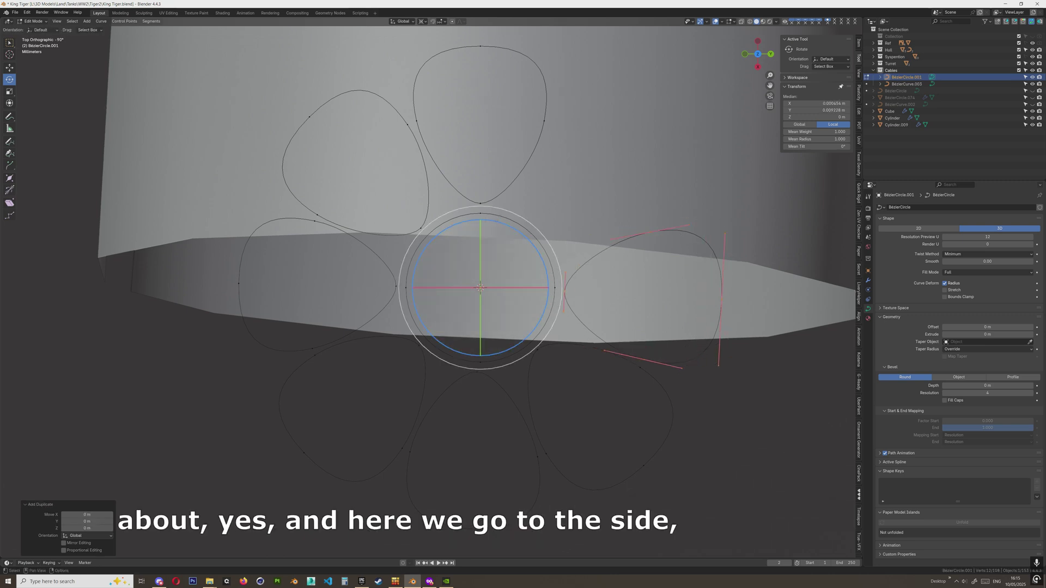
pyautogui.moveTo(497, 208); pyautogui.dragTo(438, 225)
pyautogui.scroll(-5, 432, 283)
pyautogui.scroll(3, 448, 255)
pyautogui.click(582, 163)
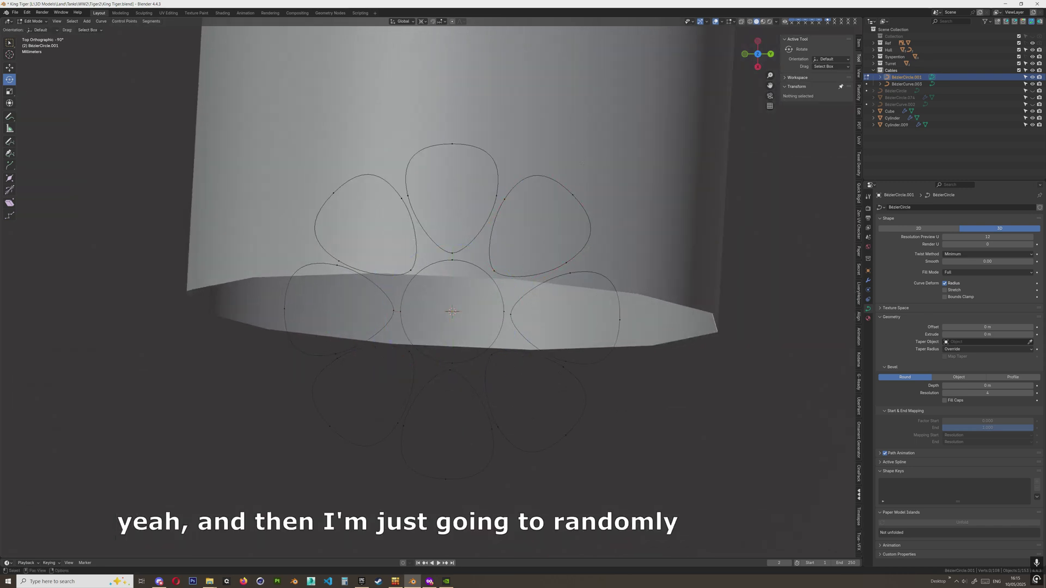
# Set the pivot to Bounding Box Center and move the upper handle of the upper-right strand's outer control point slightly outward
pyautogui.moveTo(584, 205); pyautogui.dragTo(583, 206)
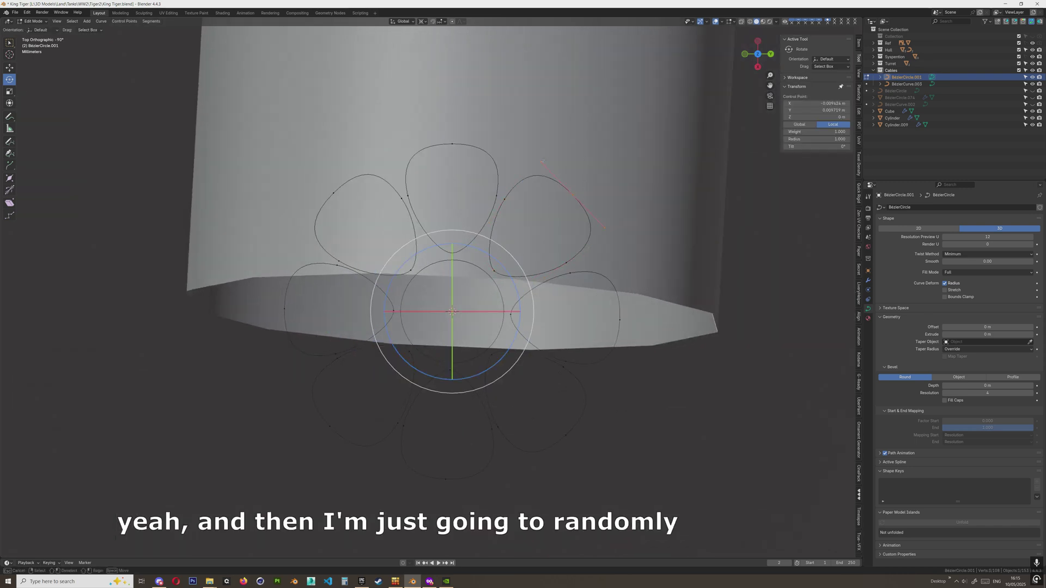
pyautogui.hotkey('shift', 'space')
pyautogui.press('g')
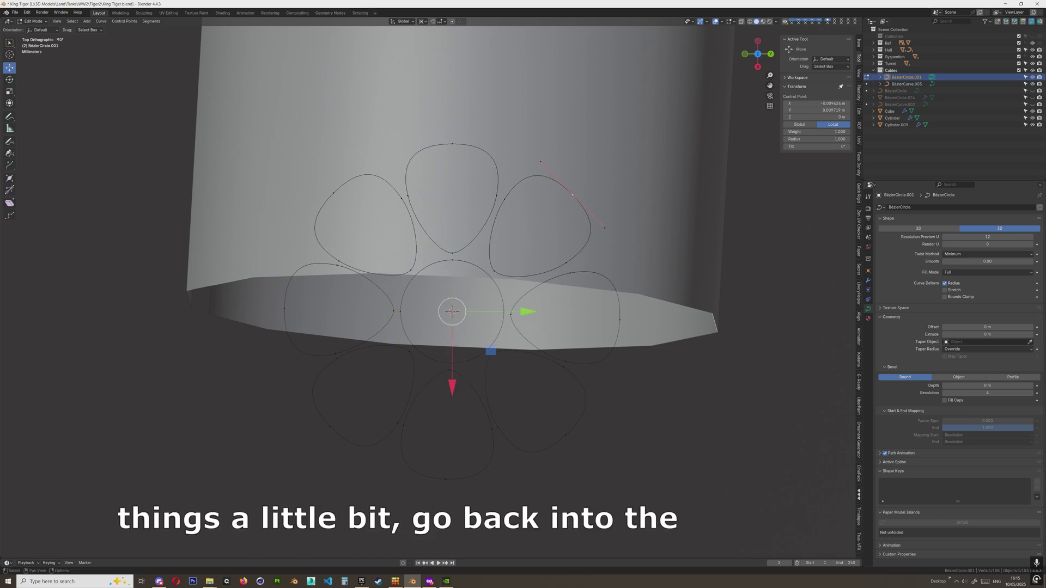
pyautogui.click(436, 21)
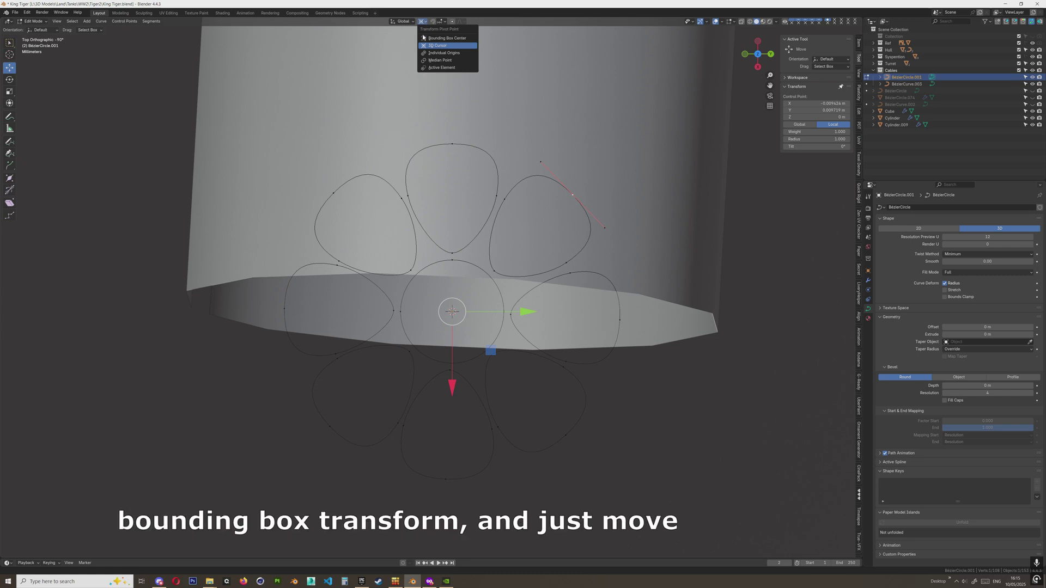
pyautogui.click(439, 36)
pyautogui.click(541, 162)
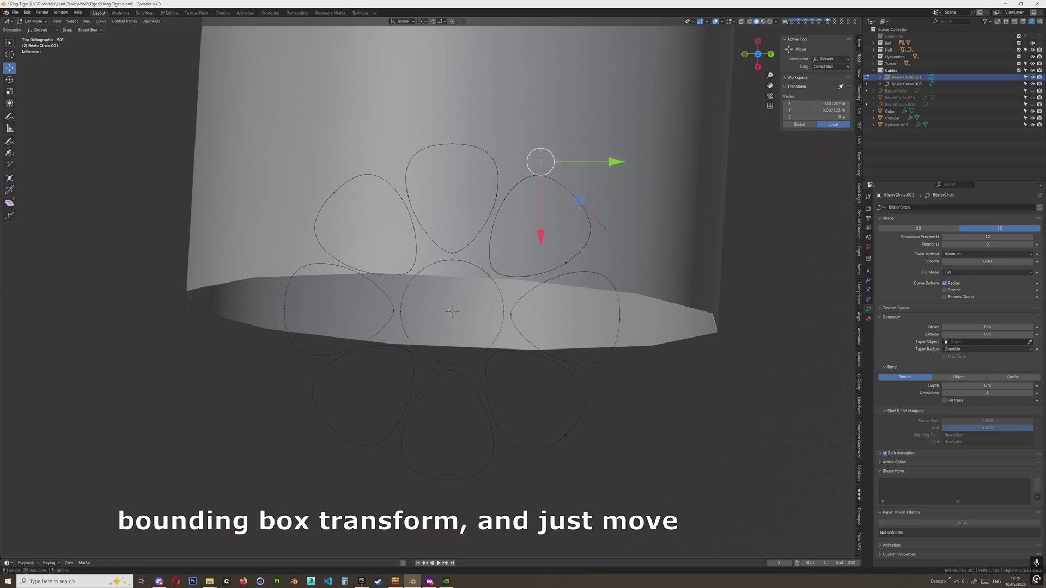
pyautogui.moveTo(540, 162); pyautogui.dragTo(537, 153)
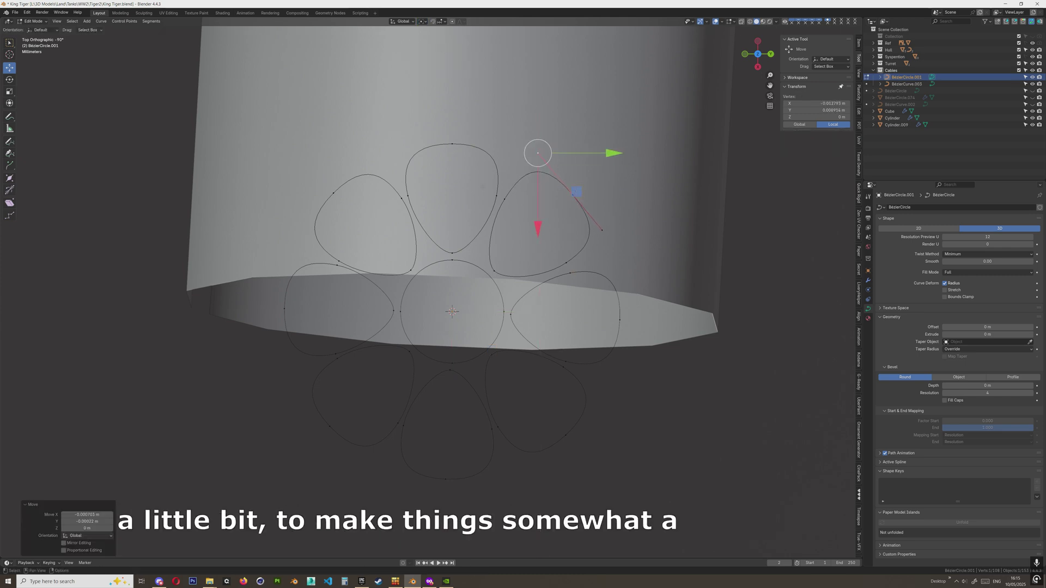
# Nudge single control points on the top, upper-left and left strands slightly to make their shapes irregular
pyautogui.click(452, 143)
pyautogui.moveTo(452, 144); pyautogui.dragTo(453, 147)
pyautogui.click(401, 198)
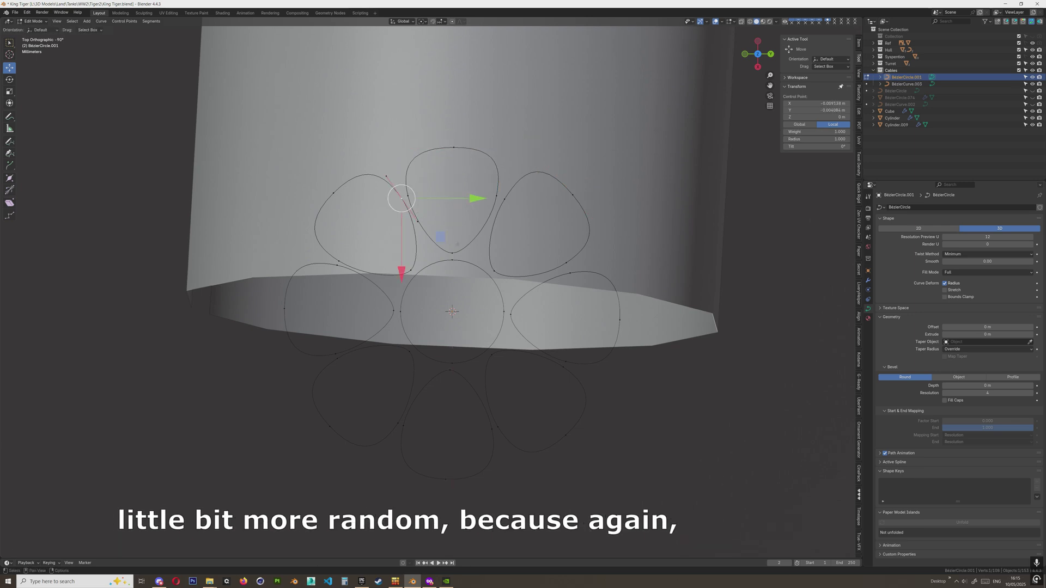
pyautogui.moveTo(442, 236); pyautogui.dragTo(441, 228)
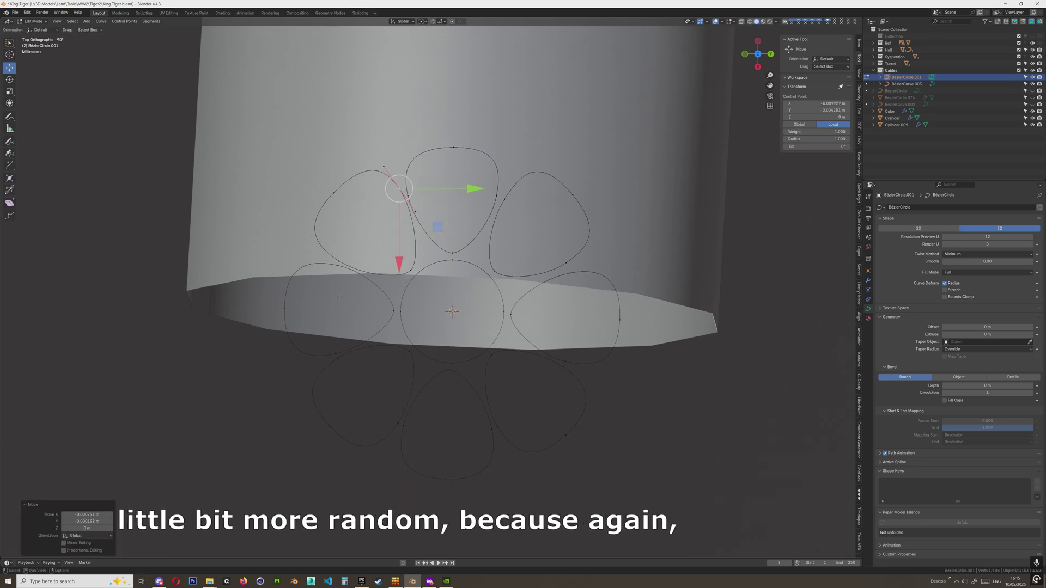
pyautogui.click(284, 309)
pyautogui.moveTo(321, 346); pyautogui.dragTo(316, 340)
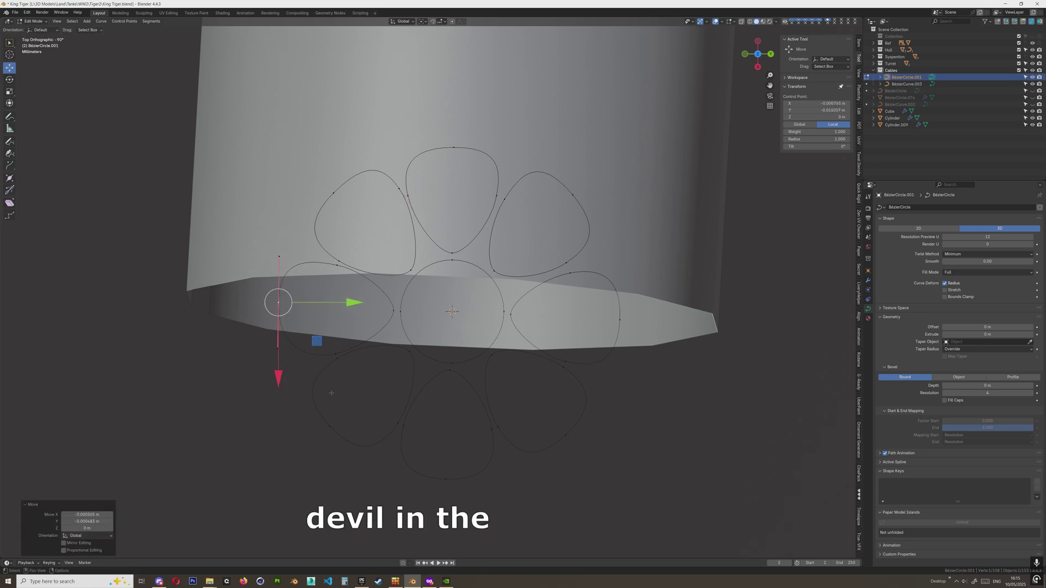
# Shift the outermost control points of the lower-left and bottom strands slightly to vary their outlines
pyautogui.rightClick(334, 425)
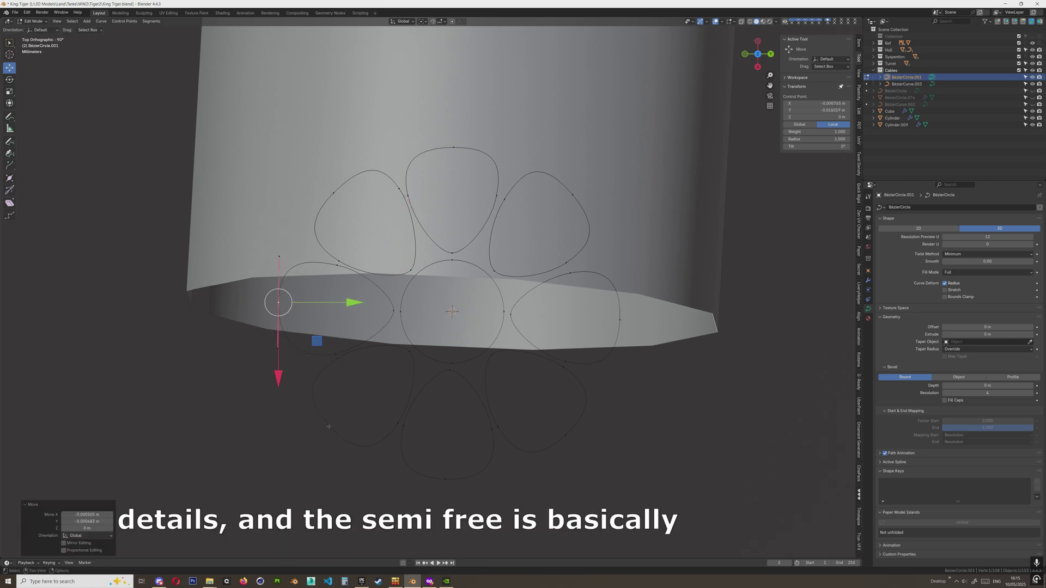
pyautogui.click(329, 427)
pyautogui.moveTo(368, 465); pyautogui.dragTo(370, 477)
pyautogui.click(446, 478)
pyautogui.keyDown('shift'); pyautogui.moveTo(489, 519); pyautogui.dragTo(505, 416, button='middle'); pyautogui.keyUp('shift')
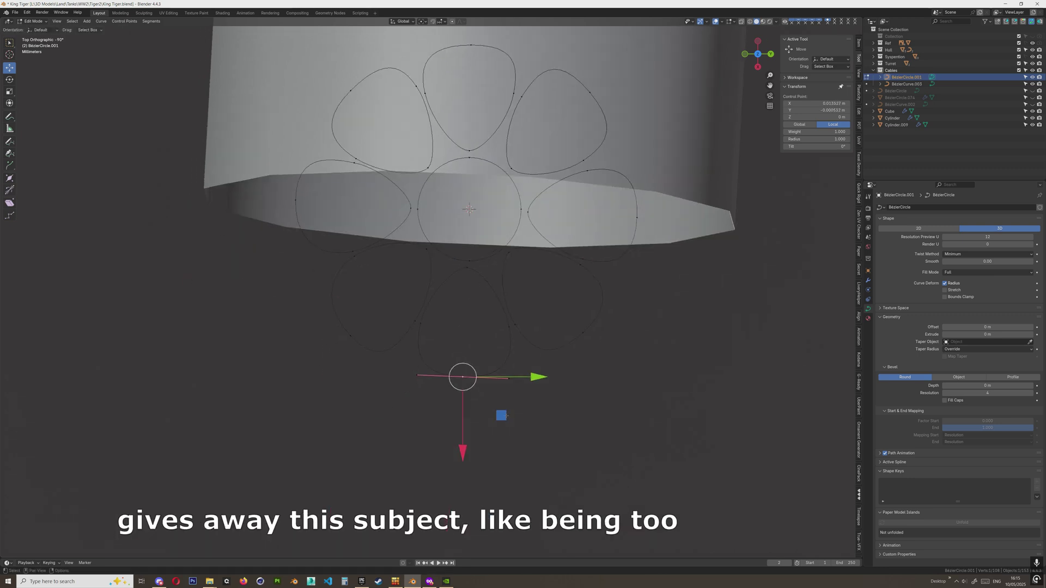
pyautogui.moveTo(502, 415); pyautogui.dragTo(552, 372)
# Nudge the upper, outer and inner-side control points of the lower-right strand slightly to randomize its shape
pyautogui.click(591, 262)
pyautogui.click(581, 265)
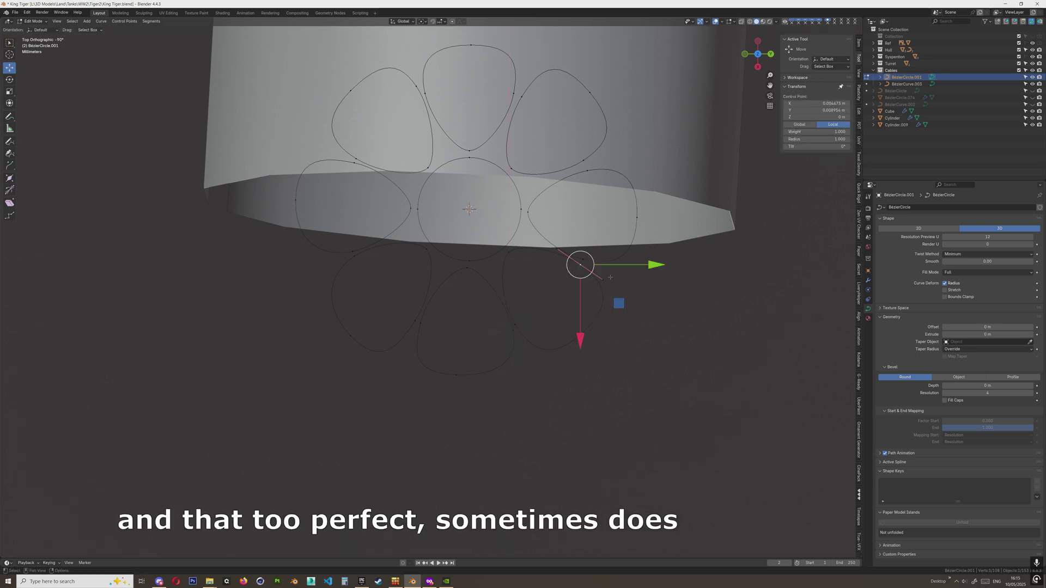
pyautogui.moveTo(618, 304); pyautogui.dragTo(626, 302)
pyautogui.click(573, 343)
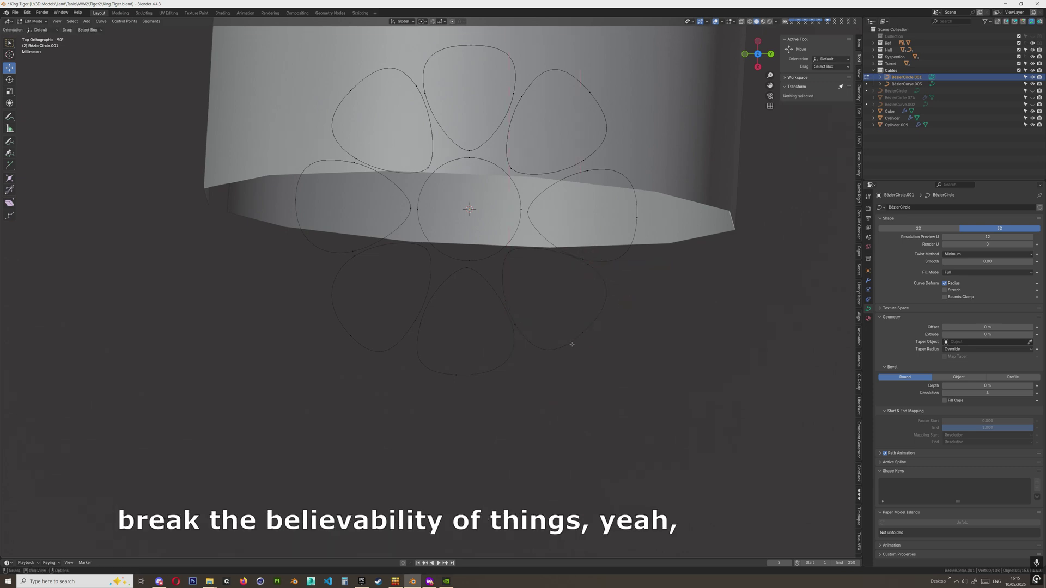
pyautogui.click(581, 334)
pyautogui.moveTo(620, 372); pyautogui.dragTo(618, 376)
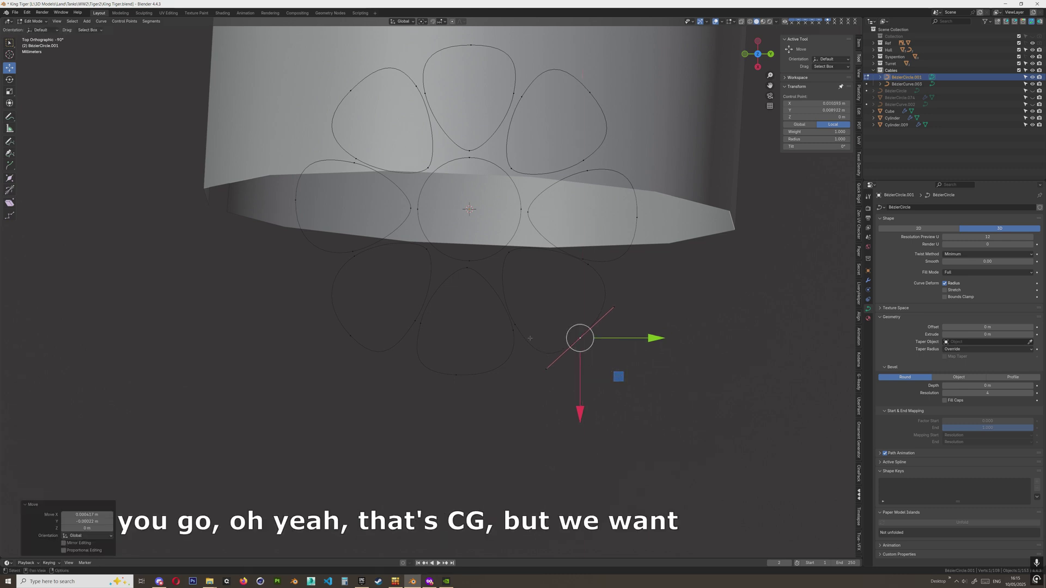
pyautogui.click(514, 325)
pyautogui.moveTo(515, 325); pyautogui.dragTo(515, 324)
pyautogui.keyDown('shift'); pyautogui.moveTo(558, 268); pyautogui.dragTo(517, 309, button='middle'); pyautogui.keyUp('shift')
pyautogui.click(540, 303)
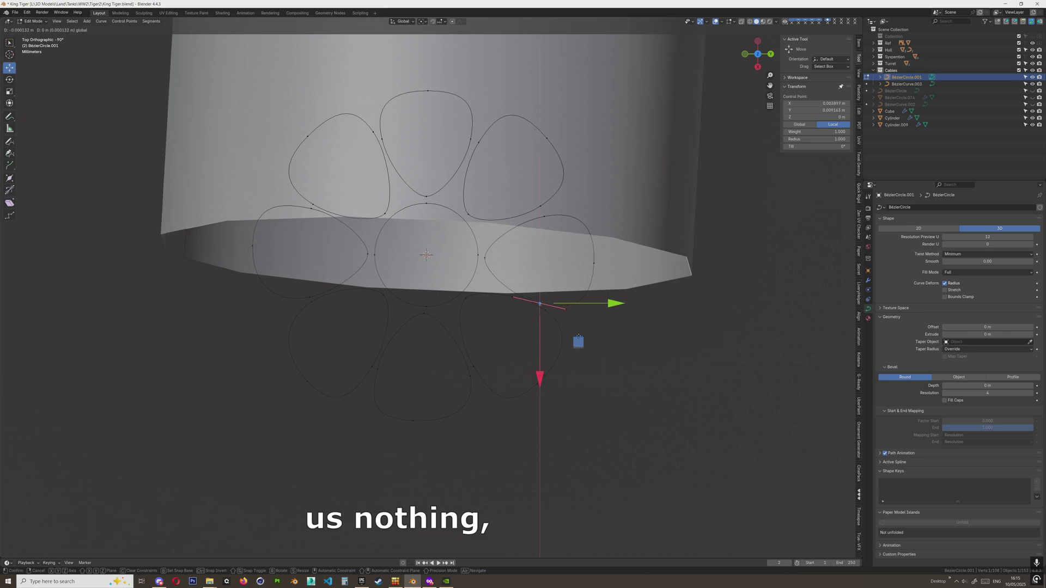
pyautogui.moveTo(539, 375); pyautogui.dragTo(539, 375)
# Move the outermost and upper control points of the right strand slightly to make it uneven
pyautogui.click(594, 263)
pyautogui.moveTo(632, 302); pyautogui.dragTo(634, 306)
pyautogui.click(544, 216)
pyautogui.moveTo(582, 255); pyautogui.dragTo(581, 253)
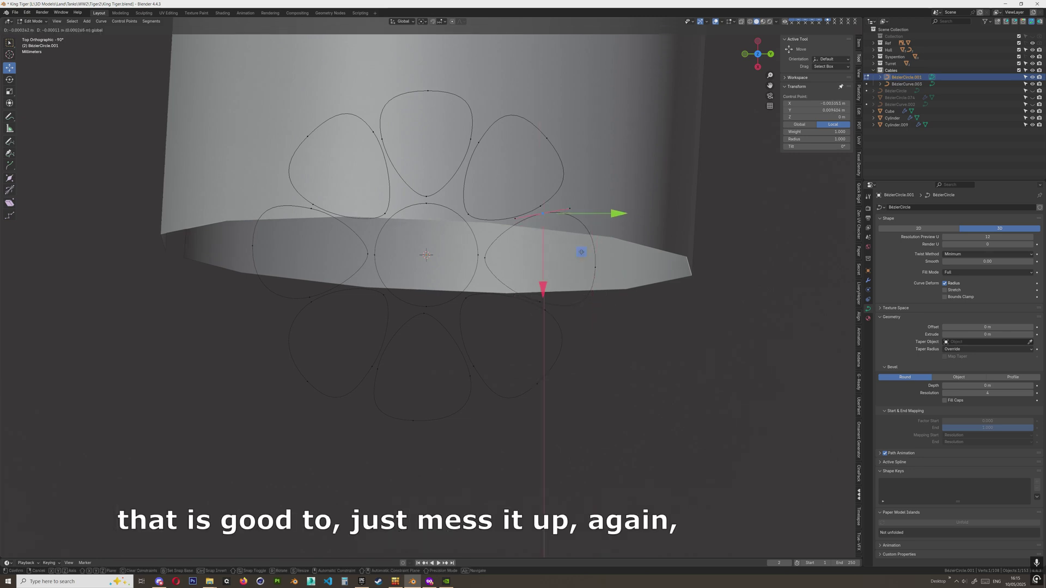
# Lower the strand profile curve's preview resolution (Resolution Preview U) to 4
pyautogui.keyDown('shift'); pyautogui.moveTo(580, 252); pyautogui.dragTo(561, 282, button='middle'); pyautogui.keyUp('shift')
pyautogui.scroll(-2, 563, 265)
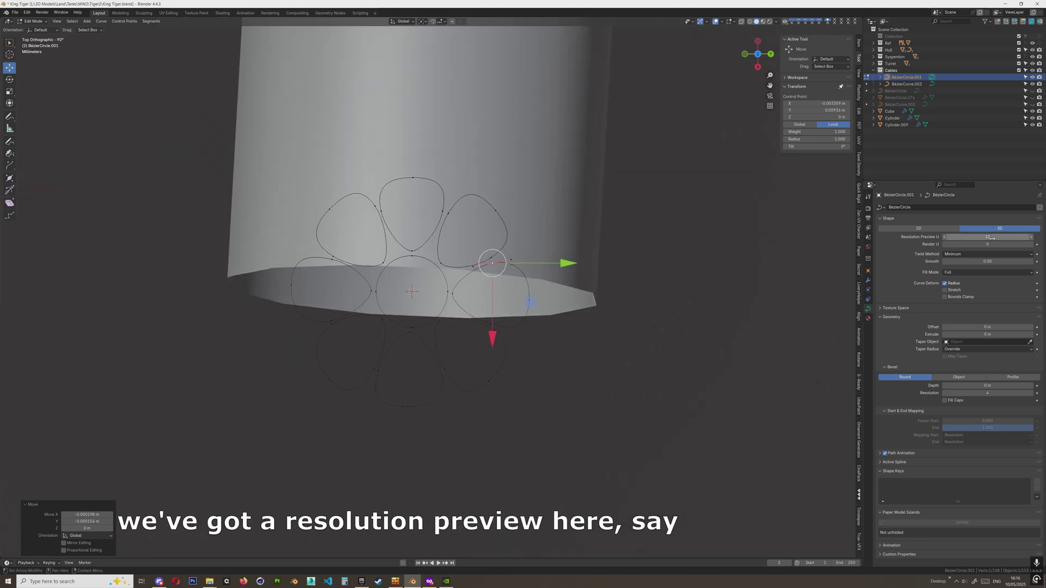
pyautogui.moveTo(992, 238); pyautogui.dragTo(944, 237)
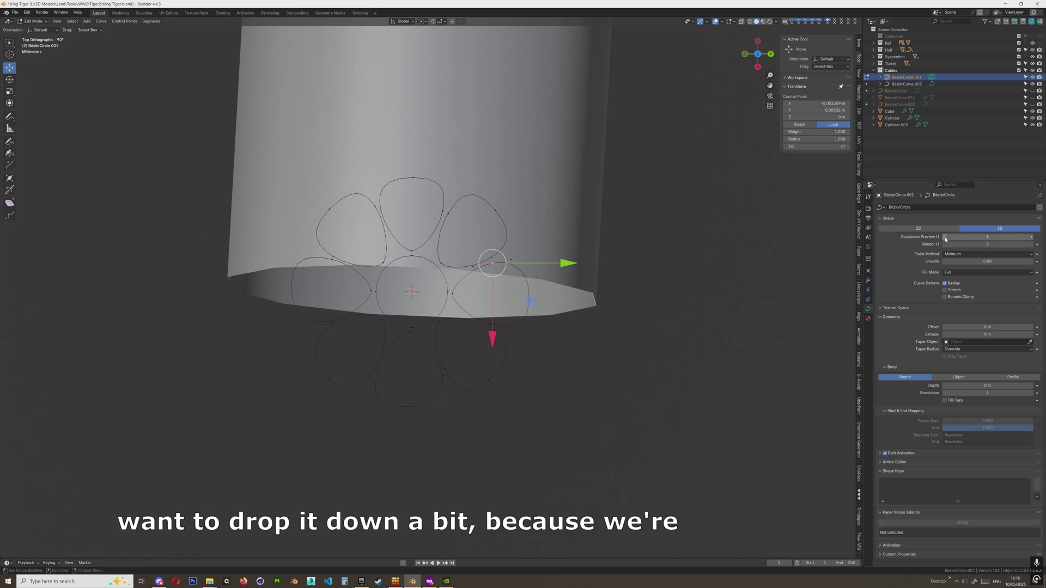
pyautogui.click(944, 239)
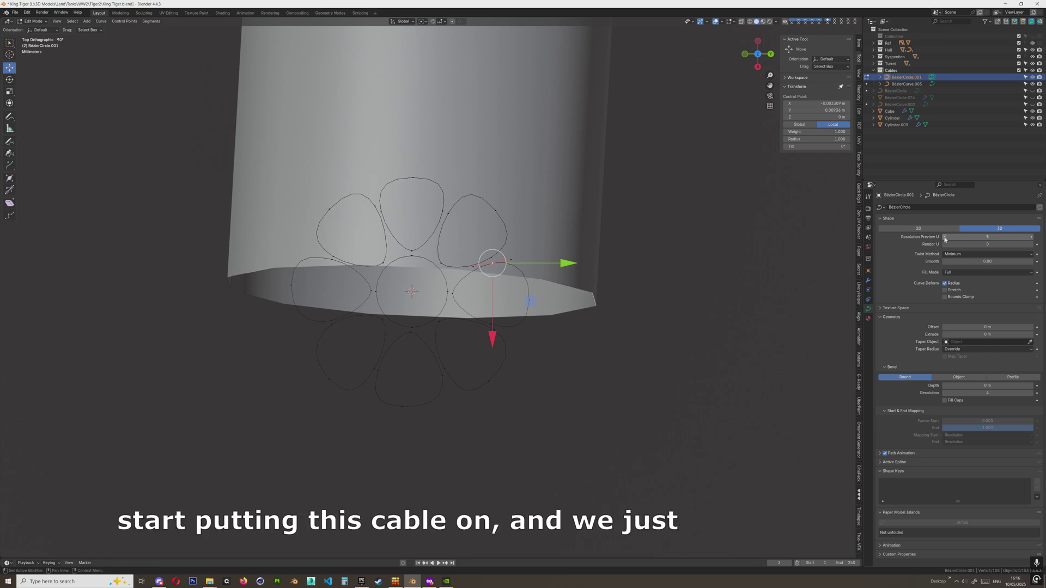
pyautogui.click(944, 238)
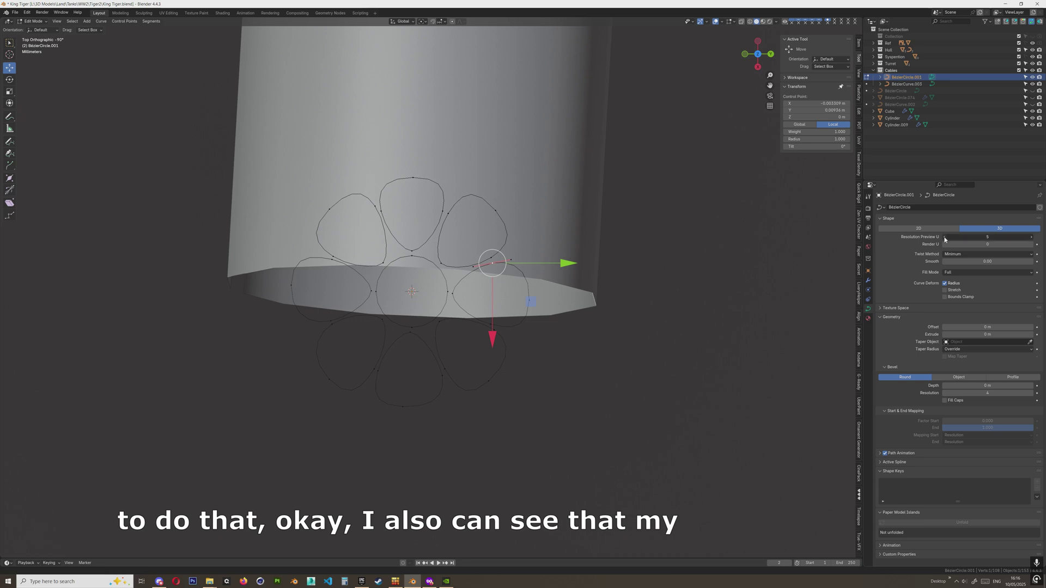
# Select all control points of the strand profile and scale them up by about 1.53 to match the cable tube's diameter
pyautogui.scroll(-4, 428, 287)
pyautogui.scroll(-4, 321, 261)
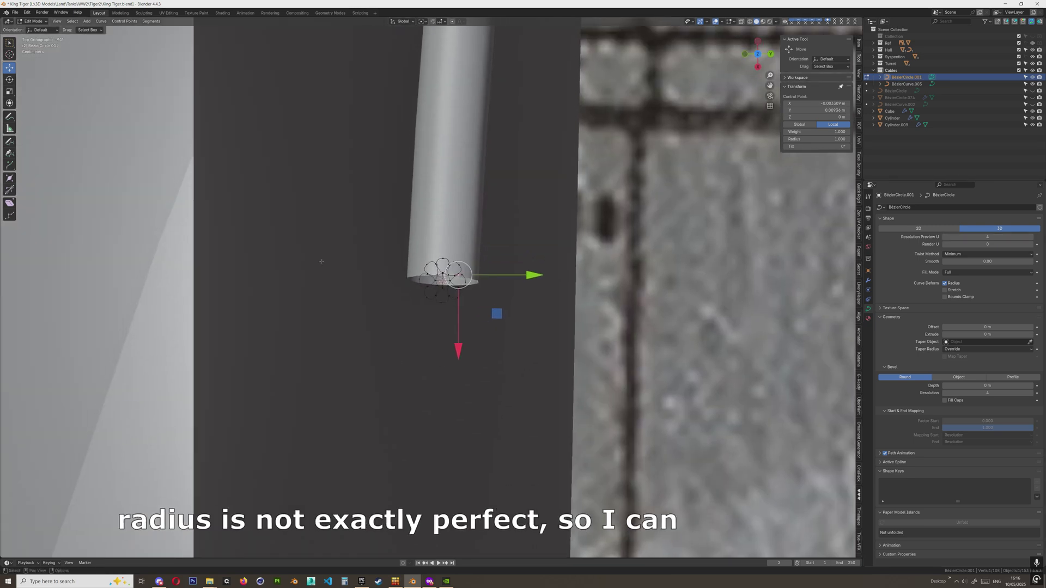
pyautogui.scroll(7, 428, 288)
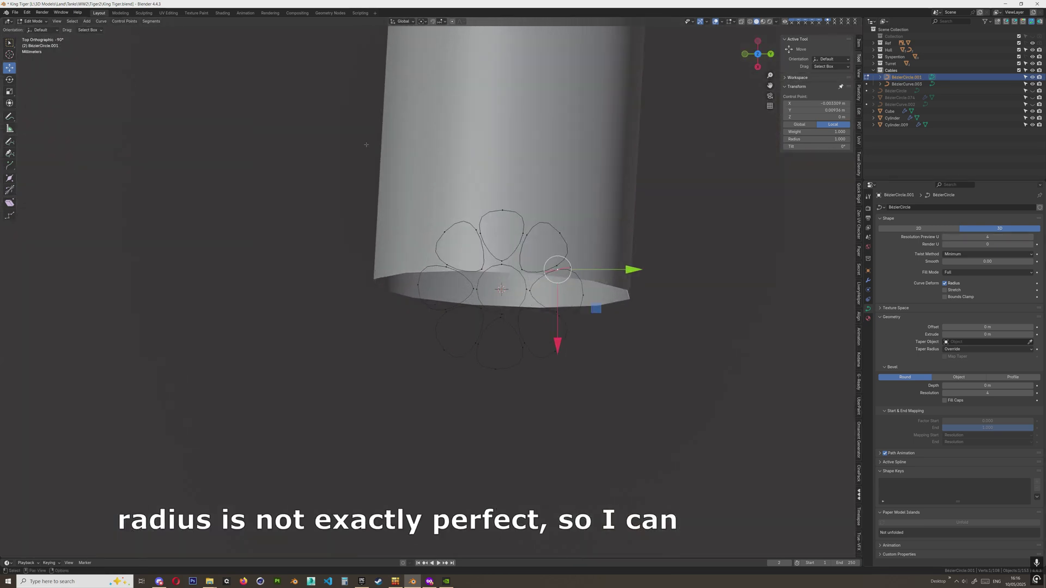
pyautogui.moveTo(366, 145); pyautogui.dragTo(644, 376)
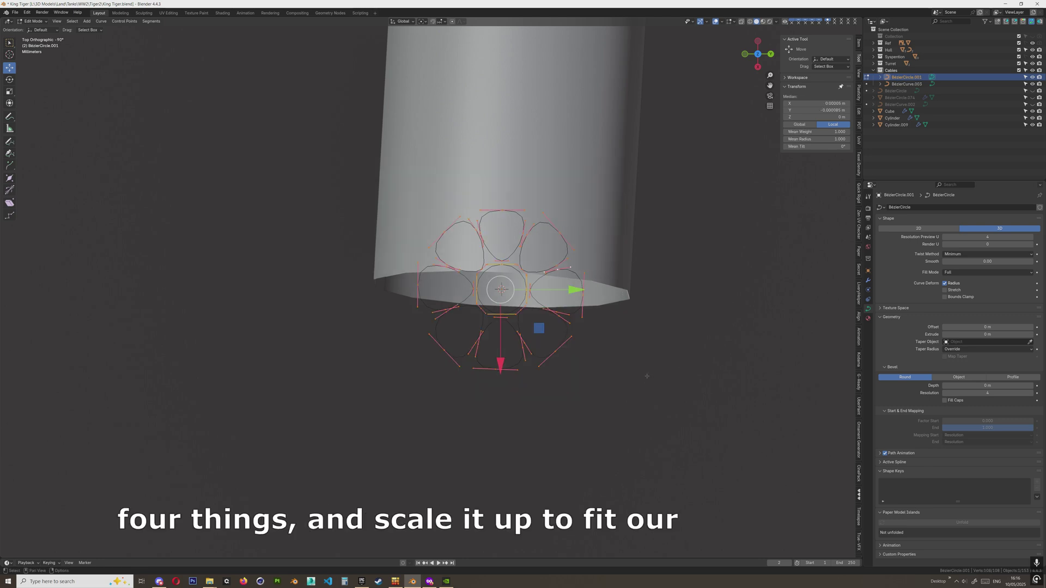
pyautogui.hotkey('shift', 'space')
pyautogui.press('s')
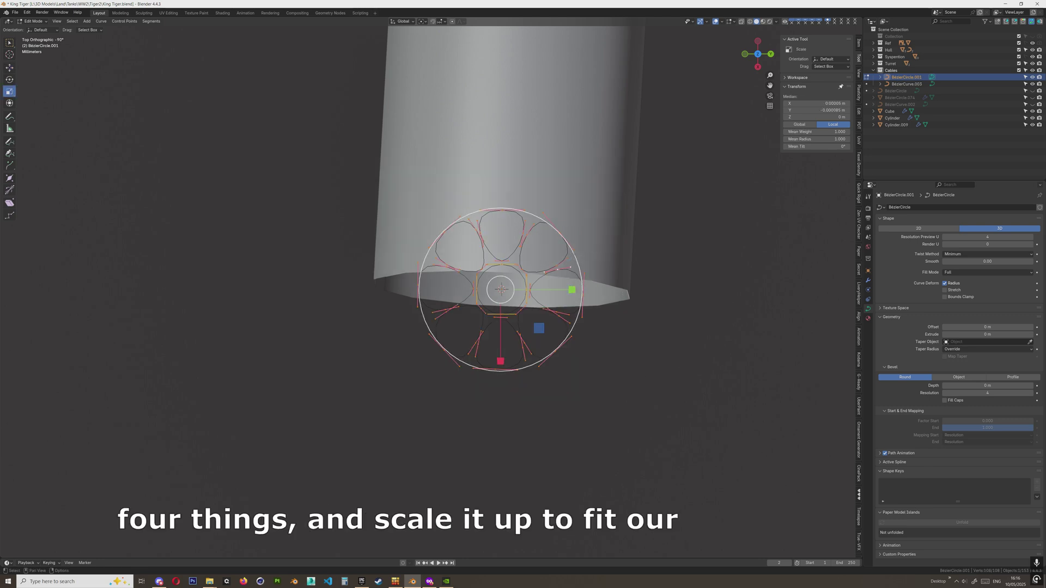
pyautogui.press('s')
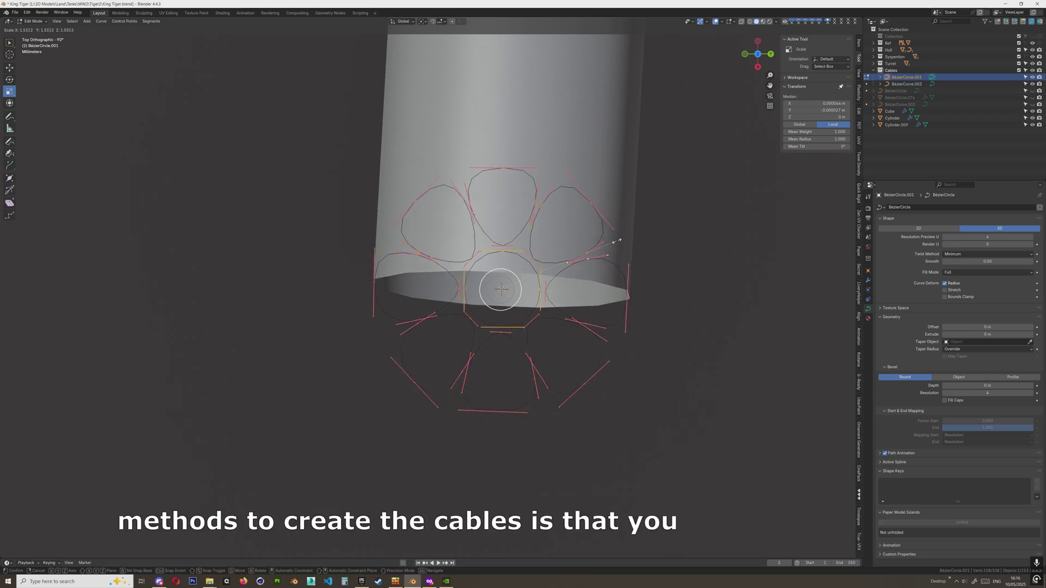
pyautogui.click(614, 242)
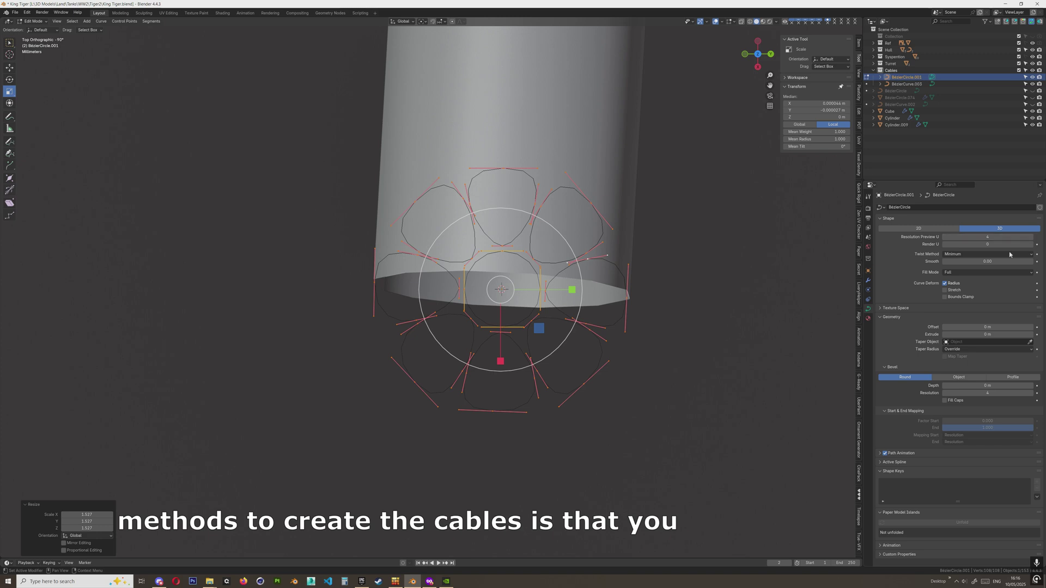
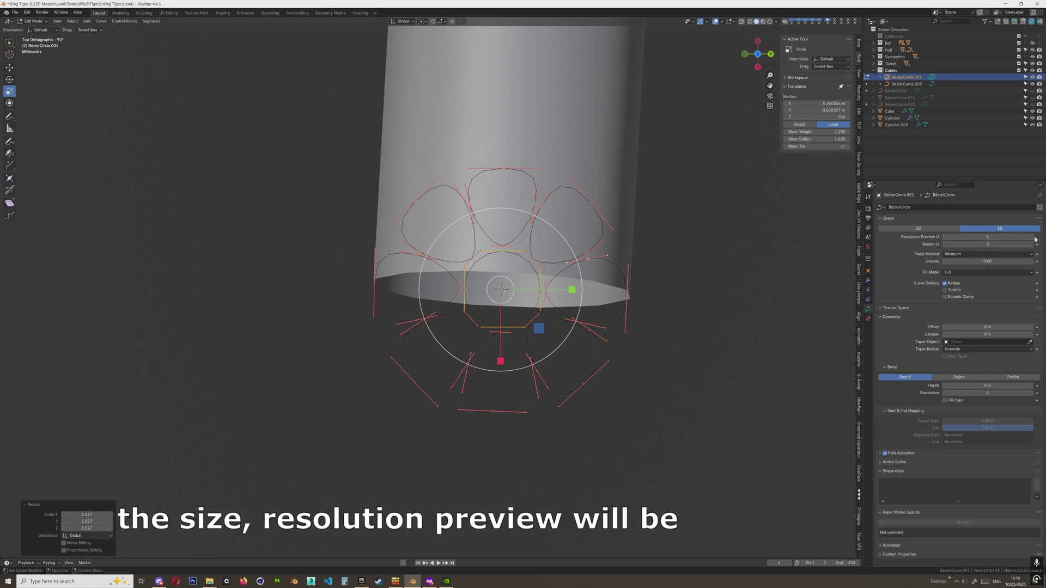
# Set the profile curve's preview resolution to 6 and return to Object Mode
pyautogui.click(1034, 238)
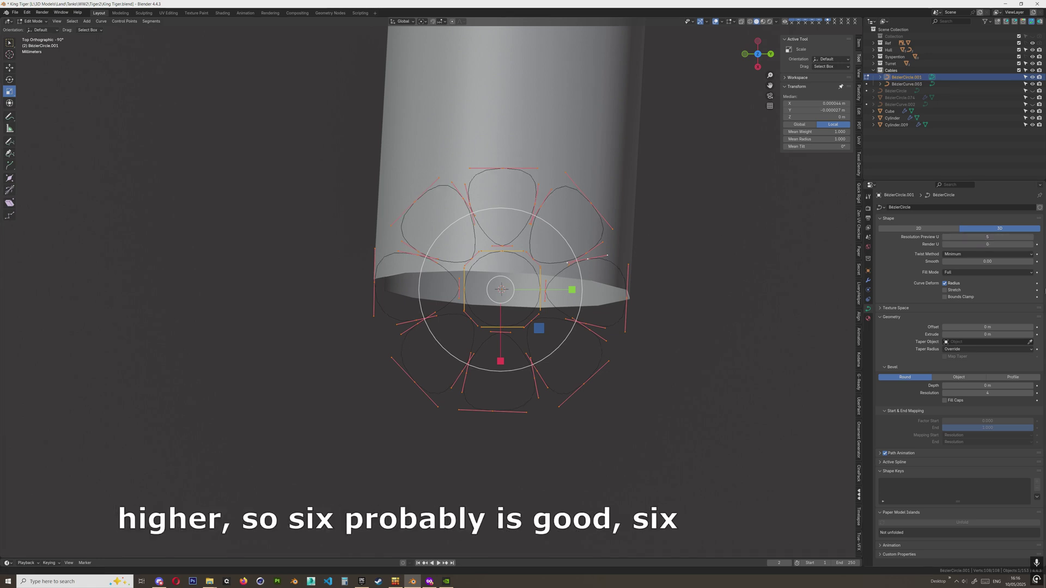
pyautogui.click(1034, 238)
pyautogui.scroll(-1, 586, 201)
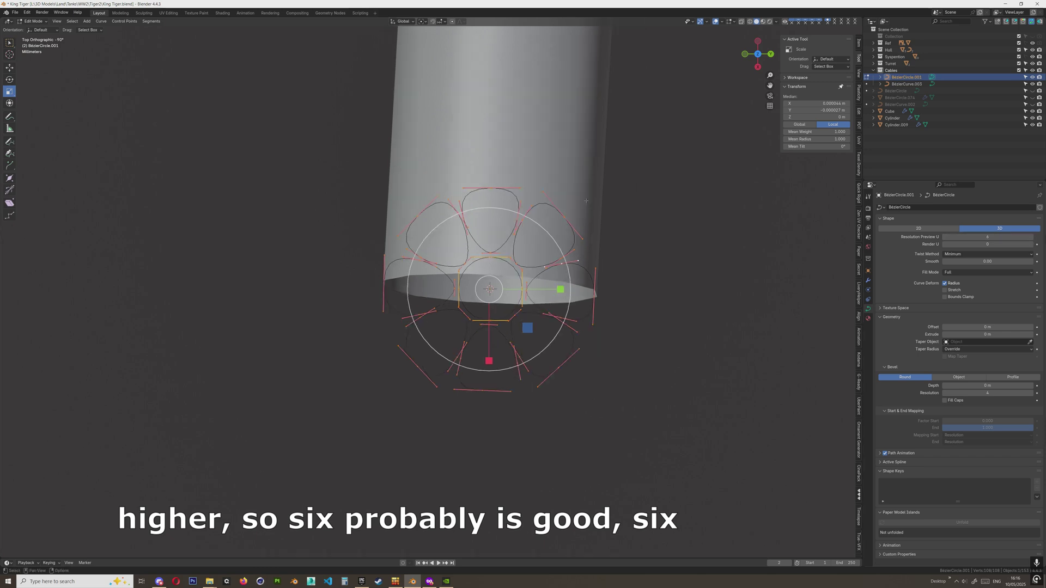
pyautogui.scroll(-3, 586, 201)
pyautogui.moveTo(586, 201); pyautogui.dragTo(408, 217, button='middle')
pyautogui.scroll(-3, 499, 210)
pyautogui.scroll(-3, 408, 217)
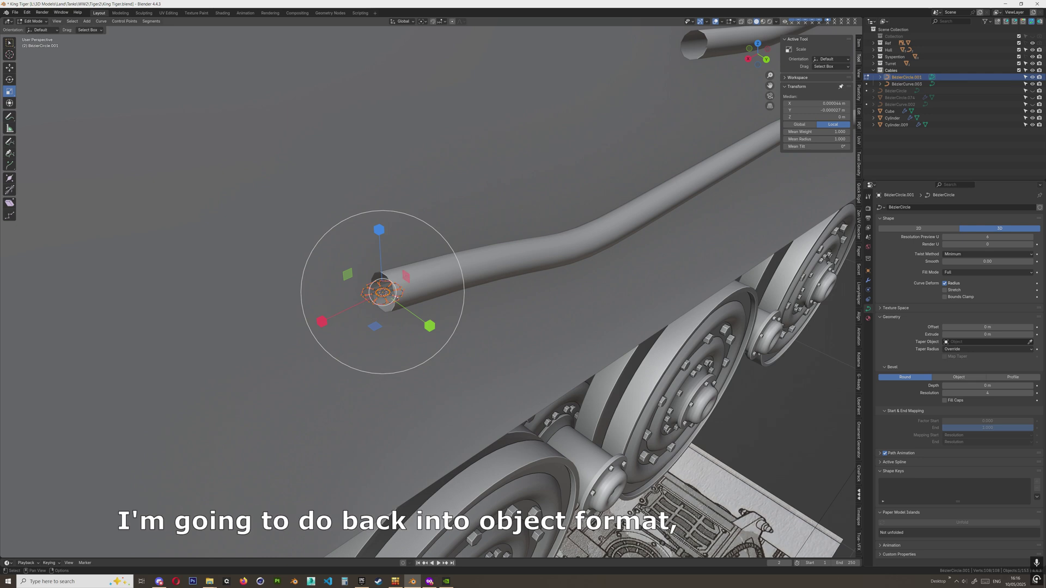
pyautogui.press('Tab')
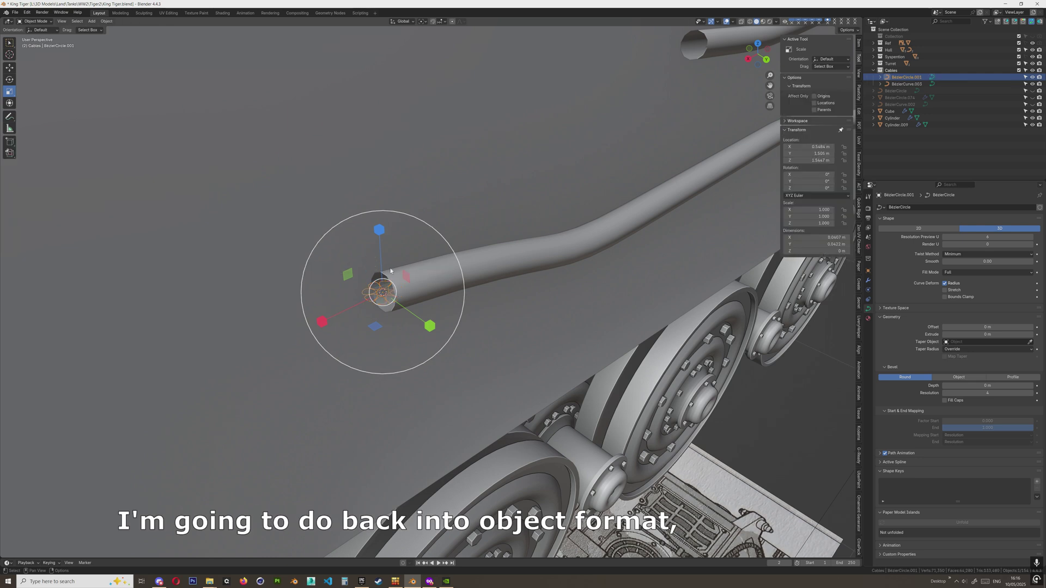
# Select the long cable curve and set its round bevel depth to 0
pyautogui.click(514, 259)
pyautogui.keyDown('shift'); pyautogui.moveTo(559, 174); pyautogui.dragTo(615, 157, button='middle'); pyautogui.keyUp('shift')
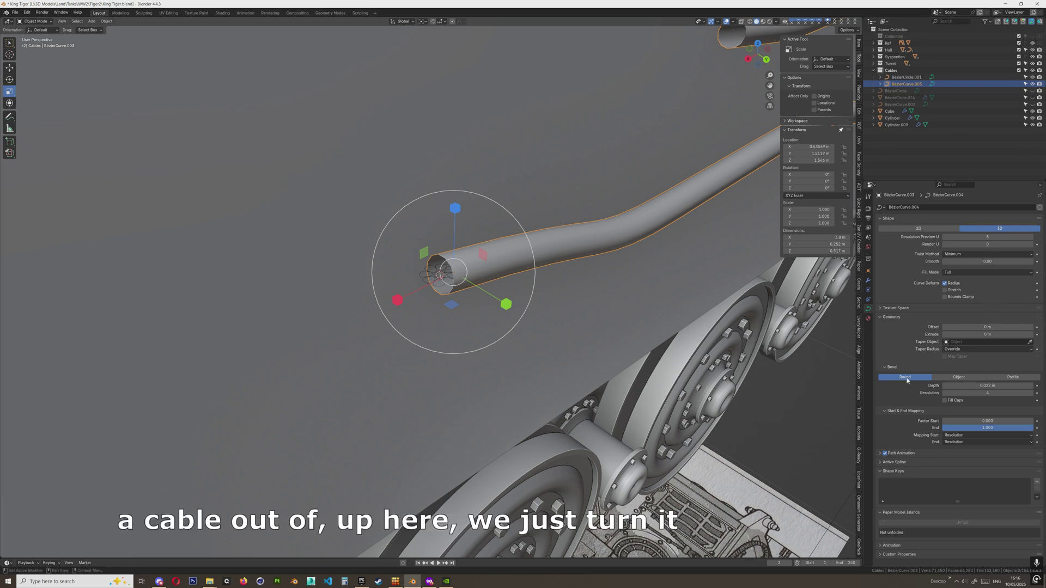
pyautogui.click(987, 386)
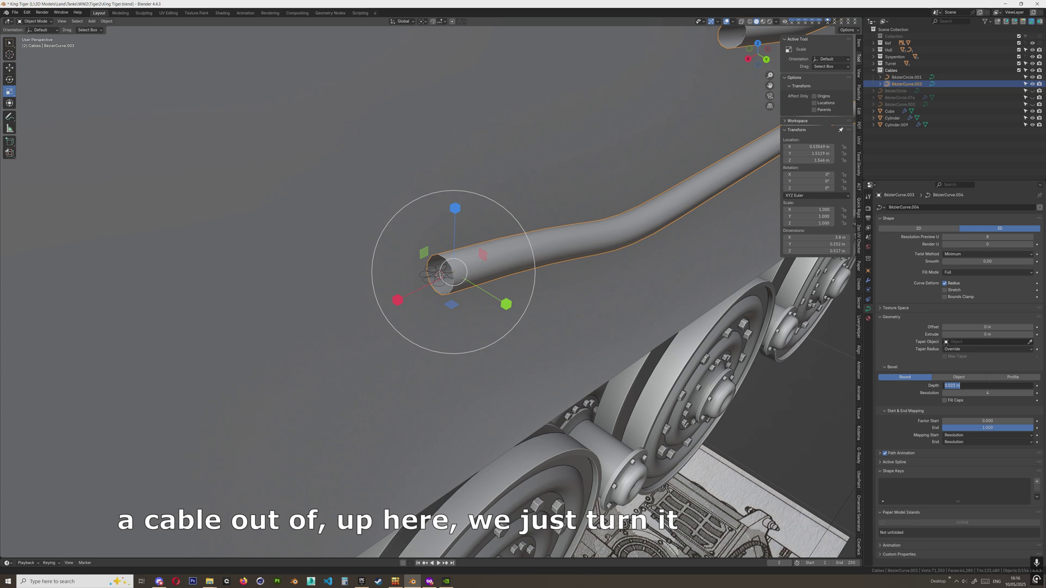
pyautogui.write('0')
pyautogui.press('Return')
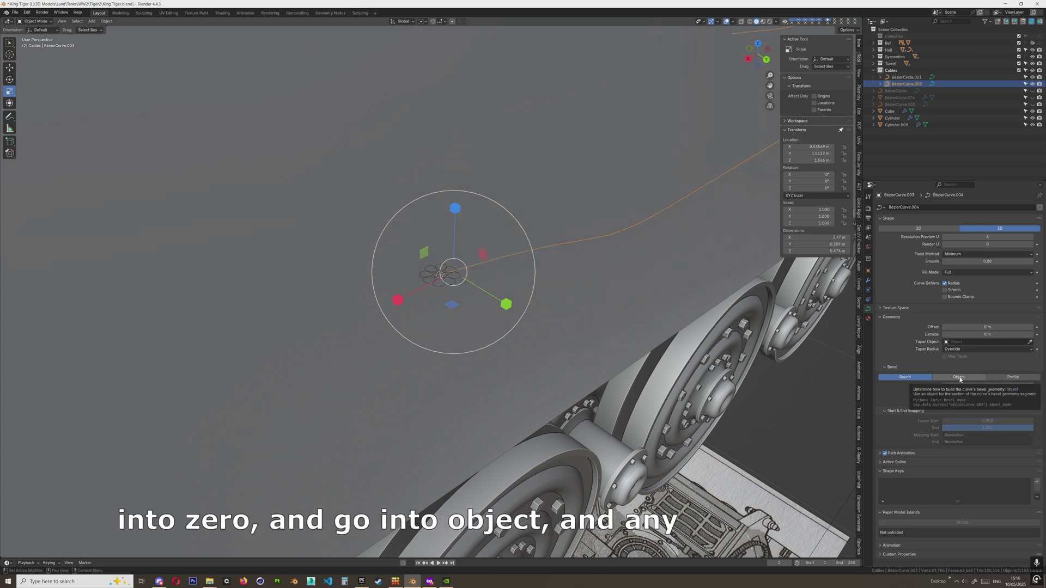
# Switch the cable curve's bevel to Object and pick the strand profile curve as its bevel object
pyautogui.click(959, 378)
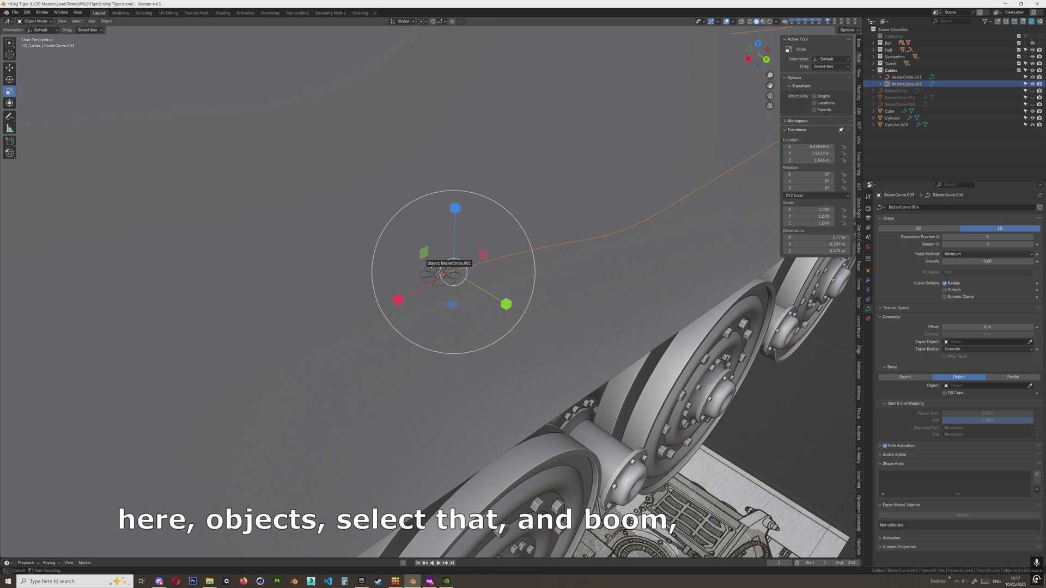
pyautogui.click(430, 268)
pyautogui.scroll(-1, 487, 252)
pyautogui.keyDown('shift'); pyautogui.moveTo(499, 222); pyautogui.dragTo(479, 289, button='middle'); pyautogui.keyUp('shift')
pyautogui.scroll(2, 472, 299)
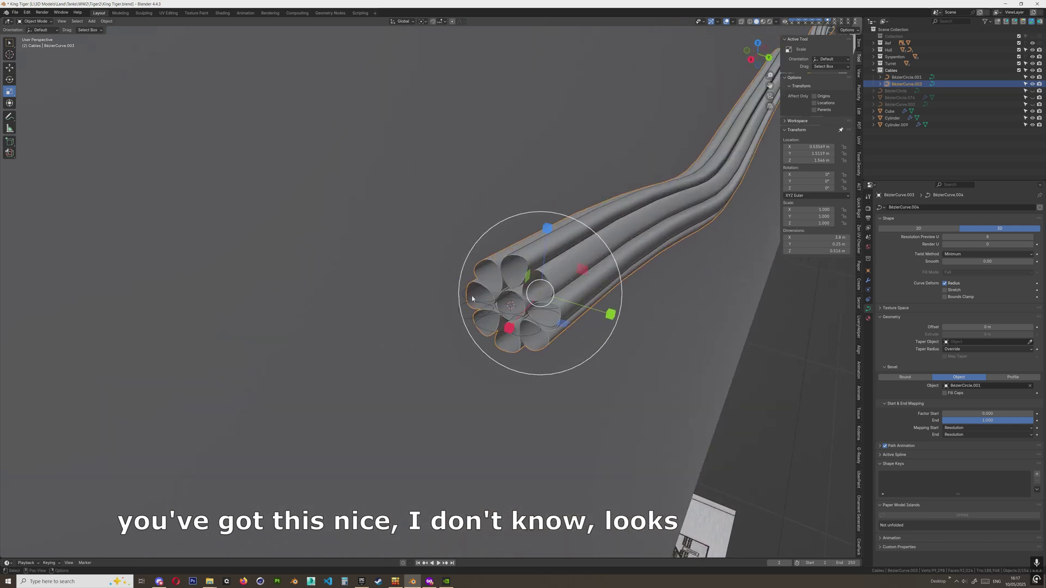
pyautogui.scroll(3, 497, 301)
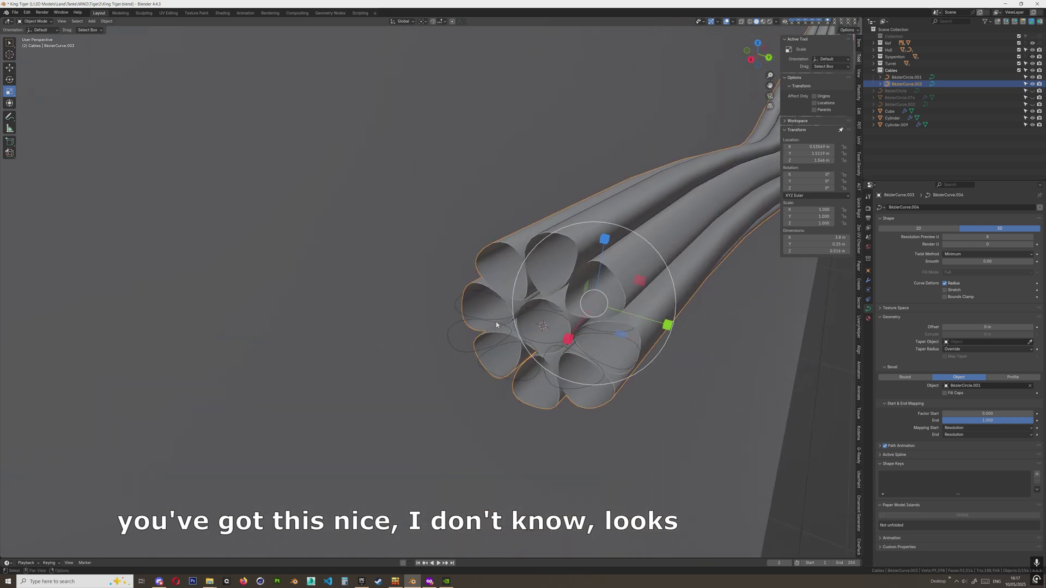
# Select the strand profile curve at the cable's end and enter Edit Mode on it
pyautogui.click(496, 323)
pyautogui.hotkey('ctrl', 'Tab')
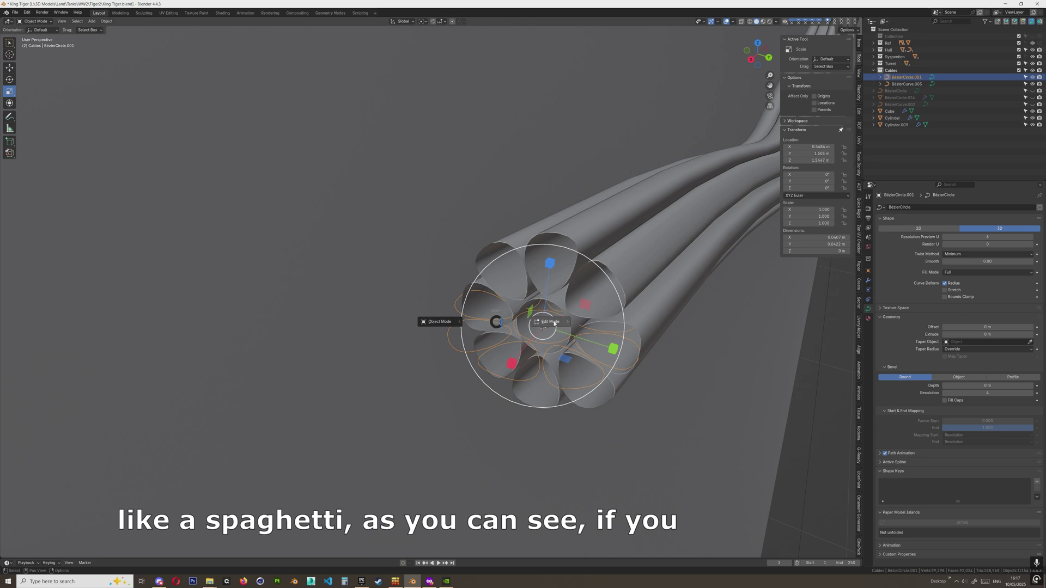
pyautogui.click(550, 322)
# Try to pull an outer control point of the profile's lower-right strand outward along the Y axis with the Move tool
pyautogui.moveTo(554, 324); pyautogui.dragTo(539, 326, button='middle')
pyautogui.click(578, 362)
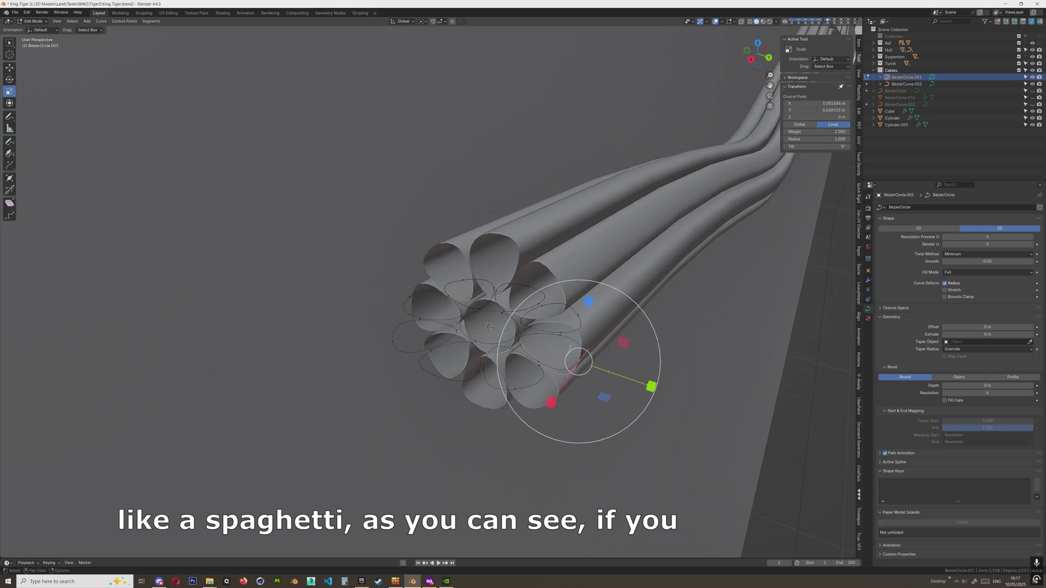
pyautogui.press('w')
pyautogui.moveTo(640, 385); pyautogui.dragTo(709, 406)
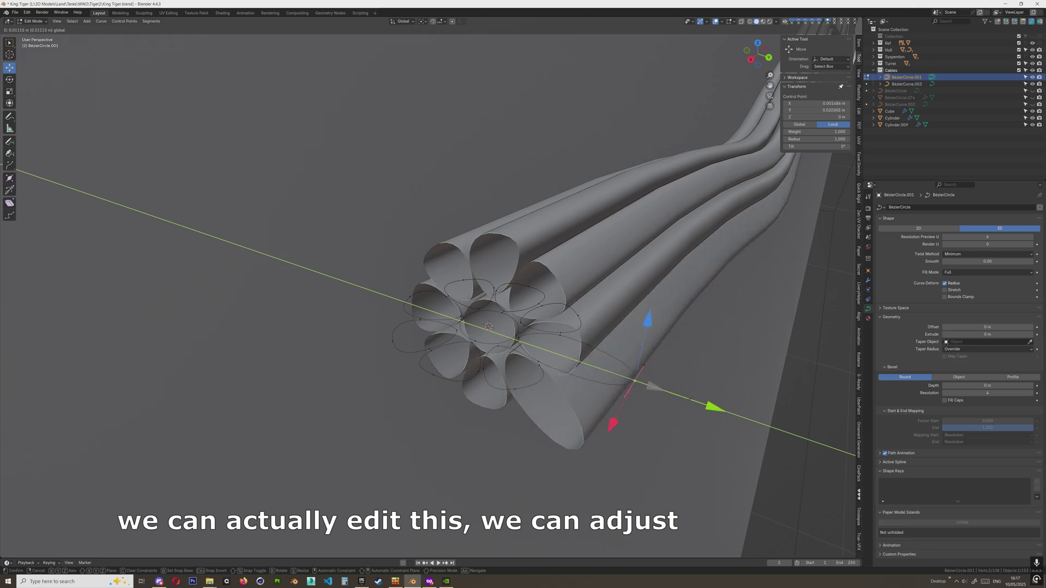
pyautogui.press('Escape')
# Nudge one control point on the right strand and one on the upper-right strand slightly to make the cable less uniform
pyautogui.click(562, 329)
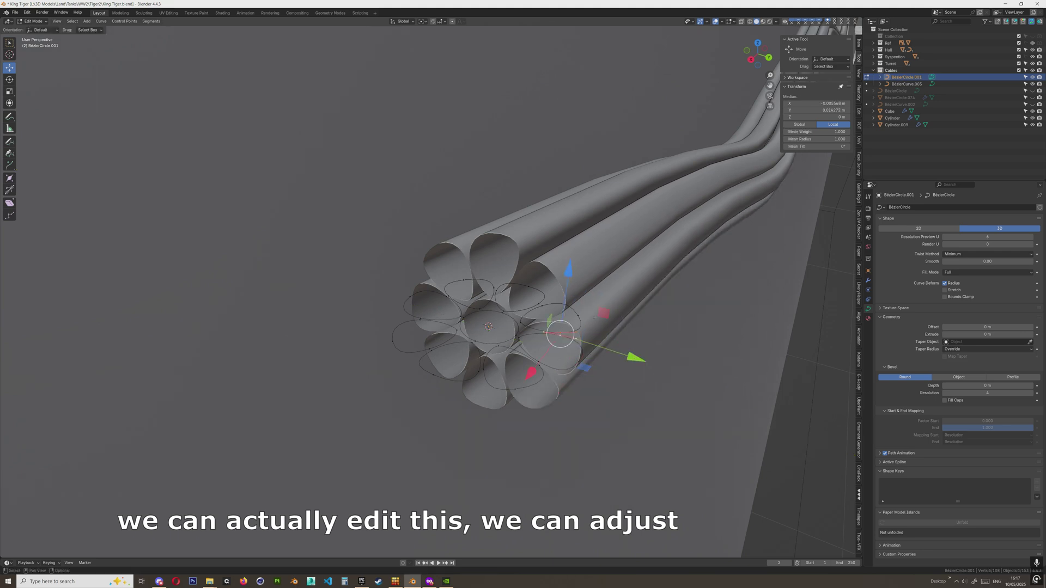
pyautogui.moveTo(605, 315); pyautogui.dragTo(580, 373, button='middle')
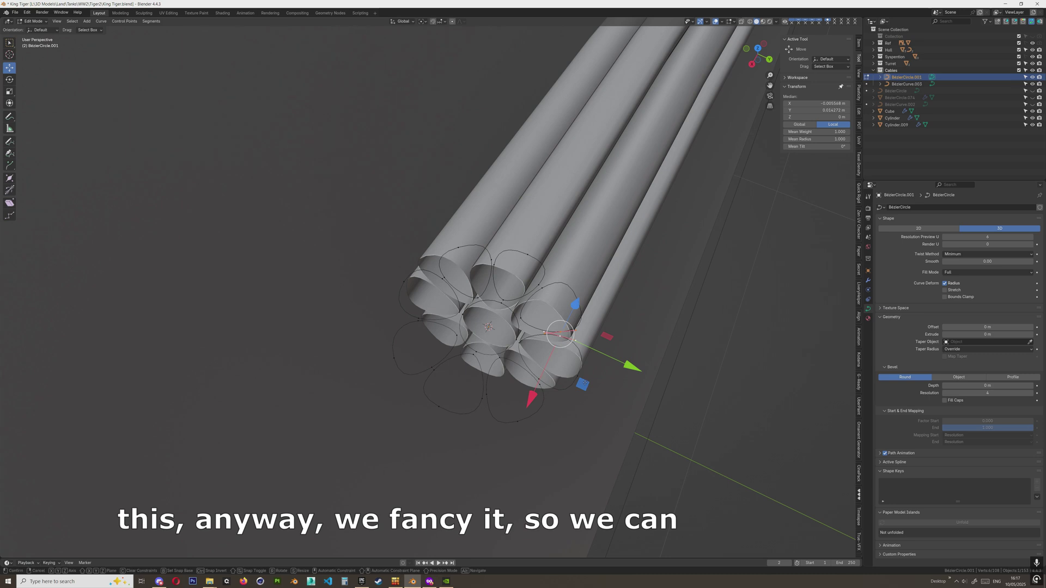
pyautogui.moveTo(579, 374); pyautogui.dragTo(584, 379)
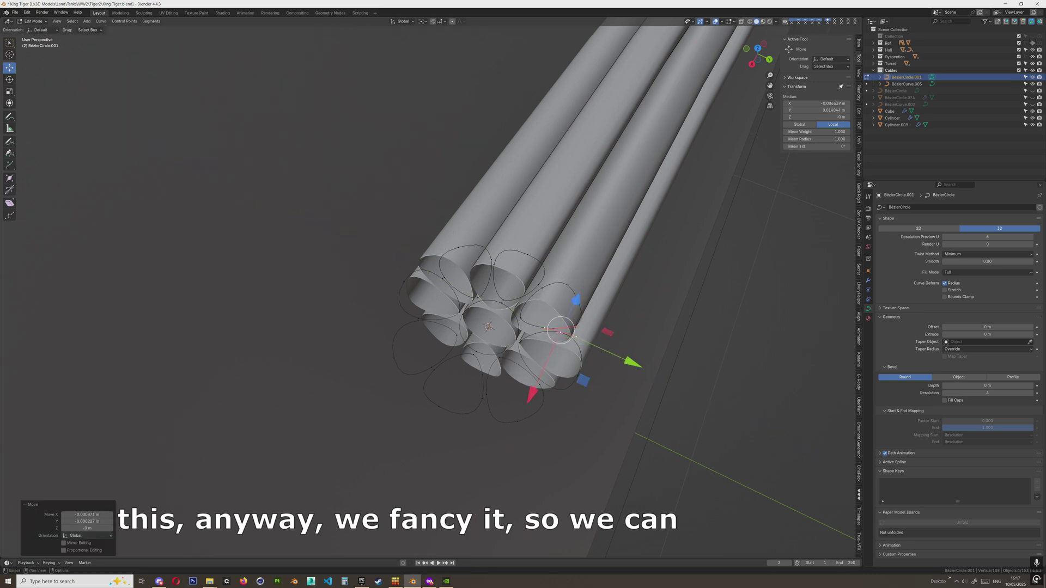
pyautogui.click(538, 283)
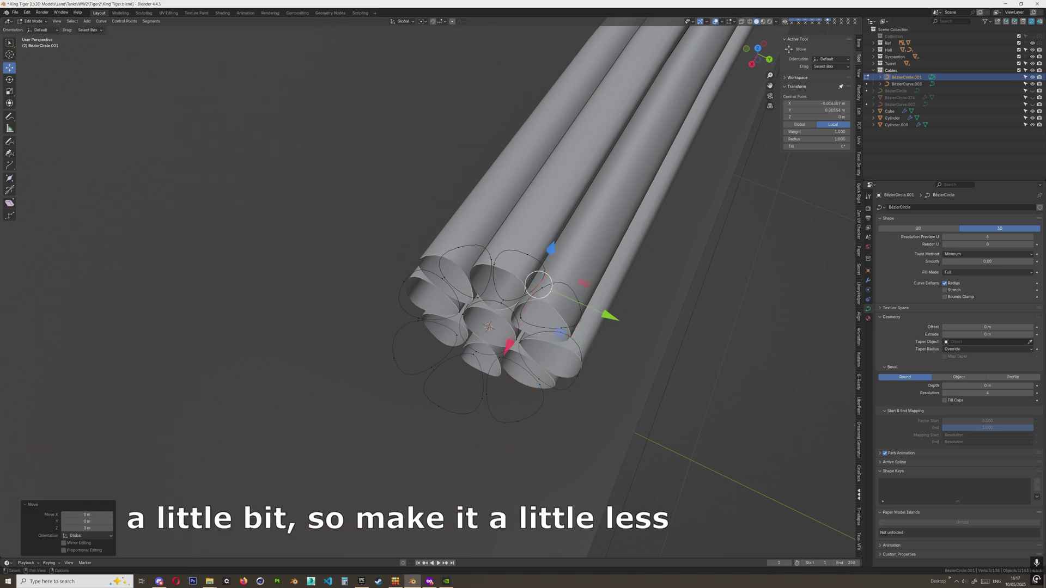
pyautogui.moveTo(560, 333); pyautogui.dragTo(559, 334)
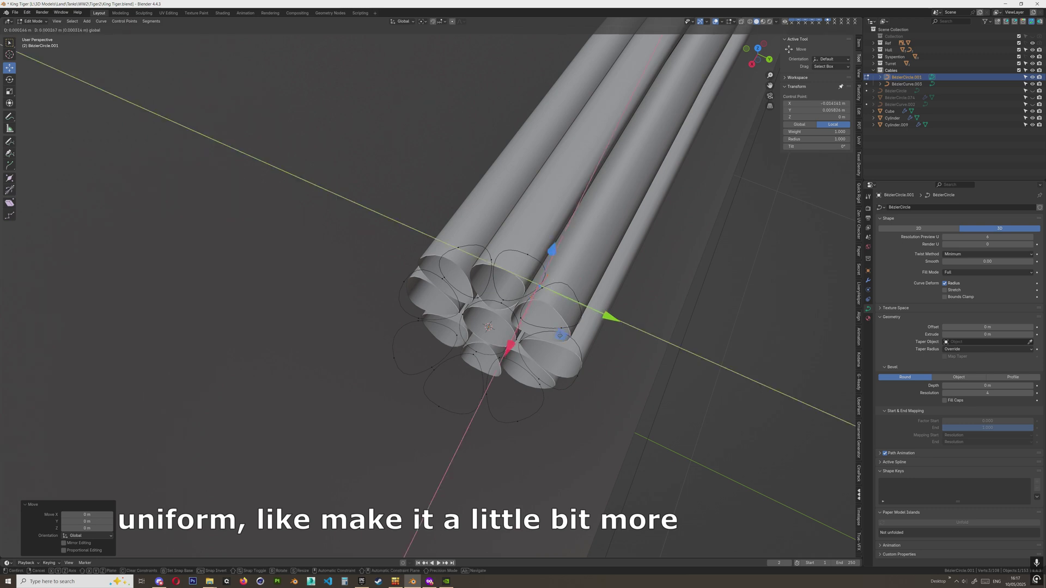
pyautogui.click(559, 335)
# Shift the outermost control point of the profile's lower-left strand slightly in the XY plane
pyautogui.moveTo(476, 313); pyautogui.dragTo(449, 373, button='middle')
pyautogui.click(444, 366)
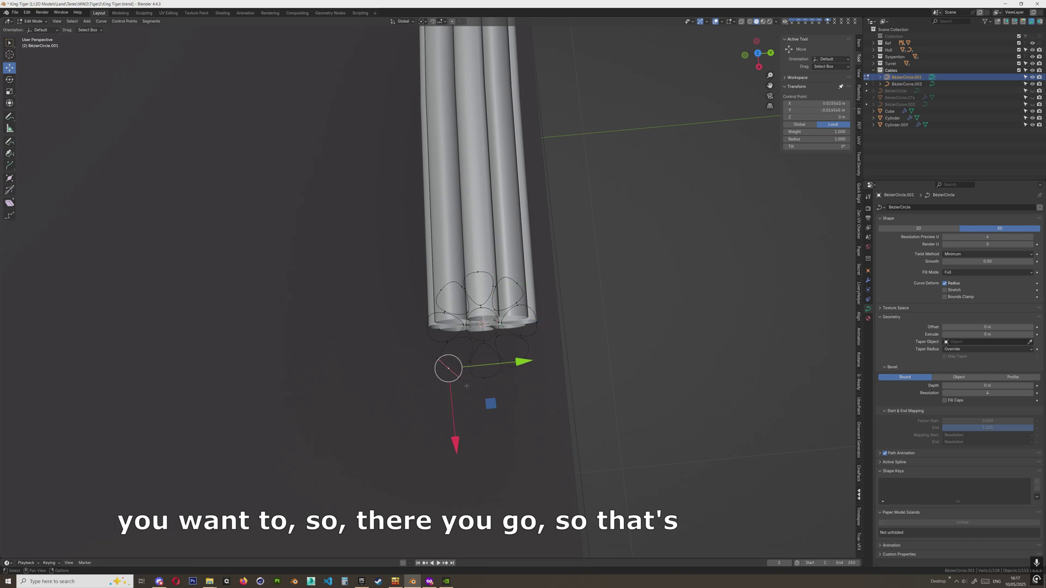
pyautogui.moveTo(488, 404); pyautogui.dragTo(487, 404)
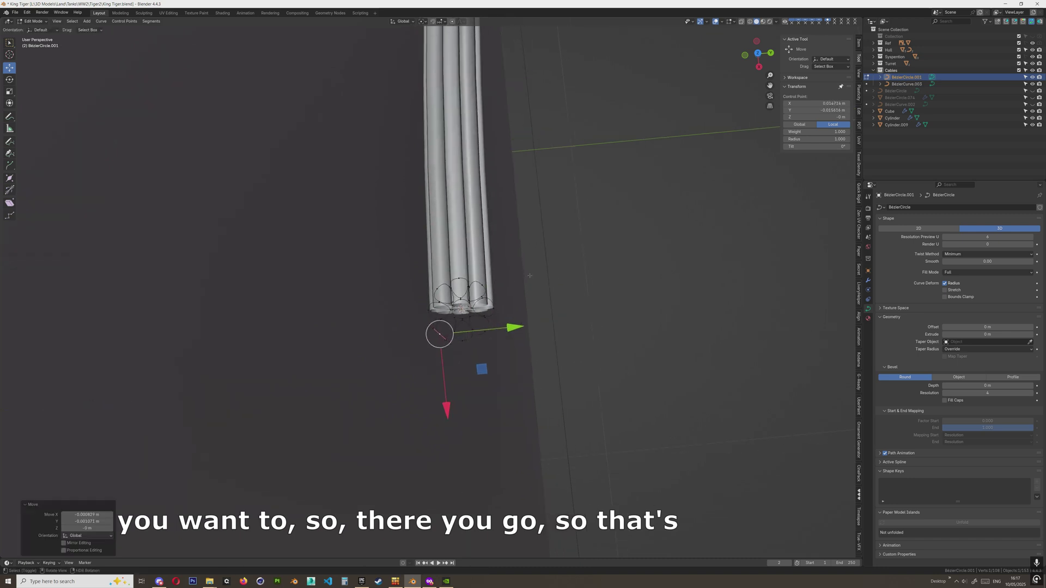
pyautogui.moveTo(490, 381); pyautogui.dragTo(458, 251, button='middle')
pyautogui.moveTo(426, 299); pyautogui.dragTo(428, 327, button='middle')
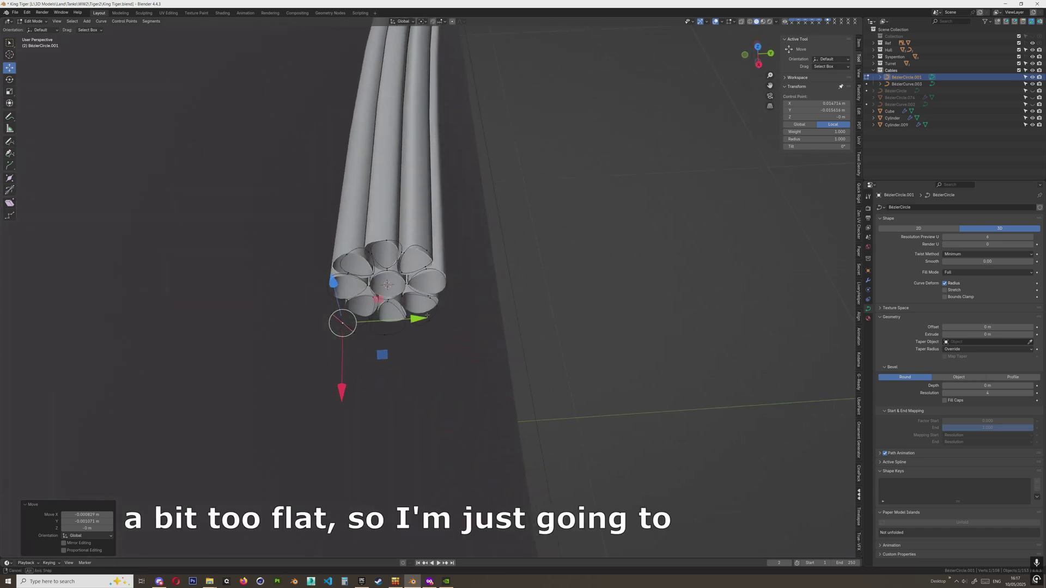
# Nudge the outer control point of the upper-right strand and the outermost point of the bottom strand slightly in the XY plane
pyautogui.click(425, 250)
pyautogui.moveTo(466, 271); pyautogui.dragTo(457, 281, button='middle')
pyautogui.moveTo(464, 285); pyautogui.dragTo(464, 286)
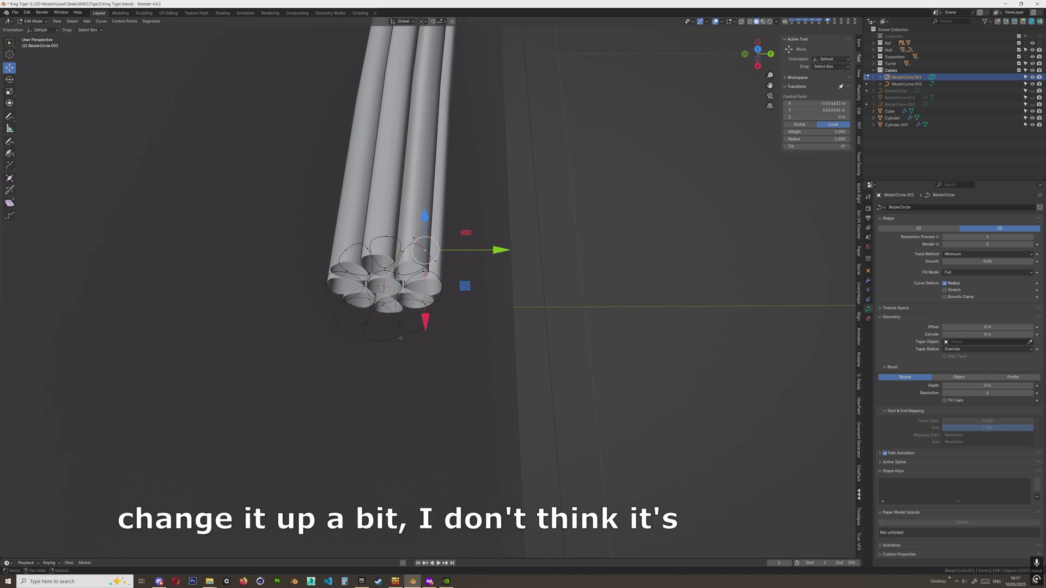
pyautogui.click(384, 343)
pyautogui.moveTo(418, 380); pyautogui.dragTo(420, 382)
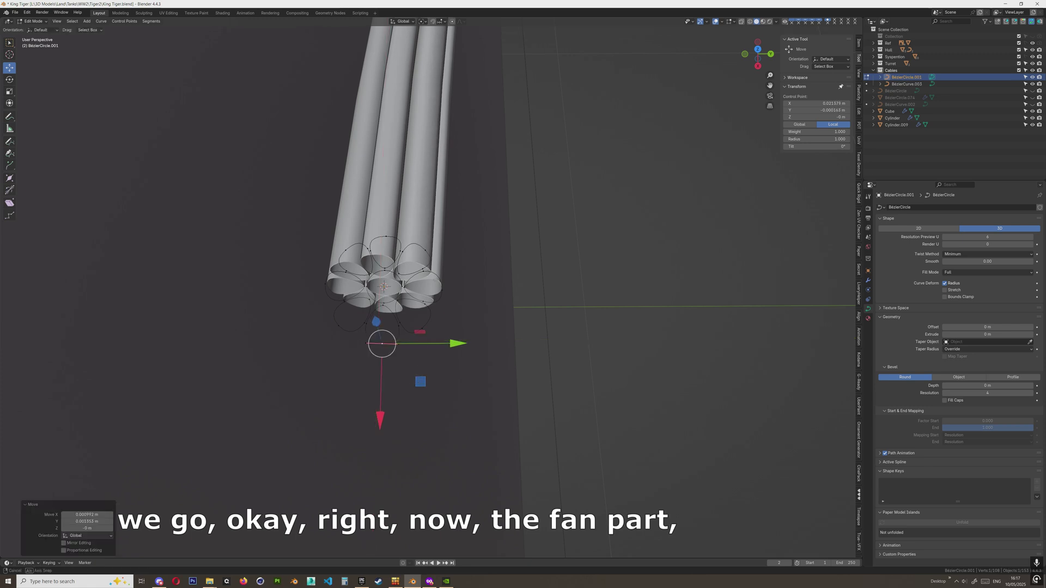
pyautogui.moveTo(461, 332); pyautogui.dragTo(436, 333, button='middle')
pyautogui.scroll(-3, 451, 290)
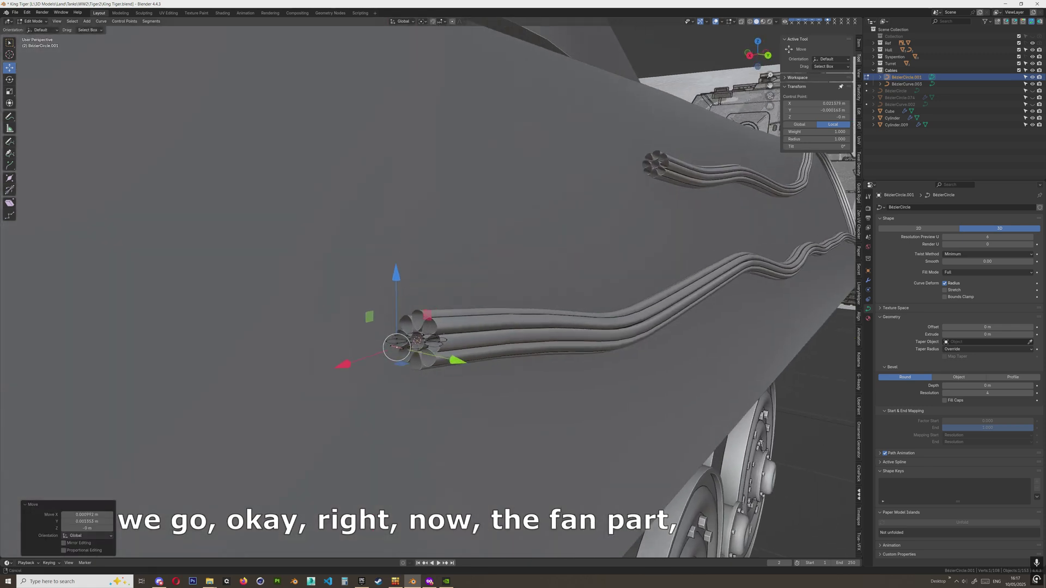
# Finish editing the bevel profile and open the tow cable's path curve for control-point editing
pyautogui.hotkey('ctrl', 'Tab')
pyautogui.click(388, 338)
pyautogui.click(547, 325)
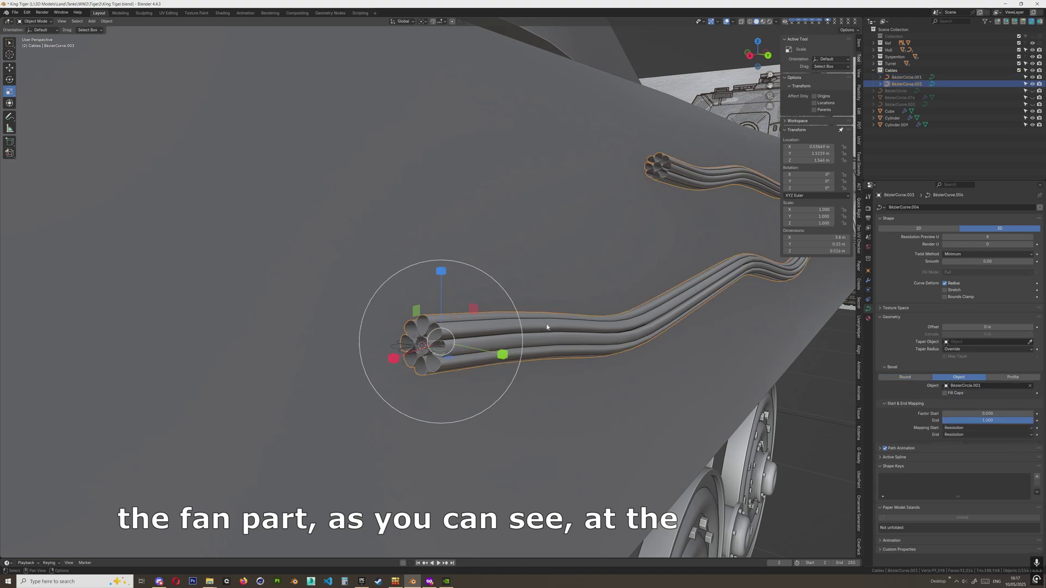
pyautogui.hotkey('ctrl', 'Tab')
pyautogui.click(618, 327)
pyautogui.scroll(-5, 618, 326)
pyautogui.keyDown('shift'); pyautogui.moveTo(619, 326); pyautogui.dragTo(581, 300, button='middle'); pyautogui.keyUp('shift')
pyautogui.scroll(-4, 573, 314)
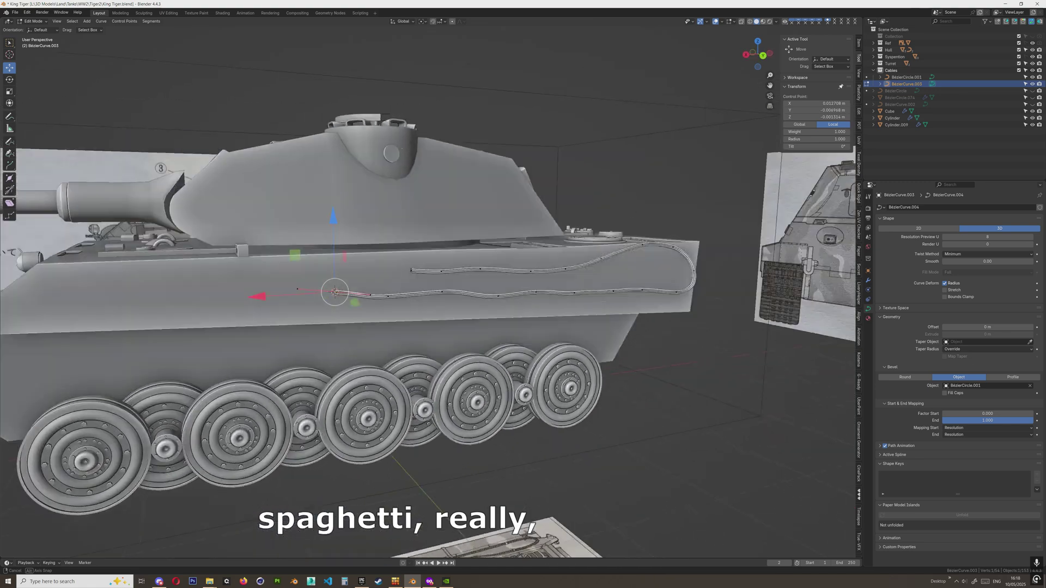
pyautogui.scroll(3, 479, 294)
pyautogui.keyDown('shift'); pyautogui.moveTo(368, 295); pyautogui.dragTo(435, 312, button='middle'); pyautogui.keyUp('shift')
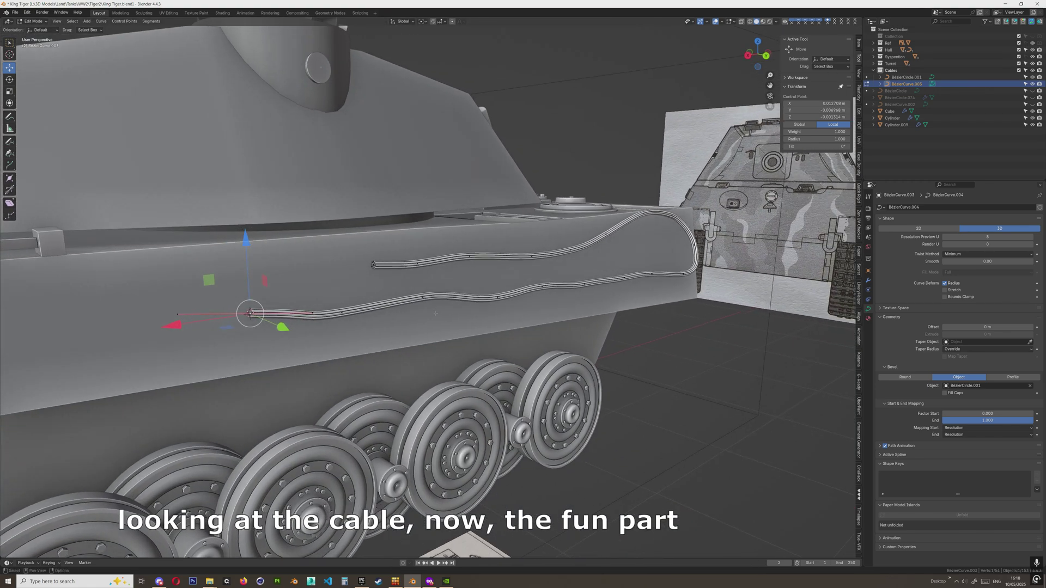
# Select all of the cable's control points, exclude the front end point of the lower run, and twist the rest with the Tilt tool
pyautogui.moveTo(652, 254); pyautogui.dragTo(330, 361)
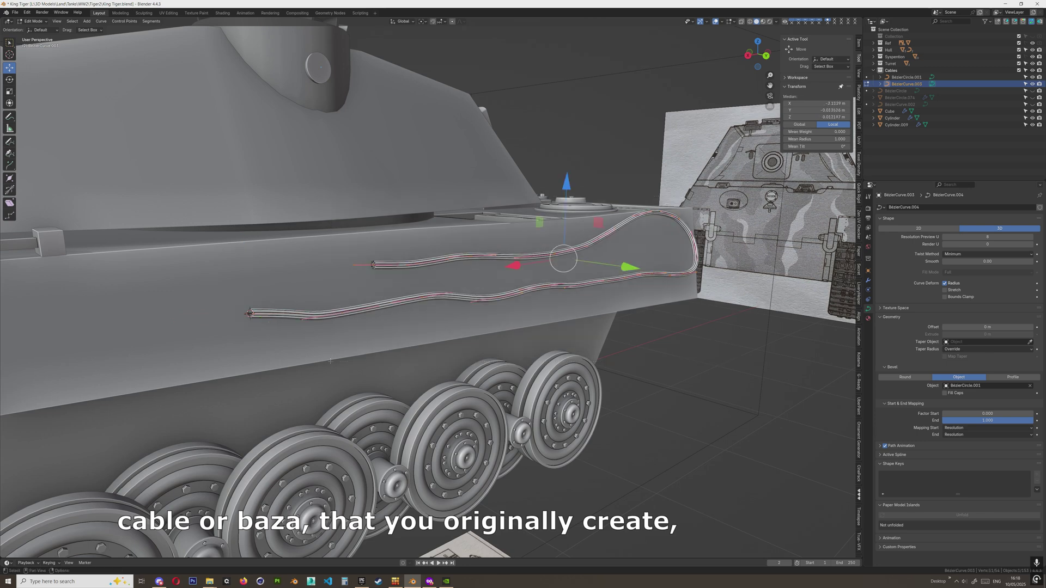
pyautogui.moveTo(364, 351)
pyautogui.mouseDown(button='middle')
pyautogui.moveTo(381, 348)
pyautogui.moveTo(365, 350)
pyautogui.mouseUp(button='middle')
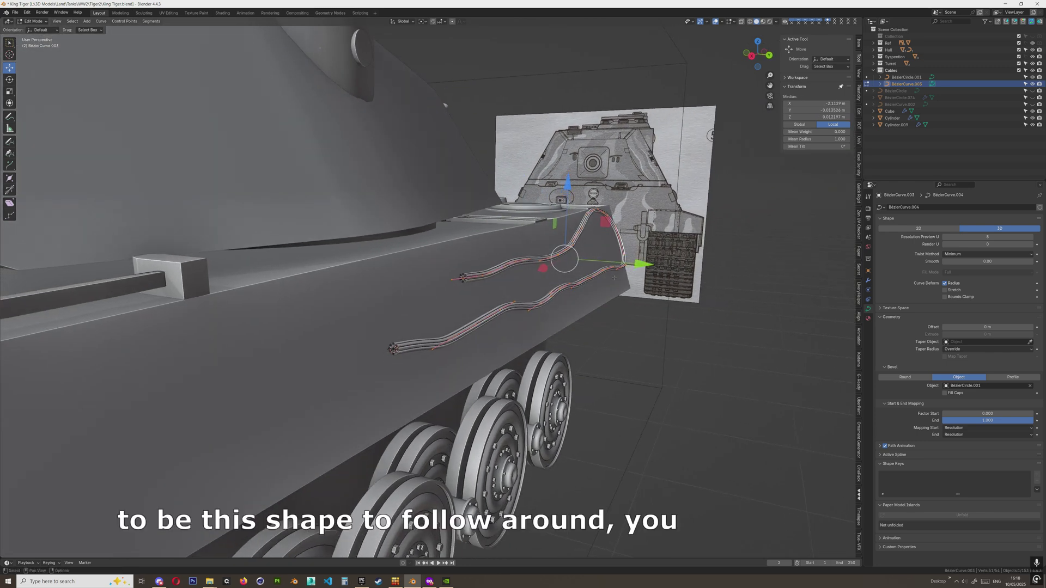
pyautogui.keyDown('shift'); pyautogui.moveTo(469, 267); pyautogui.dragTo(409, 239, button='middle'); pyautogui.keyUp('shift')
pyautogui.scroll(1, 409, 239)
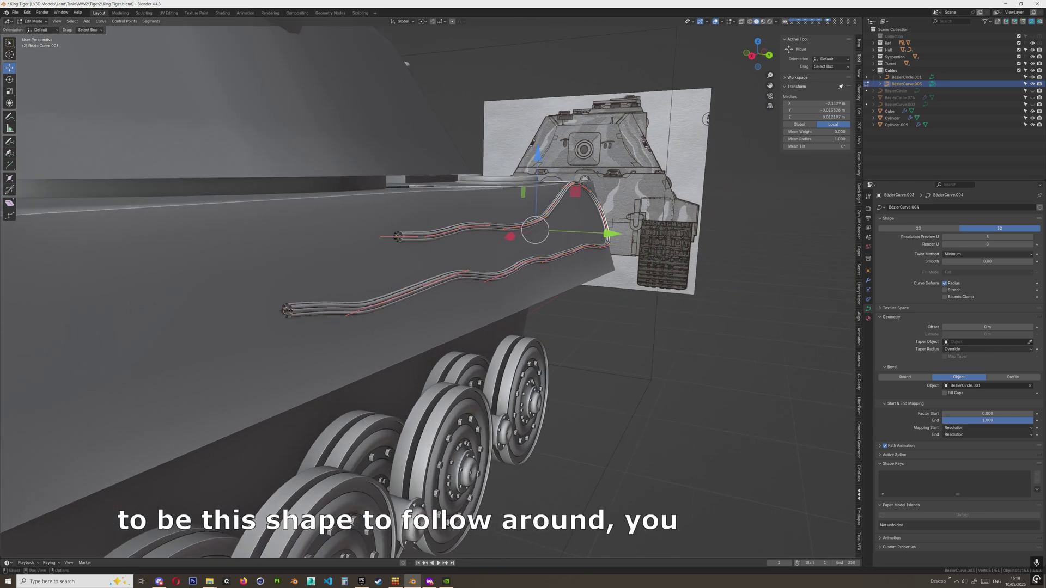
pyautogui.keyDown('shift'); pyautogui.moveTo(366, 313); pyautogui.dragTo(426, 350, button='middle'); pyautogui.keyUp('shift')
pyautogui.scroll(1, 392, 315)
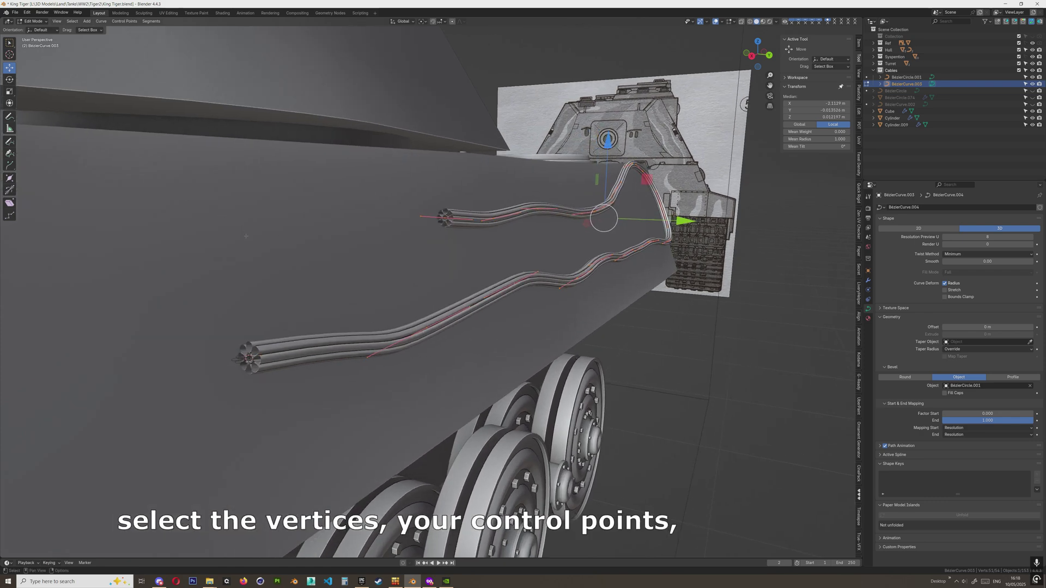
pyautogui.click(10, 192)
pyautogui.moveTo(305, 261); pyautogui.dragTo(414, 285, button='middle')
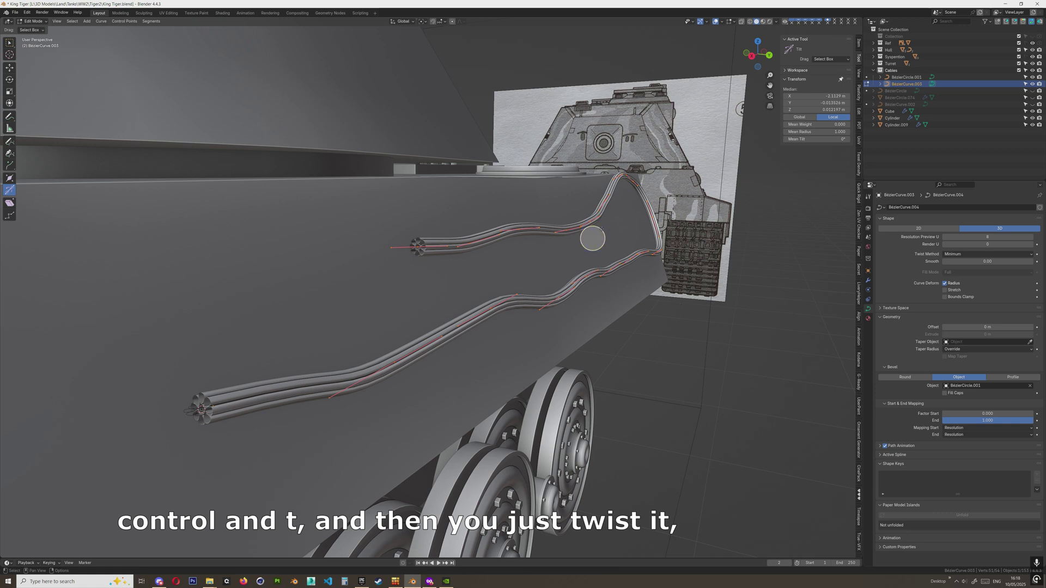
pyautogui.moveTo(592, 238)
pyautogui.mouseDown()
pyautogui.moveTo(569, 223)
pyautogui.moveTo(577, 250)
pyautogui.mouseUp()
pyautogui.keyDown('ctrl'); pyautogui.moveTo(402, 400); pyautogui.dragTo(423, 417); pyautogui.keyUp('ctrl')
pyautogui.keyDown('ctrl'); pyautogui.moveTo(409, 320); pyautogui.dragTo(445, 360); pyautogui.keyUp('ctrl')
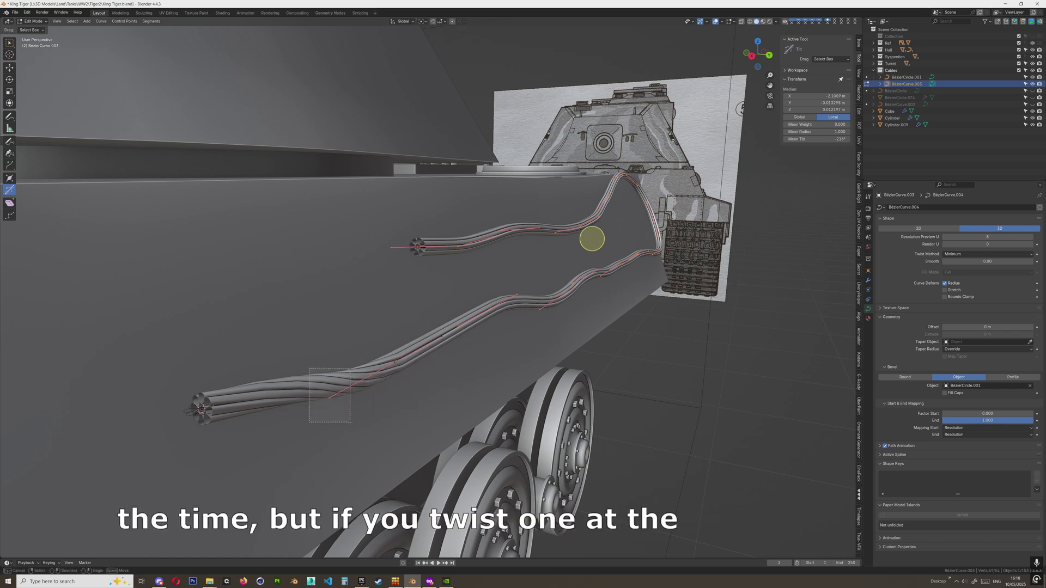
# Carry the twist rearward along the lower run by excluding the next control point from the selection before each of two further tilts
pyautogui.keyDown('ctrl'); pyautogui.moveTo(310, 368); pyautogui.dragTo(351, 422); pyautogui.keyUp('ctrl')
pyautogui.moveTo(595, 225); pyautogui.dragTo(648, 238)
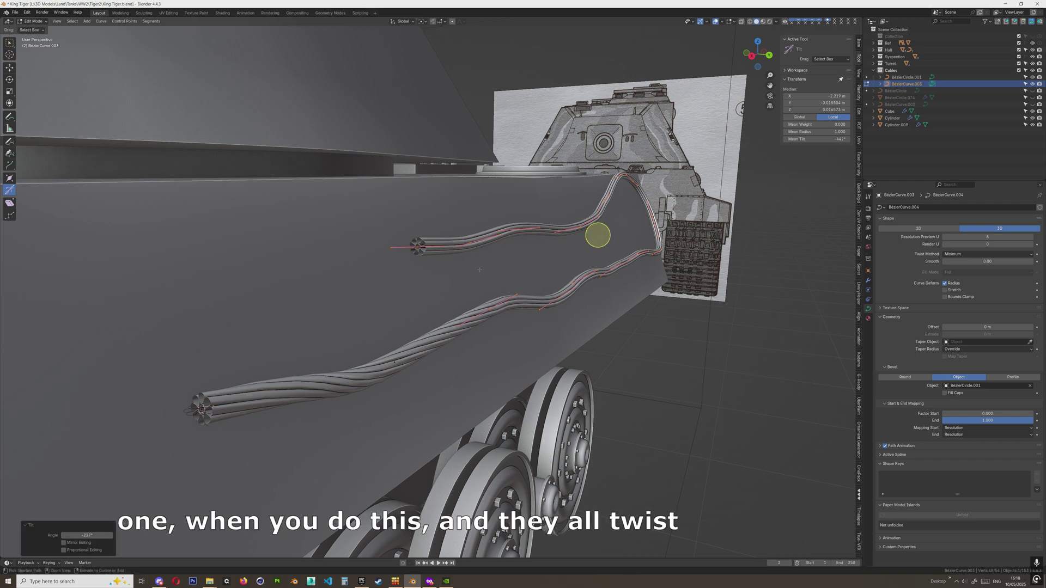
pyautogui.keyDown('ctrl'); pyautogui.moveTo(445, 272); pyautogui.dragTo(526, 359); pyautogui.keyUp('ctrl')
pyautogui.moveTo(602, 232); pyautogui.dragTo(542, 244, button='middle')
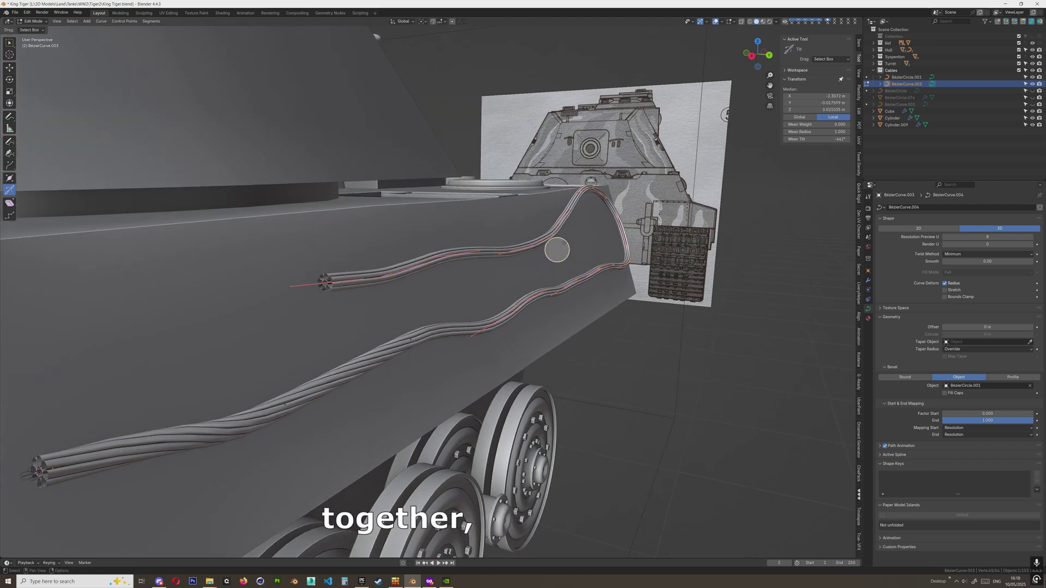
pyautogui.moveTo(544, 254)
pyautogui.mouseDown()
pyautogui.moveTo(528, 237)
pyautogui.moveTo(539, 273)
pyautogui.mouseUp()
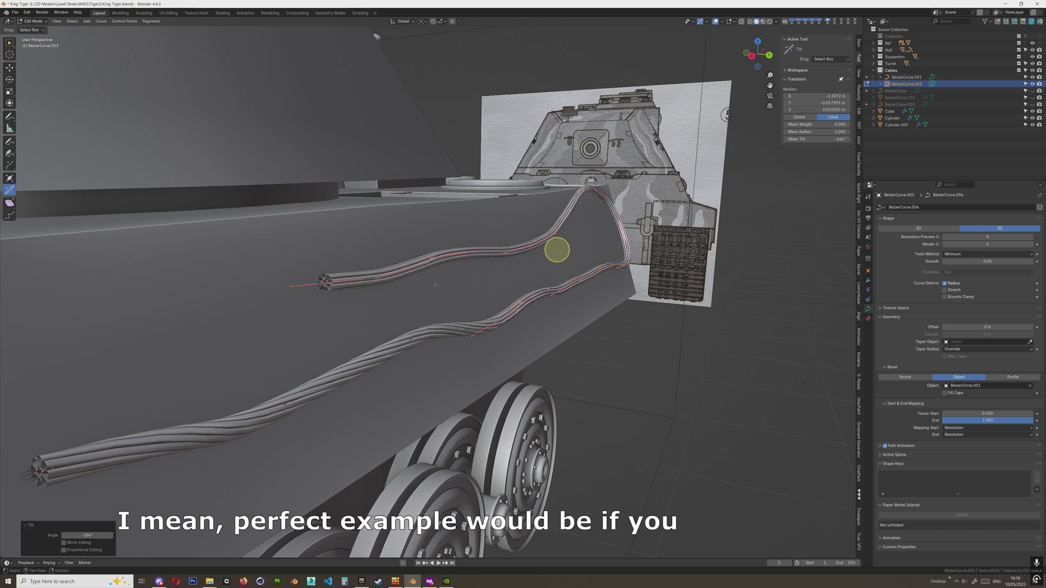
# Try tilting two control points on the upper cable run individually, and undo these test twists
pyautogui.click(390, 273)
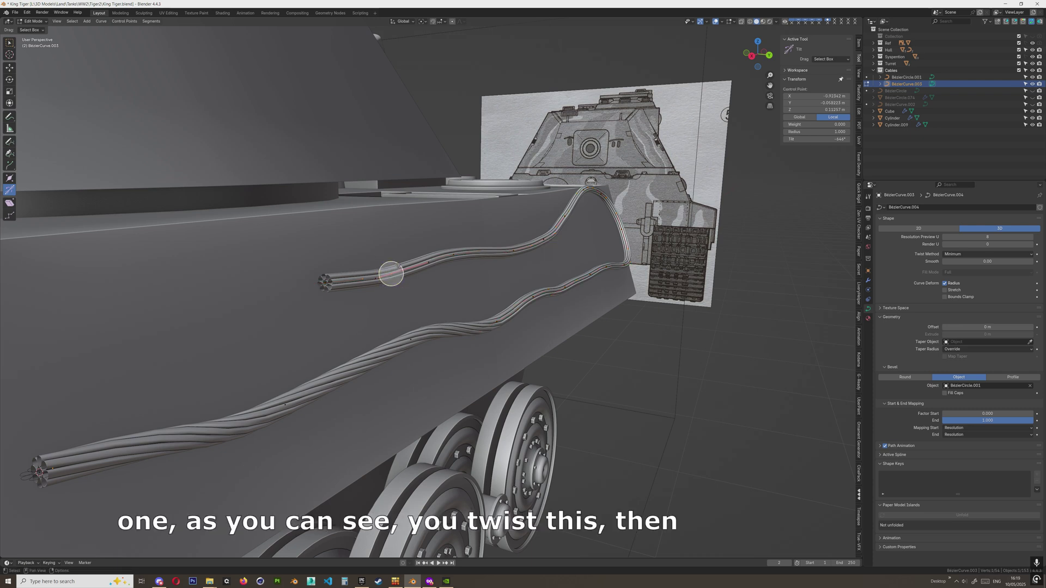
pyautogui.moveTo(390, 273); pyautogui.dragTo(366, 256)
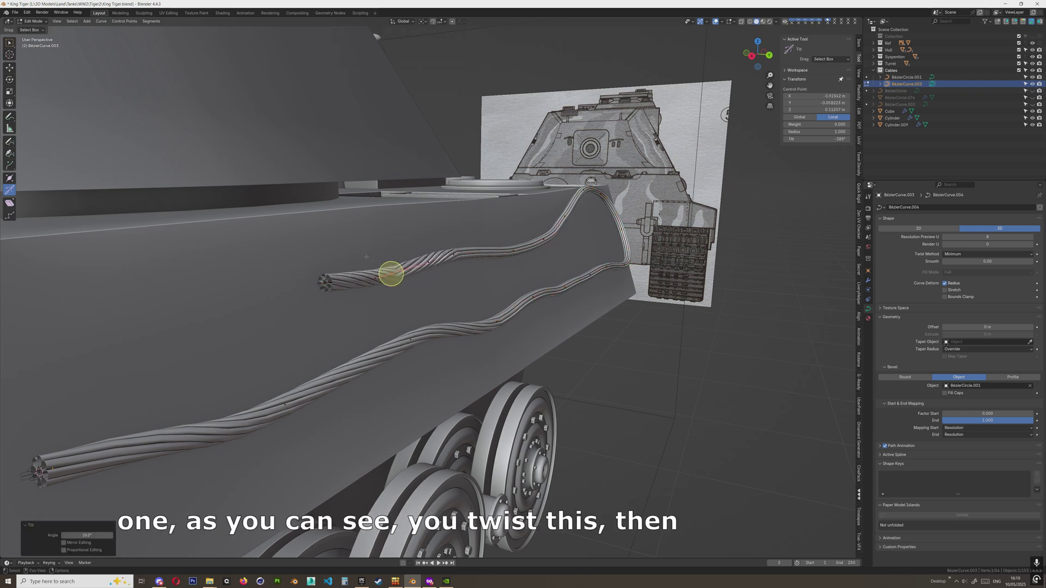
pyautogui.click(453, 255)
pyautogui.moveTo(454, 254); pyautogui.dragTo(464, 276)
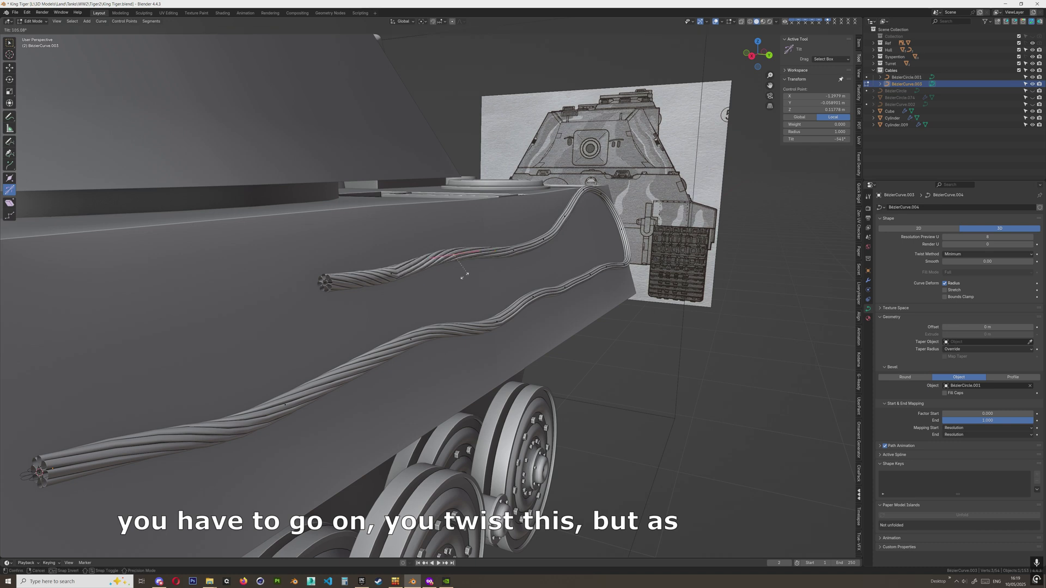
pyautogui.moveTo(437, 239); pyautogui.dragTo(458, 263)
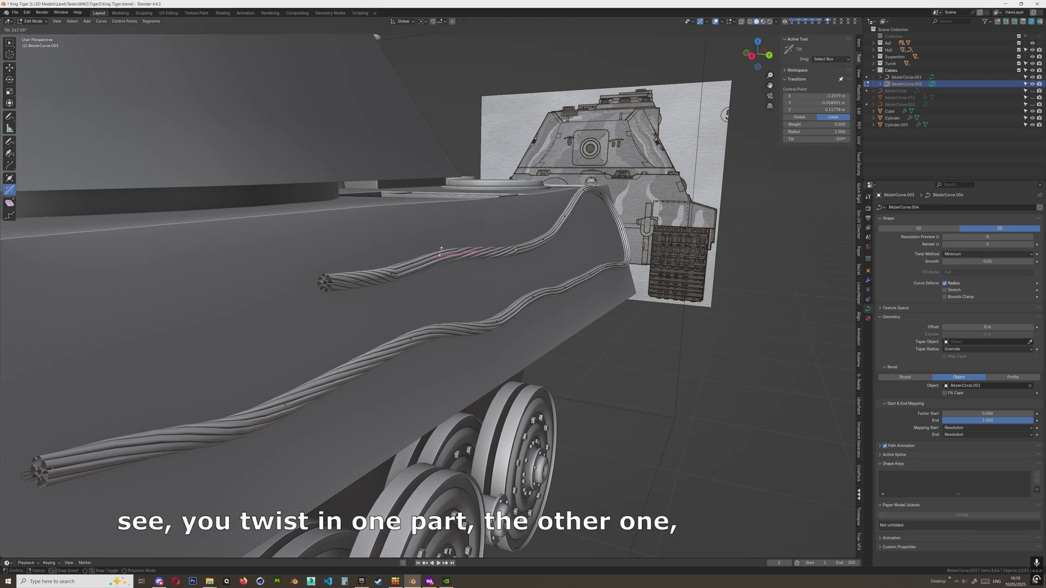
pyautogui.rightClick(441, 252)
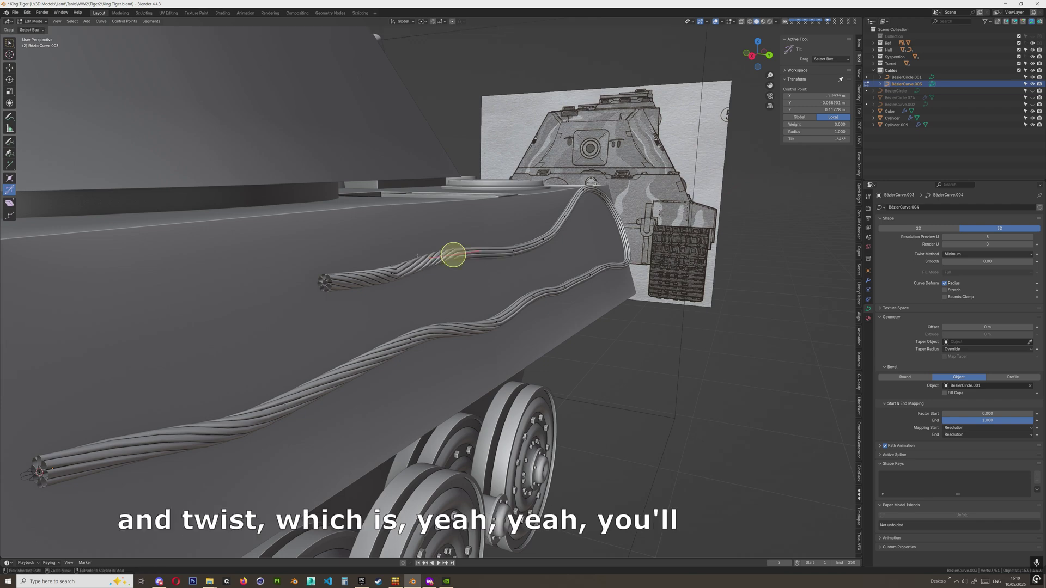
pyautogui.hotkey('ctrl', 'z')
pyautogui.hotkey('ctrl', 'z')
pyautogui.hotkey('ctrl', 'z')
# Exclude the next control point on the lower run and tilt the remaining ones until the new section's twist matches the earlier sections
pyautogui.keyDown('shift'); pyautogui.moveTo(429, 261); pyautogui.dragTo(421, 271, button='middle'); pyautogui.keyUp('shift')
pyautogui.scroll(3, 530, 347)
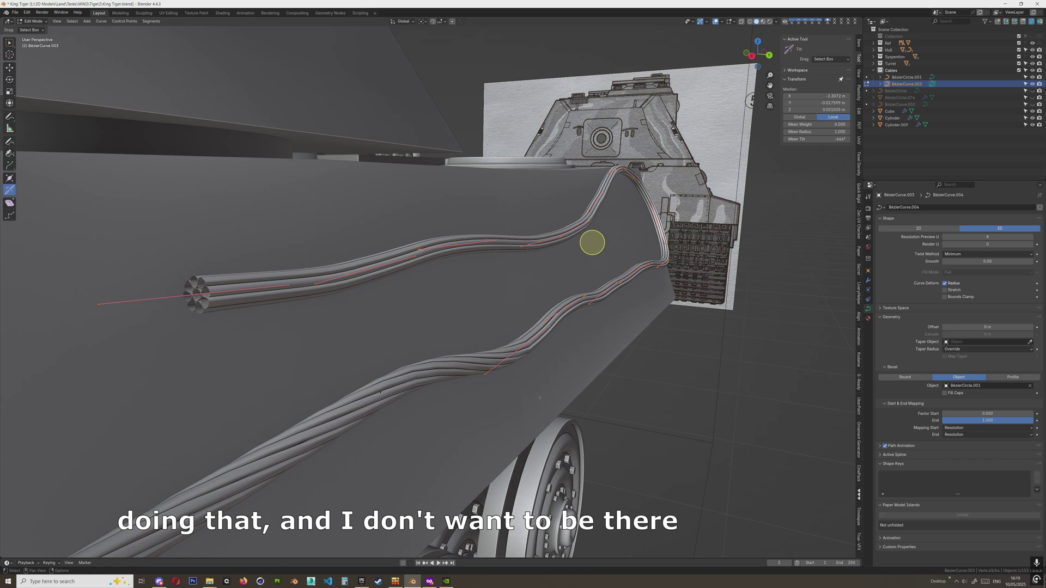
pyautogui.keyDown('ctrl'); pyautogui.moveTo(475, 341); pyautogui.dragTo(474, 341); pyautogui.keyUp('ctrl')
pyautogui.keyDown('ctrl'); pyautogui.moveTo(570, 353); pyautogui.dragTo(544, 326); pyautogui.keyUp('ctrl')
pyautogui.moveTo(603, 229)
pyautogui.mouseDown()
pyautogui.moveTo(612, 244)
pyautogui.moveTo(585, 220)
pyautogui.moveTo(546, 254)
pyautogui.moveTo(588, 268)
pyautogui.moveTo(610, 245)
pyautogui.moveTo(600, 235)
pyautogui.moveTo(597, 256)
pyautogui.moveTo(596, 234)
pyautogui.mouseUp()
pyautogui.moveTo(595, 234); pyautogui.dragTo(553, 263, button='middle')
pyautogui.scroll(3, 598, 237)
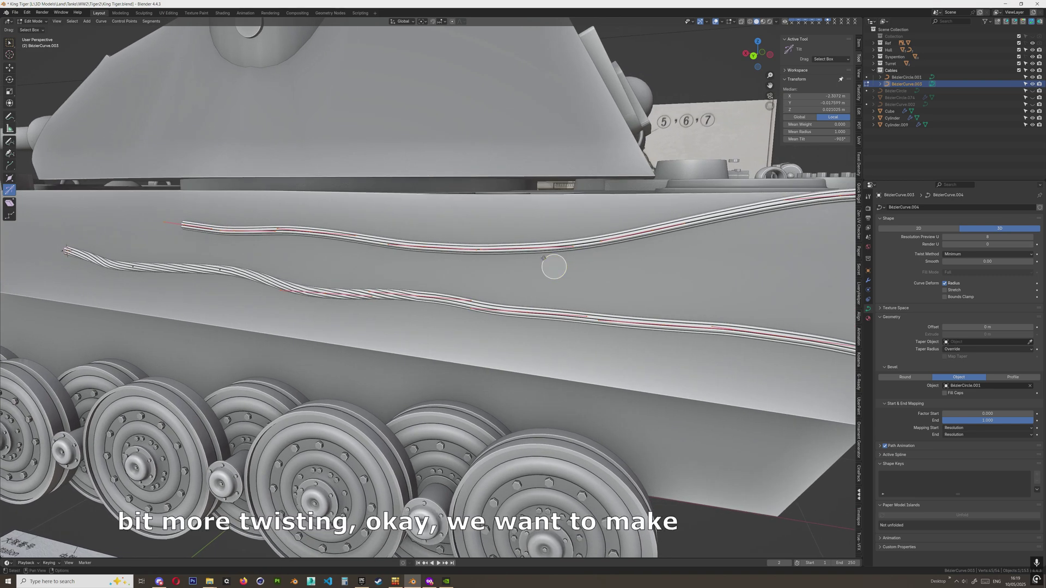
pyautogui.moveTo(554, 264)
pyautogui.mouseDown()
pyautogui.moveTo(542, 263)
pyautogui.moveTo(606, 256)
pyautogui.moveTo(540, 232)
pyautogui.moveTo(508, 260)
pyautogui.moveTo(554, 267)
pyautogui.mouseUp()
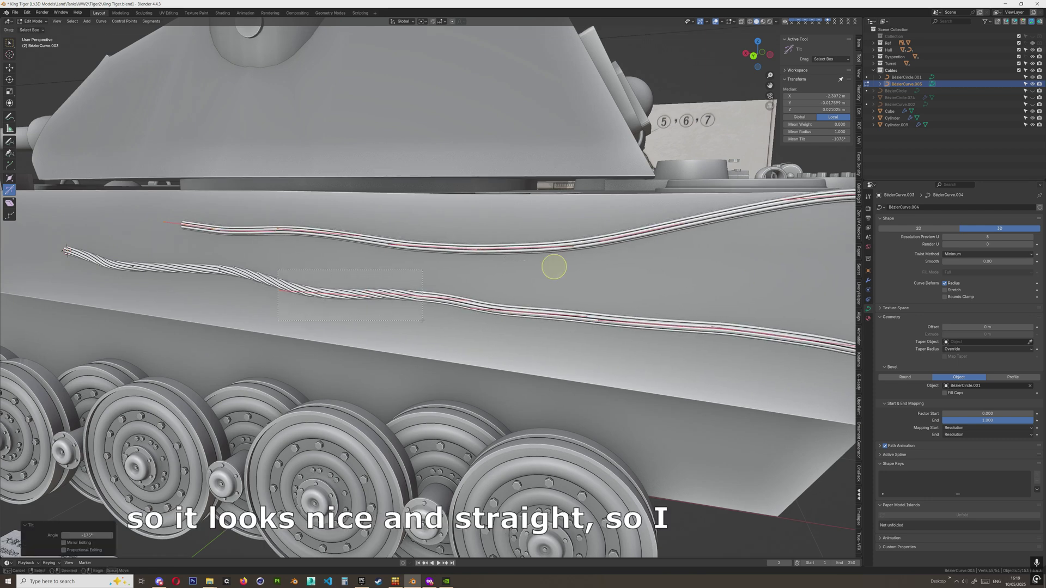
# Extend the twist through the middle of the lower run by tilting only the control points still ahead of it
pyautogui.scroll(3, 554, 267)
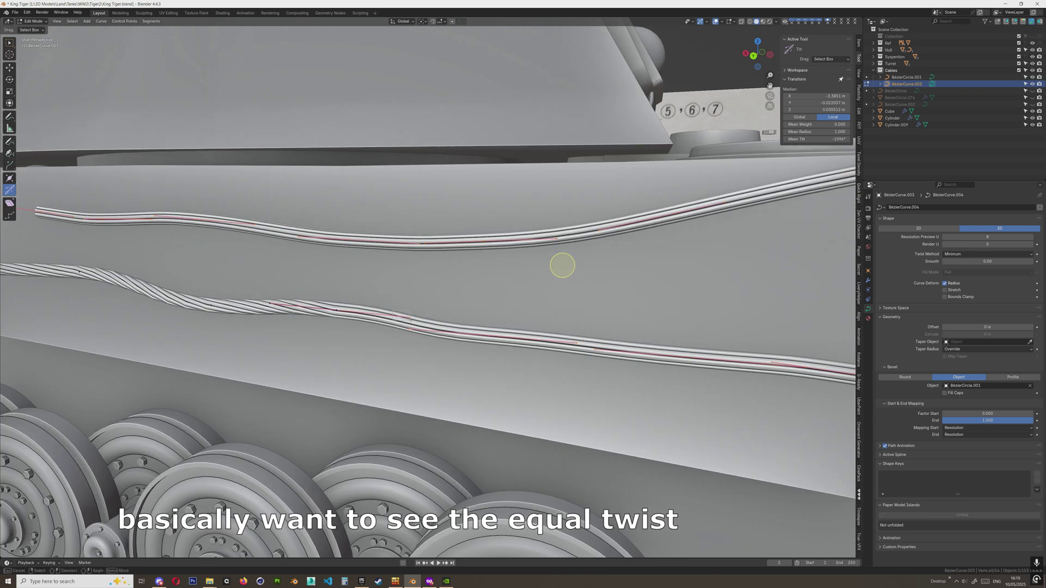
pyautogui.scroll(-3, 562, 265)
pyautogui.moveTo(548, 263); pyautogui.dragTo(530, 269, button='middle')
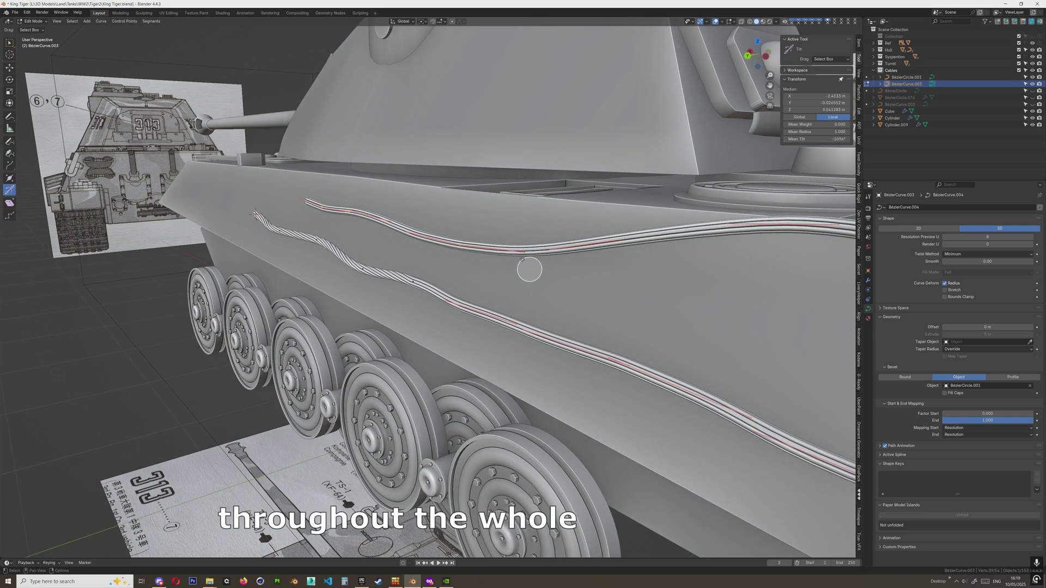
pyautogui.moveTo(529, 269)
pyautogui.mouseDown()
pyautogui.moveTo(561, 261)
pyautogui.moveTo(521, 263)
pyautogui.moveTo(534, 256)
pyautogui.mouseUp()
pyautogui.rightClick(530, 269)
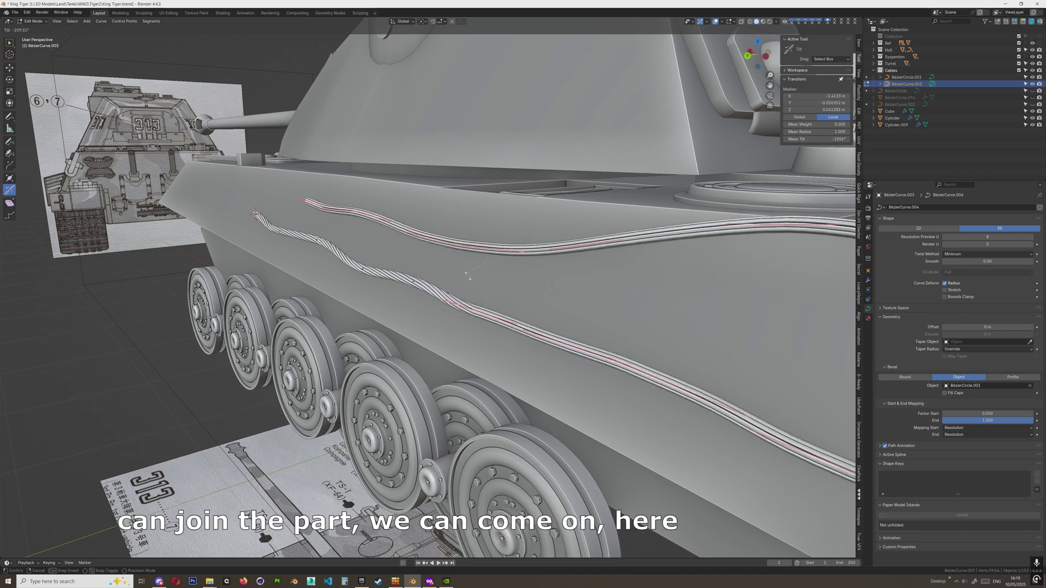
pyautogui.moveTo(479, 279); pyautogui.dragTo(532, 261)
pyautogui.moveTo(532, 261); pyautogui.dragTo(410, 224, button='middle')
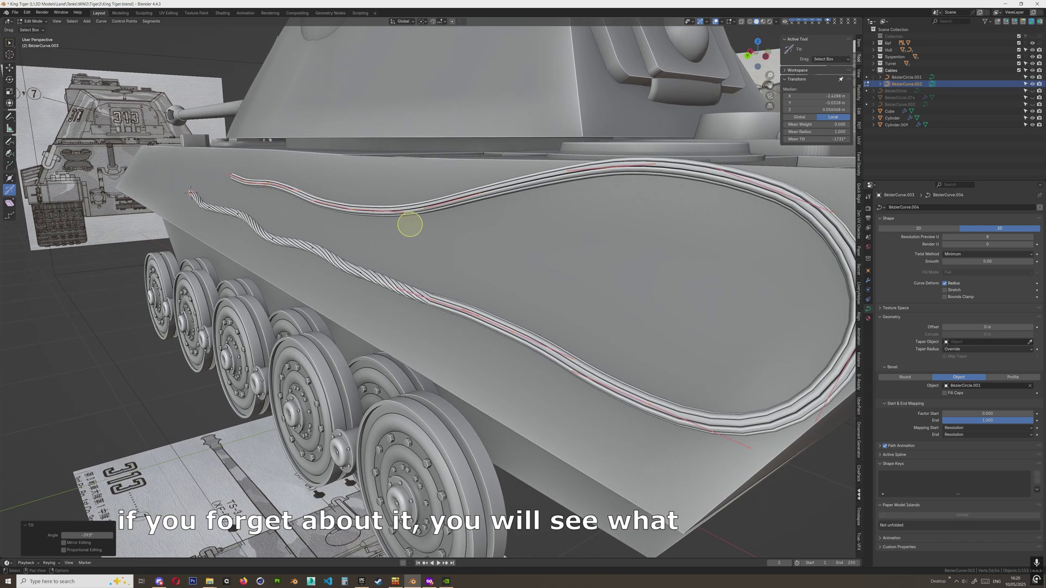
# Exclude the control point where the middle section's twist ends, and tilt the remaining points to twist the following stretch
pyautogui.keyDown('ctrl'); pyautogui.moveTo(405, 283); pyautogui.dragTo(446, 319); pyautogui.keyUp('ctrl')
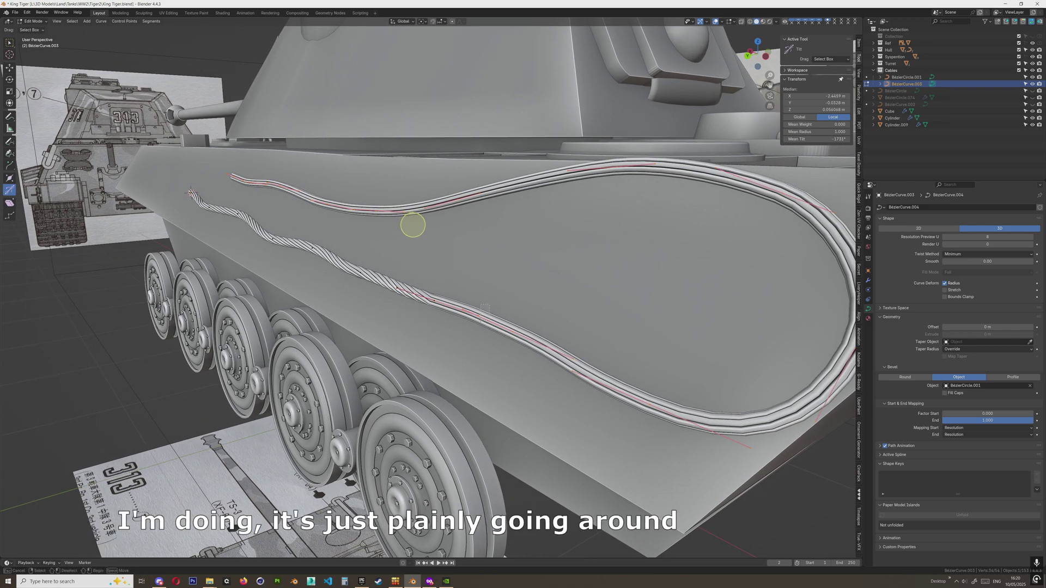
pyautogui.moveTo(408, 217); pyautogui.dragTo(390, 238)
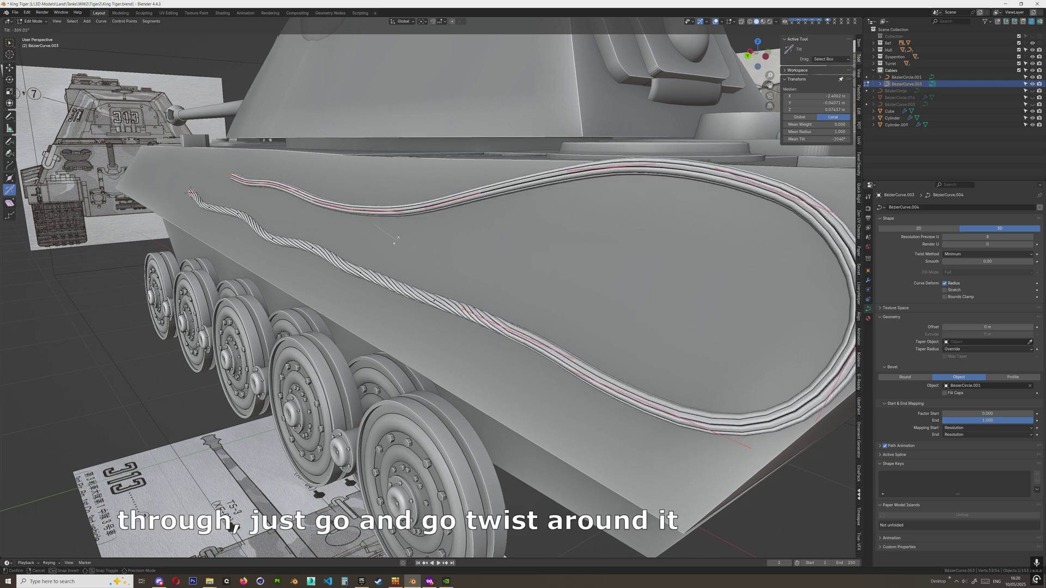
pyautogui.moveTo(372, 244); pyautogui.dragTo(408, 218)
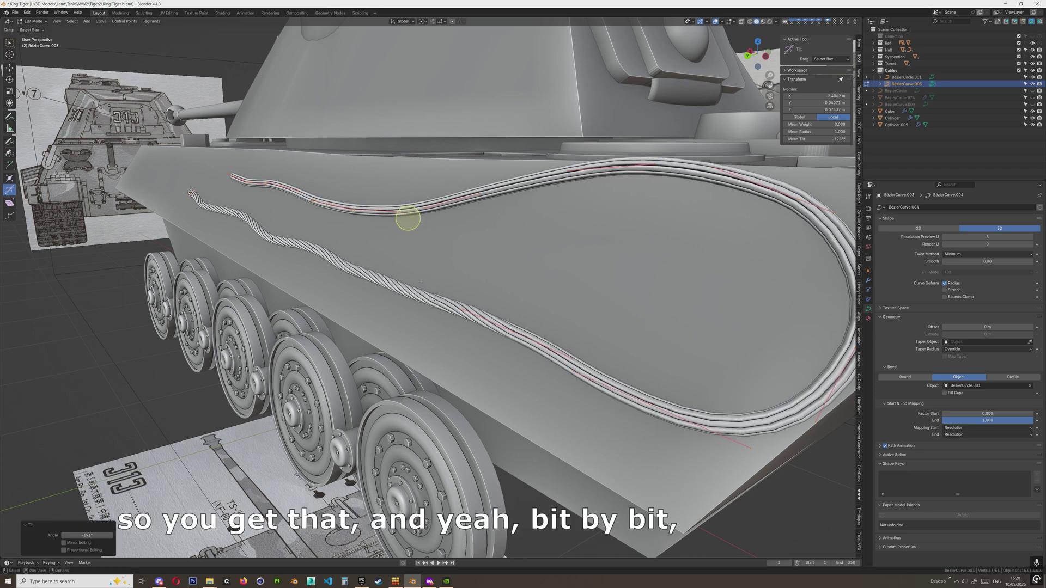
# Drop another control point from the selection and tilt the rest to bring the twist close to the rear loop
pyautogui.keyDown('ctrl'); pyautogui.moveTo(420, 281); pyautogui.dragTo(584, 360); pyautogui.keyUp('ctrl')
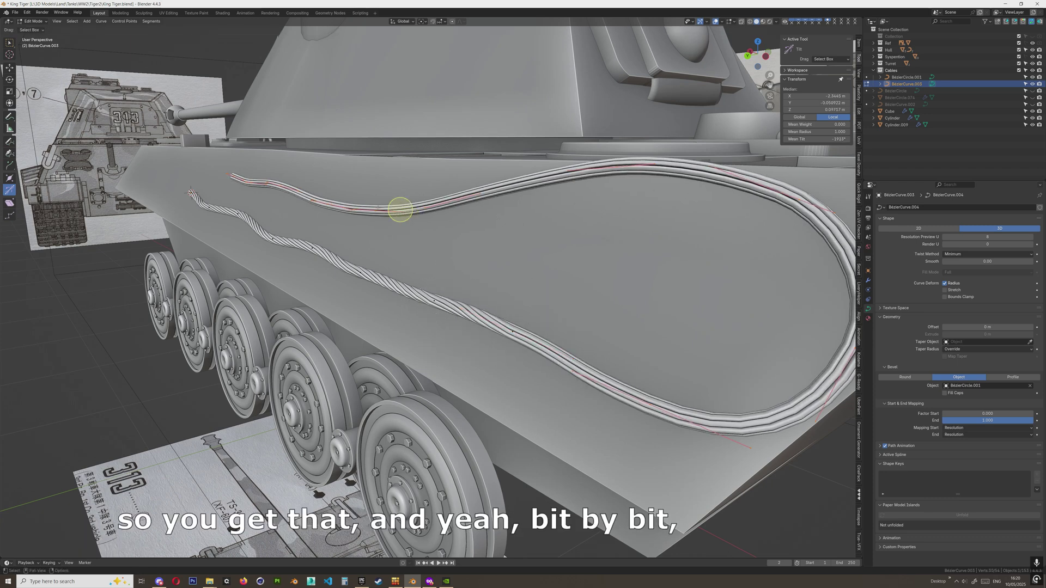
pyautogui.moveTo(400, 209); pyautogui.dragTo(386, 194)
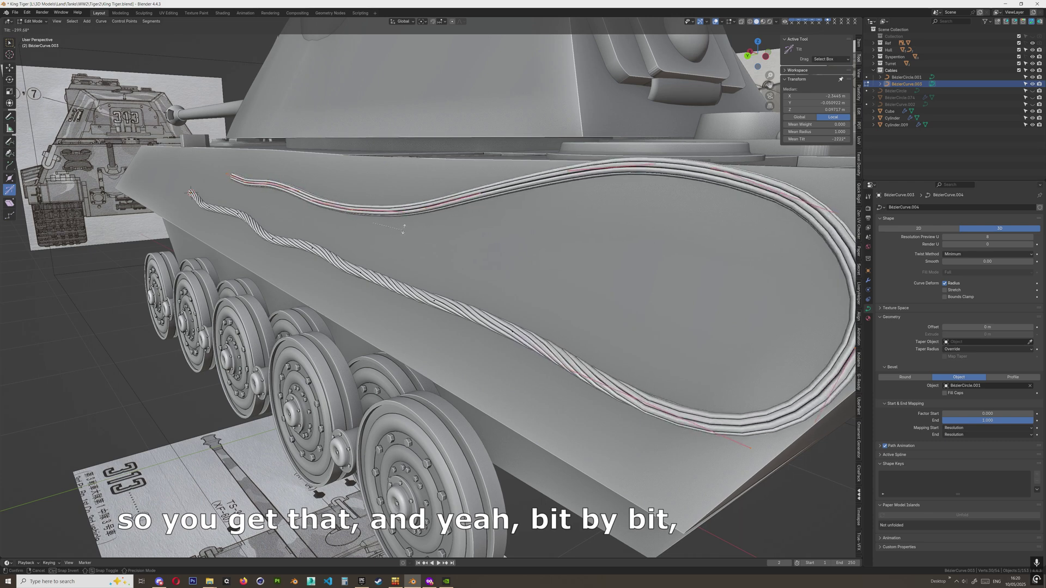
pyautogui.moveTo(406, 200); pyautogui.dragTo(381, 195)
# Fine-tune the tilt of the still-selected control points until the twist on the lower run leading into the rear loop matches the rest
pyautogui.moveTo(513, 279); pyautogui.dragTo(446, 253, button='middle')
pyautogui.scroll(3, 336, 232)
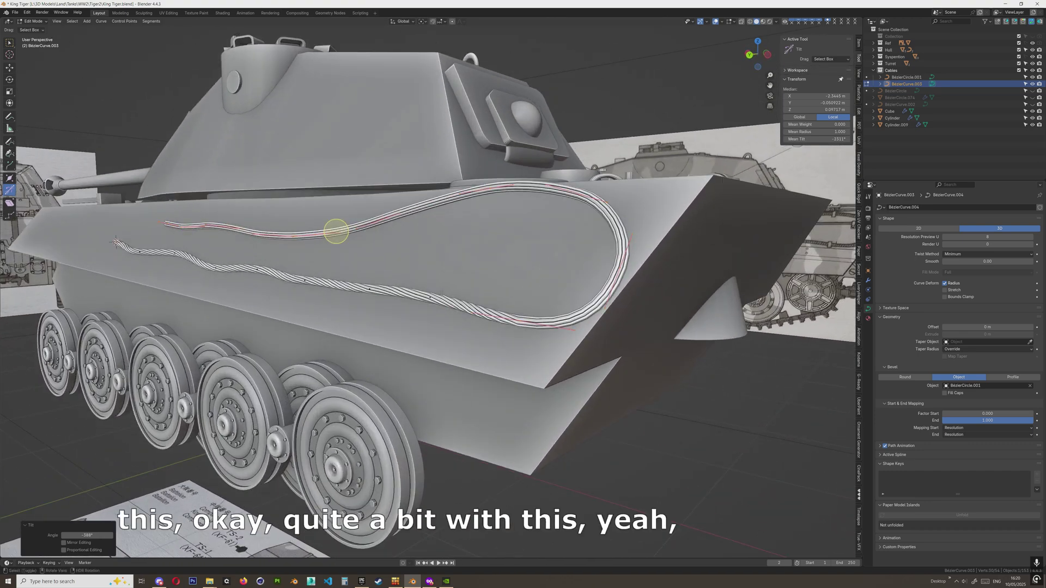
pyautogui.keyDown('shift'); pyautogui.click(343, 237); pyautogui.keyUp('shift')
pyautogui.moveTo(344, 223); pyautogui.dragTo(316, 223)
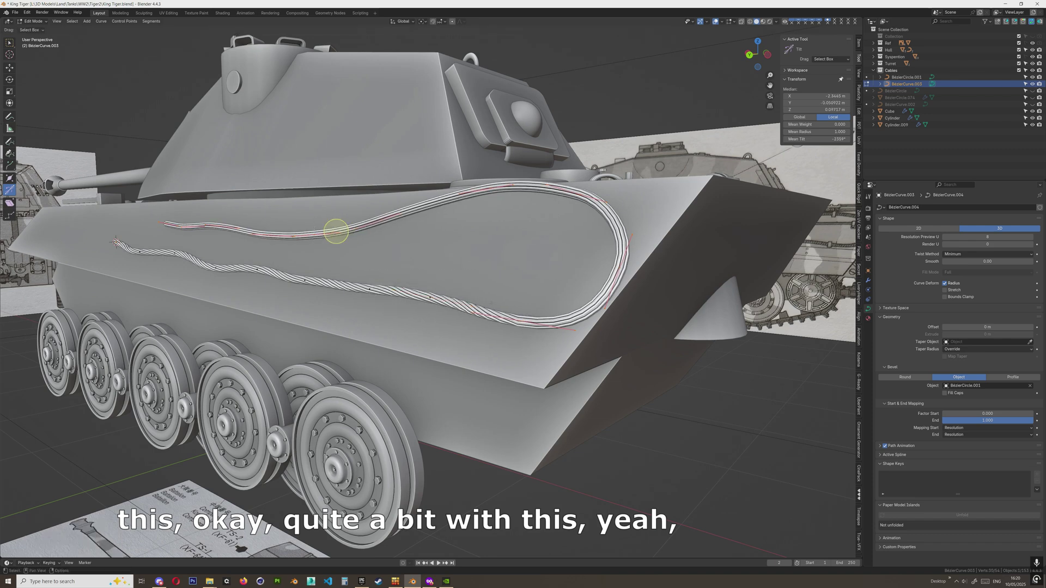
pyautogui.moveTo(334, 233); pyautogui.dragTo(285, 235, button='middle')
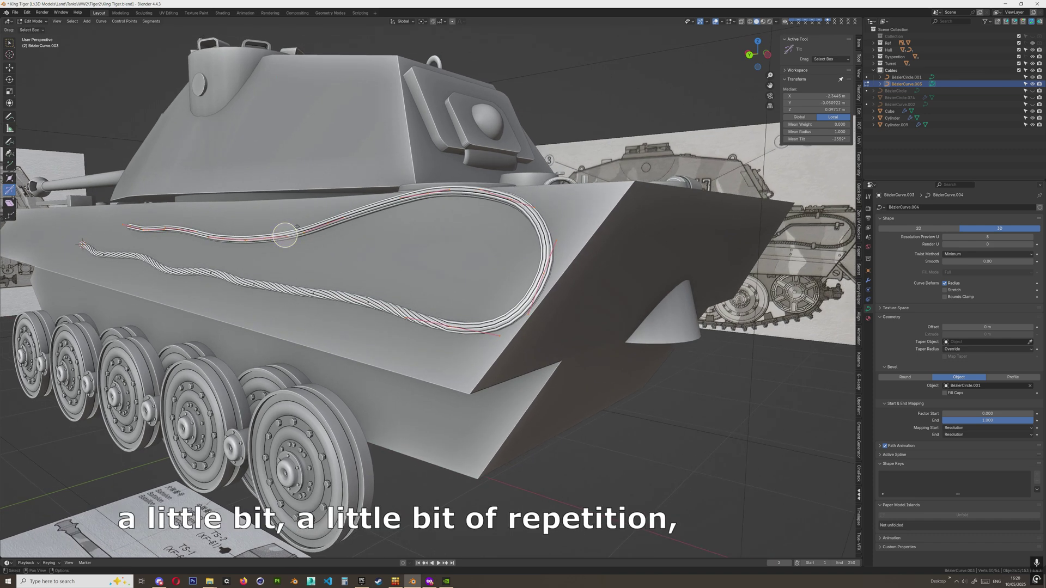
pyautogui.moveTo(285, 236); pyautogui.dragTo(299, 245)
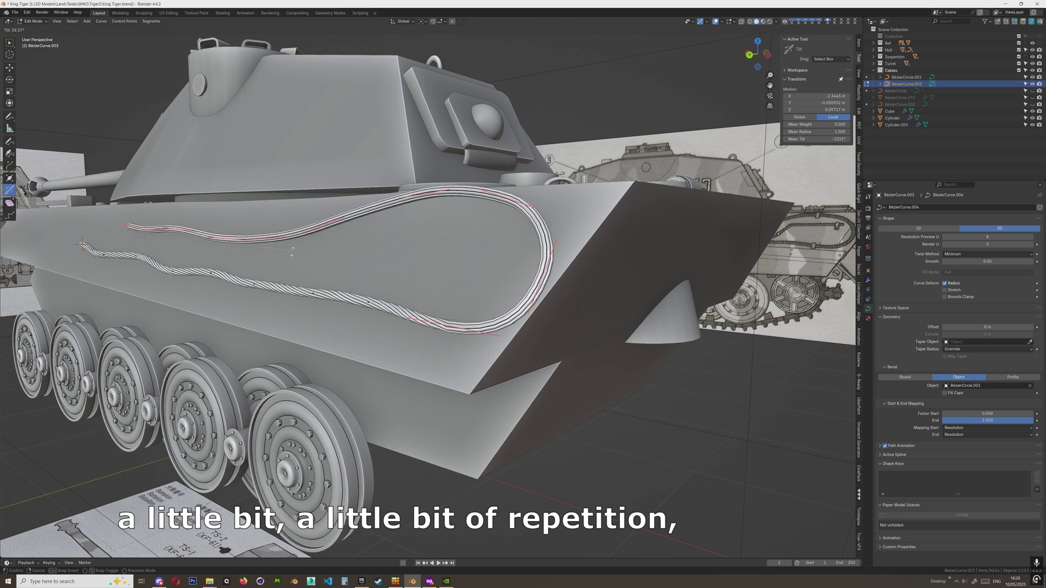
pyautogui.moveTo(278, 256); pyautogui.dragTo(284, 235)
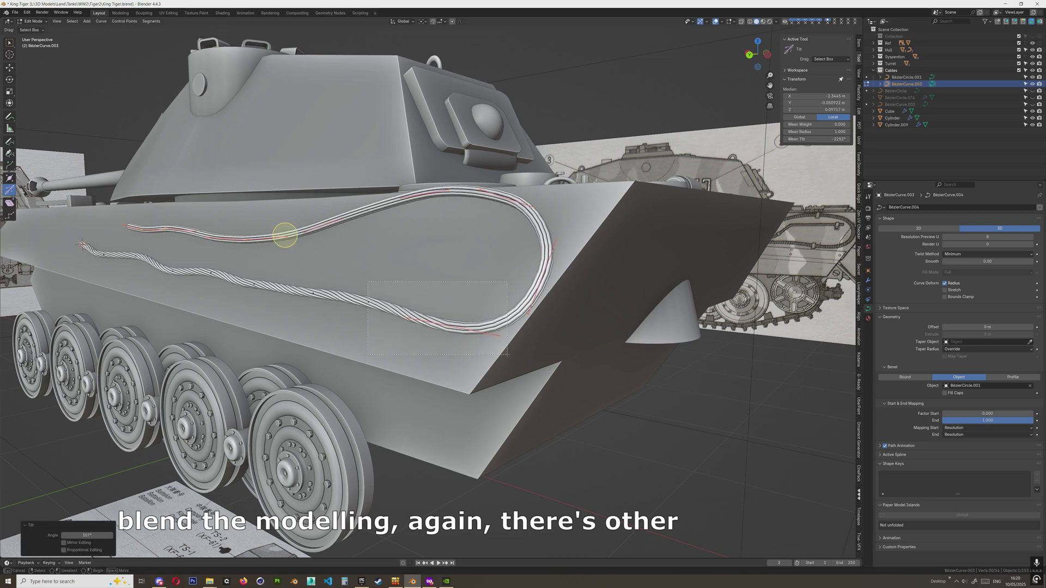
# Exclude the lower run's rearmost control points from the selection and tilt the rest to twist the lower start of the rear loop
pyautogui.keyDown('ctrl'); pyautogui.moveTo(507, 354); pyautogui.dragTo(508, 355); pyautogui.keyUp('ctrl')
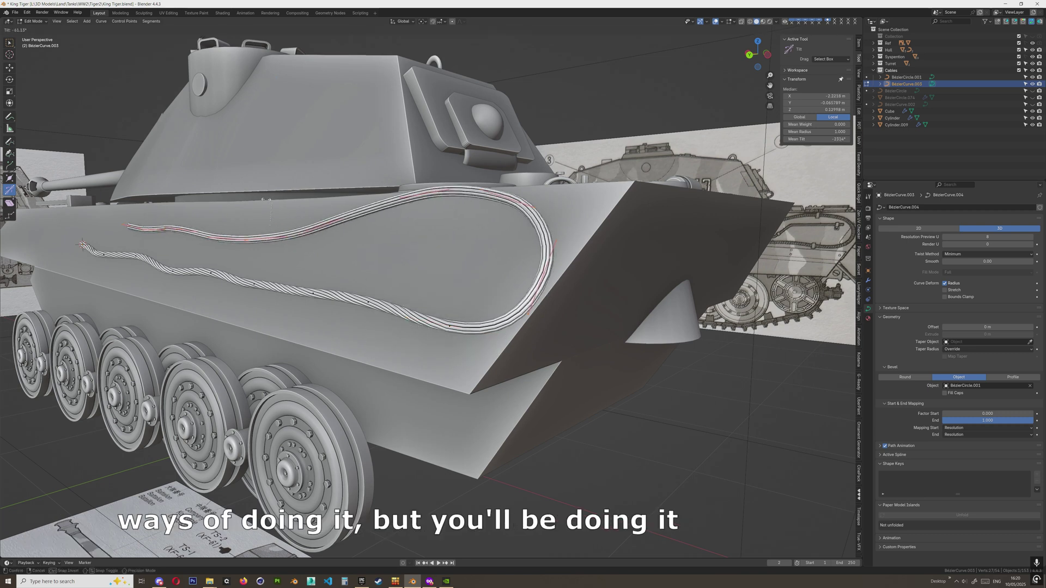
pyautogui.moveTo(231, 209)
pyautogui.mouseDown()
pyautogui.moveTo(279, 227)
pyautogui.moveTo(270, 203)
pyautogui.moveTo(246, 209)
pyautogui.mouseUp()
pyautogui.moveTo(273, 227); pyautogui.dragTo(272, 228, button='middle')
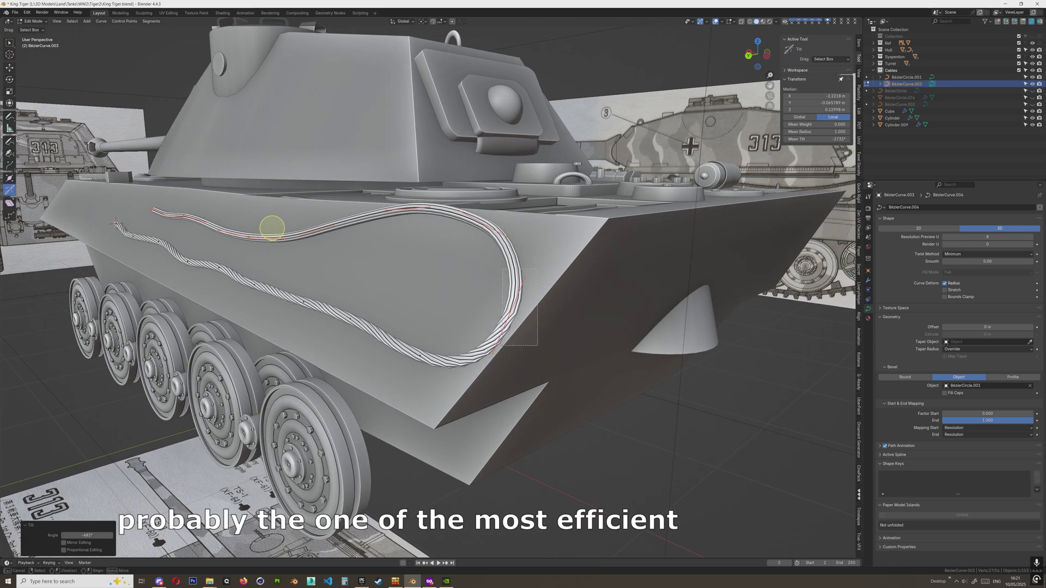
# Drop the control point at the loop's lower bend and tilt the remaining ones to carry the twist around the loop's rear
pyautogui.keyDown('ctrl'); pyautogui.moveTo(538, 269); pyautogui.dragTo(490, 365); pyautogui.keyUp('ctrl')
pyautogui.moveTo(255, 224); pyautogui.dragTo(265, 225, button='middle')
pyautogui.moveTo(272, 212); pyautogui.dragTo(251, 202)
pyautogui.moveTo(265, 225); pyautogui.dragTo(266, 225, button='middle')
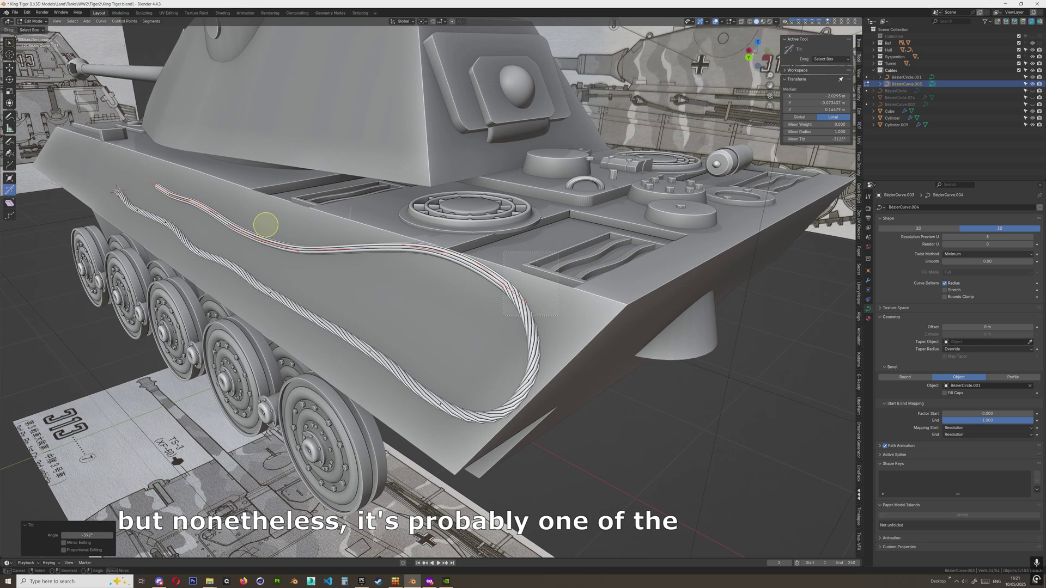
# Exclude the loop's rear control points and tilt those still ahead to twist the loop's upper bend
pyautogui.keyDown('ctrl'); pyautogui.moveTo(469, 251); pyautogui.dragTo(558, 329); pyautogui.keyUp('ctrl')
pyautogui.scroll(2, 432, 292)
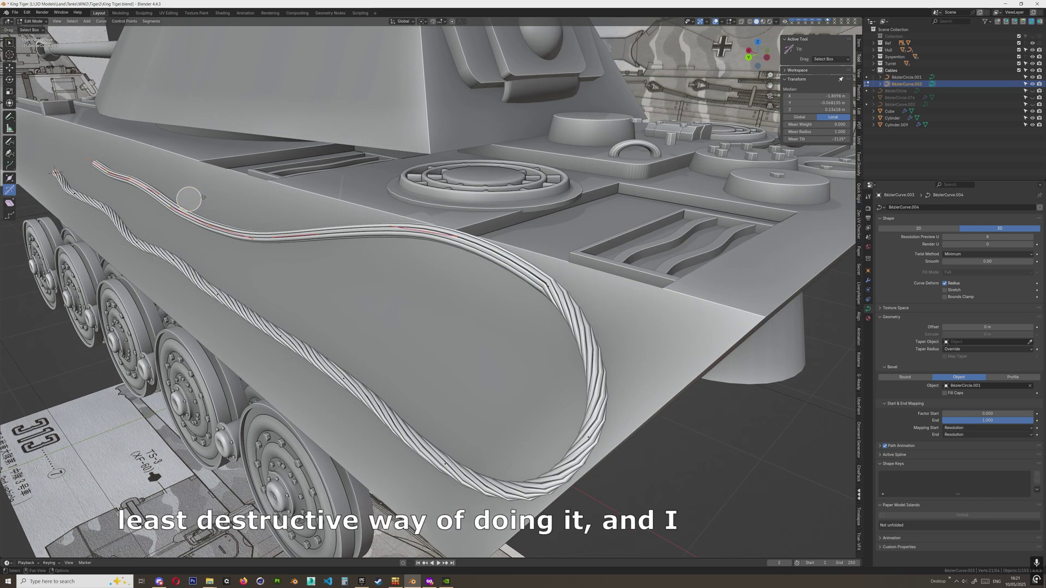
pyautogui.moveTo(189, 199)
pyautogui.mouseDown()
pyautogui.moveTo(152, 180)
pyautogui.moveTo(167, 218)
pyautogui.moveTo(189, 200)
pyautogui.mouseUp()
# Work the twist from the top of the loop into the upper run, excluding each finished control point and tilting the rest
pyautogui.keyDown('ctrl'); pyautogui.moveTo(438, 228); pyautogui.dragTo(434, 230); pyautogui.keyUp('ctrl')
pyautogui.keyDown('shift'); pyautogui.moveTo(425, 234); pyautogui.dragTo(450, 241, button='middle'); pyautogui.keyUp('shift')
pyautogui.keyDown('ctrl'); pyautogui.moveTo(473, 207); pyautogui.dragTo(419, 267); pyautogui.keyUp('ctrl')
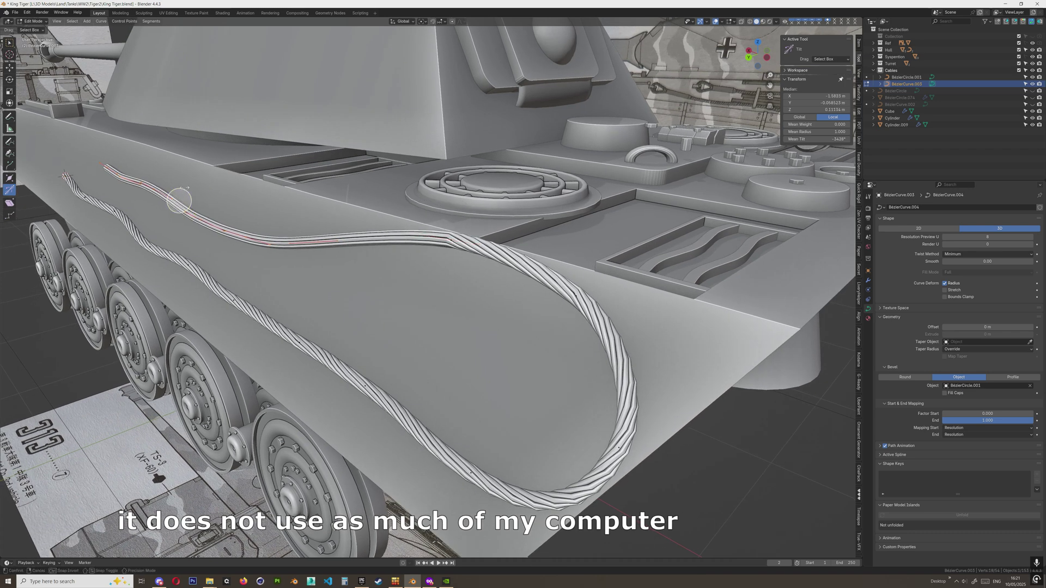
pyautogui.moveTo(179, 201)
pyautogui.mouseDown()
pyautogui.moveTo(184, 216)
pyautogui.moveTo(198, 209)
pyautogui.moveTo(195, 193)
pyautogui.moveTo(175, 198)
pyautogui.mouseUp()
pyautogui.keyDown('shift'); pyautogui.moveTo(175, 199); pyautogui.dragTo(283, 205, button='middle'); pyautogui.keyUp('shift')
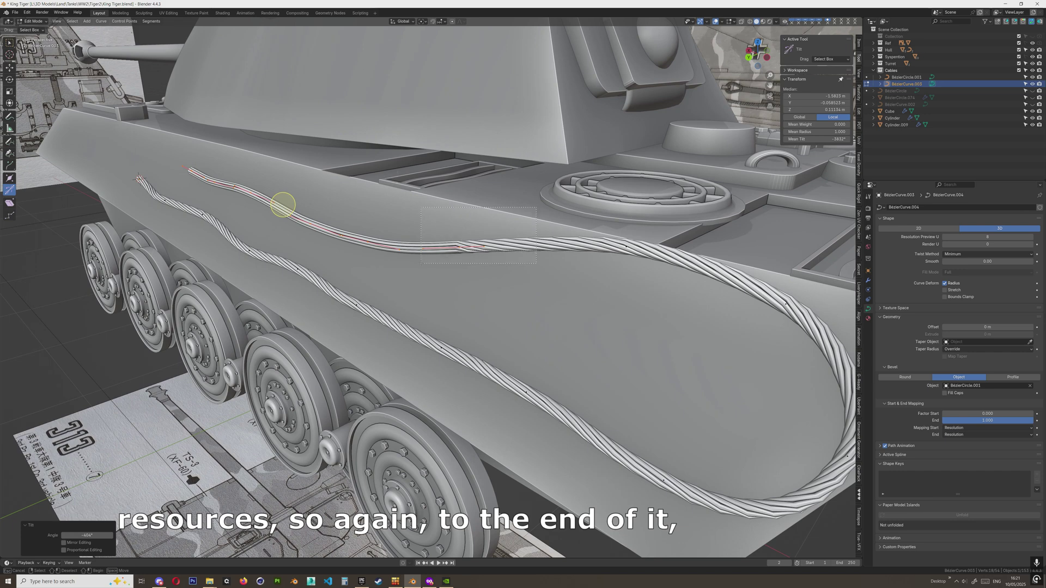
pyautogui.moveTo(257, 205)
pyautogui.mouseDown()
pyautogui.moveTo(221, 183)
pyautogui.moveTo(233, 223)
pyautogui.moveTo(279, 208)
pyautogui.moveTo(257, 198)
pyautogui.mouseUp()
# Continue the twist forward along the upper run by excluding finished control points and tilting only those near its front end
pyautogui.scroll(3, 256, 199)
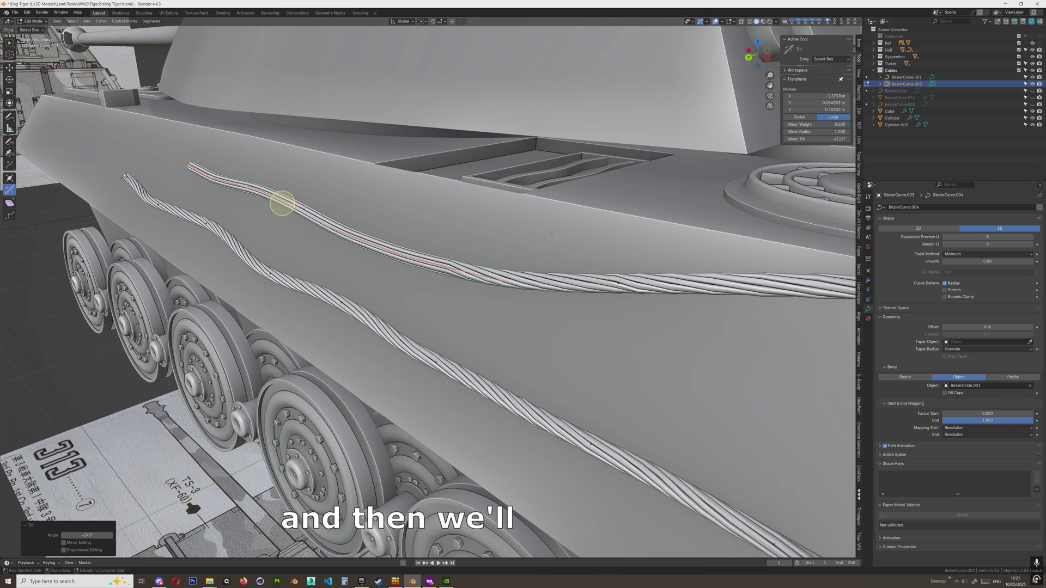
pyautogui.keyDown('ctrl'); pyautogui.moveTo(409, 234); pyautogui.dragTo(405, 232); pyautogui.keyUp('ctrl')
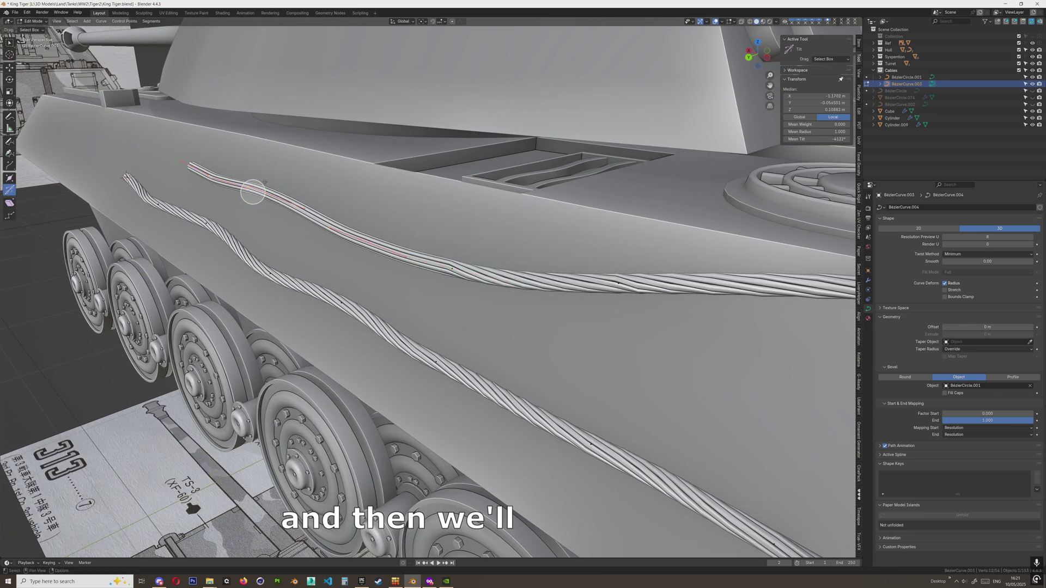
pyautogui.moveTo(264, 182); pyautogui.dragTo(313, 197)
pyautogui.moveTo(230, 168)
pyautogui.mouseDown()
pyautogui.moveTo(207, 185)
pyautogui.moveTo(230, 207)
pyautogui.moveTo(226, 180)
pyautogui.mouseUp()
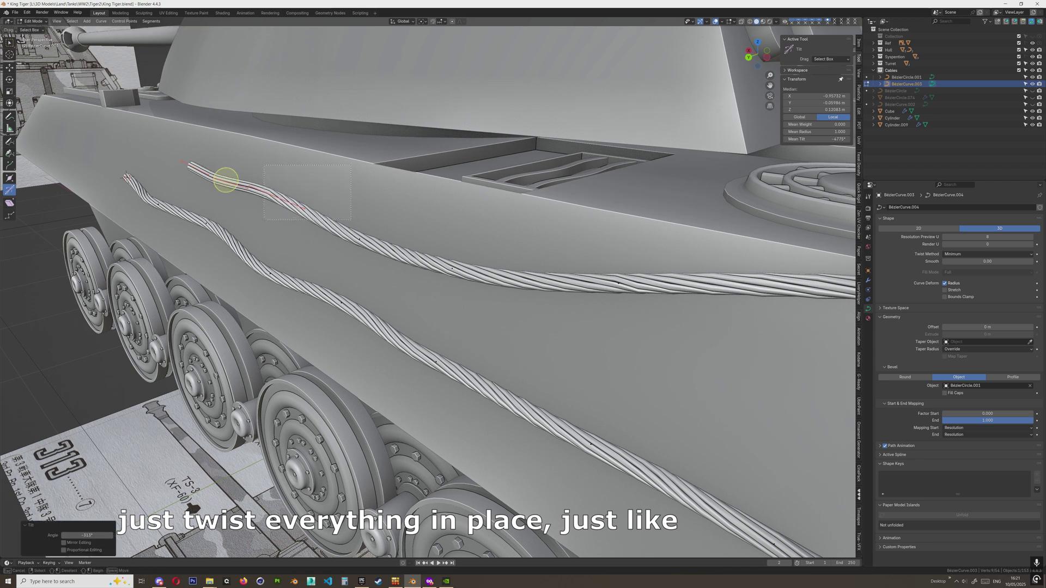
pyautogui.keyDown('ctrl'); pyautogui.moveTo(265, 219); pyautogui.dragTo(229, 189); pyautogui.keyUp('ctrl')
# Tilt the last control point at the upper run's front end to twist the cable's final straight stretch
pyautogui.scroll(-5, 231, 193)
pyautogui.moveTo(234, 201); pyautogui.dragTo(327, 205, button='middle')
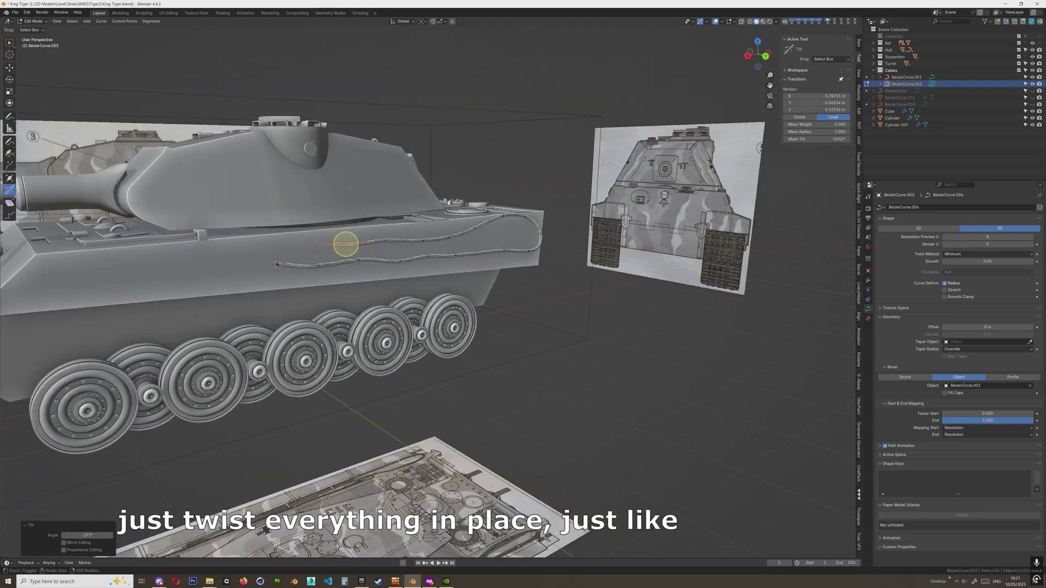
pyautogui.scroll(4, 327, 205)
pyautogui.scroll(3, 328, 204)
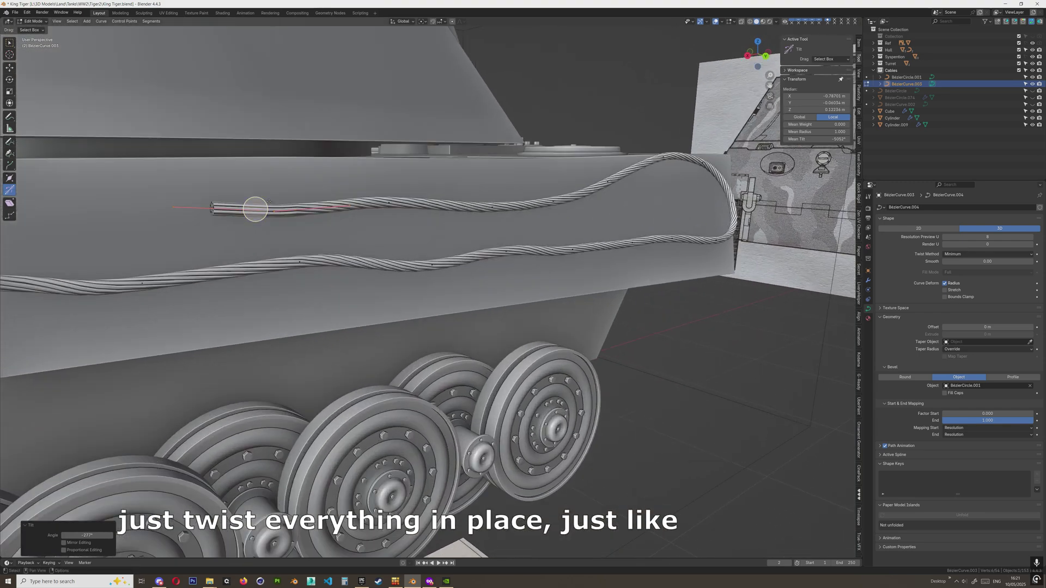
pyautogui.moveTo(254, 209); pyautogui.dragTo(203, 216)
# Tilt the end control point of the lower run and its neighbour individually to even out the twist at the cable's front
pyautogui.keyDown('shift'); pyautogui.moveTo(211, 209); pyautogui.dragTo(452, 182, button='middle'); pyautogui.keyUp('shift')
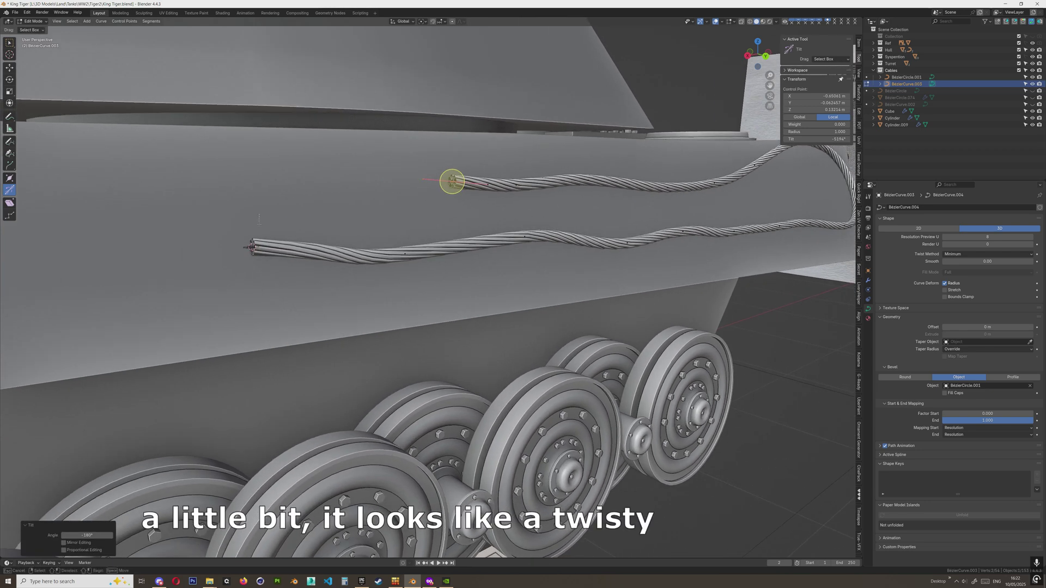
pyautogui.click(251, 247)
pyautogui.moveTo(263, 237)
pyautogui.mouseDown()
pyautogui.moveTo(263, 255)
pyautogui.moveTo(252, 246)
pyautogui.mouseUp()
pyautogui.click(409, 254)
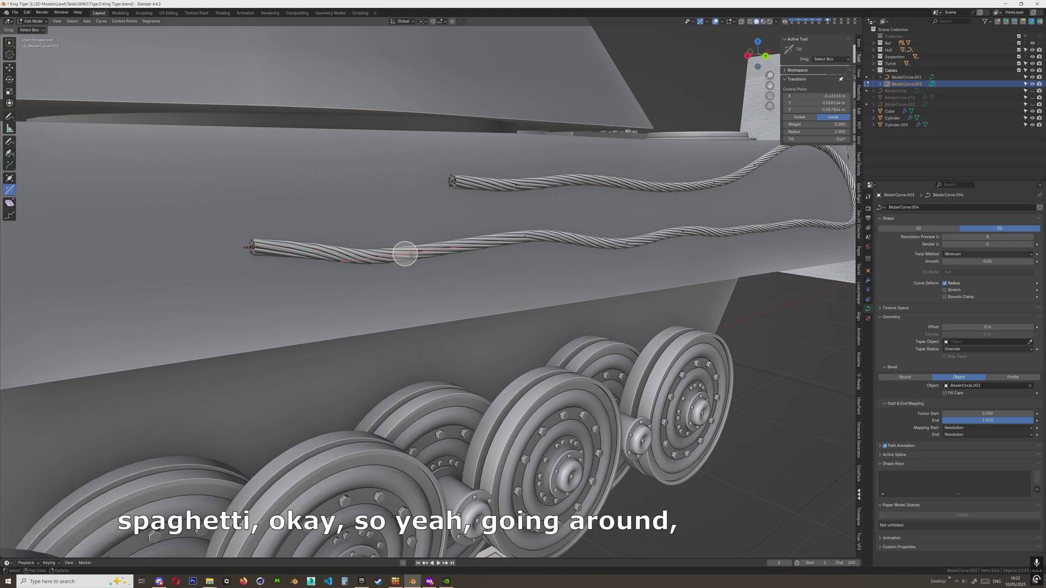
pyautogui.moveTo(405, 253)
pyautogui.mouseDown()
pyautogui.moveTo(420, 262)
pyautogui.moveTo(403, 252)
pyautogui.mouseUp()
# Select a single control point midway along the lower run and adjust its tilt to even out the strands
pyautogui.moveTo(404, 253); pyautogui.dragTo(415, 271, button='middle')
pyautogui.scroll(3, 273, 269)
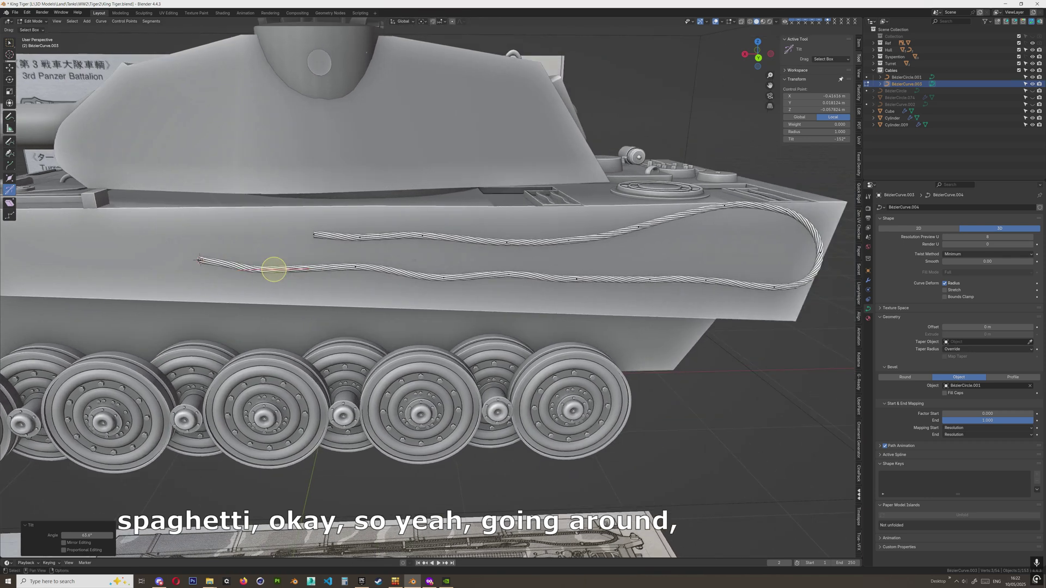
pyautogui.moveTo(273, 269); pyautogui.dragTo(75, 261, button='middle')
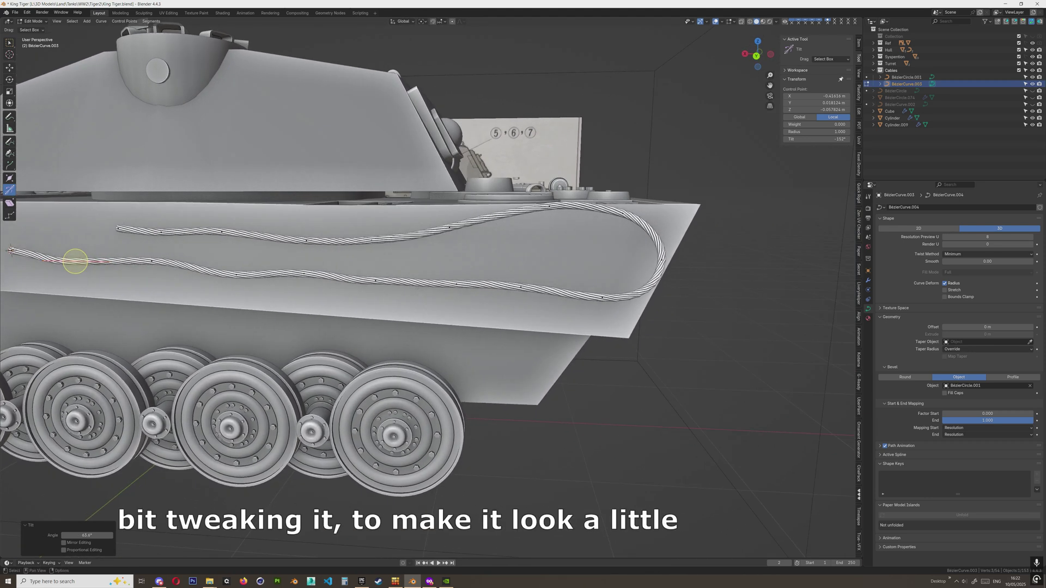
pyautogui.scroll(3, 75, 261)
pyautogui.moveTo(365, 282); pyautogui.dragTo(380, 257)
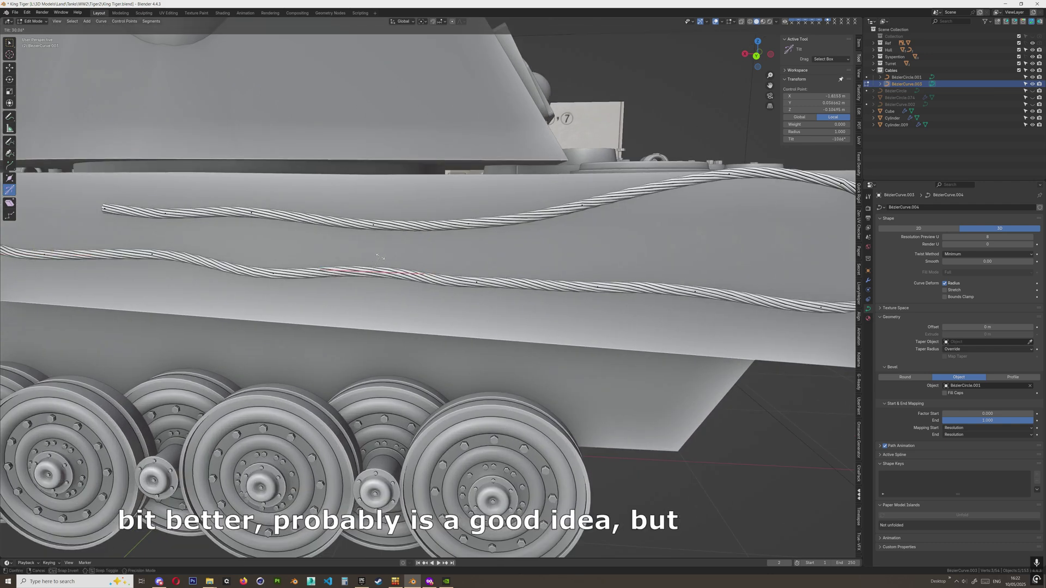
pyautogui.click(380, 257)
# Adjust the tilt of the lower run's rear control point and of the one where the loop begins
pyautogui.scroll(-5, 402, 276)
pyautogui.moveTo(401, 276); pyautogui.dragTo(391, 277, button='middle')
pyautogui.moveTo(637, 349); pyautogui.dragTo(636, 350)
pyautogui.moveTo(568, 300); pyautogui.dragTo(551, 327)
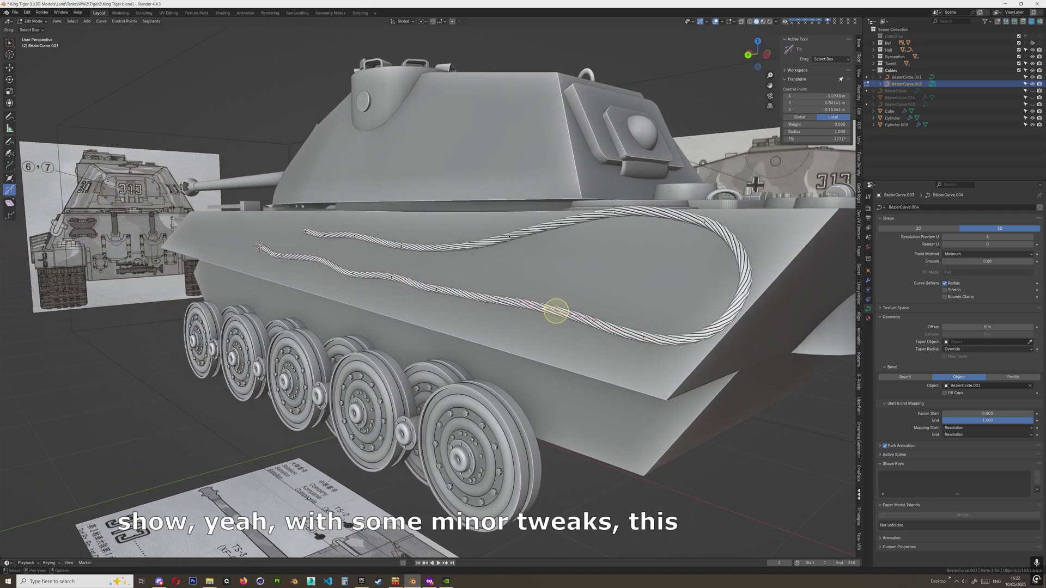
pyautogui.click(643, 337)
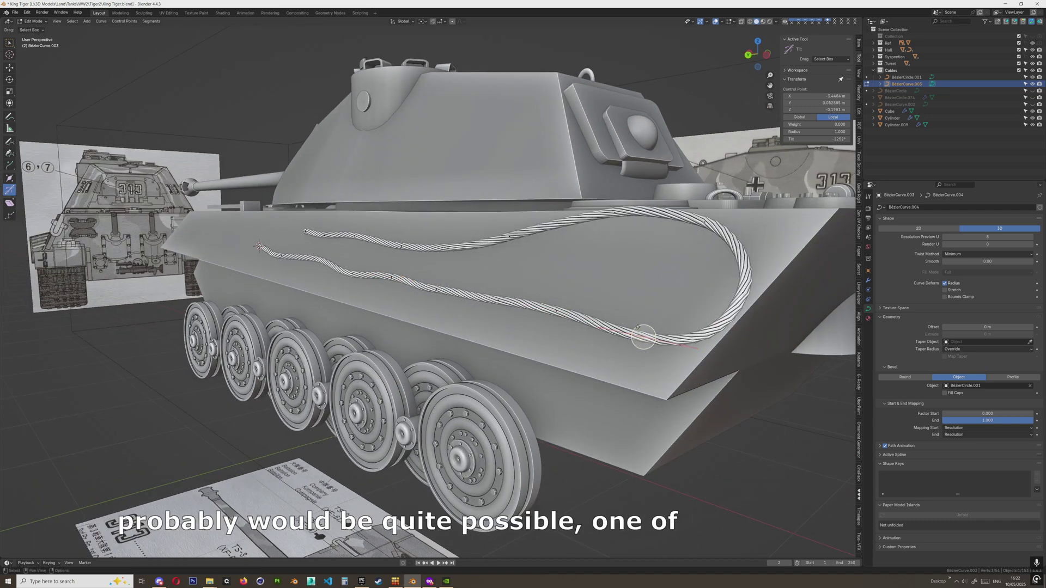
pyautogui.moveTo(643, 338); pyautogui.dragTo(642, 332)
# Raise the cable curve's preview resolution to 36
pyautogui.moveTo(642, 331); pyautogui.dragTo(436, 401, button='middle')
pyautogui.scroll(3, 498, 367)
pyautogui.scroll(3, 450, 393)
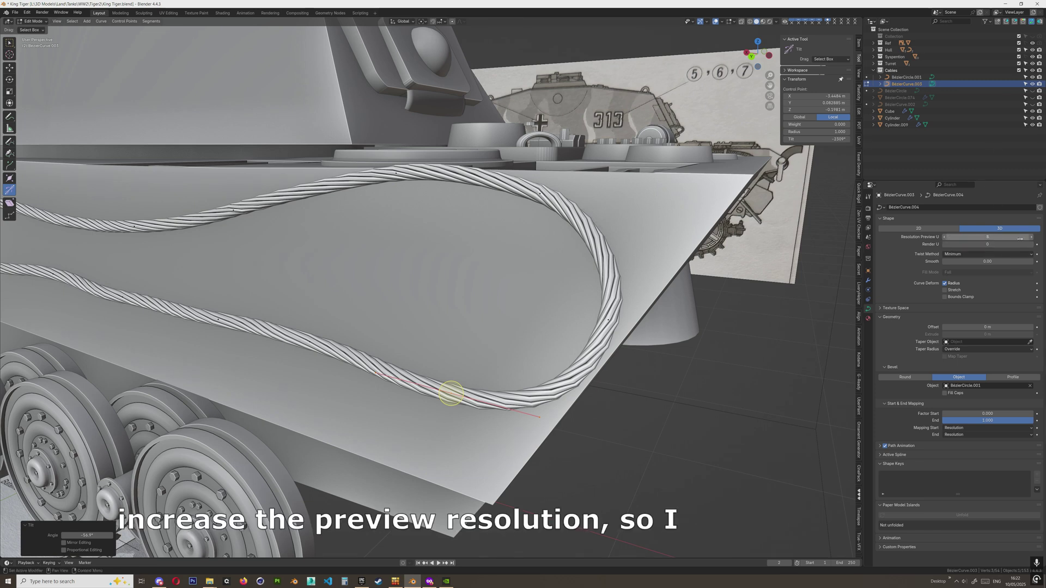
pyautogui.moveTo(1031, 238); pyautogui.dragTo(1040, 238)
pyautogui.click(1031, 238)
pyautogui.click(1032, 238)
pyautogui.click(1031, 237)
pyautogui.click(1031, 237)
pyautogui.click(1031, 238)
pyautogui.click(1032, 237)
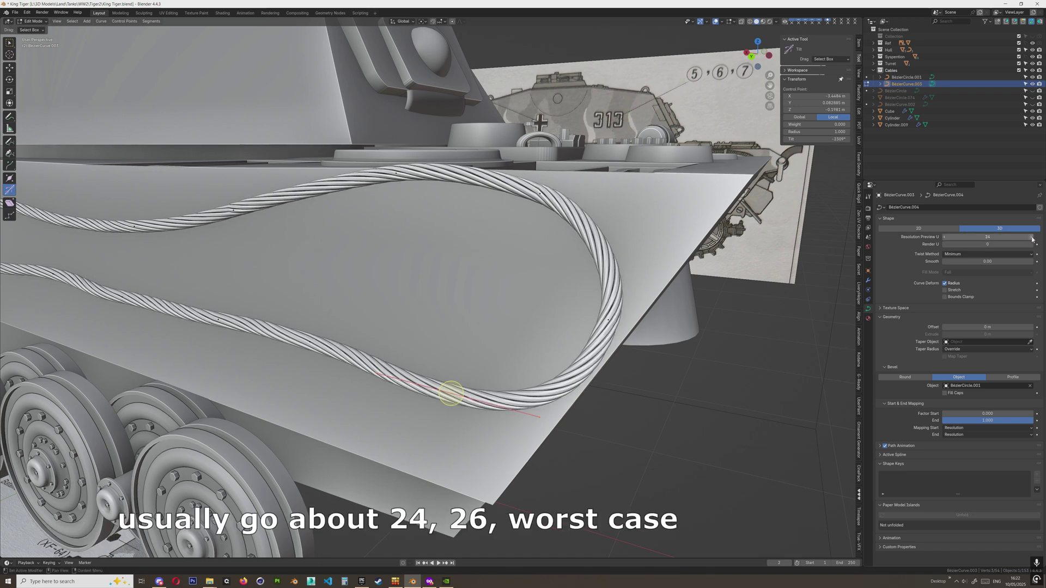
pyautogui.click(1031, 237)
pyautogui.click(1031, 237)
pyautogui.click(1031, 237)
pyautogui.click(1032, 238)
pyautogui.click(1032, 238)
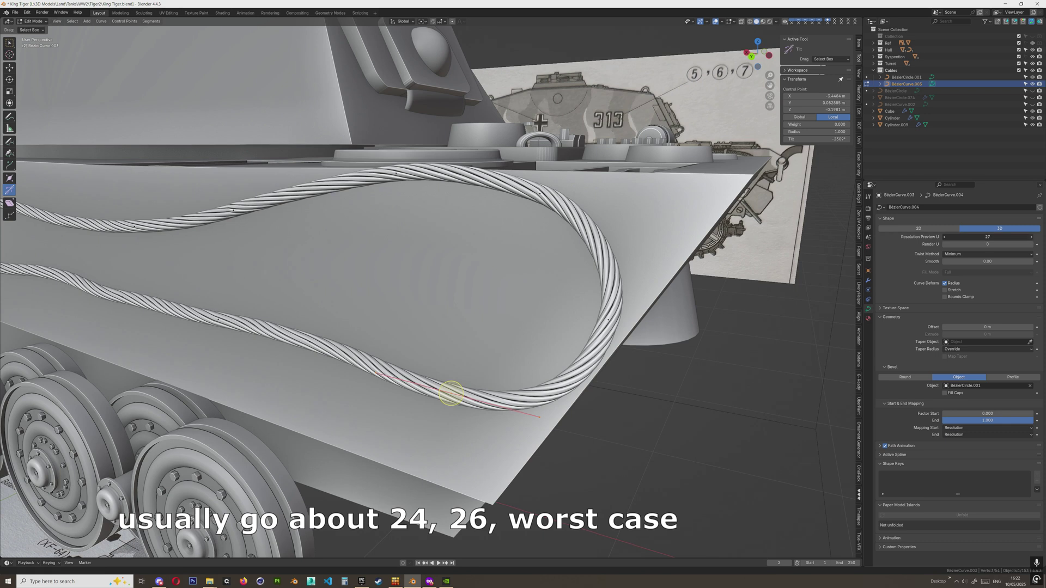
pyautogui.click(1031, 238)
pyautogui.click(1031, 237)
pyautogui.click(1031, 238)
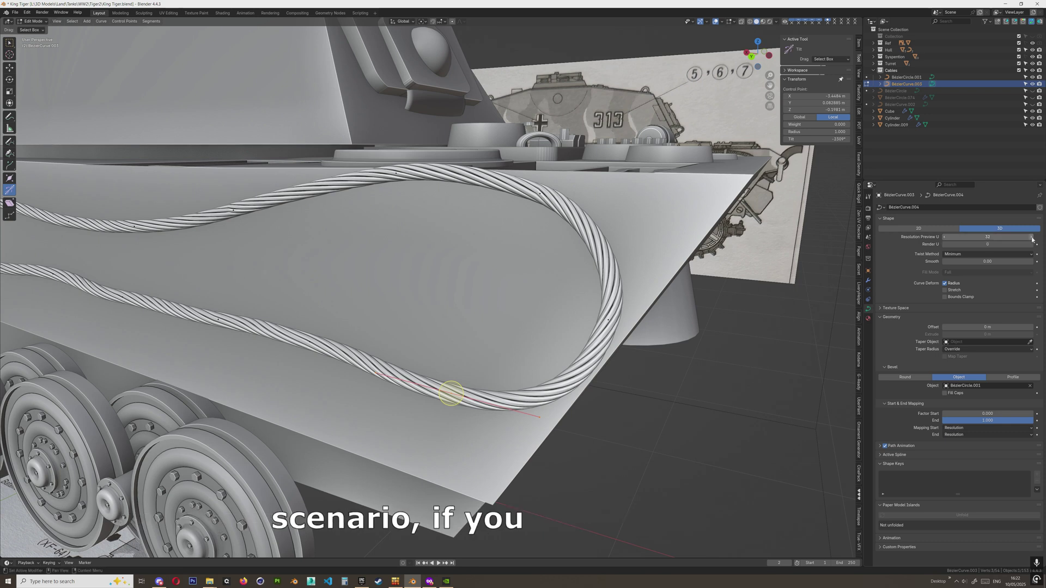
pyautogui.click(1031, 237)
pyautogui.click(1031, 237)
pyautogui.click(1031, 237)
pyautogui.click(1032, 237)
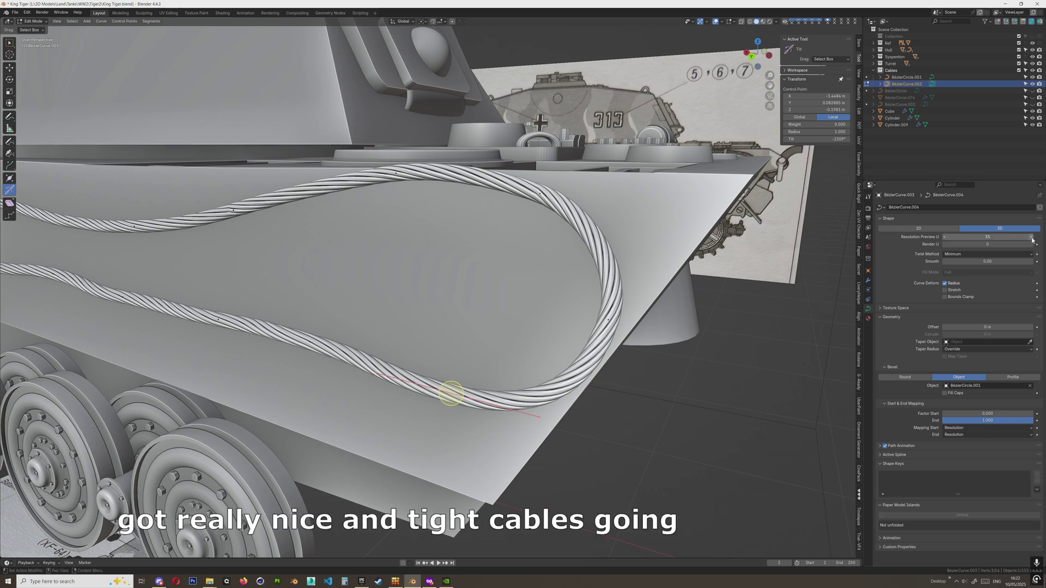
pyautogui.click(1031, 237)
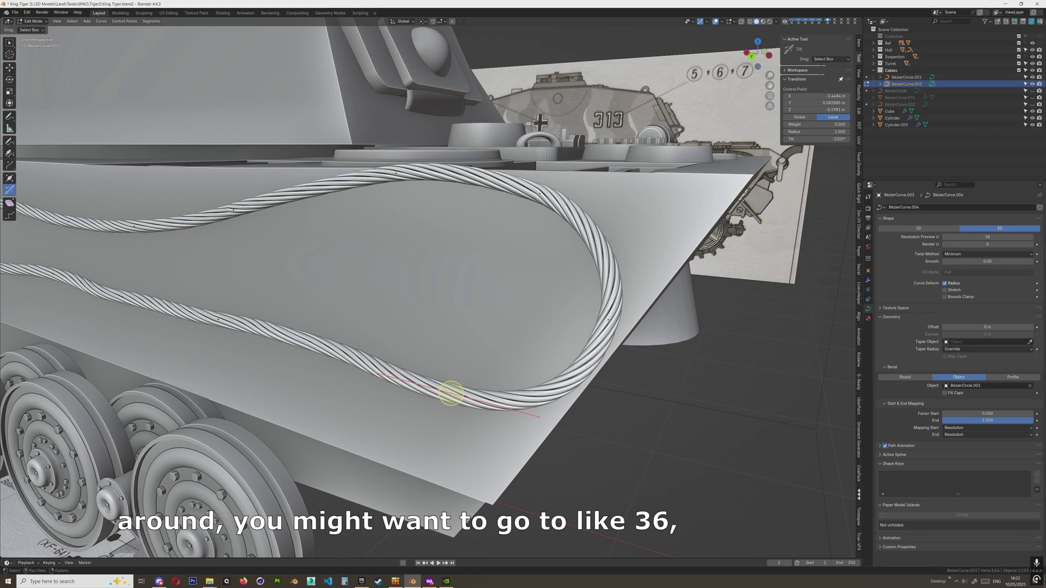
# Adjust the tilt of the upper run's control point at the start of its rise toward the loop to smooth the kink
pyautogui.moveTo(450, 392); pyautogui.dragTo(734, 282, button='middle')
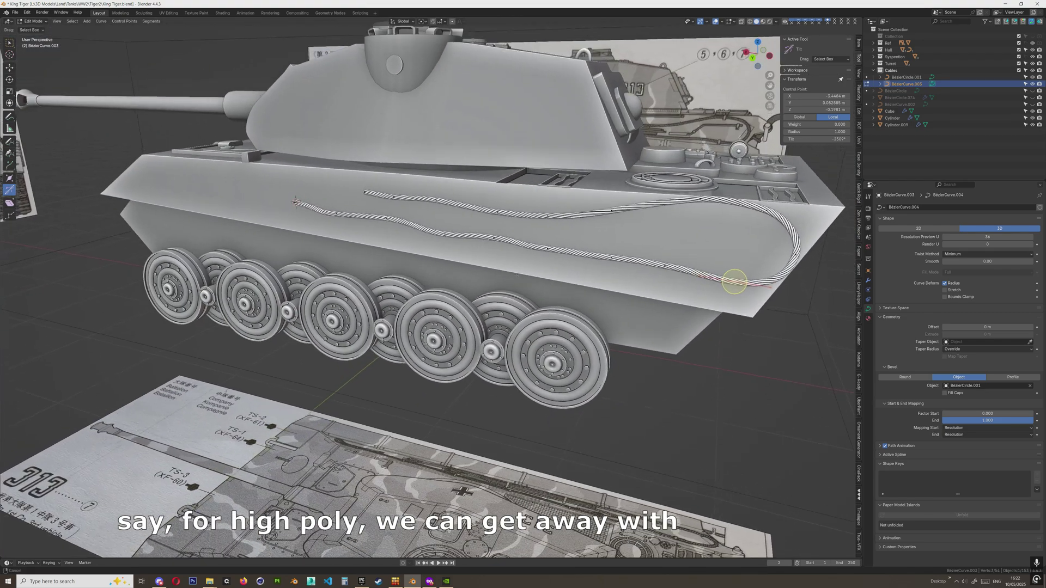
pyautogui.scroll(3, 504, 284)
pyautogui.keyDown('shift'); pyautogui.moveTo(517, 275); pyautogui.dragTo(490, 303, button='middle'); pyautogui.keyUp('shift')
pyautogui.keyDown('shift'); pyautogui.moveTo(550, 240); pyautogui.dragTo(395, 237, button='middle'); pyautogui.keyUp('shift')
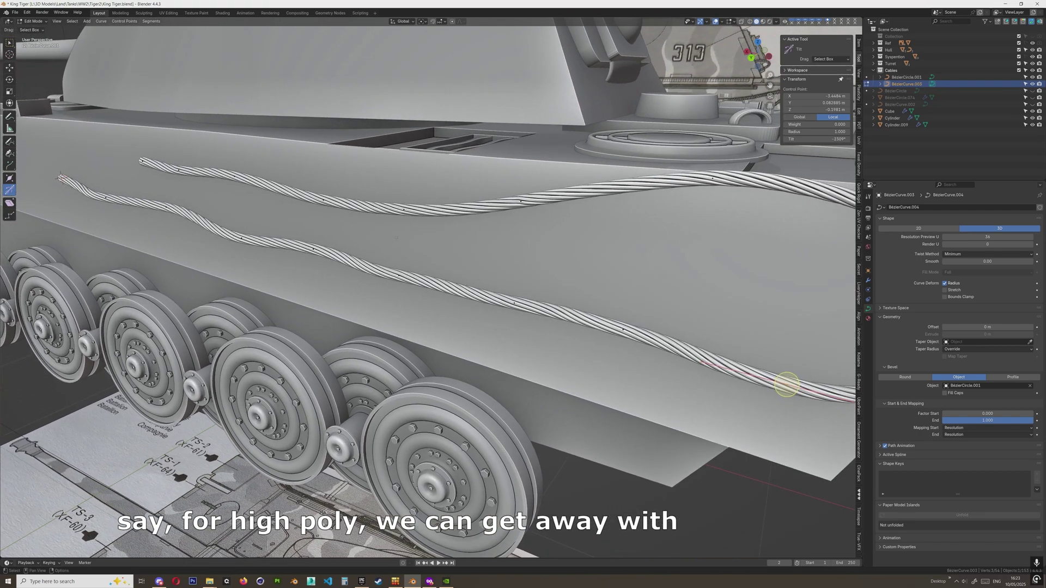
pyautogui.scroll(-3, 396, 238)
pyautogui.moveTo(468, 232); pyautogui.dragTo(446, 223, button='middle')
pyautogui.keyDown('shift'); pyautogui.moveTo(534, 201); pyautogui.dragTo(432, 239, button='middle'); pyautogui.keyUp('shift')
pyautogui.scroll(4, 432, 239)
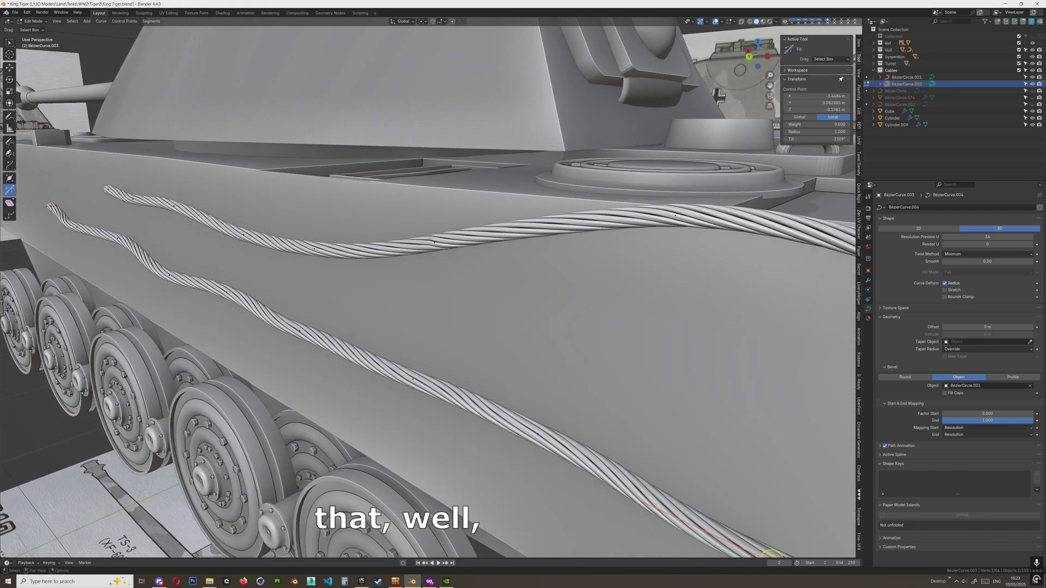
pyautogui.moveTo(431, 229); pyautogui.dragTo(439, 230)
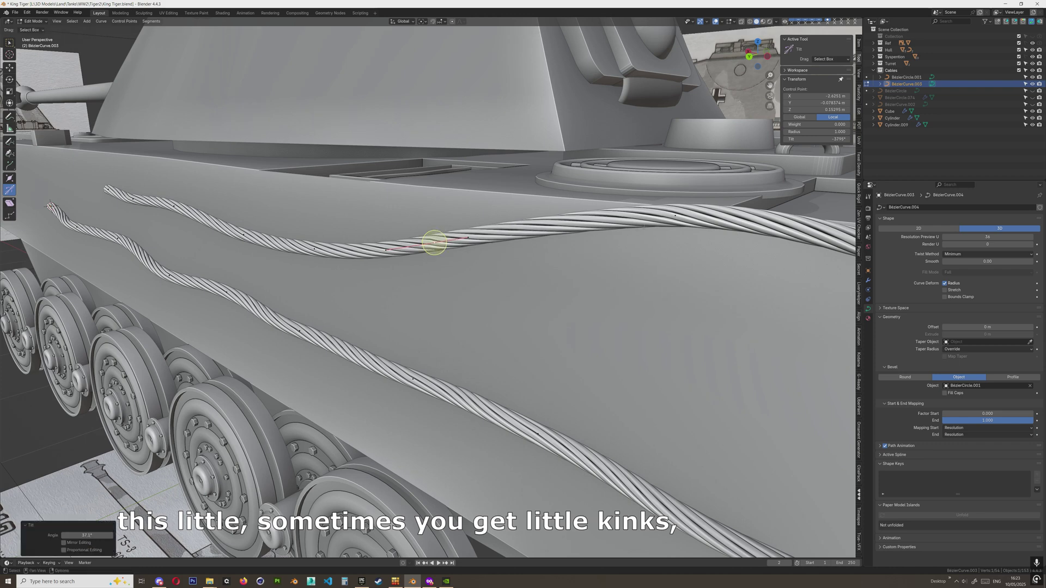
# Select the control point just ahead of the loop's top and adjust its tilt to even out the strands there
pyautogui.click(675, 215)
pyautogui.keyDown('shift'); pyautogui.moveTo(676, 214); pyautogui.dragTo(633, 229, button='middle'); pyautogui.keyUp('shift')
pyautogui.moveTo(635, 217)
pyautogui.mouseDown()
pyautogui.moveTo(616, 219)
pyautogui.moveTo(626, 218)
pyautogui.mouseUp()
pyautogui.moveTo(626, 218); pyautogui.dragTo(721, 208, button='middle')
pyautogui.scroll(-3, 505, 267)
pyautogui.scroll(2, 665, 217)
pyautogui.scroll(4, 707, 218)
pyautogui.scroll(-4, 708, 217)
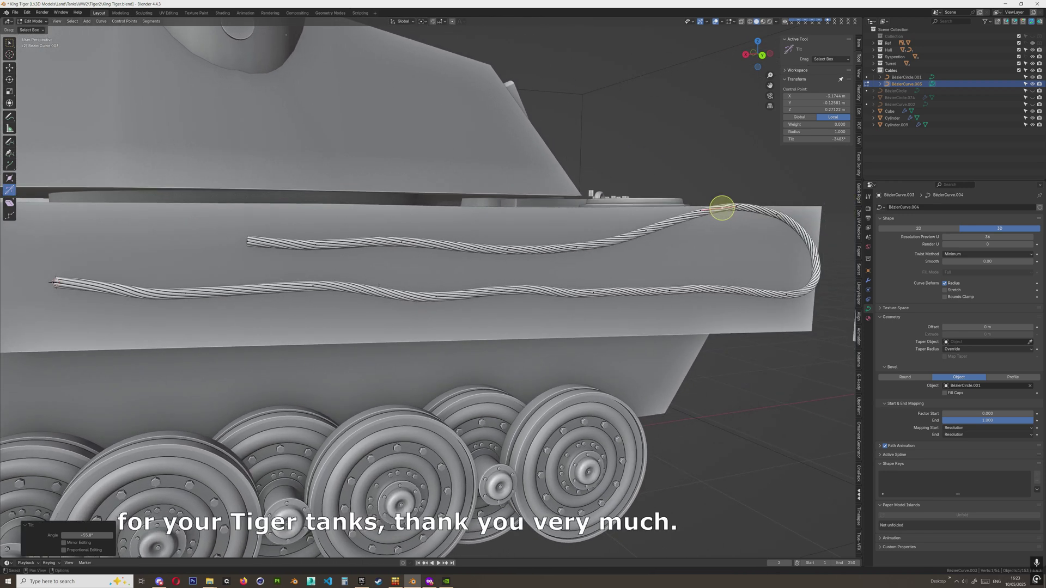